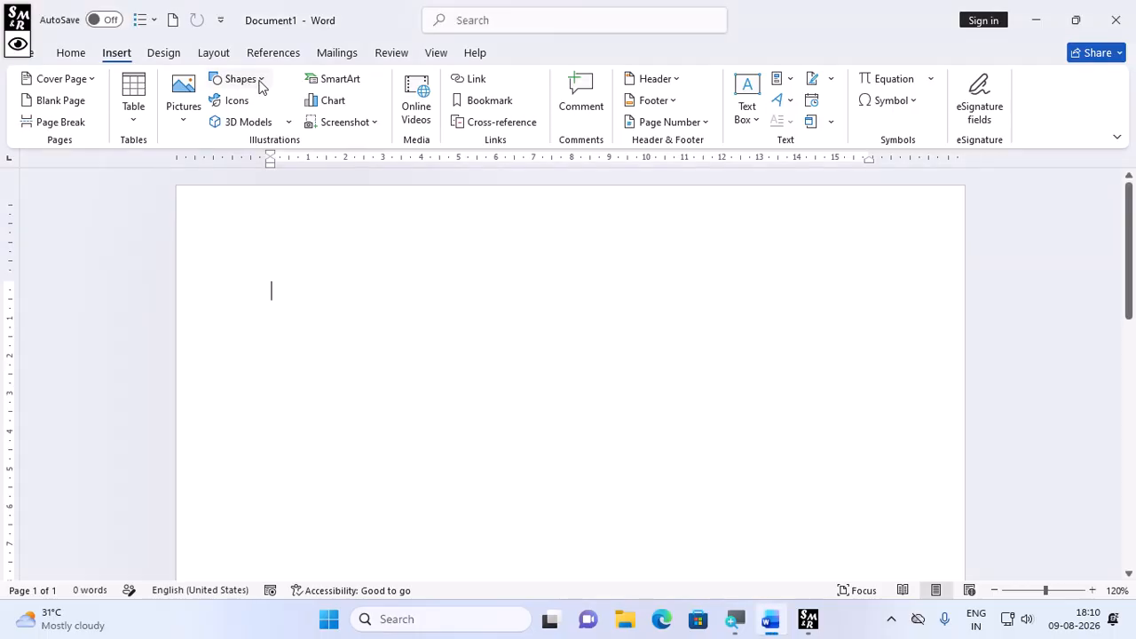
# Draw a rounded rectangle about 7.8 cm wide and 5.5 cm high near the top of the page.
pyautogui.click(254, 81)
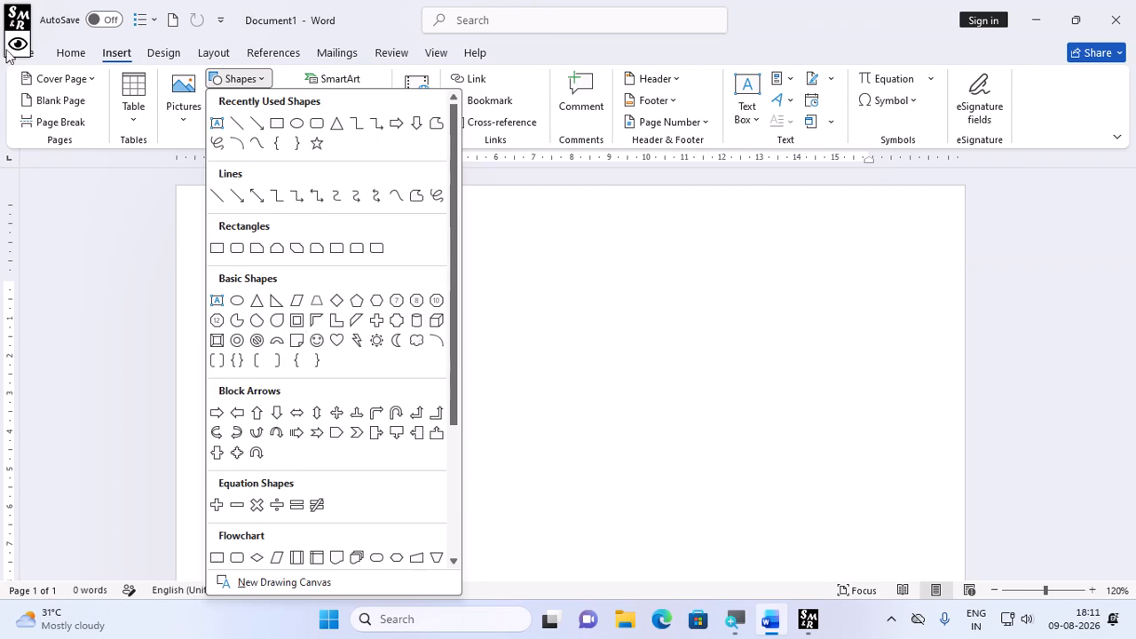
pyautogui.click(316, 122)
pyautogui.moveTo(294, 215); pyautogui.dragTo(591, 426)
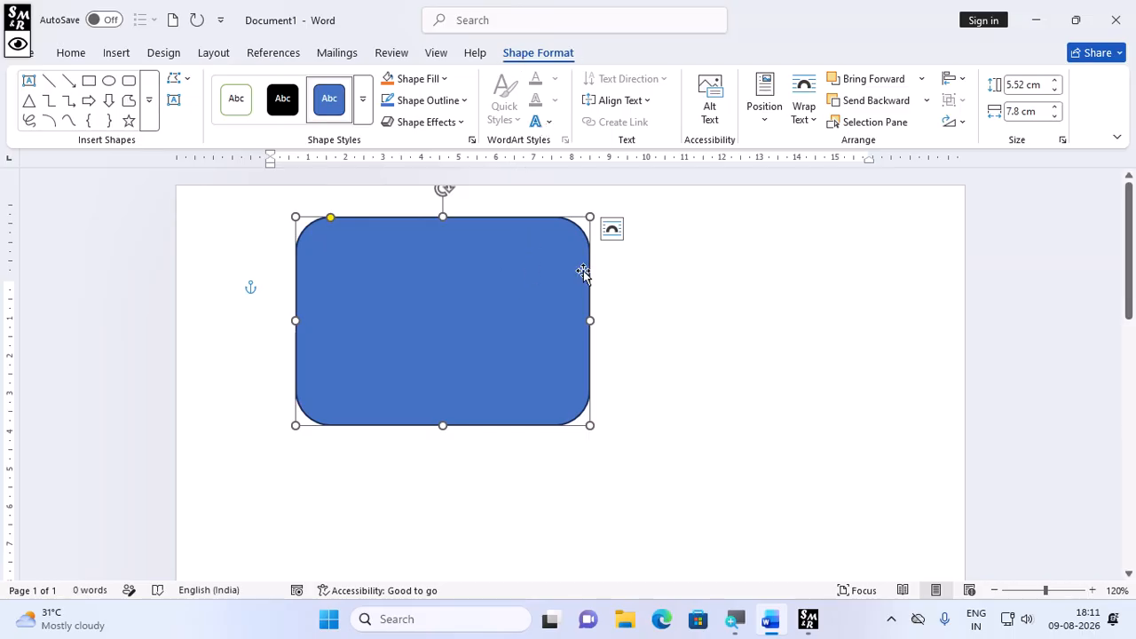
pyautogui.click(667, 294)
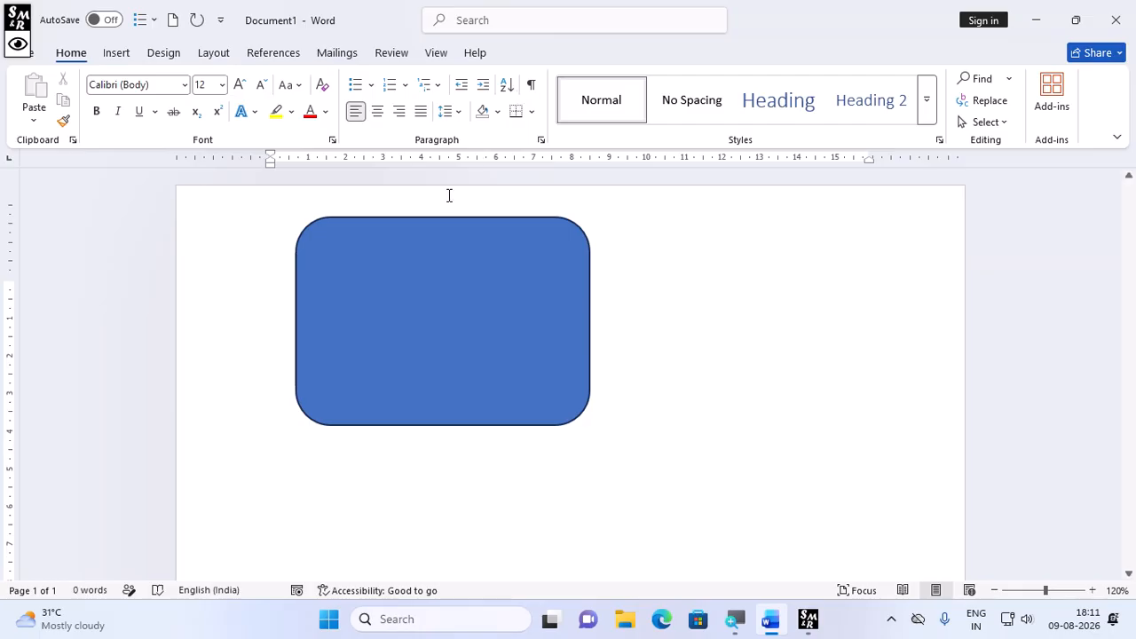
# Resize the rounded rectangle to about 7.2 cm by 5 cm and move it slightly lower on the page.
pyautogui.click(513, 273)
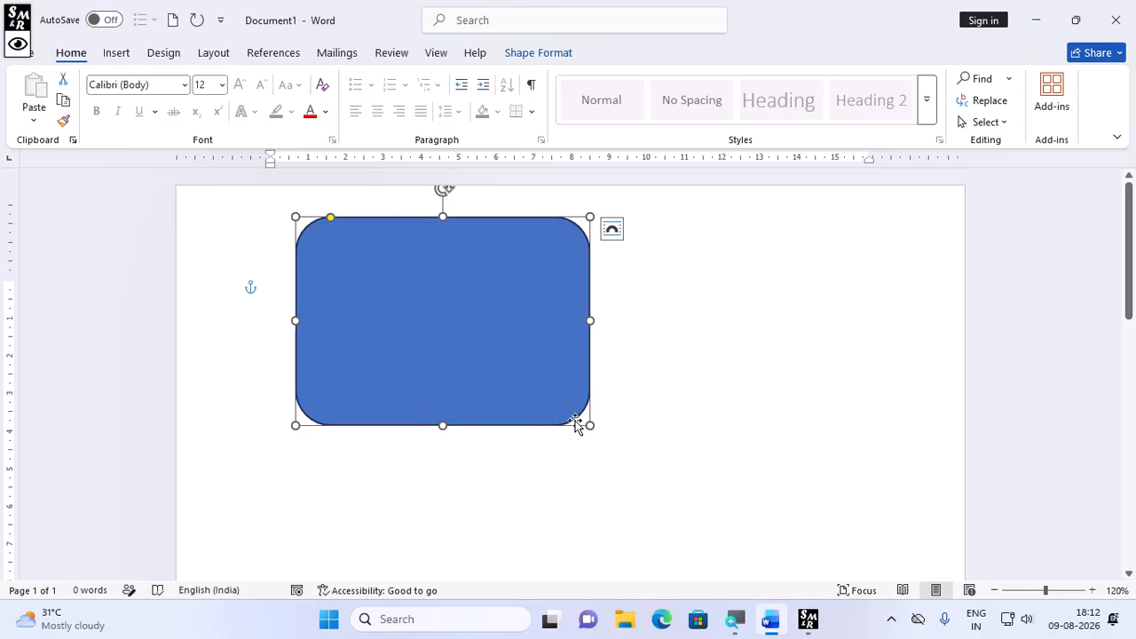
pyautogui.moveTo(591, 427); pyautogui.dragTo(755, 577)
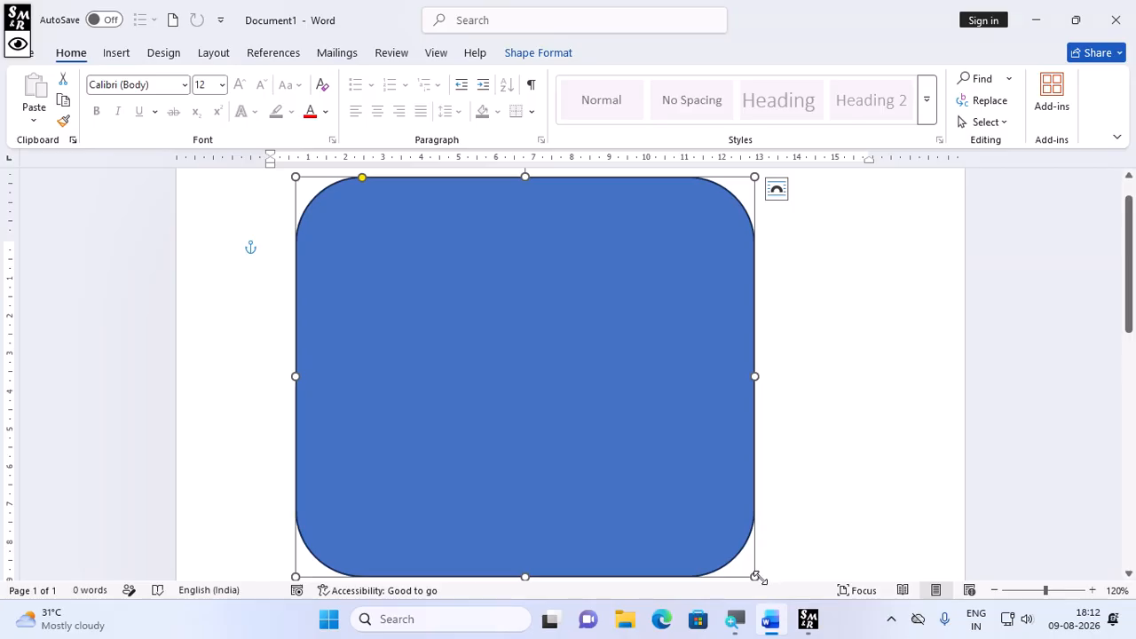
pyautogui.moveTo(754, 577); pyautogui.dragTo(566, 352)
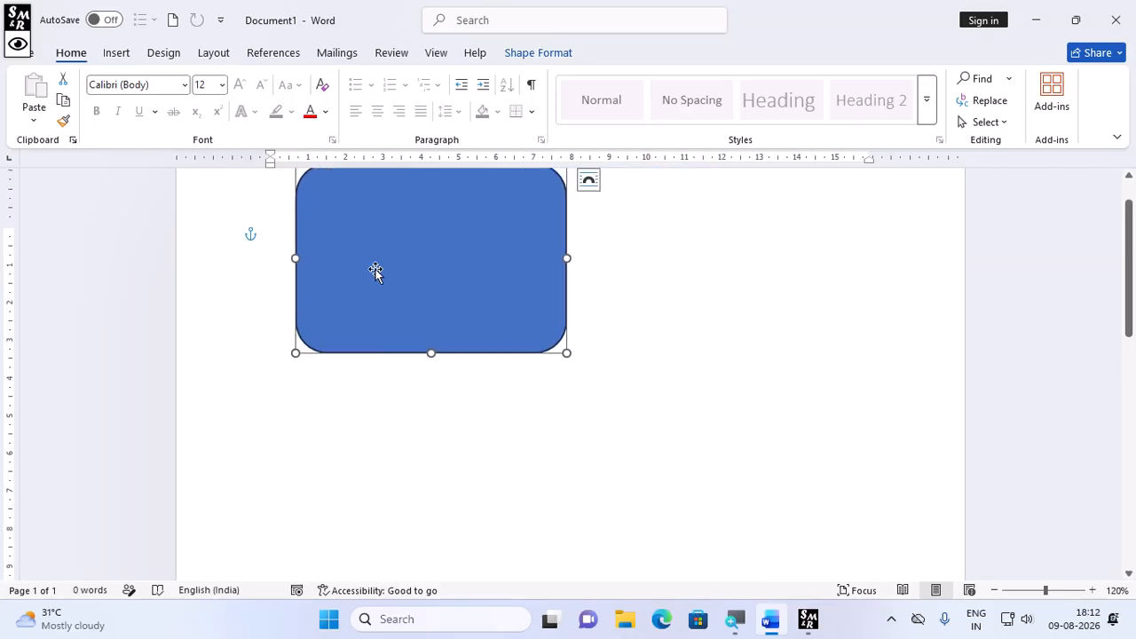
pyautogui.scroll(1, 378, 348)
pyautogui.moveTo(390, 307); pyautogui.dragTo(397, 389)
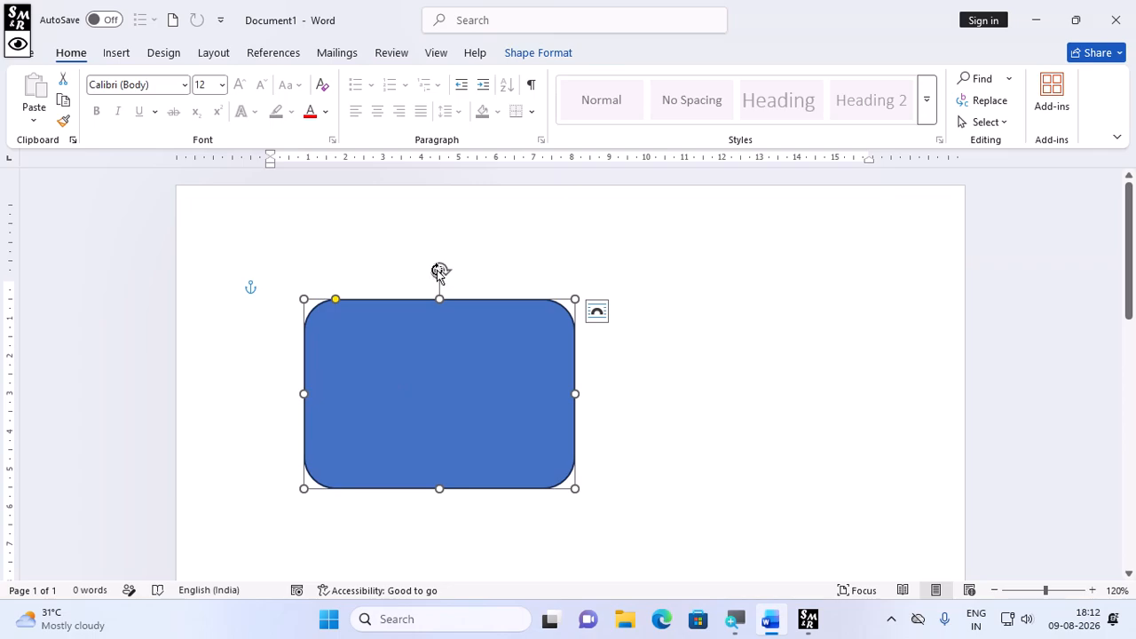
# Rotate the rounded rectangle counterclockwise and undo the rotation.
pyautogui.moveTo(439, 271); pyautogui.dragTo(432, 382)
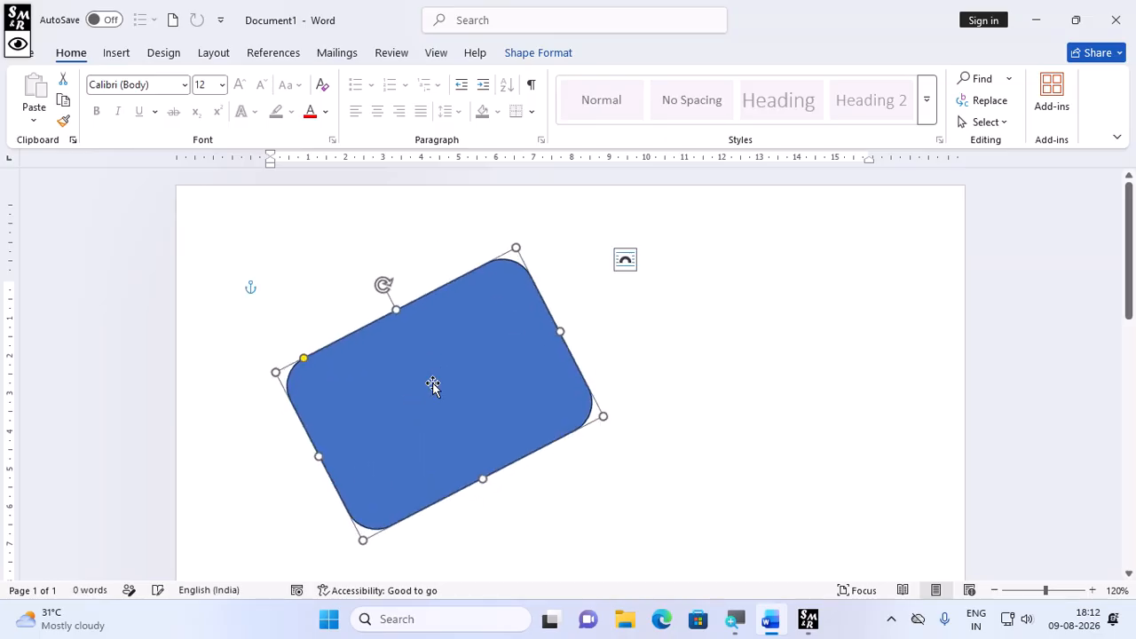
pyautogui.hotkey('ctrl', 'z')
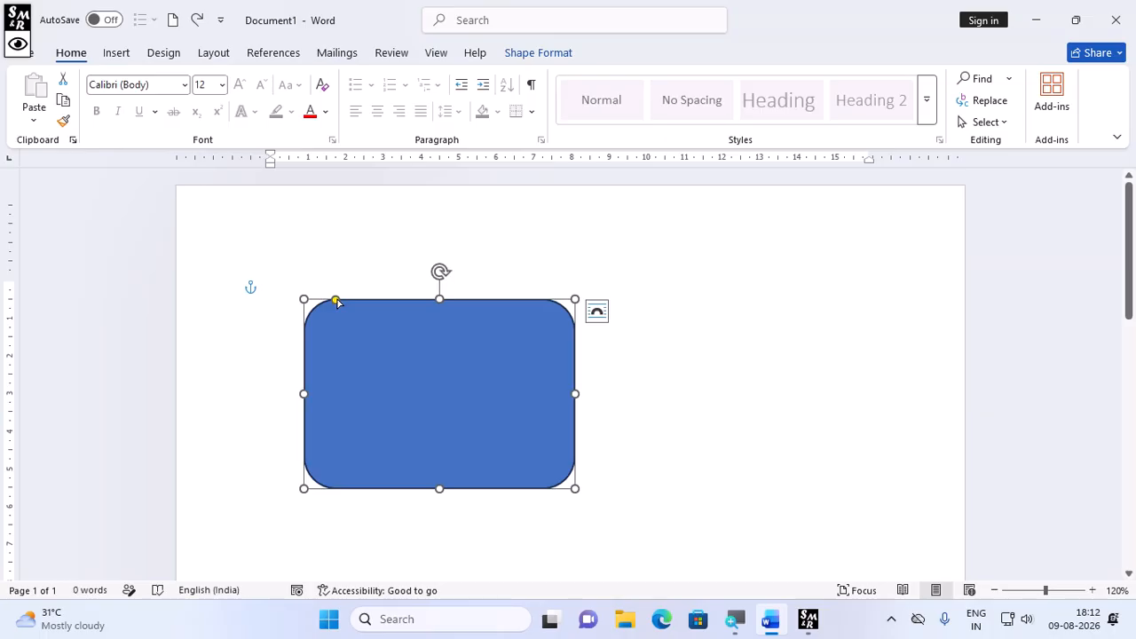
# Try fully rounding the rectangle's corners, undo it, and give the corners a slightly smaller radius that keeps short straight sides.
pyautogui.moveTo(337, 303); pyautogui.dragTo(410, 353)
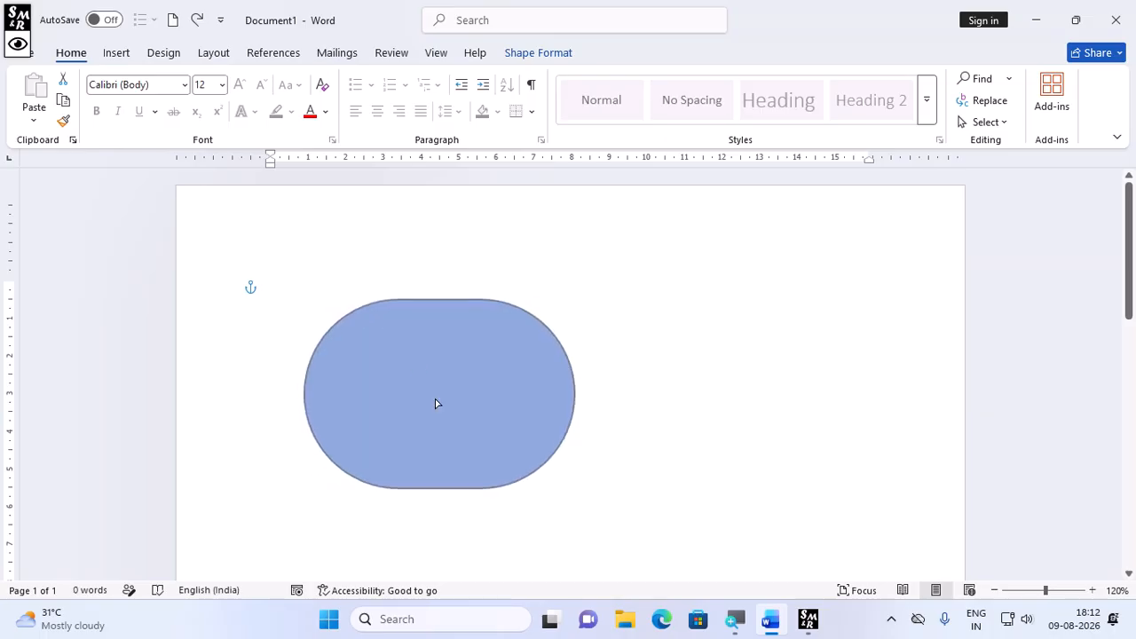
pyautogui.moveTo(440, 417); pyautogui.dragTo(440, 417)
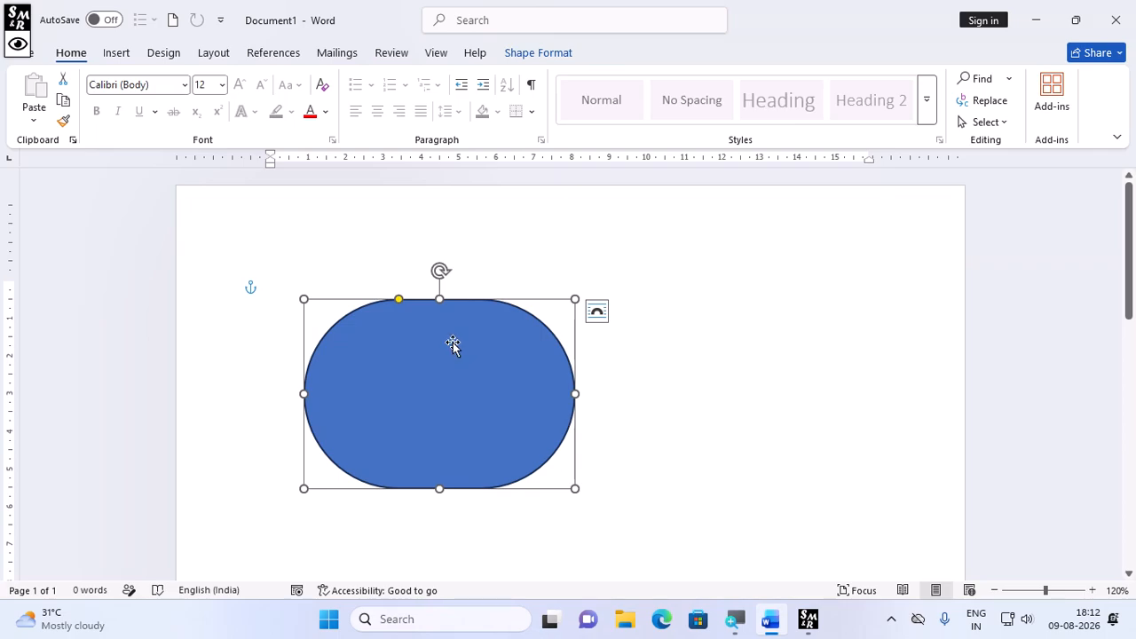
pyautogui.hotkey('ctrl', 'z')
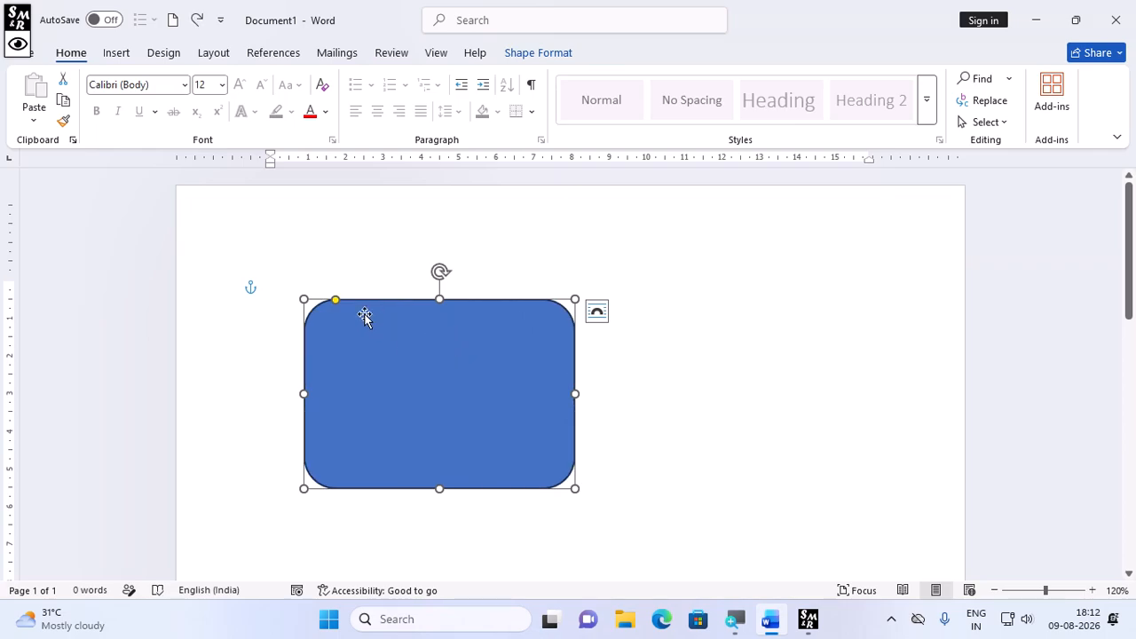
pyautogui.moveTo(335, 303); pyautogui.dragTo(384, 326)
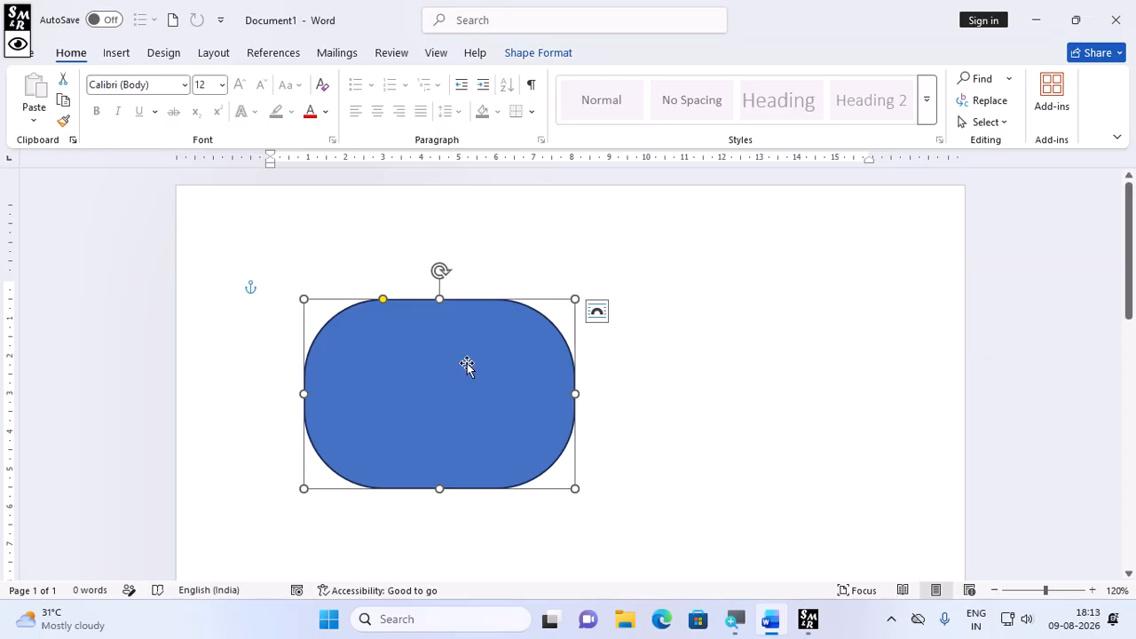
# Examine the gallery of available shapes and the Change Shape and Edit Points options for the selected rounded rectangle.
pyautogui.click(535, 54)
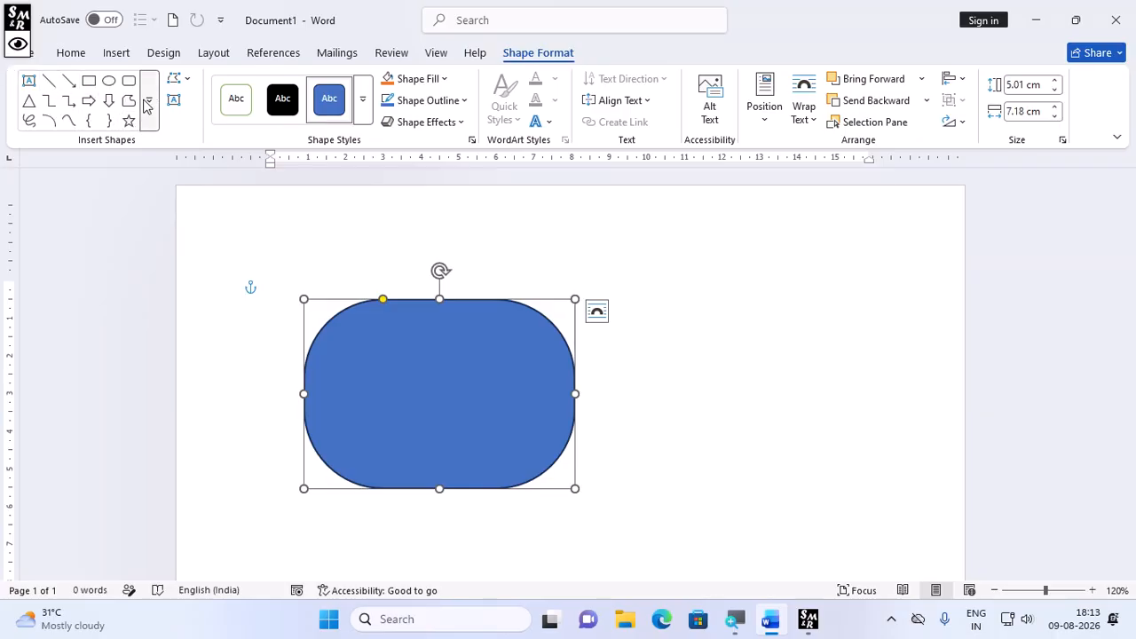
pyautogui.click(116, 54)
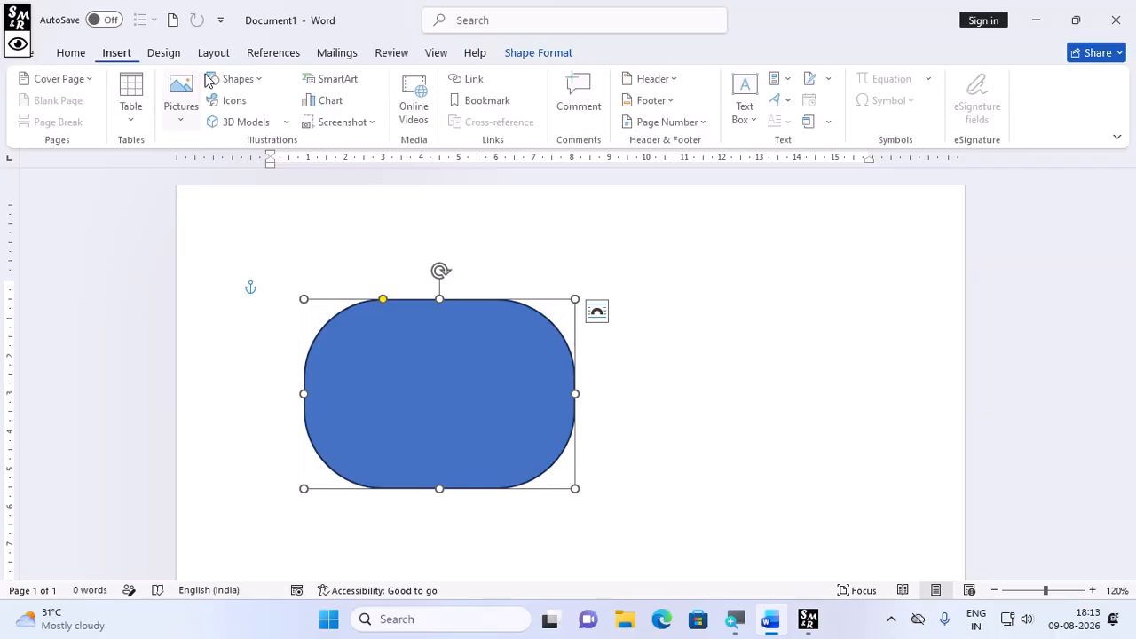
pyautogui.click(251, 83)
pyautogui.click(571, 54)
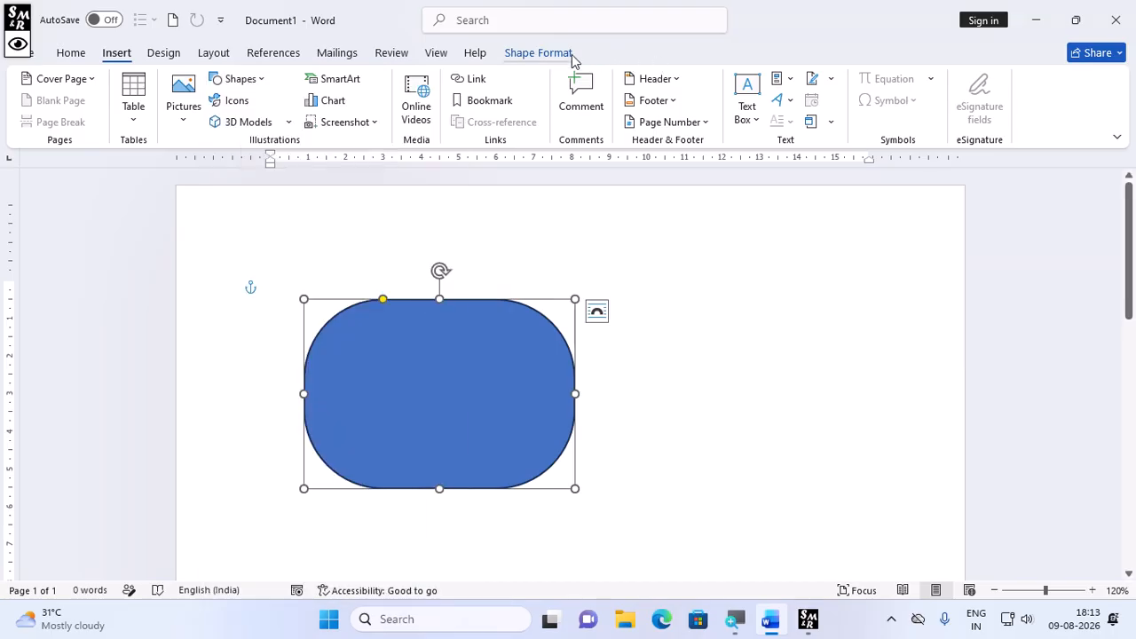
pyautogui.click(572, 55)
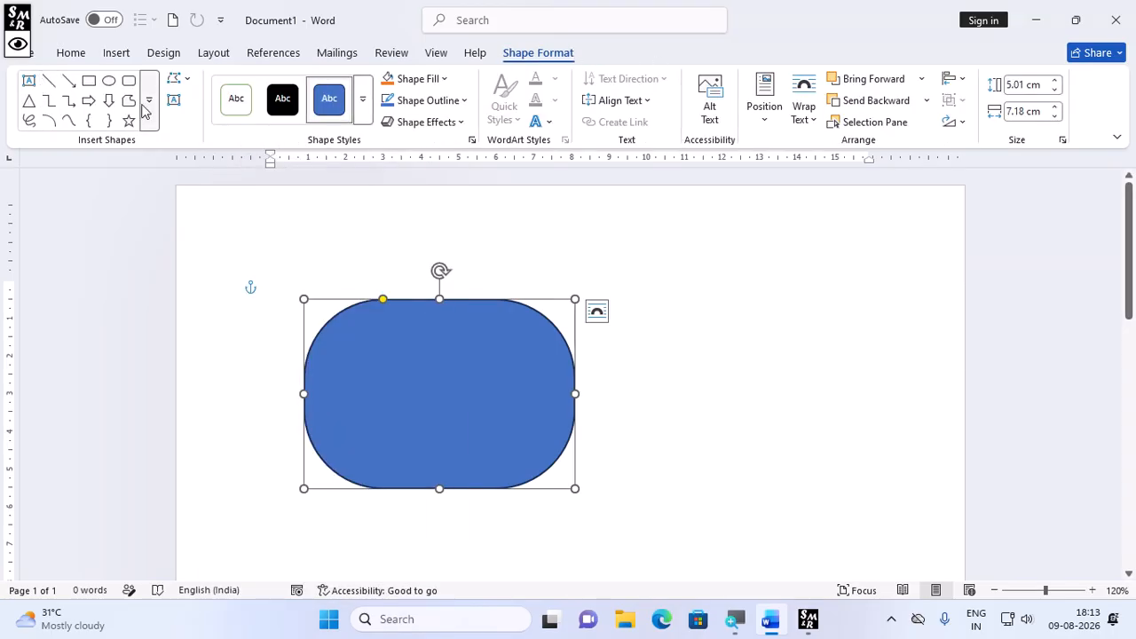
pyautogui.click(145, 110)
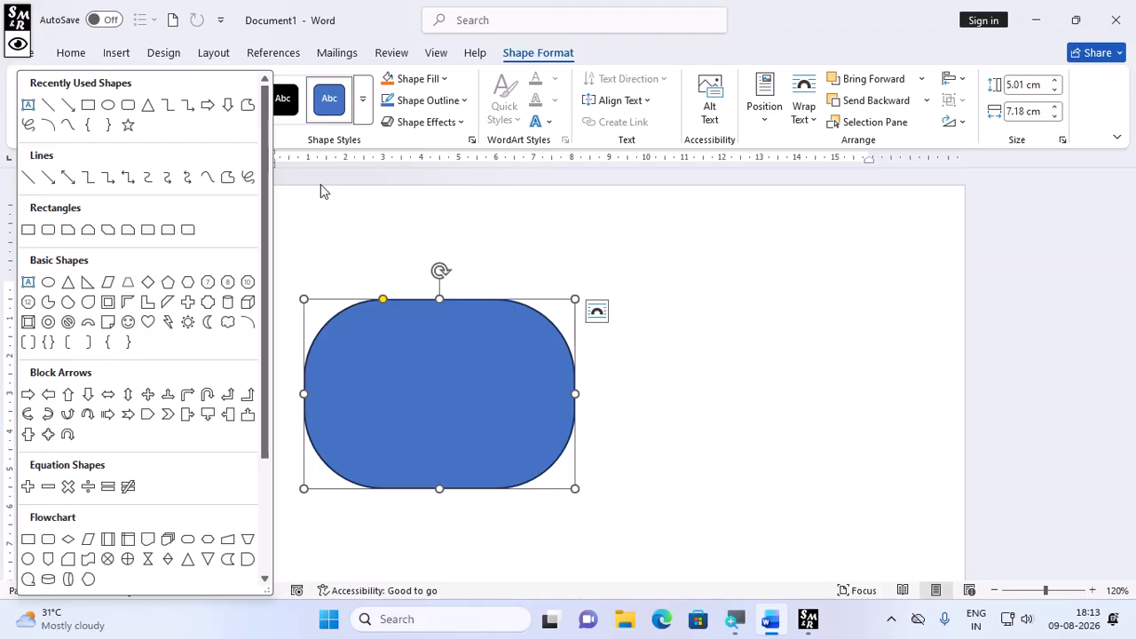
pyautogui.click(334, 227)
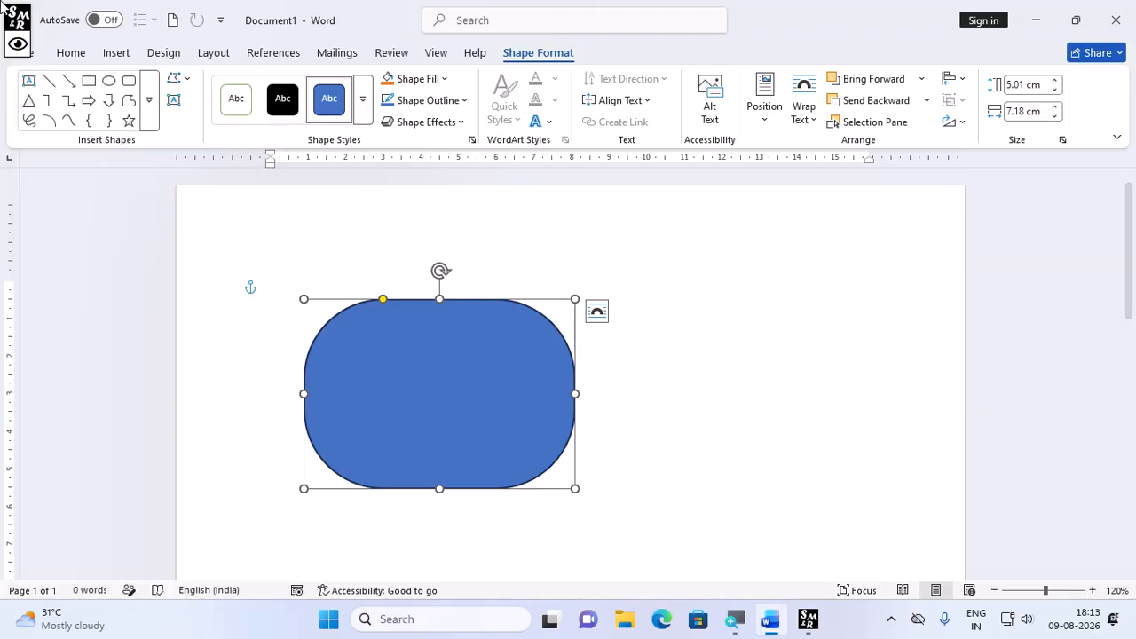
pyautogui.click(184, 82)
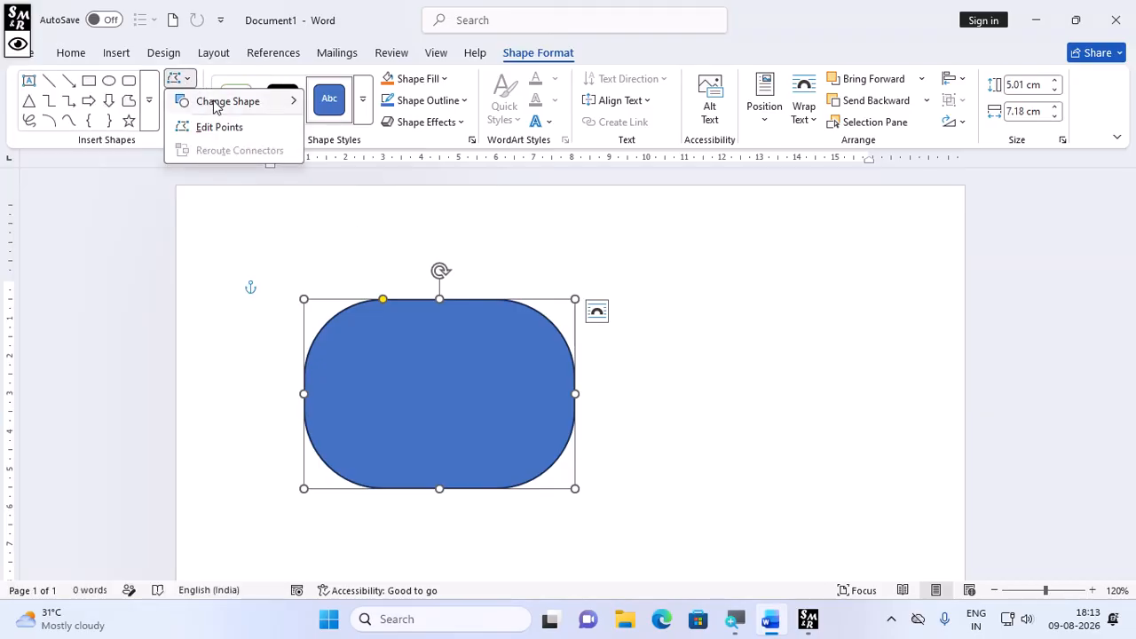
pyautogui.moveTo(220, 101)
pyautogui.click(163, 159)
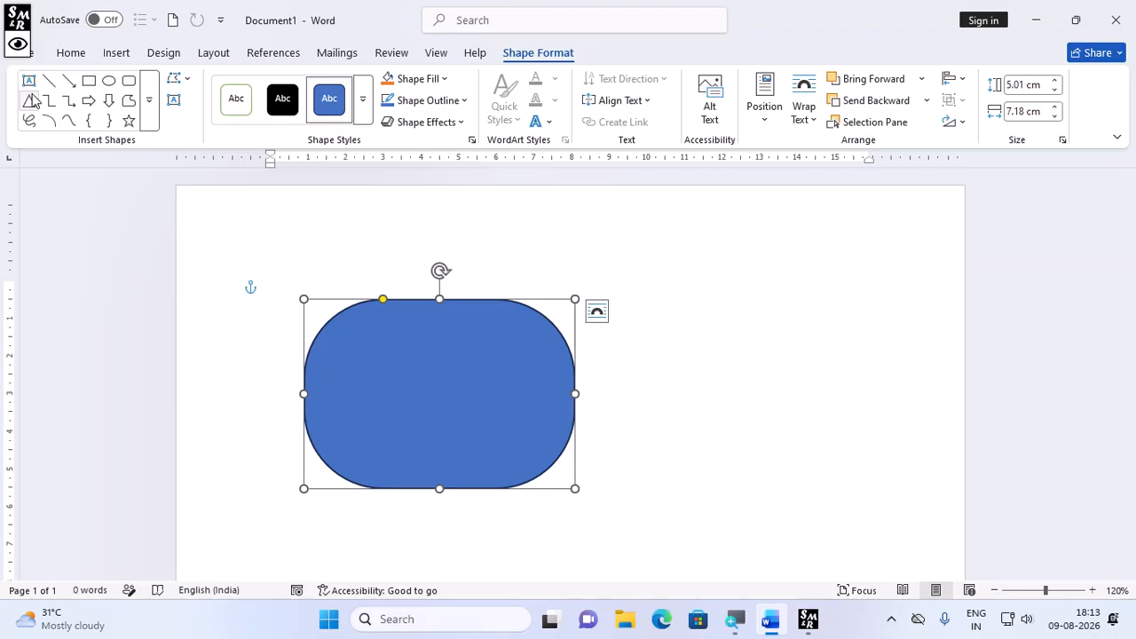
# Draw a text box about 5.1 cm by 2.2 cm inside the blue shape and enter WEVDRGBTR.
pyautogui.click(174, 101)
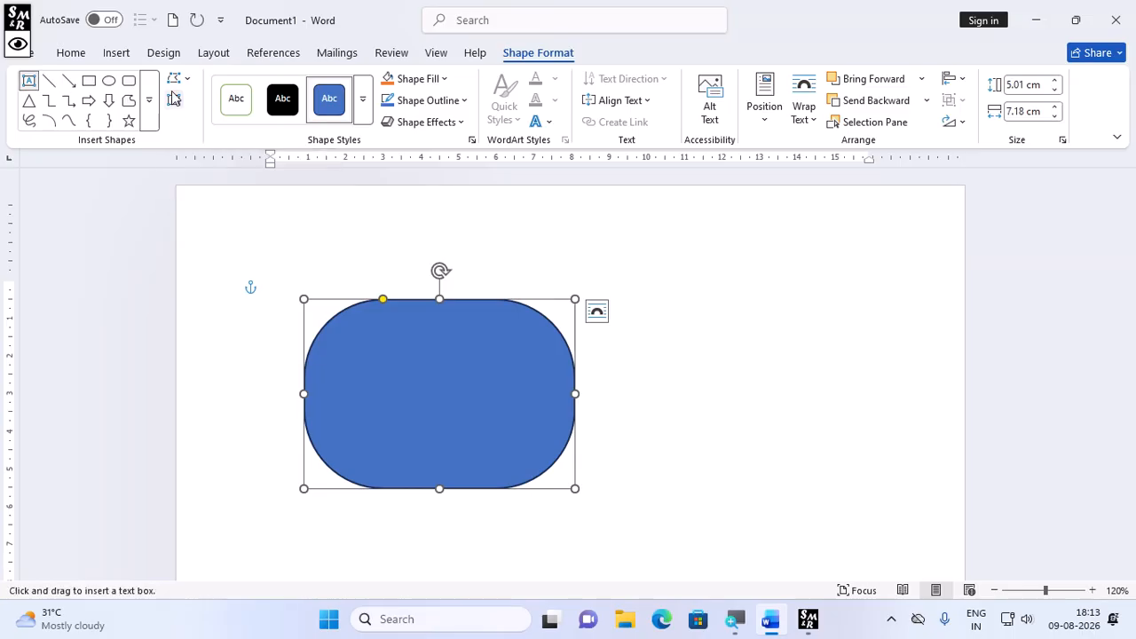
pyautogui.moveTo(347, 352); pyautogui.dragTo(540, 435)
pyautogui.write('WEVDRGBTR')
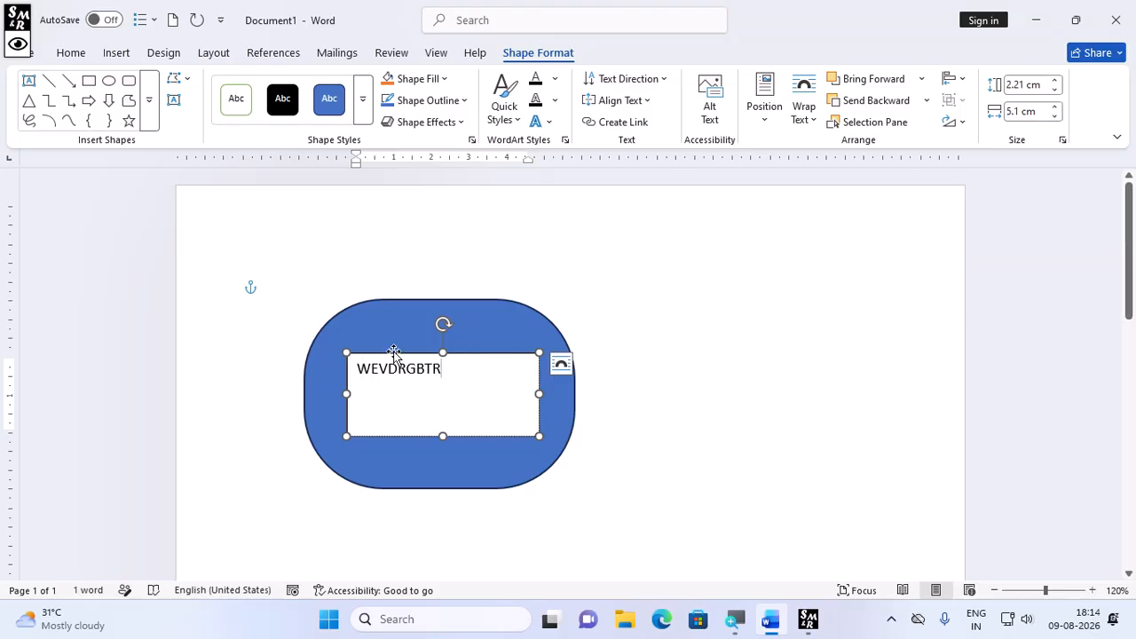
# Remove the fill and the outline from the WEVDRGBTR text box so only its text sits on the blue shape.
pyautogui.click(435, 79)
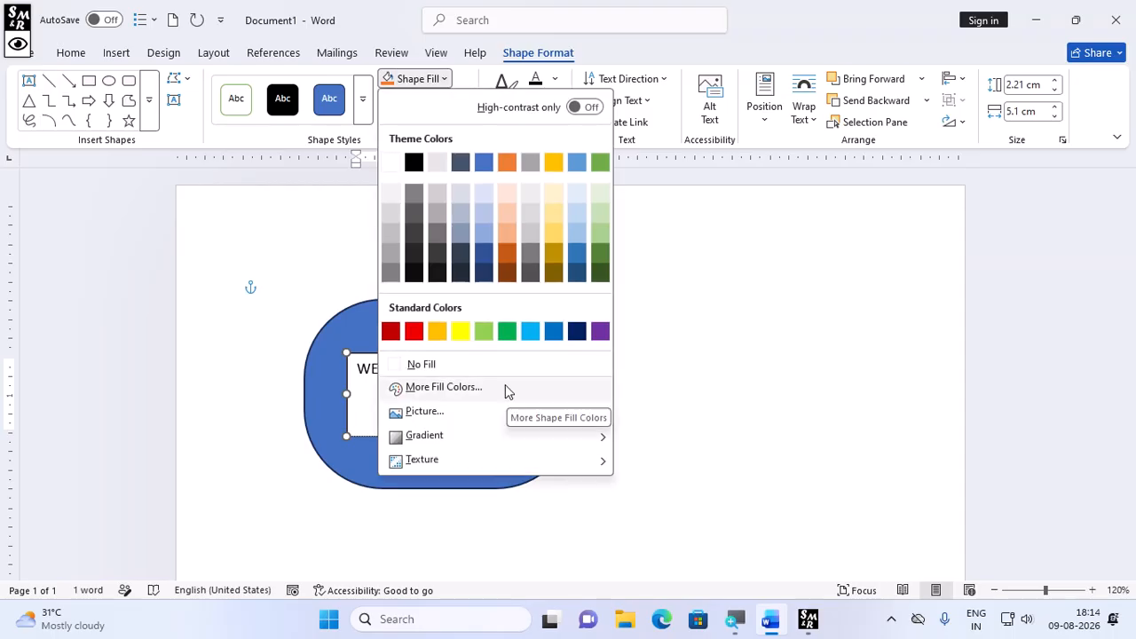
pyautogui.click(460, 366)
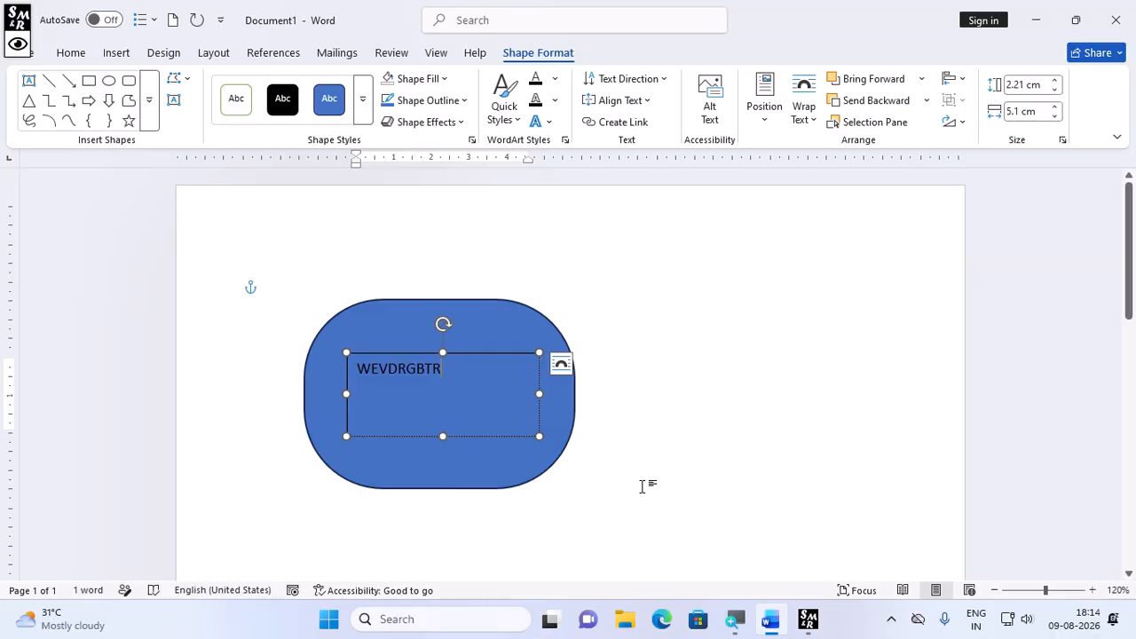
pyautogui.click(534, 485)
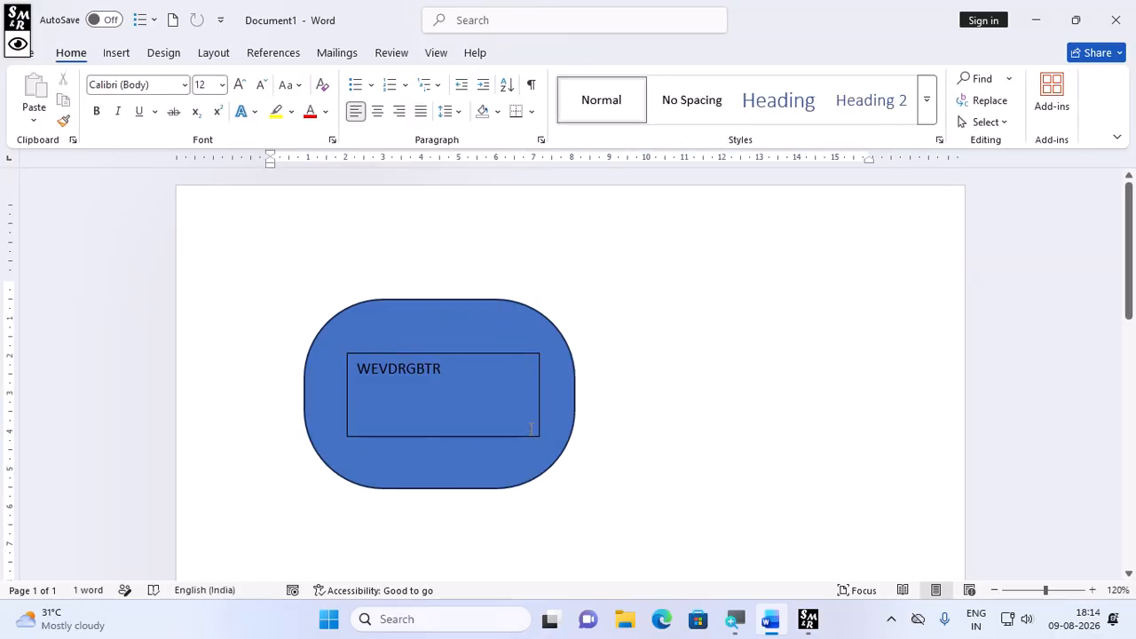
pyautogui.click(399, 355)
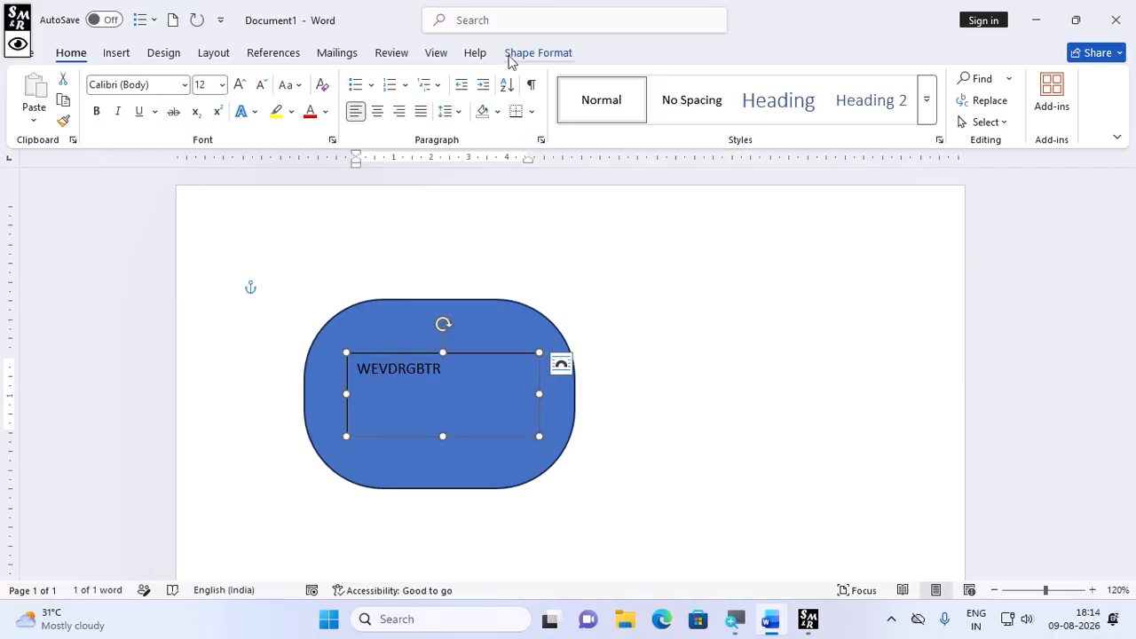
pyautogui.click(521, 54)
pyautogui.click(455, 101)
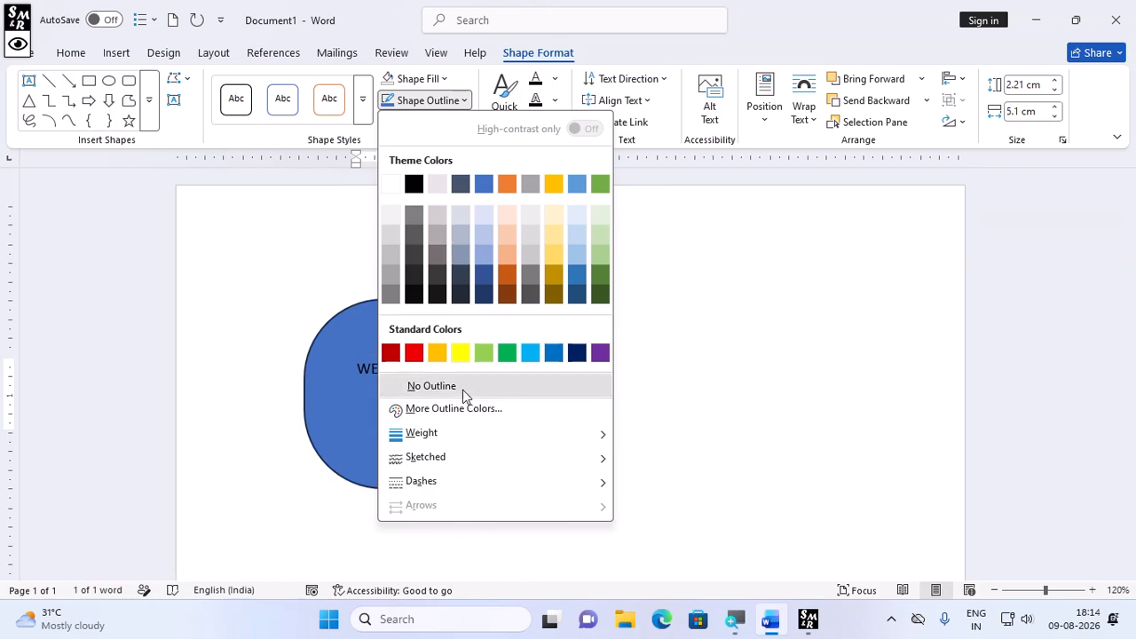
pyautogui.click(462, 387)
pyautogui.click(461, 479)
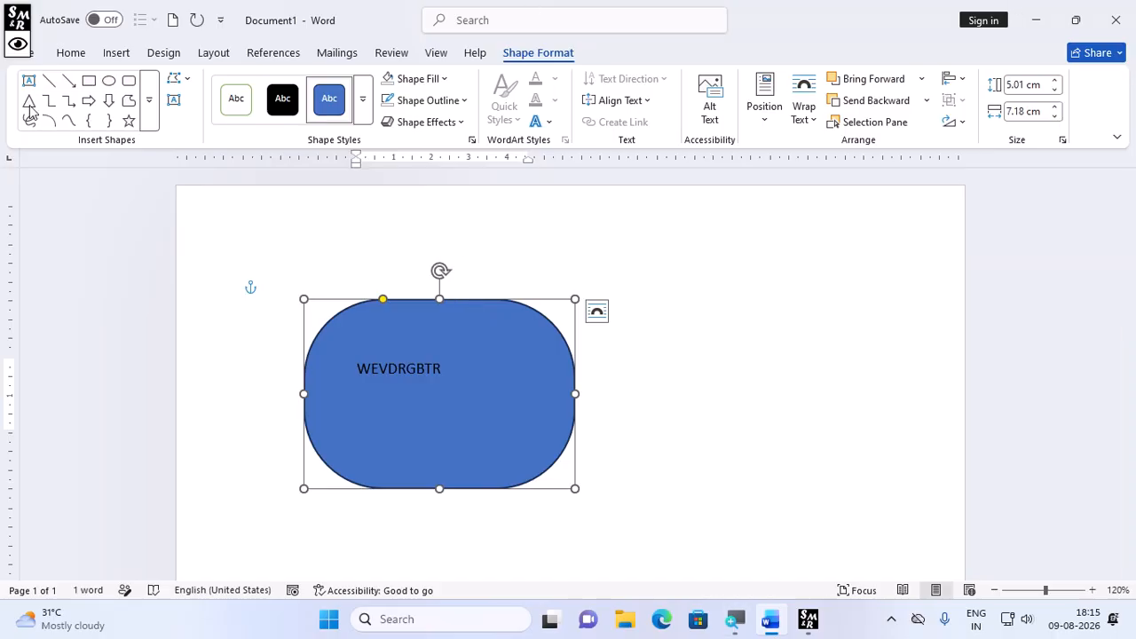
# Switch to Magnifier, set its zoom to 100%, and return to the Word document with the shape deselected.
pyautogui.click(735, 619)
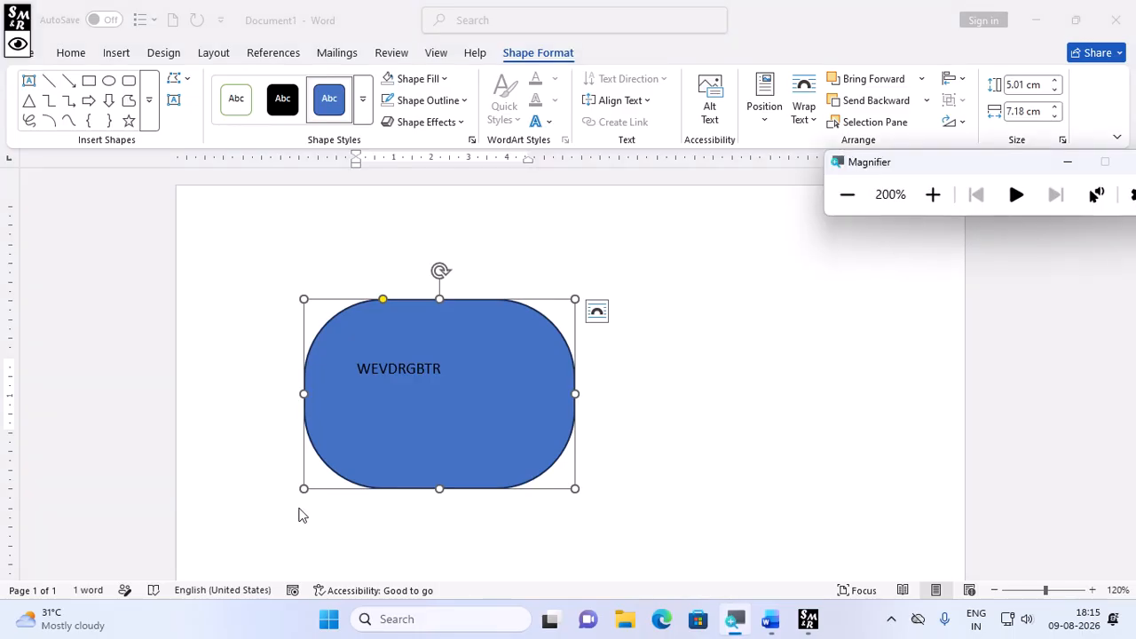
pyautogui.scroll(-4, 772, 425)
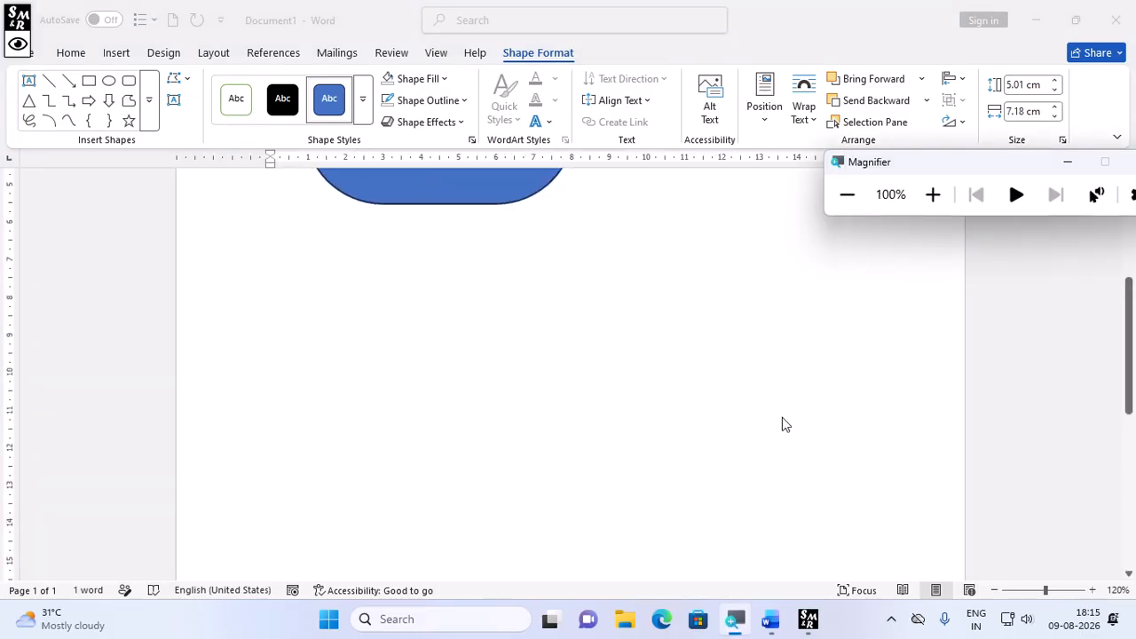
pyautogui.click(812, 408)
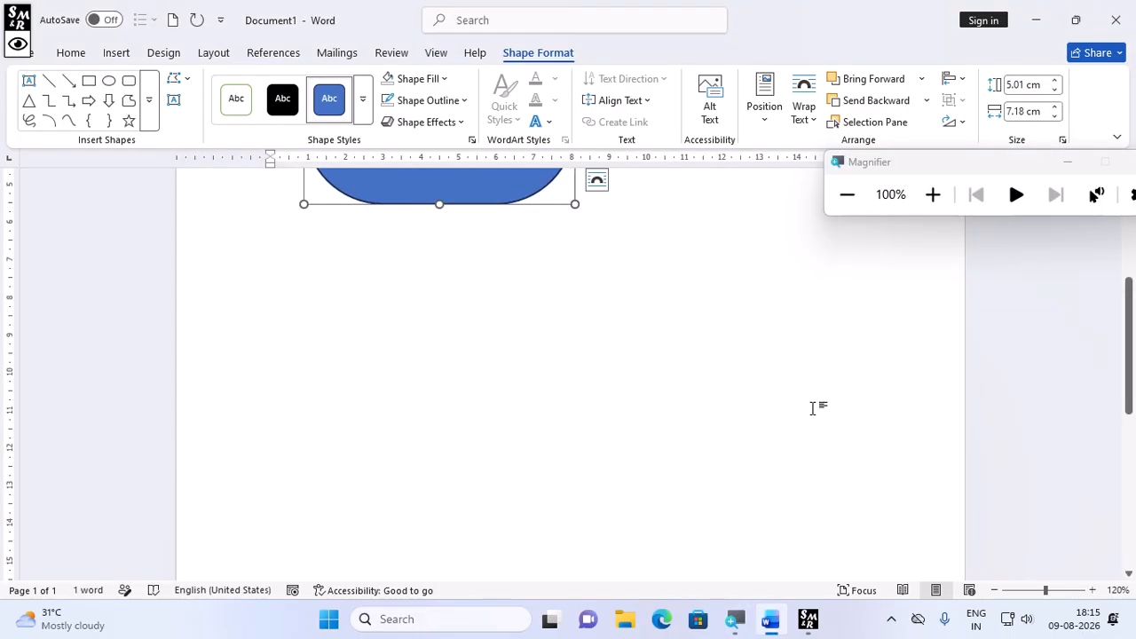
pyautogui.click(812, 408)
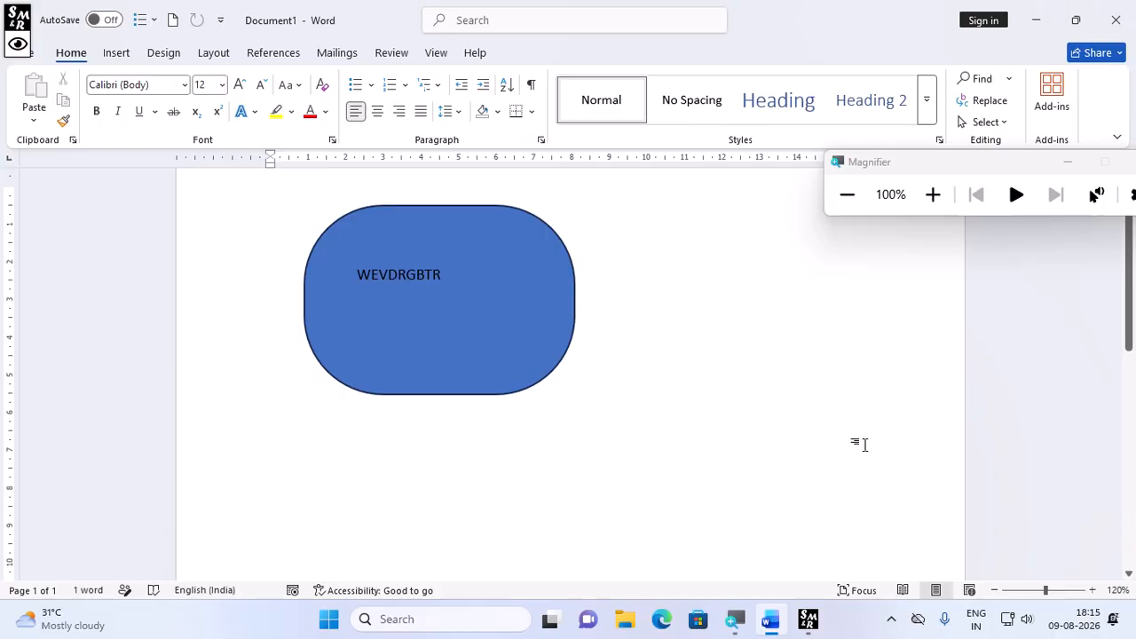
# Draw a text box about 4.5 cm by 2 cm below and to the right of the blue shape and enter AWEFDQWEFDQW3.
pyautogui.click(116, 53)
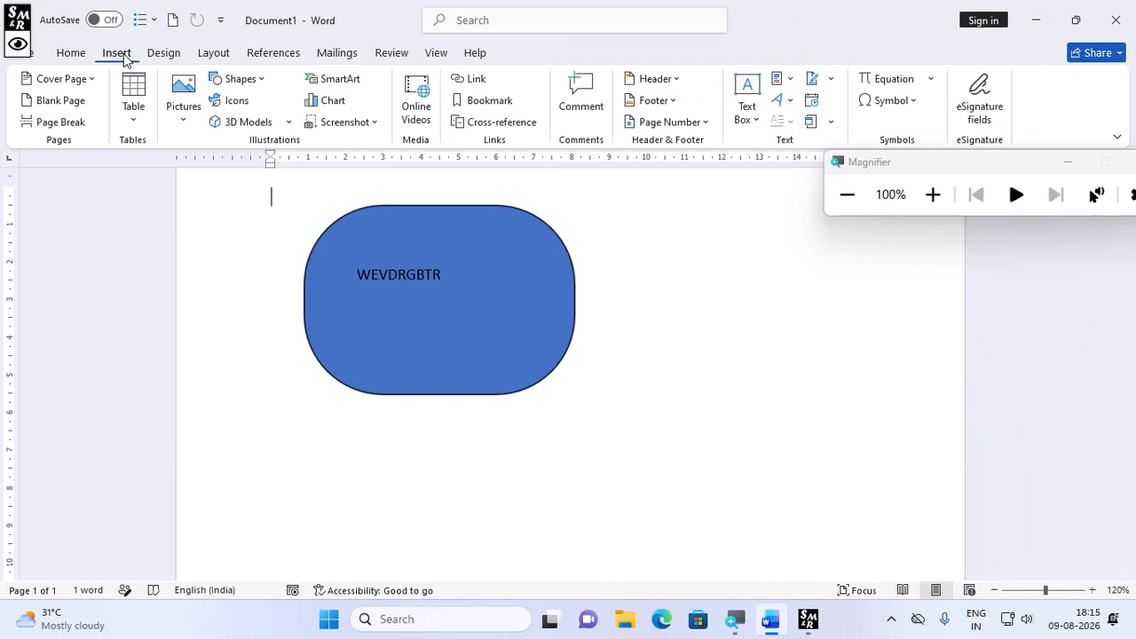
pyautogui.click(756, 119)
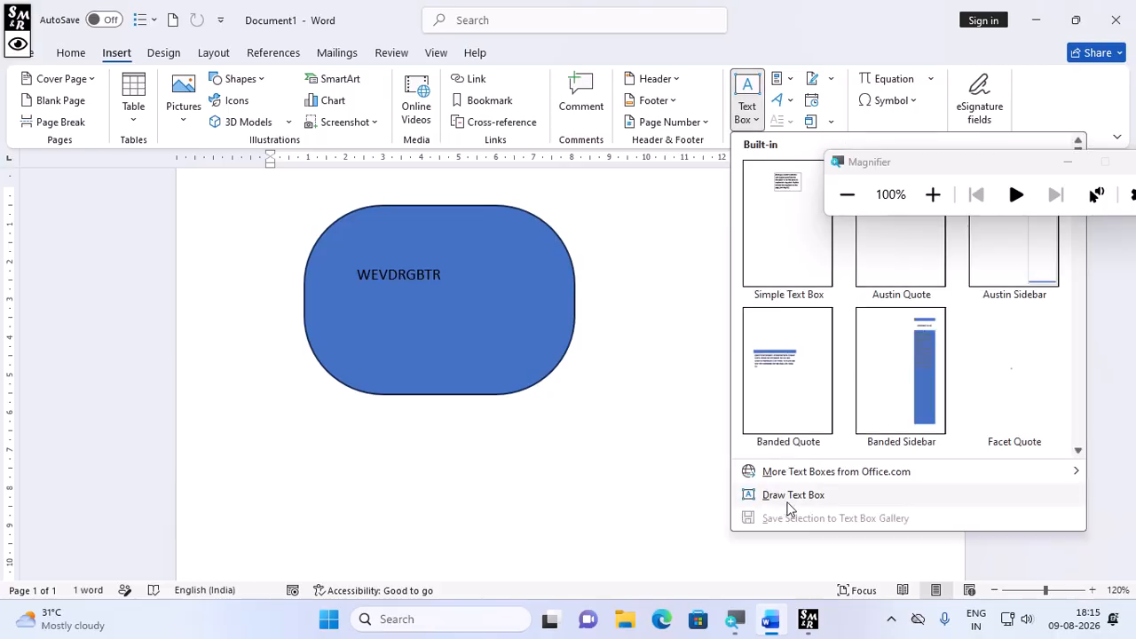
pyautogui.click(789, 501)
pyautogui.moveTo(762, 426)
pyautogui.mouseDown()
pyautogui.moveTo(824, 512)
pyautogui.moveTo(935, 503)
pyautogui.mouseUp()
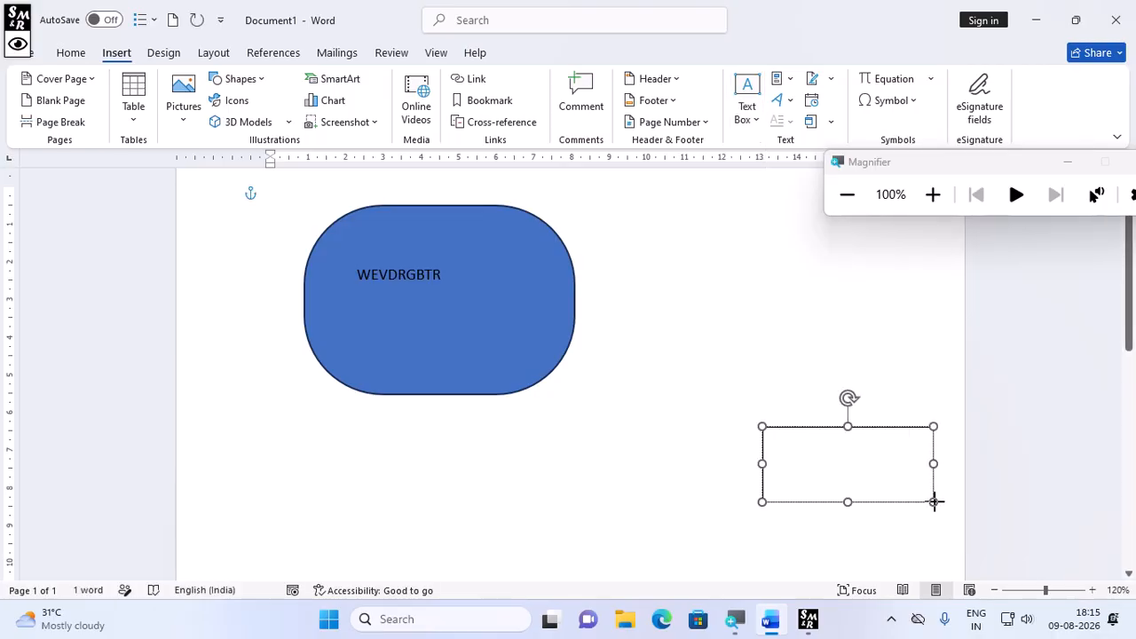
pyautogui.write('AWEFDQWEFDQW3')
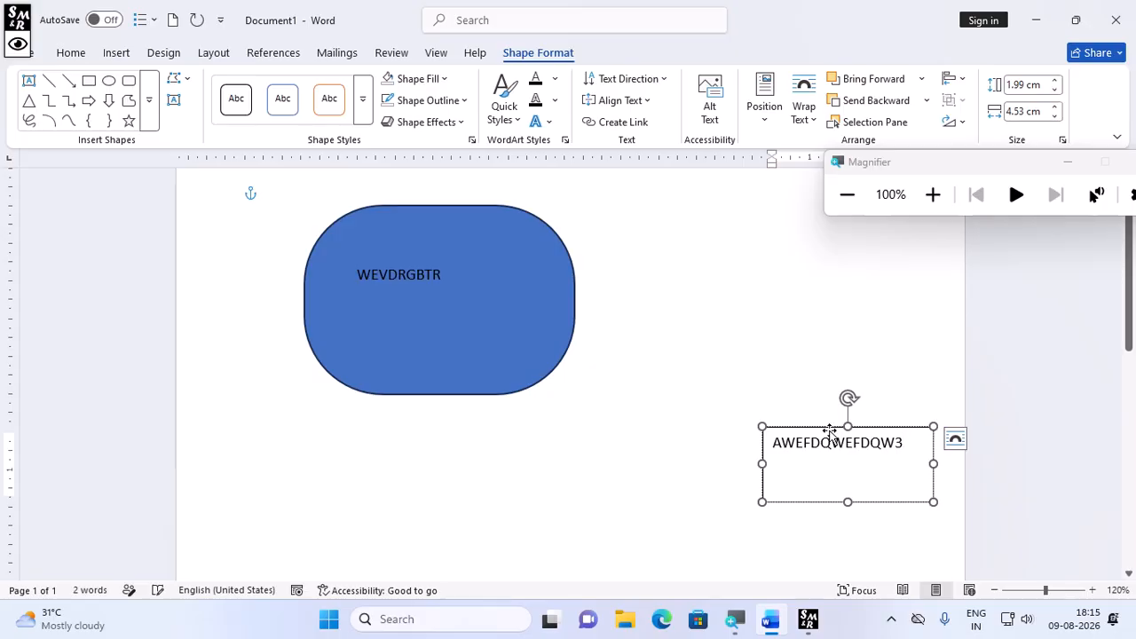
pyautogui.moveTo(830, 432); pyautogui.dragTo(785, 442)
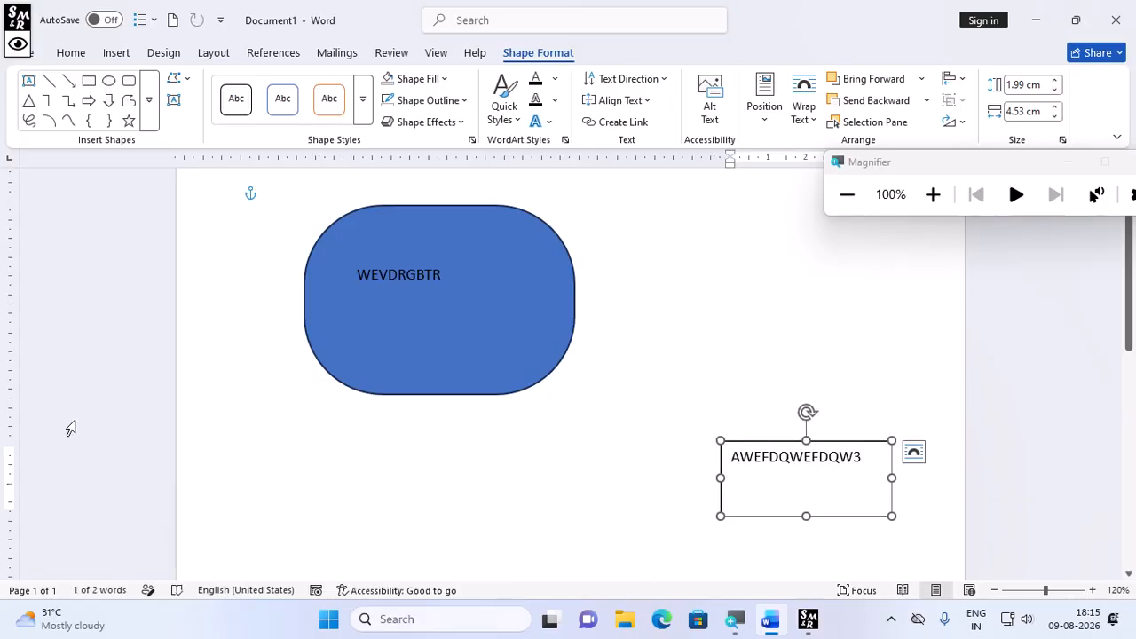
# Select the blue rounded shape, raise the Magnifier zoom to 200%, and return to the Word document.
pyautogui.click(425, 332)
pyautogui.click(446, 232)
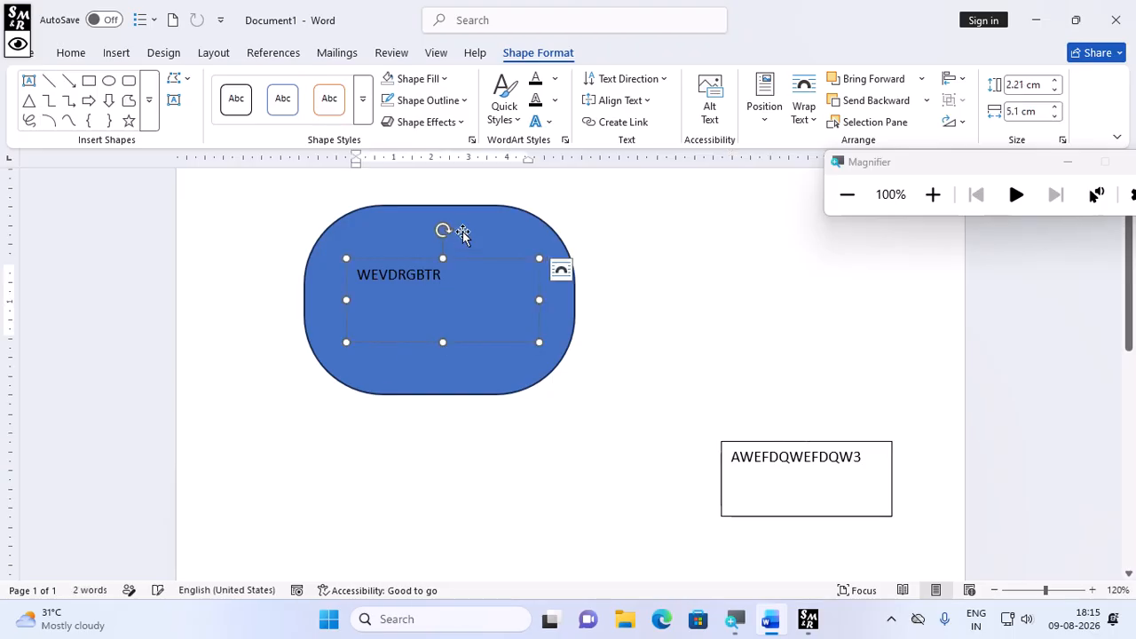
pyautogui.click(914, 192)
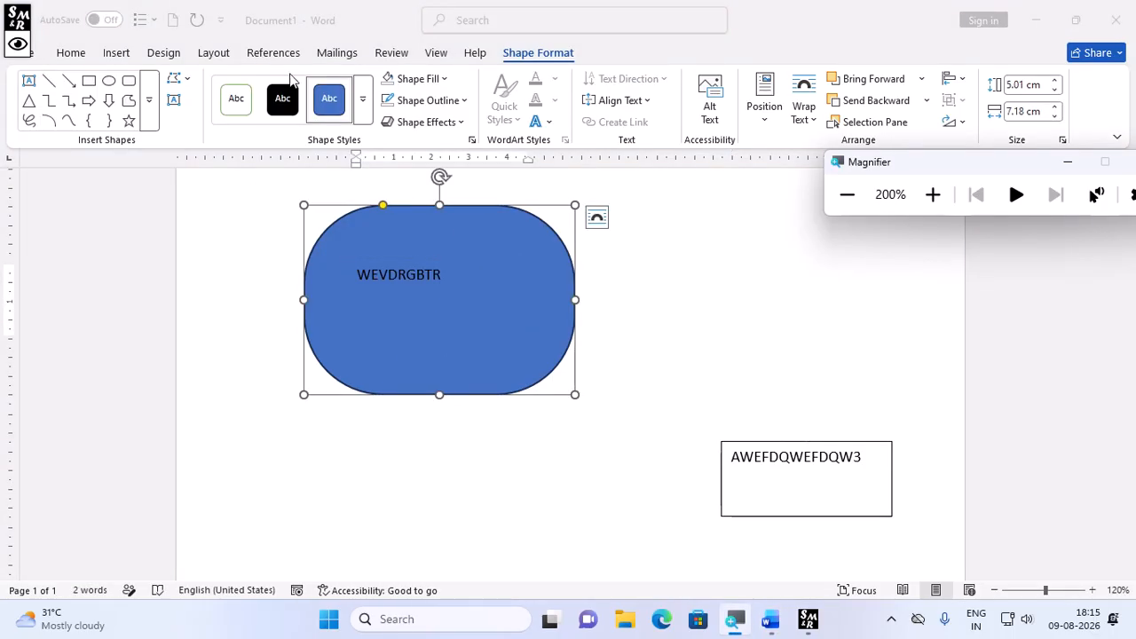
pyautogui.click(363, 111)
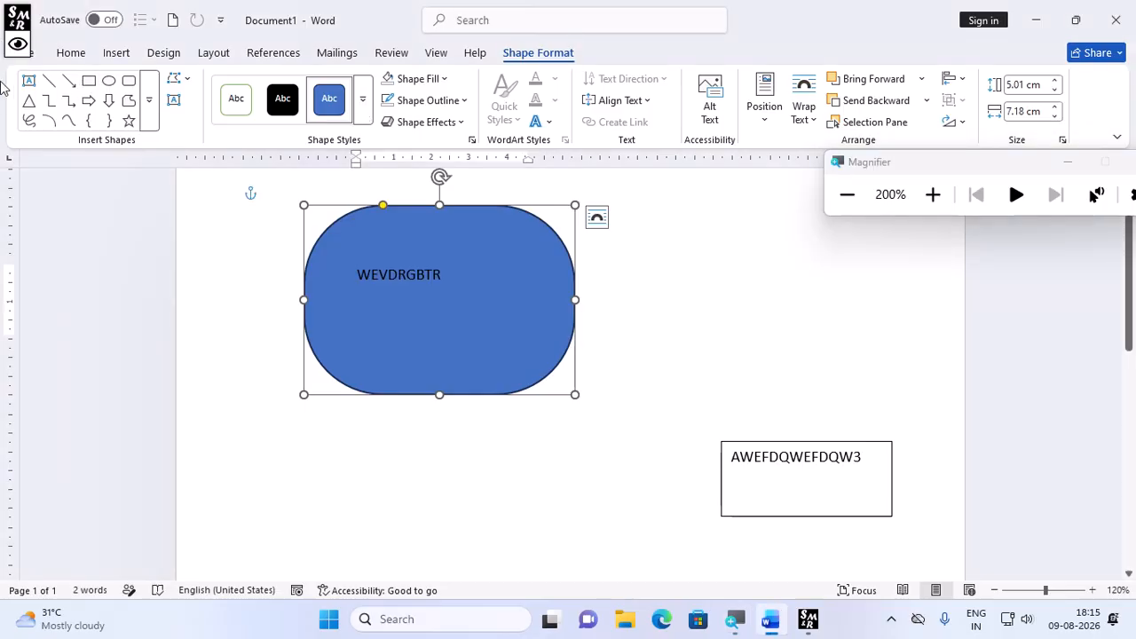
# Draw a triangle about 3.5 cm by 3.5 cm above the AWEFDQWEFDQW3 text box and apply the blue theme style from the sixth row.
pyautogui.click(30, 101)
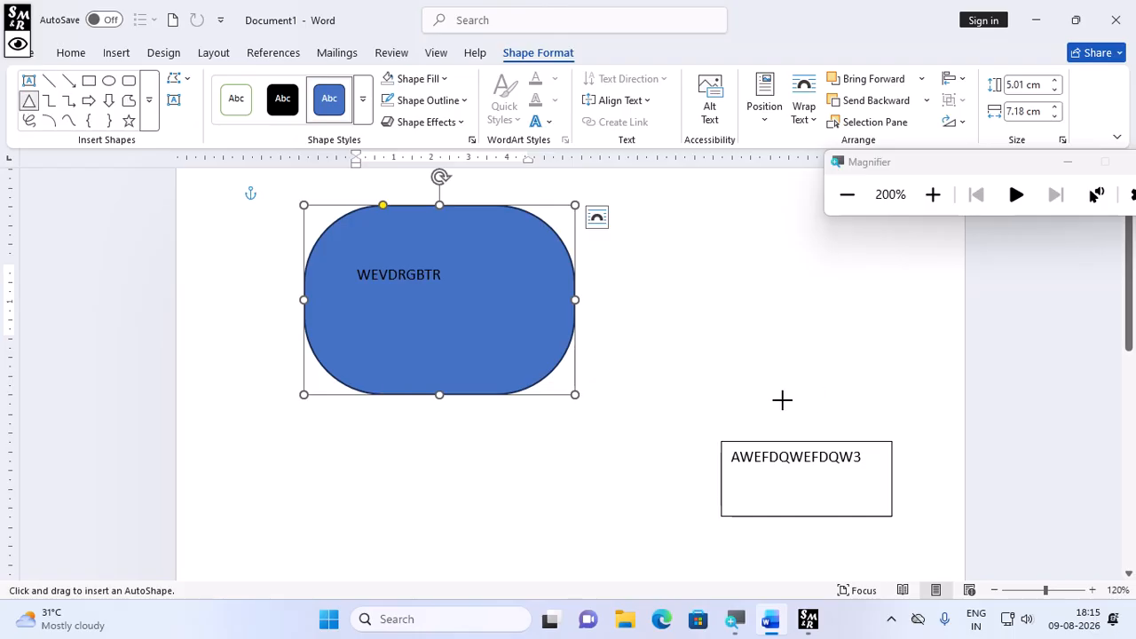
pyautogui.moveTo(692, 253); pyautogui.dragTo(825, 383)
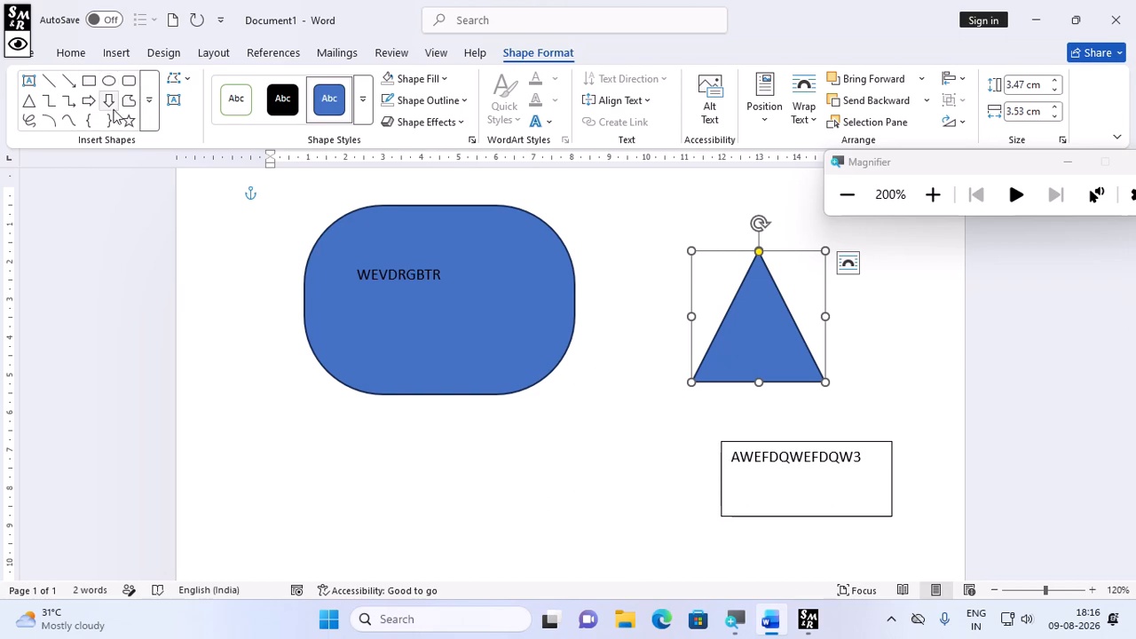
pyautogui.click(363, 110)
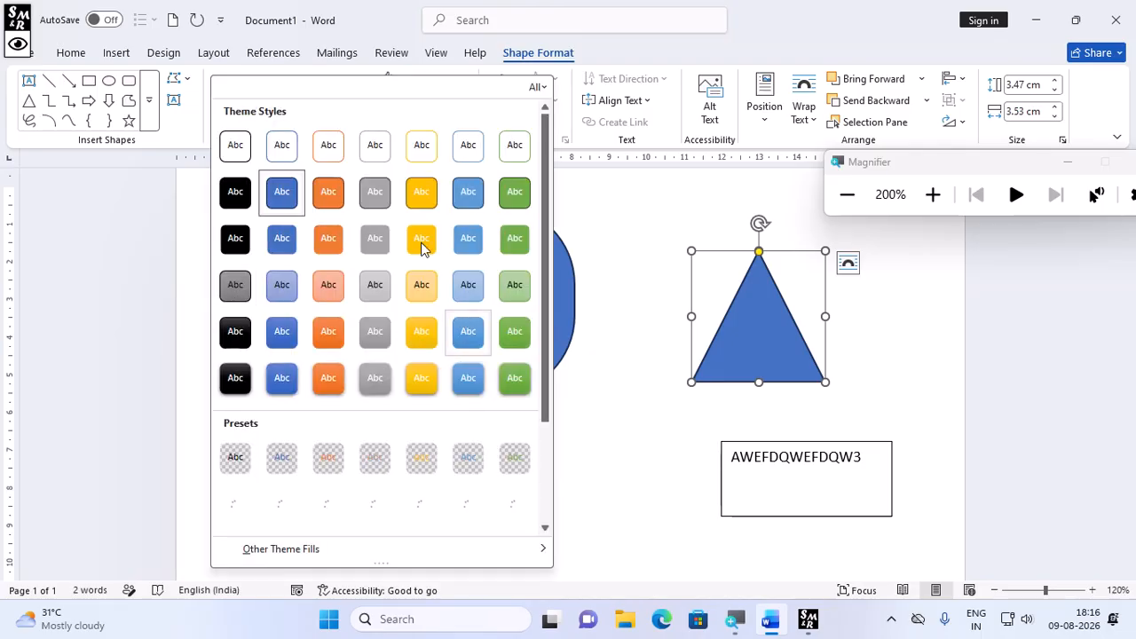
pyautogui.click(288, 379)
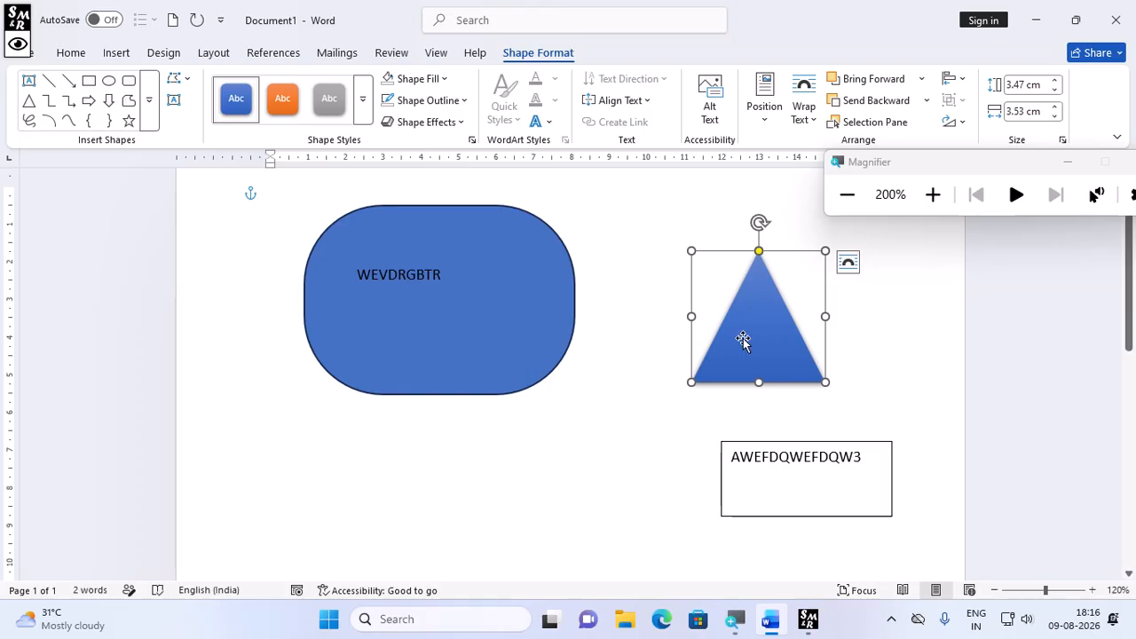
# Apply the gold theme style from the fifth row to the rounded shape.
pyautogui.click(469, 226)
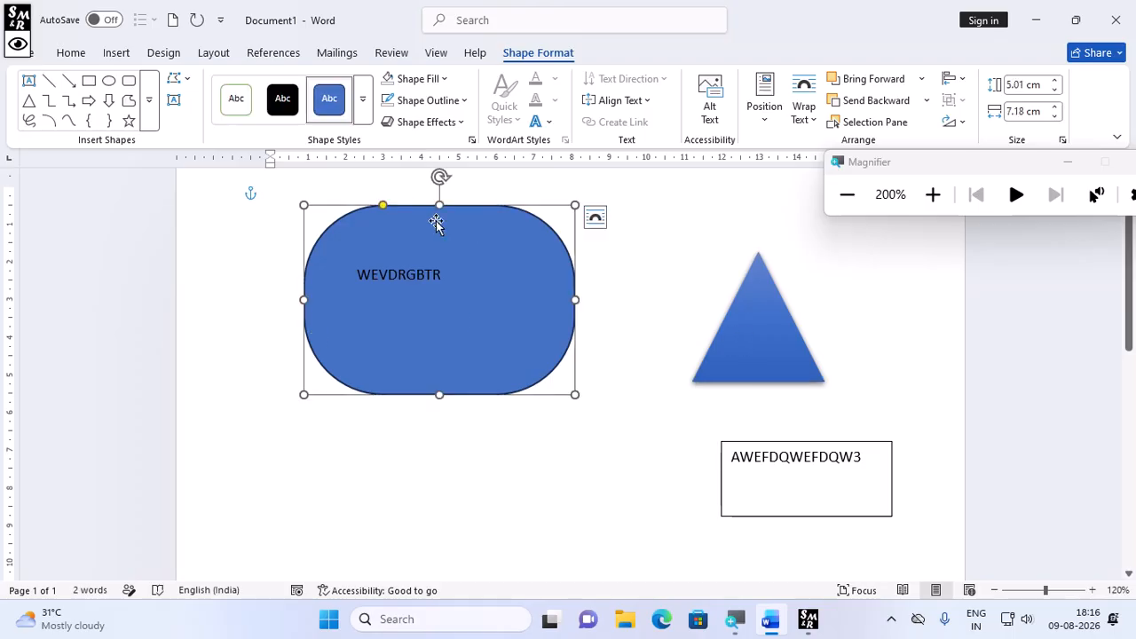
pyautogui.click(363, 99)
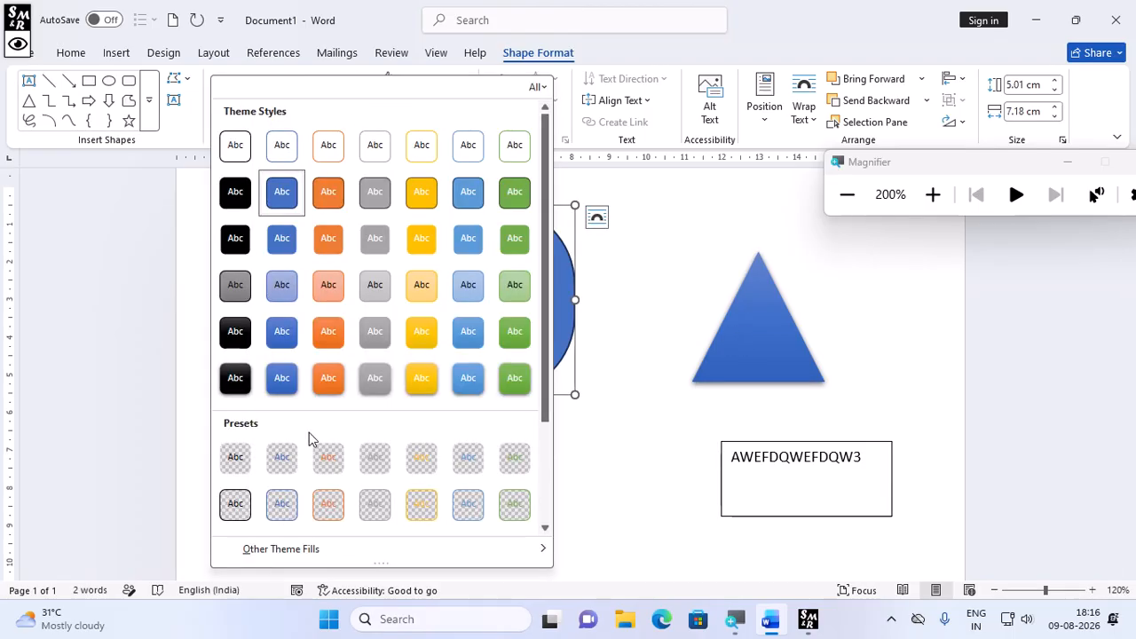
pyautogui.click(406, 331)
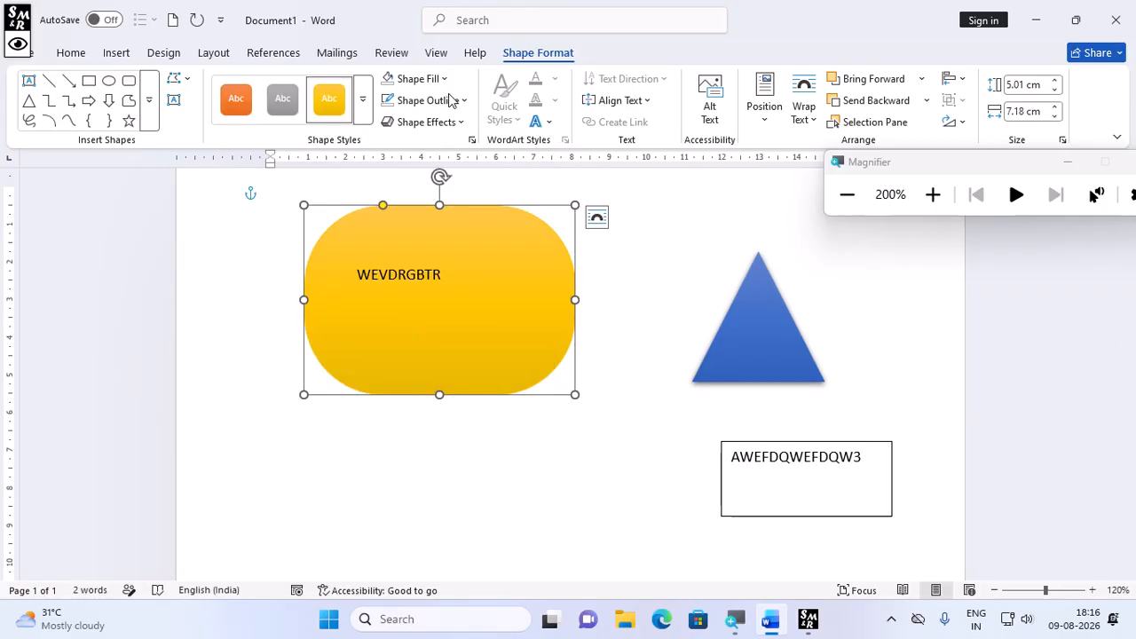
pyautogui.click(362, 100)
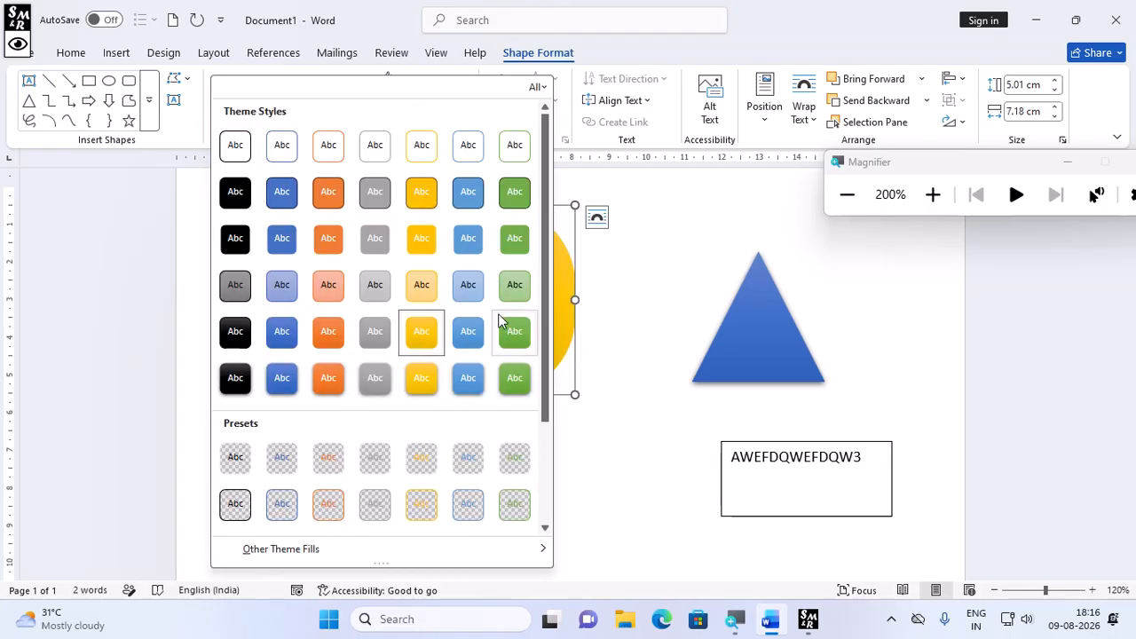
pyautogui.click(561, 268)
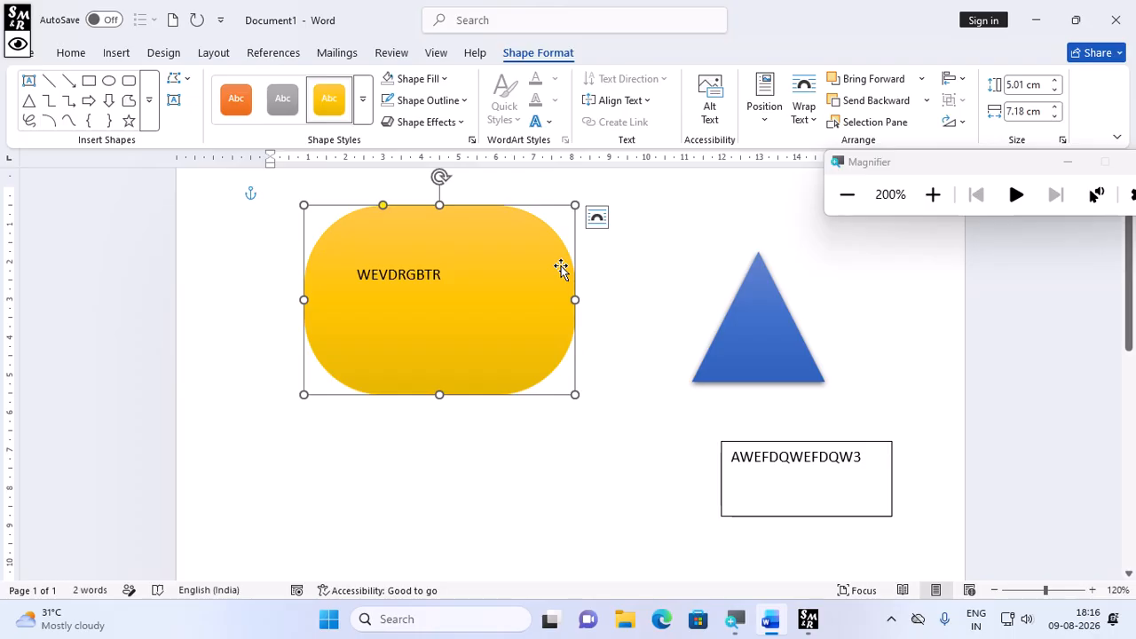
# Try a light blue fill on the rounded shape, then fill it with light green.
pyautogui.click(423, 84)
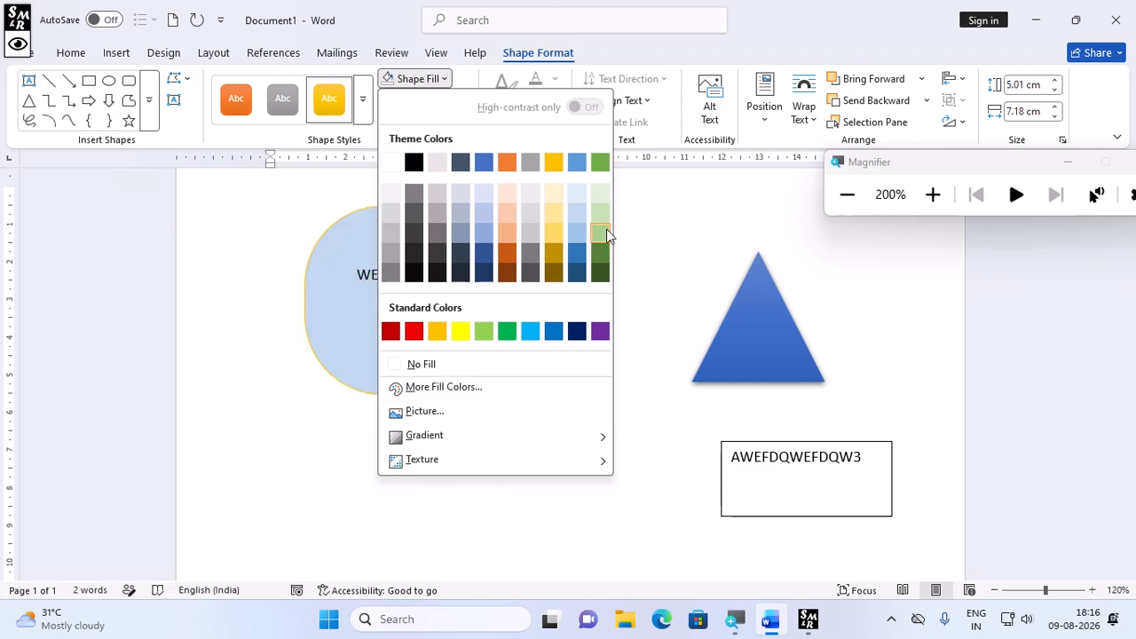
pyautogui.press('Escape')
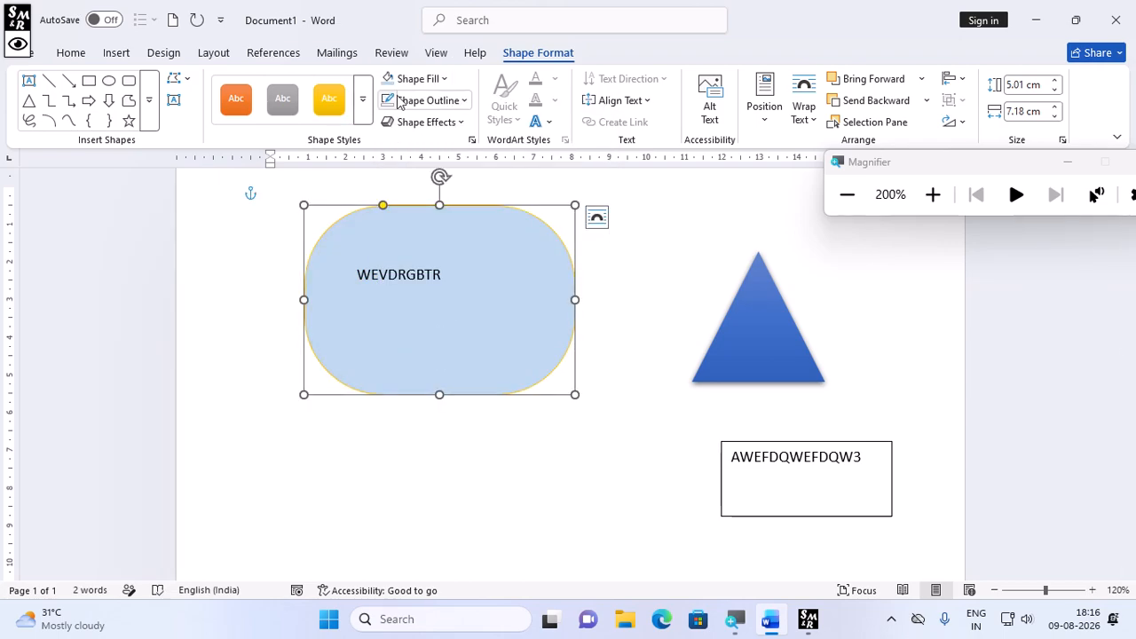
pyautogui.click(444, 79)
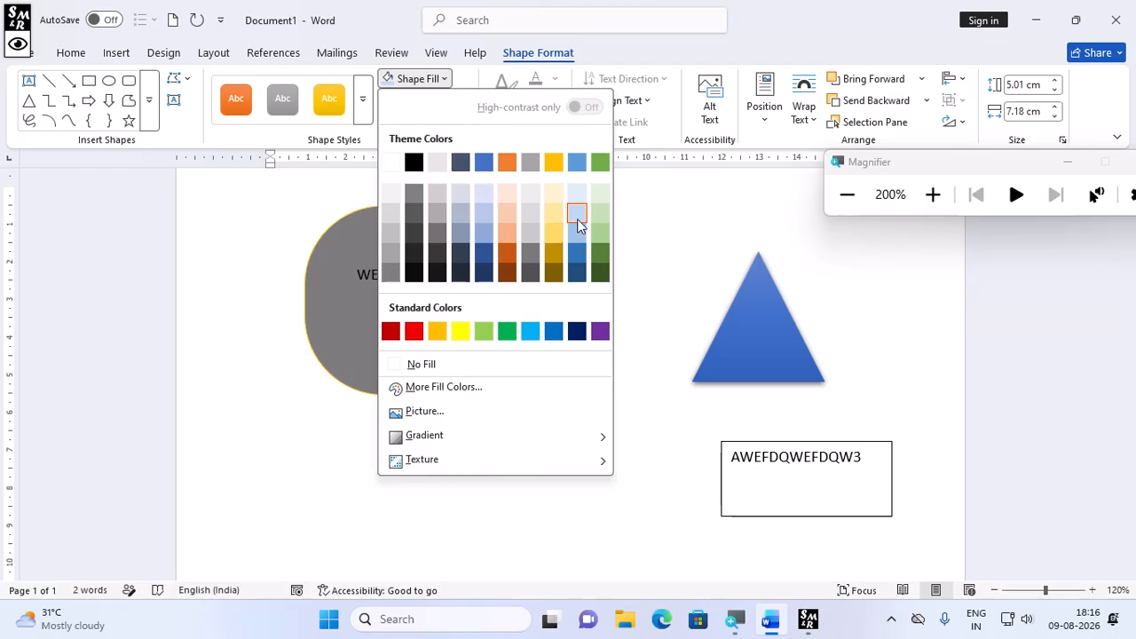
pyautogui.click(599, 211)
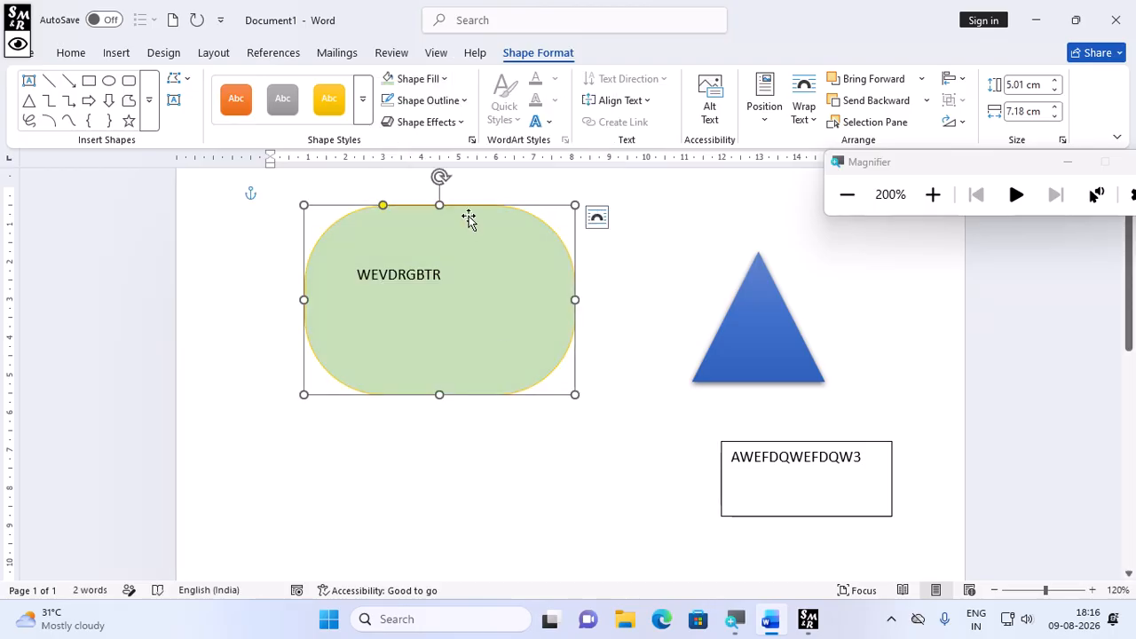
# Open the detailed gradient settings for the rounded shape and switch its fill to a gradient fill.
pyautogui.click(117, 53)
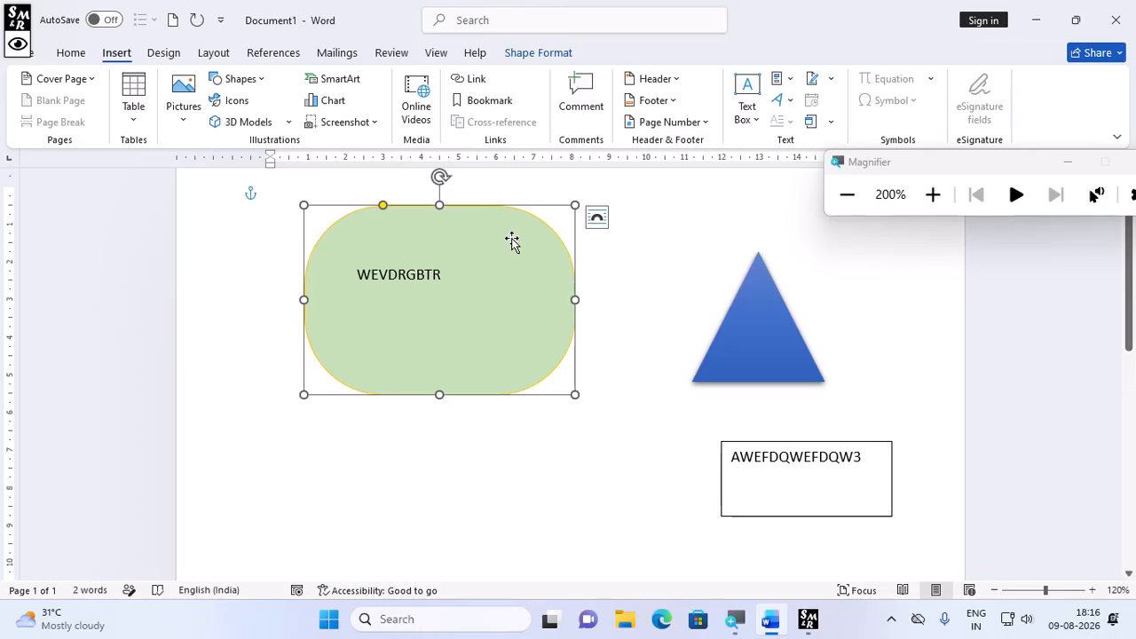
pyautogui.click(543, 54)
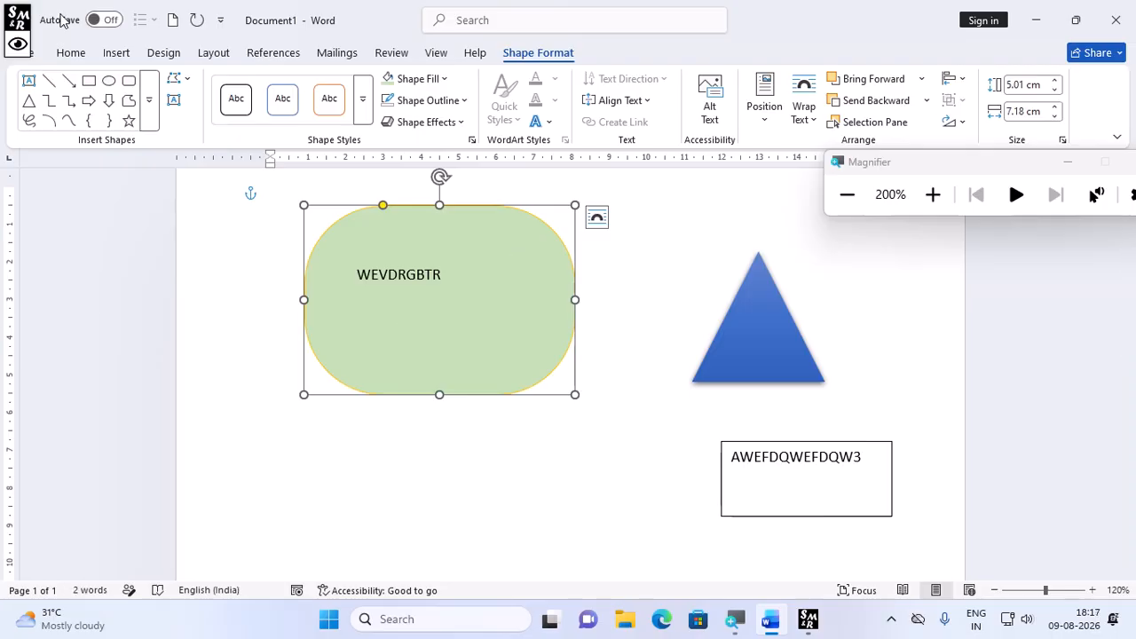
pyautogui.click(434, 78)
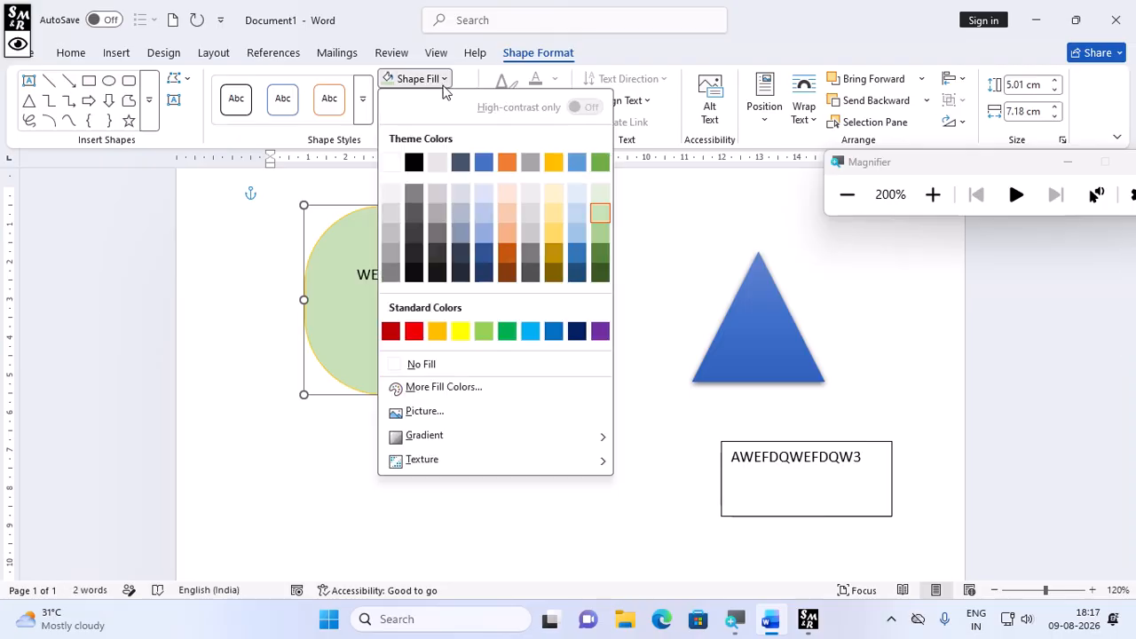
pyautogui.moveTo(465, 442)
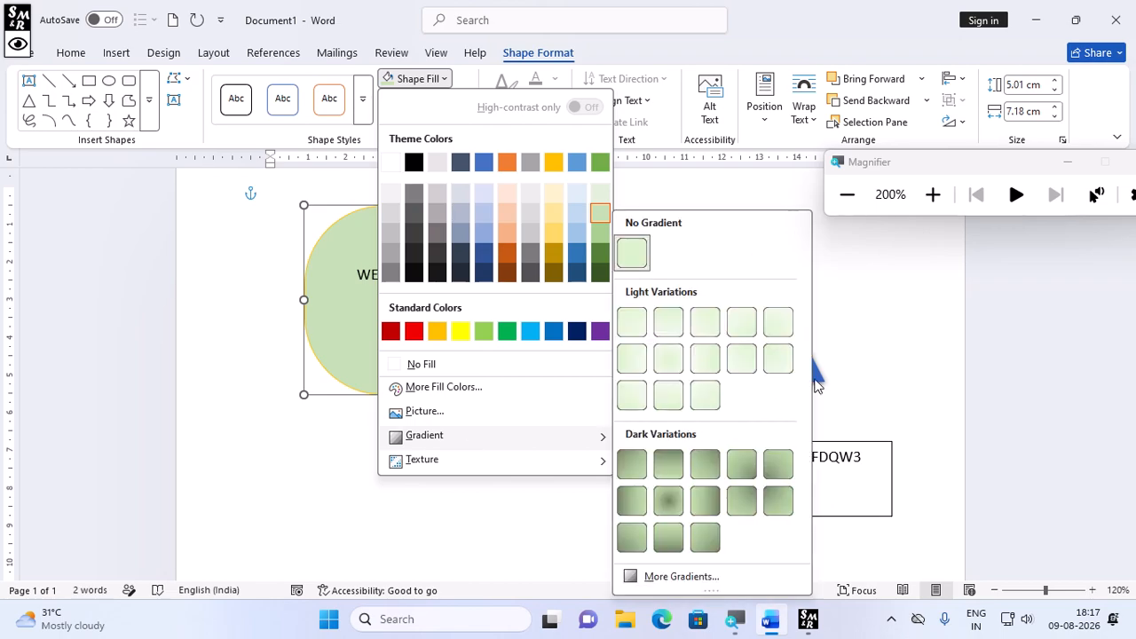
pyautogui.click(681, 577)
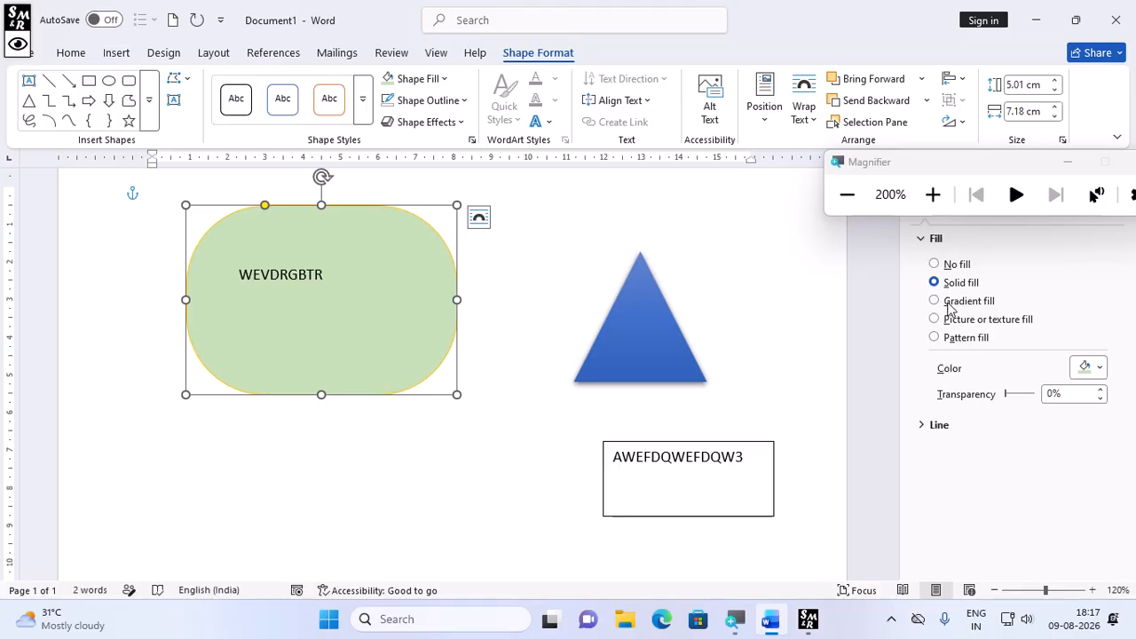
pyautogui.click(934, 301)
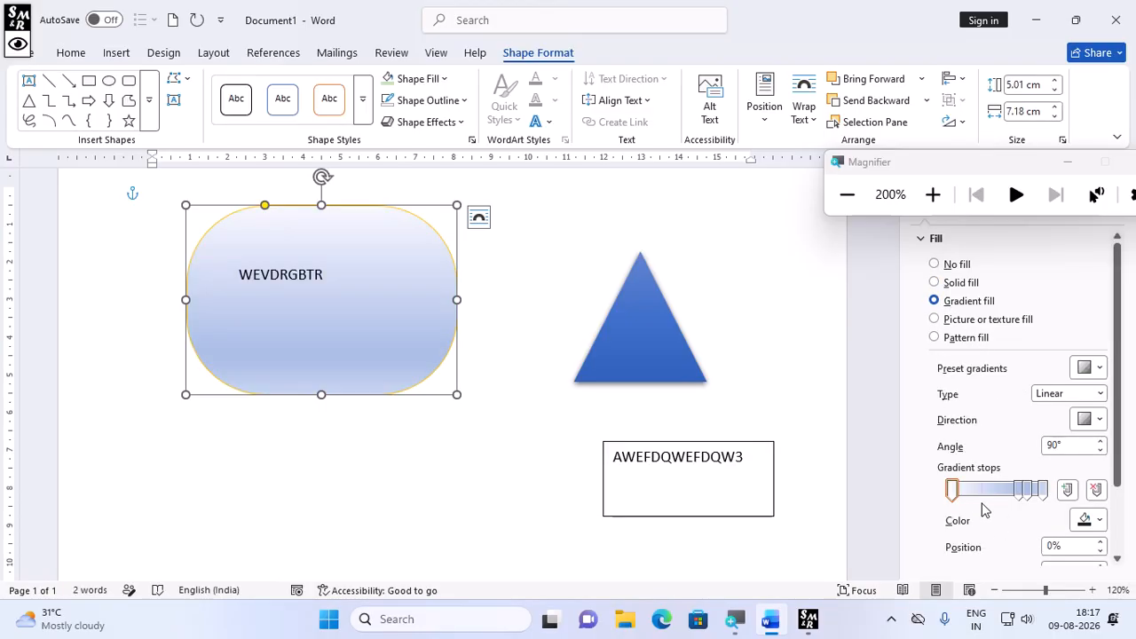
# Color the first gradient stop medium blue, the 74% stop light gold, and the 83% stop grey.
pyautogui.click(1088, 520)
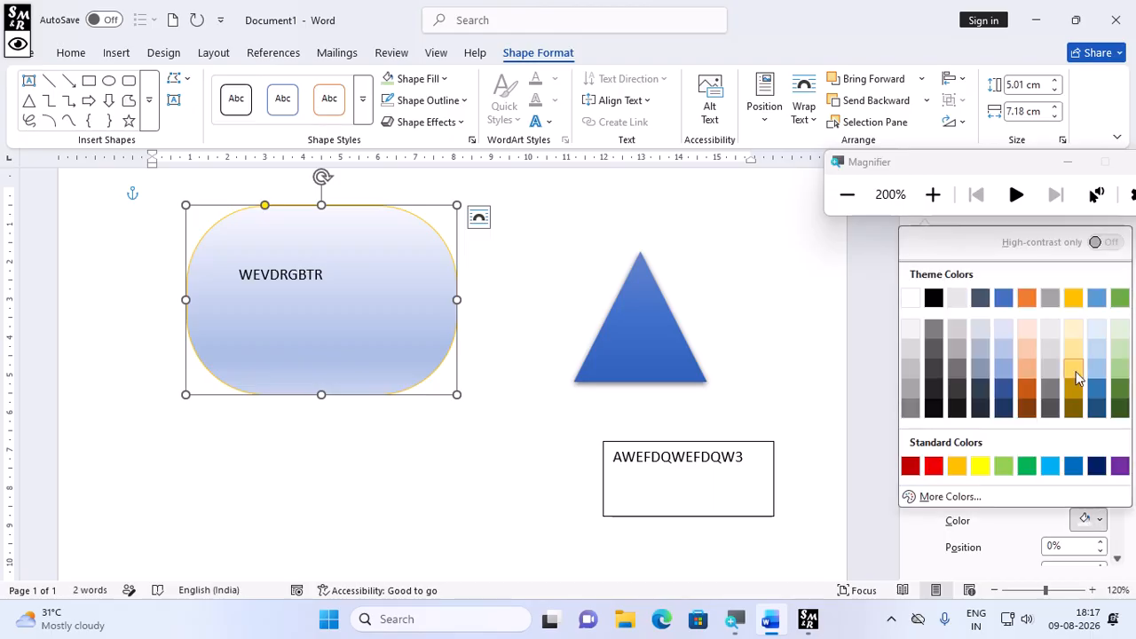
pyautogui.click(1005, 371)
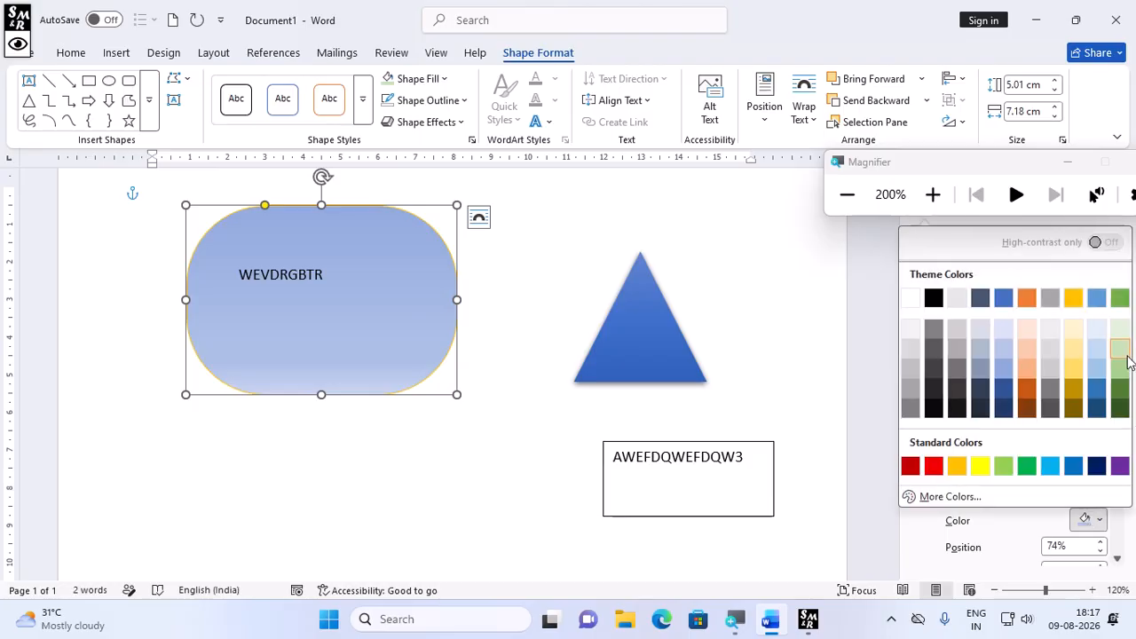
pyautogui.click(1072, 355)
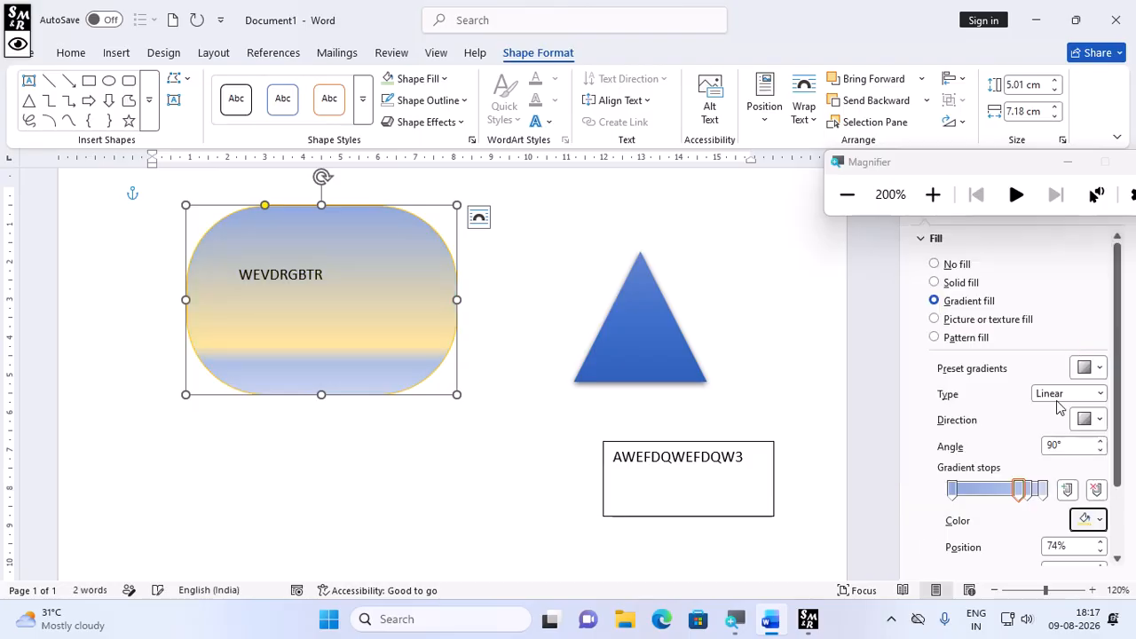
pyautogui.click(1028, 492)
pyautogui.doubleClick(1083, 523)
pyautogui.click(1083, 524)
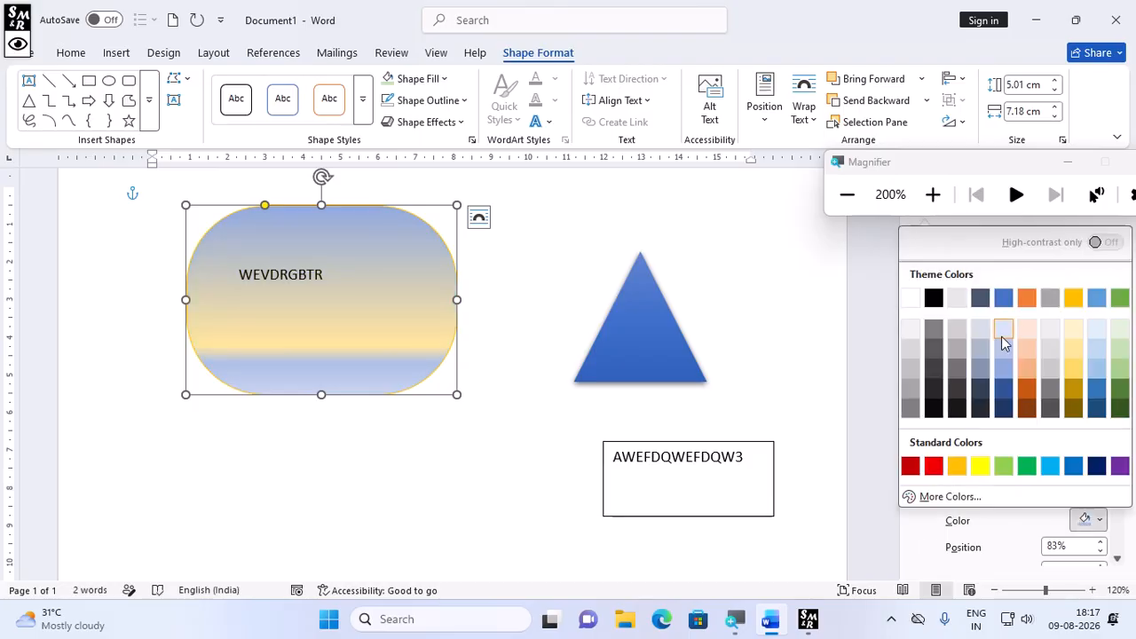
pyautogui.click(957, 363)
# Color the last gradient stop light green and spread the middle stops apart, placing the grey one at 60%.
pyautogui.click(1043, 491)
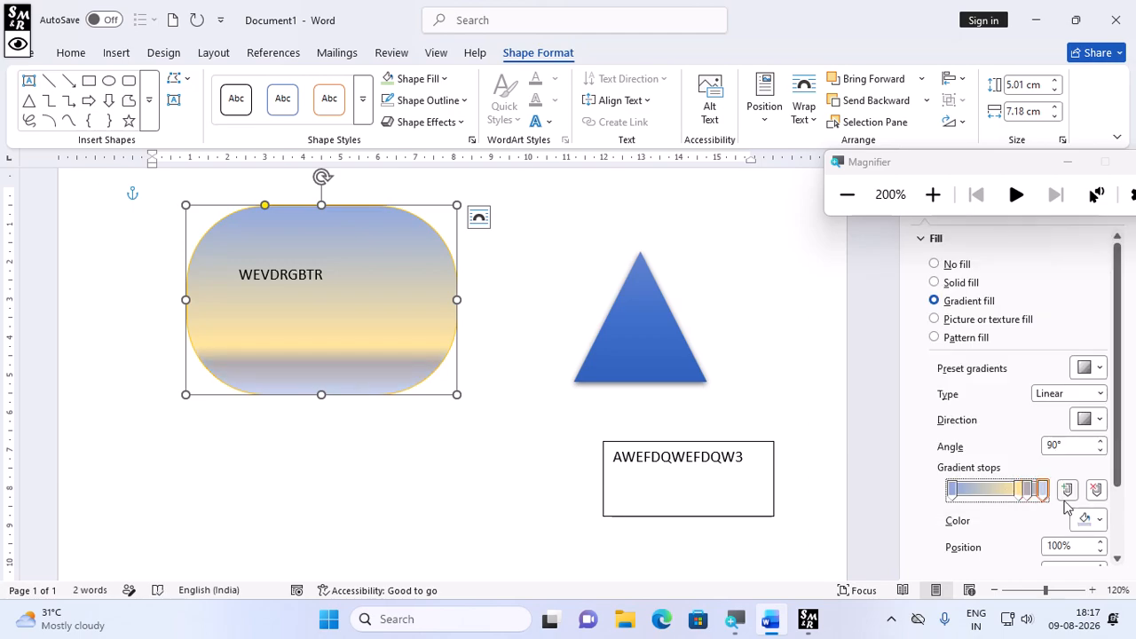
pyautogui.click(1083, 522)
pyautogui.click(1122, 351)
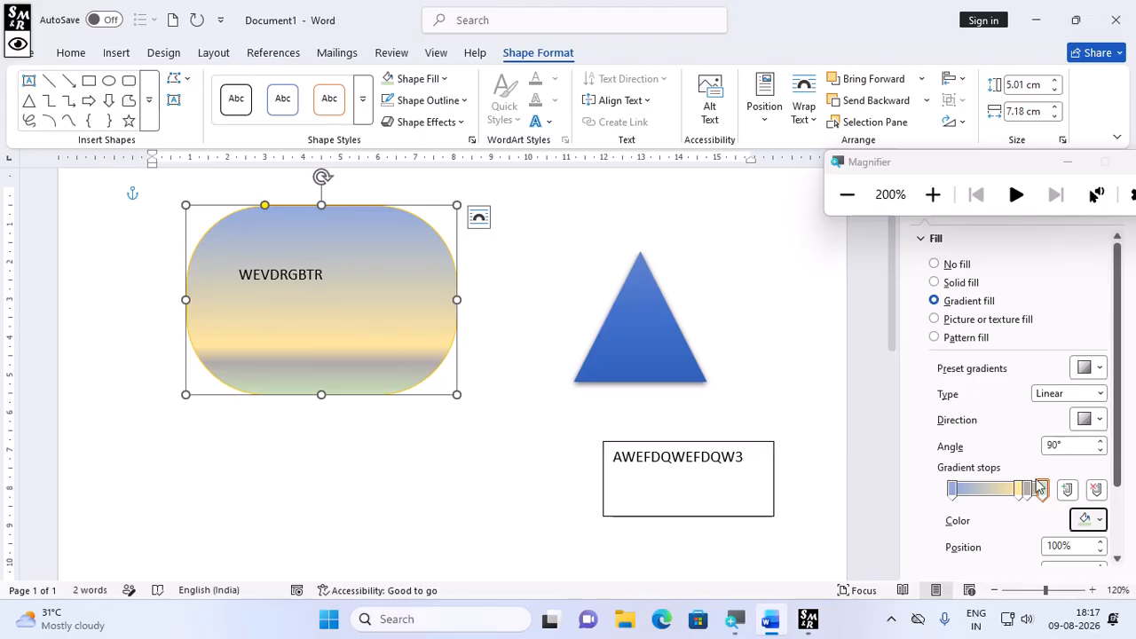
pyautogui.click(1008, 493)
pyautogui.moveTo(1006, 495)
pyautogui.mouseDown()
pyautogui.moveTo(978, 493)
pyautogui.moveTo(1007, 492)
pyautogui.mouseUp()
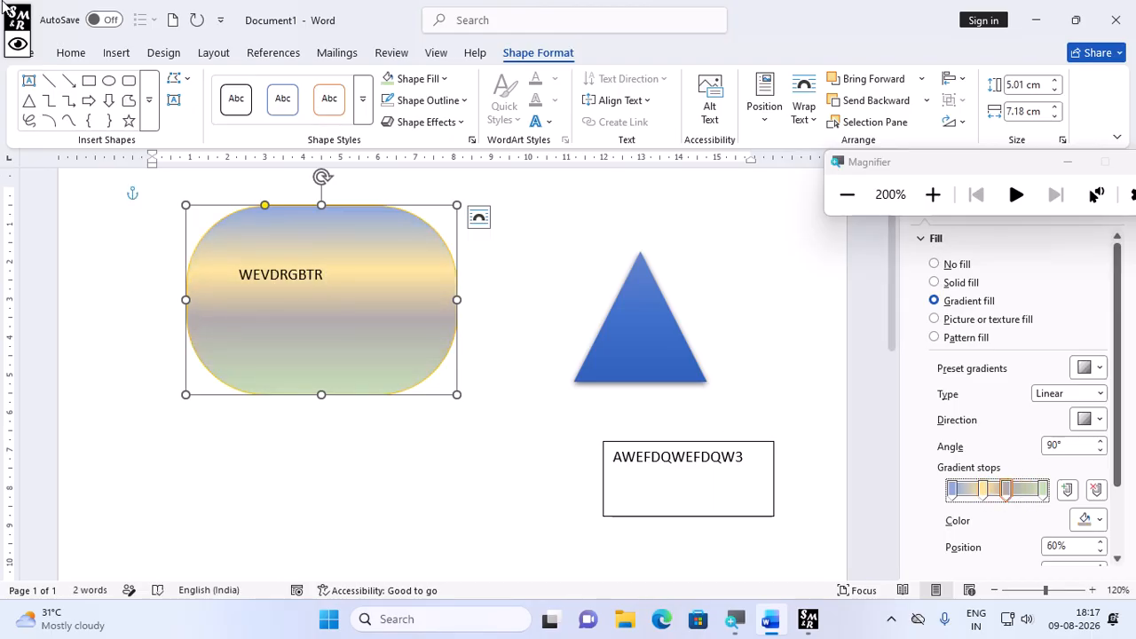
# Apply the linear gradient variation with a 180° angle to the rounded shape so its color bands run vertically.
pyautogui.click(438, 82)
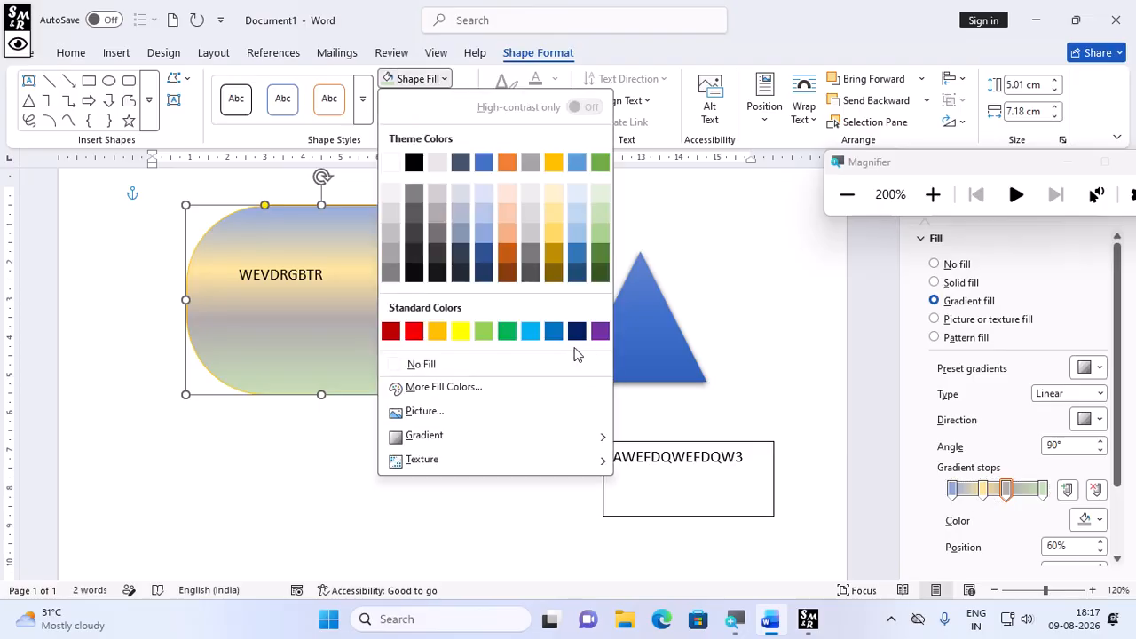
pyautogui.moveTo(495, 435)
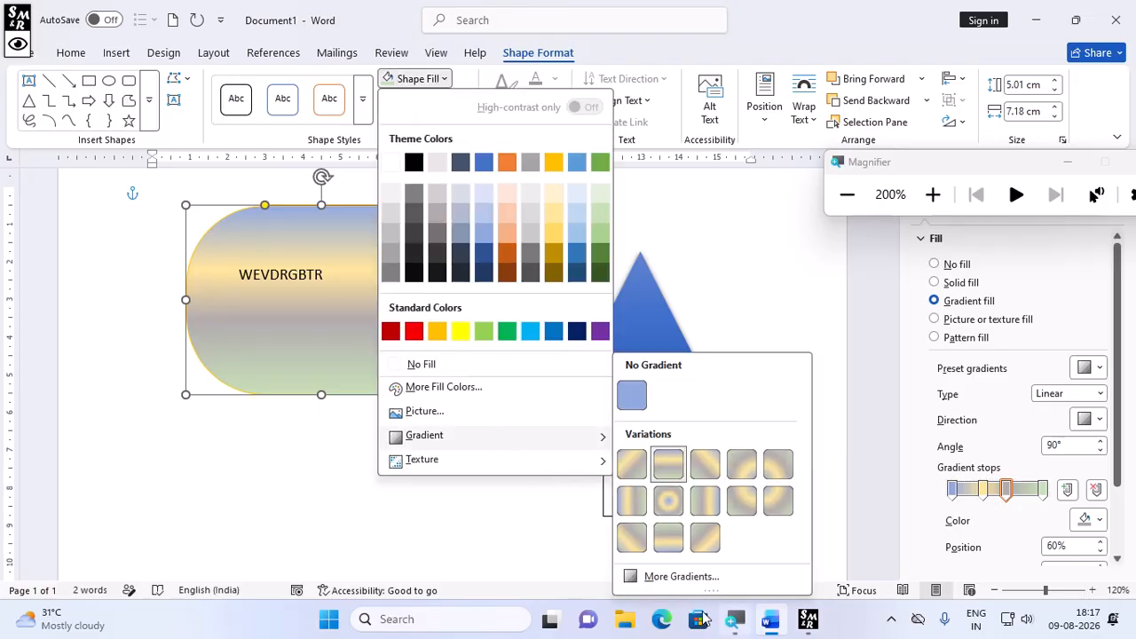
pyautogui.click(705, 500)
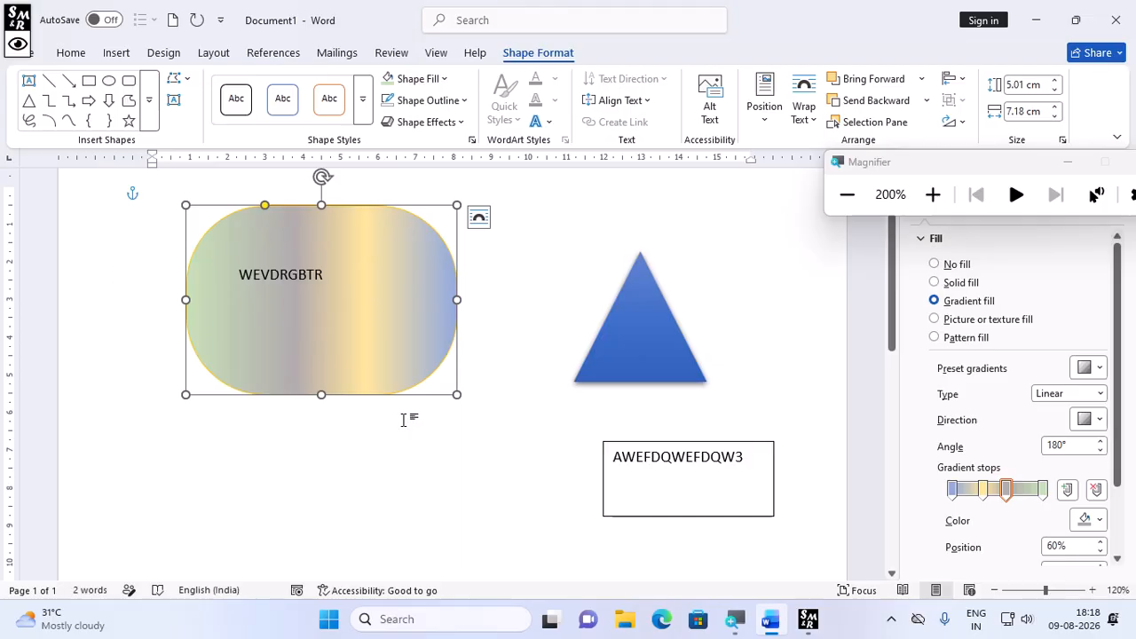
# Close the fill settings, enlarge the triangle to about 5.44 cm by 5.69 cm, and move it level with the rounded shape.
pyautogui.click(647, 344)
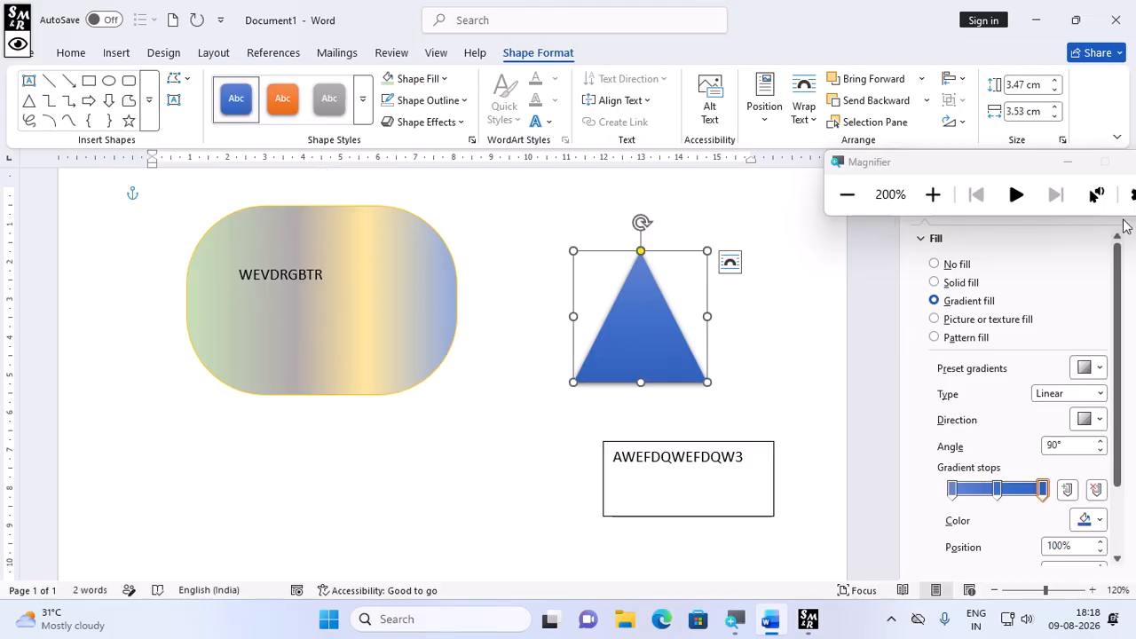
pyautogui.click(982, 158)
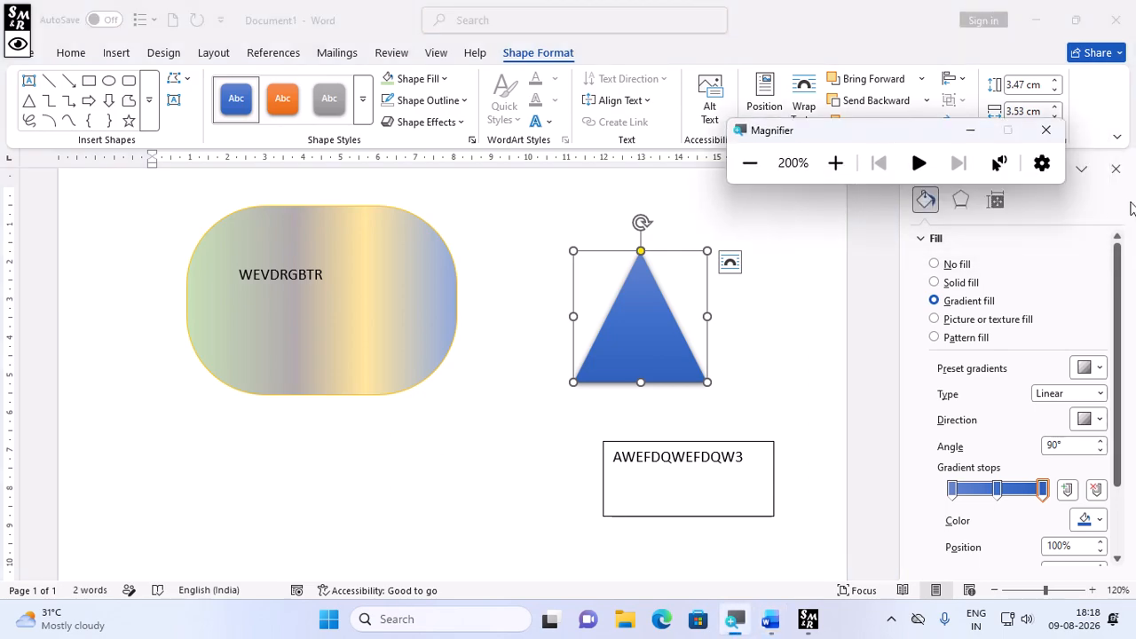
pyautogui.click(1114, 170)
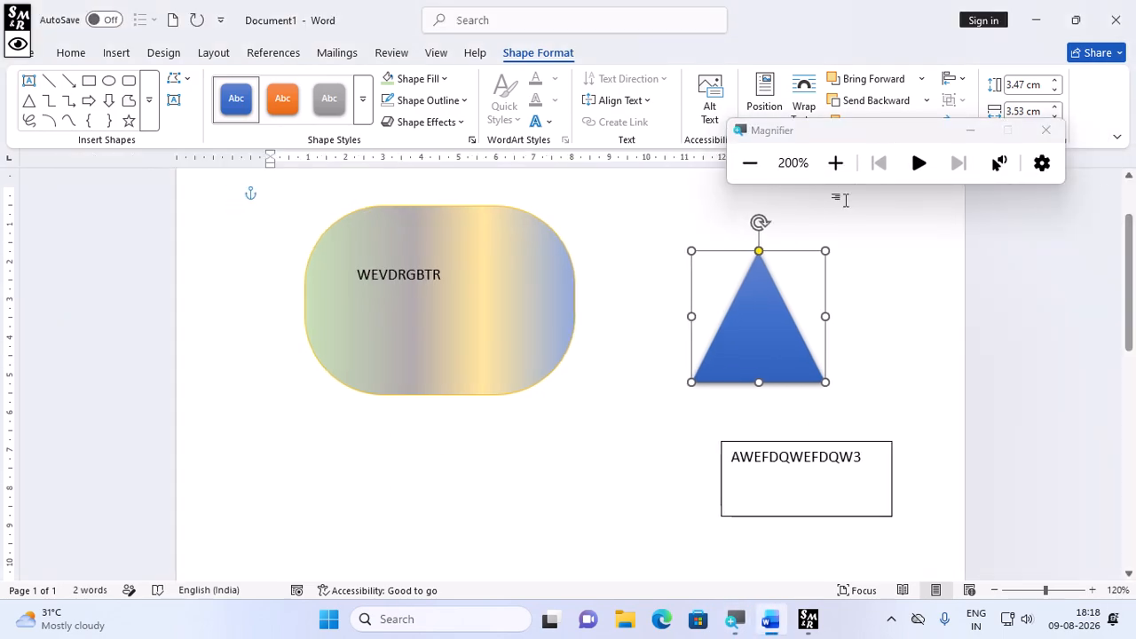
pyautogui.moveTo(825, 381); pyautogui.dragTo(888, 455)
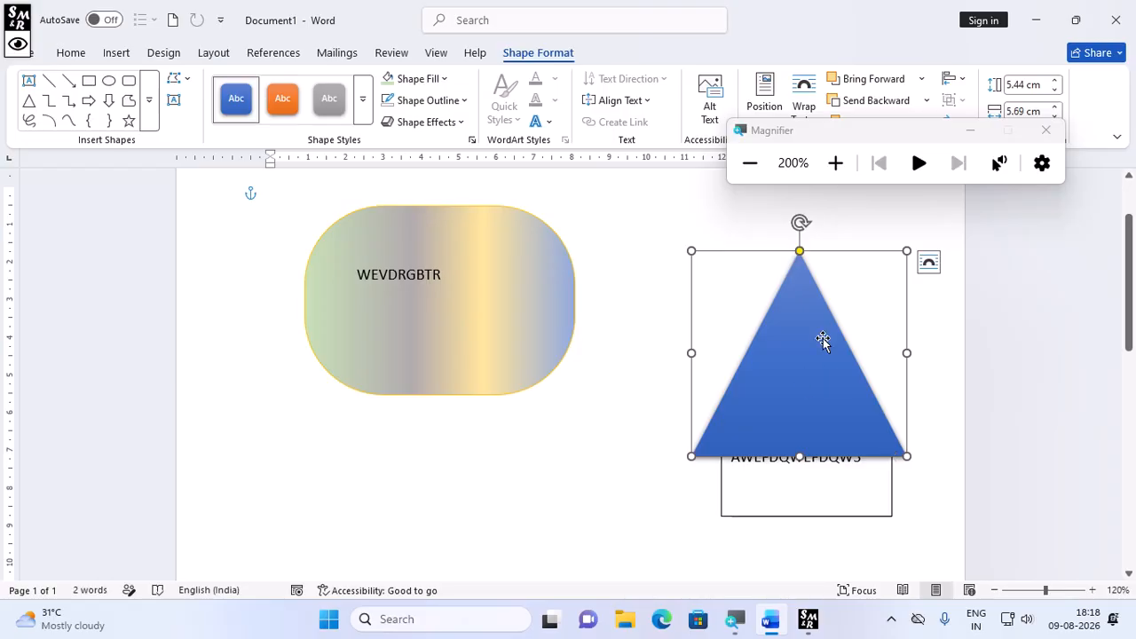
pyautogui.moveTo(812, 363); pyautogui.dragTo(746, 316)
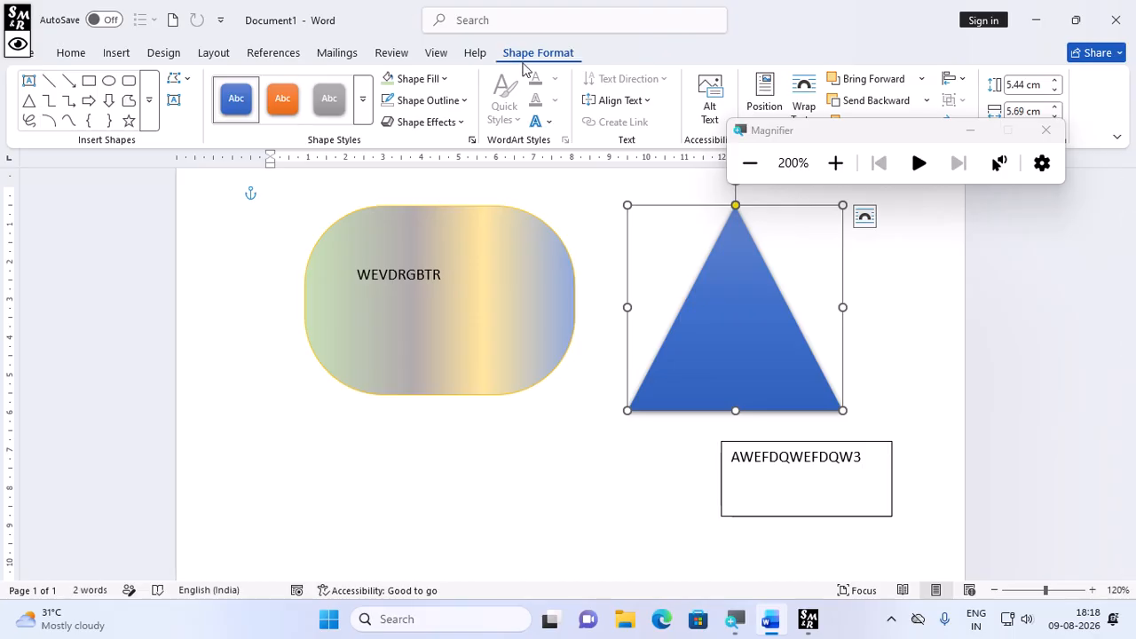
# Fill the triangle with the stock image of coiled ropes on a sailboat.
pyautogui.click(445, 80)
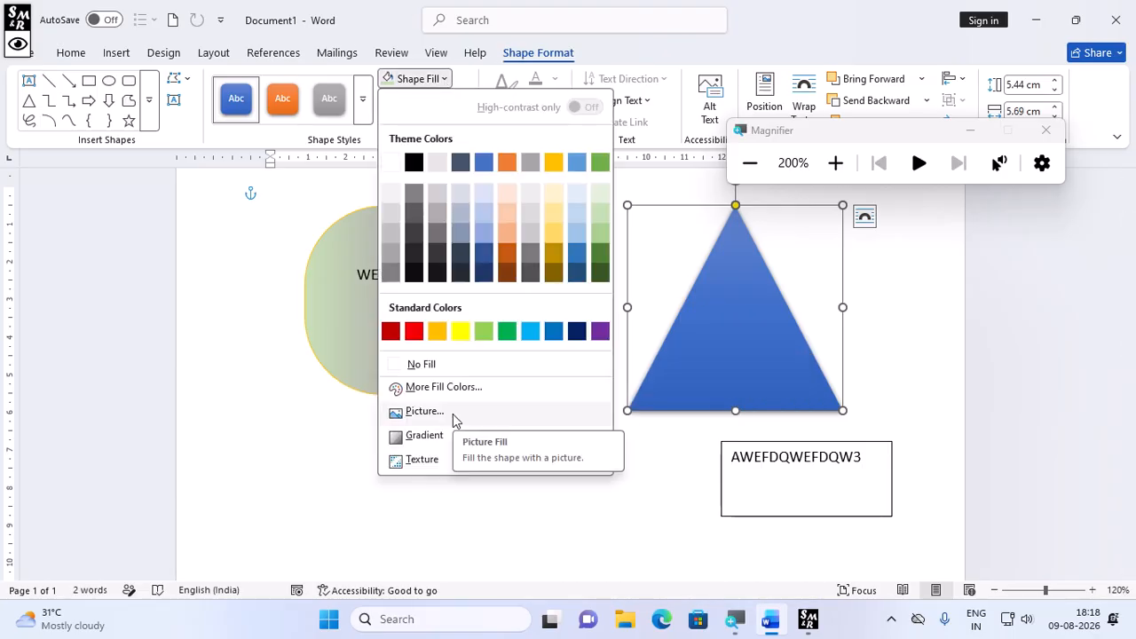
pyautogui.click(424, 411)
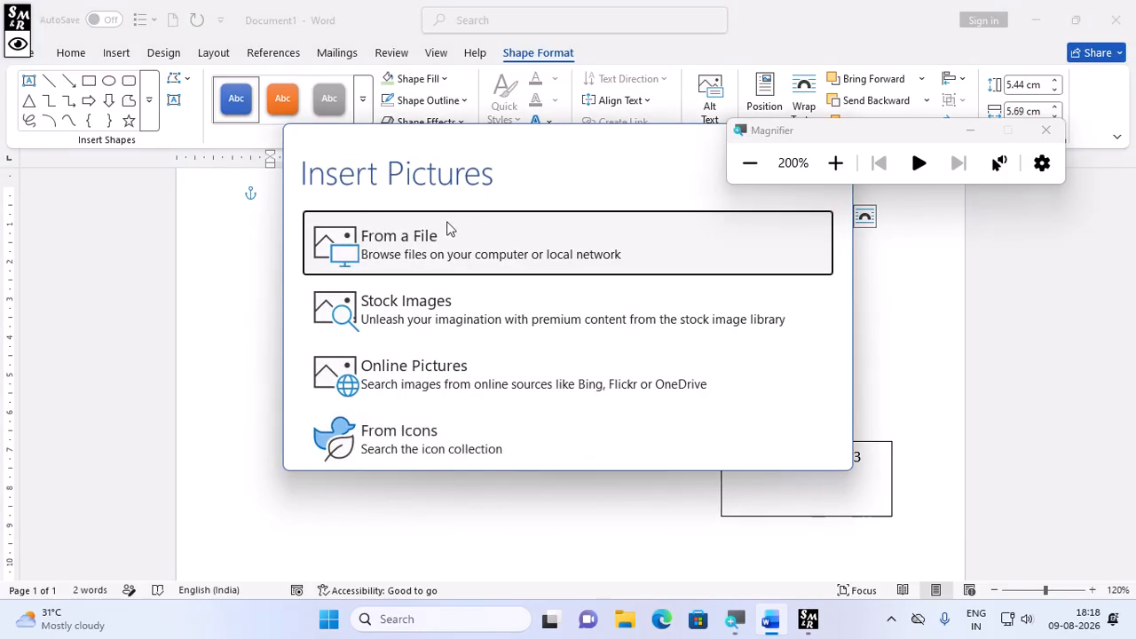
pyautogui.click(407, 321)
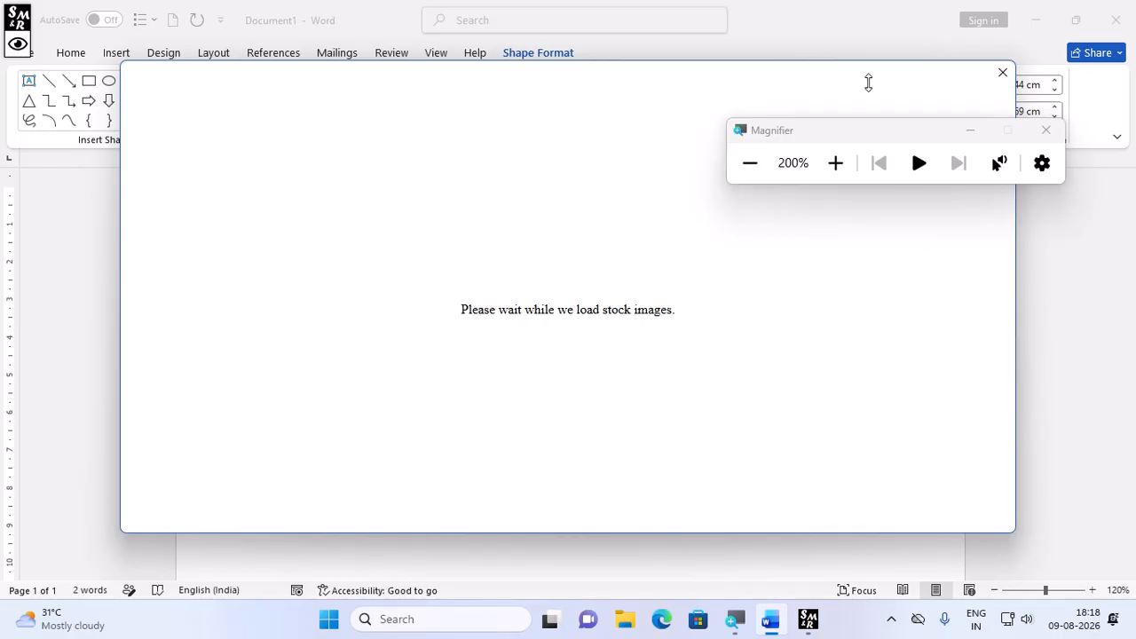
pyautogui.click(755, 159)
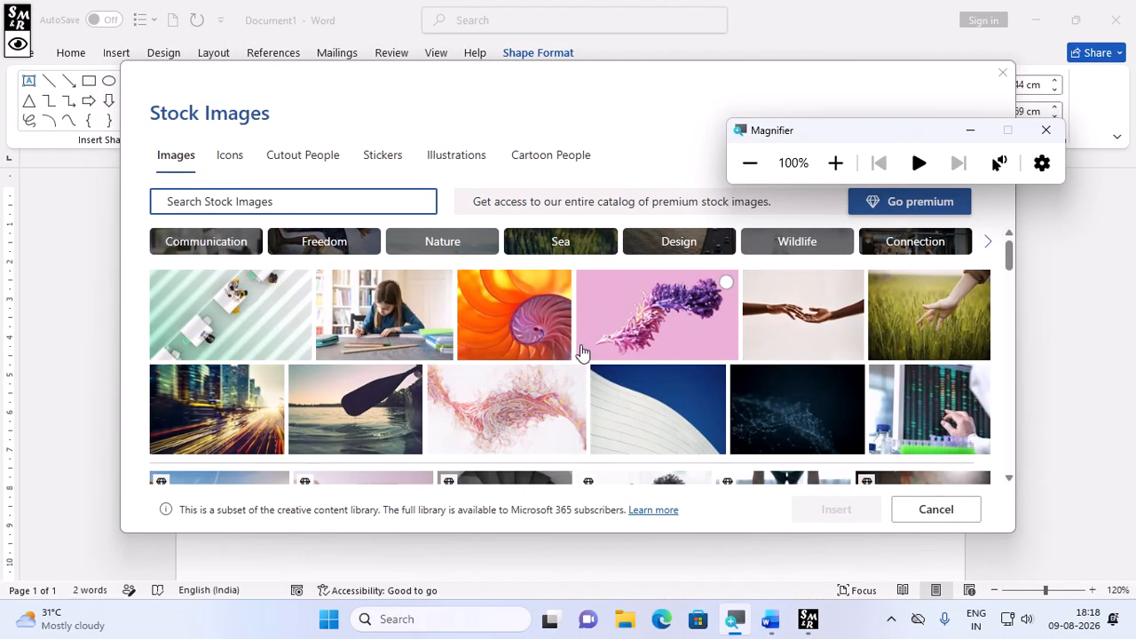
pyautogui.scroll(-5, 334, 364)
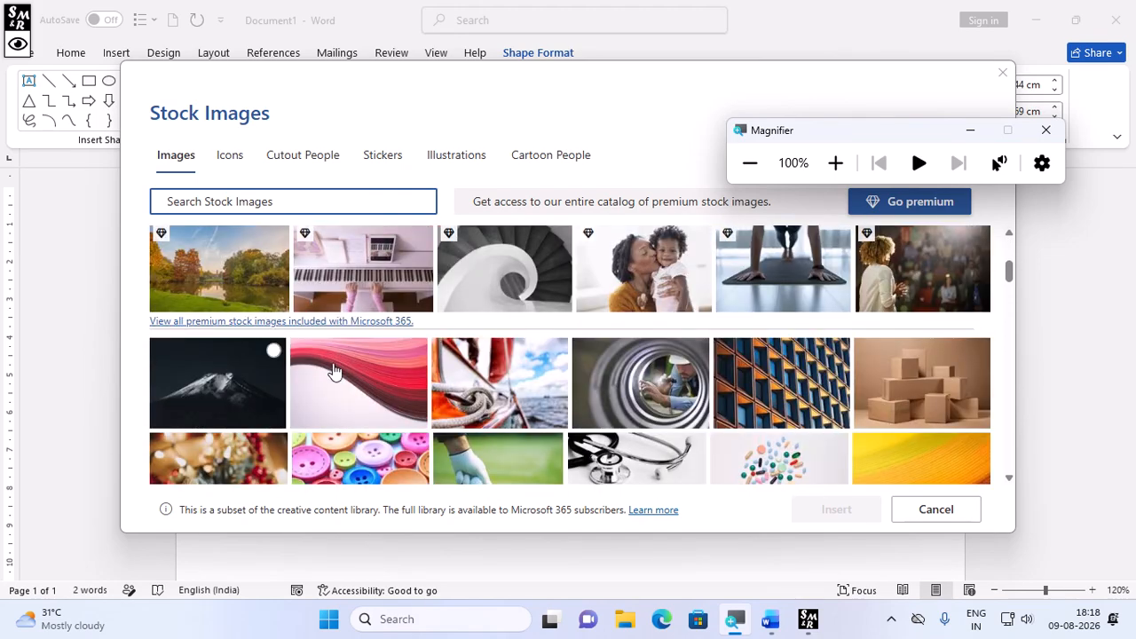
pyautogui.scroll(-2, 488, 400)
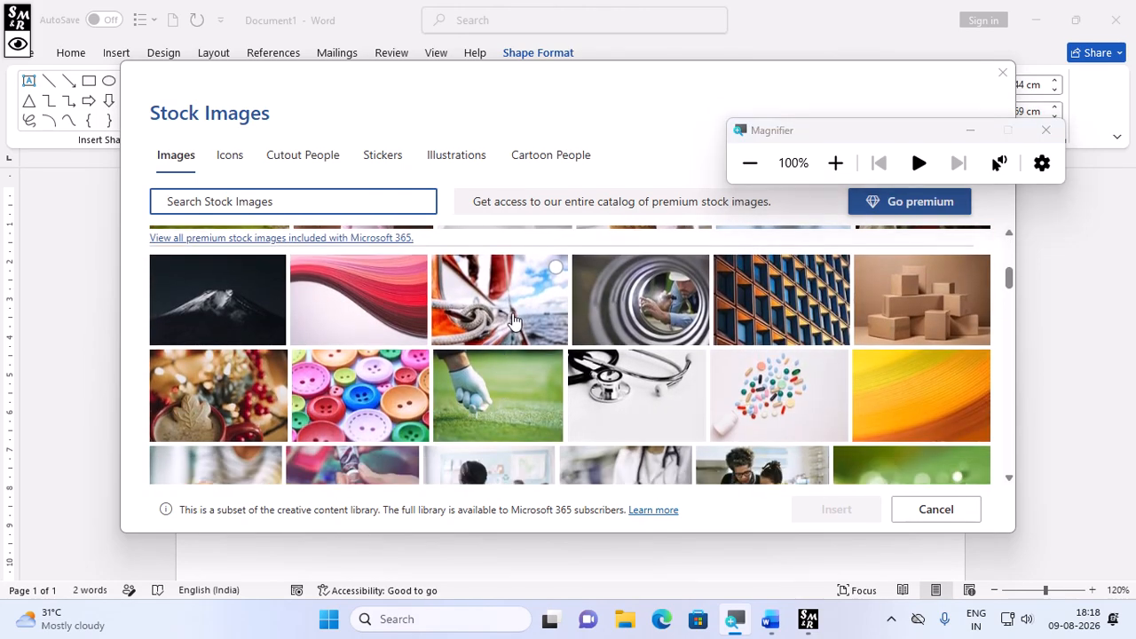
pyautogui.click(555, 268)
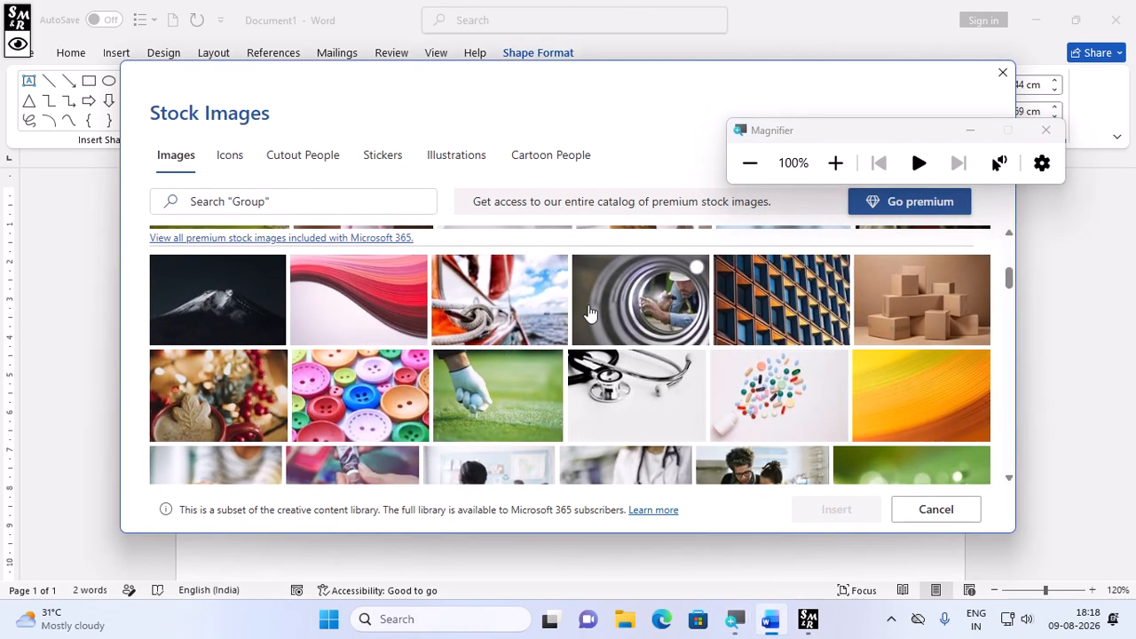
pyautogui.click(555, 269)
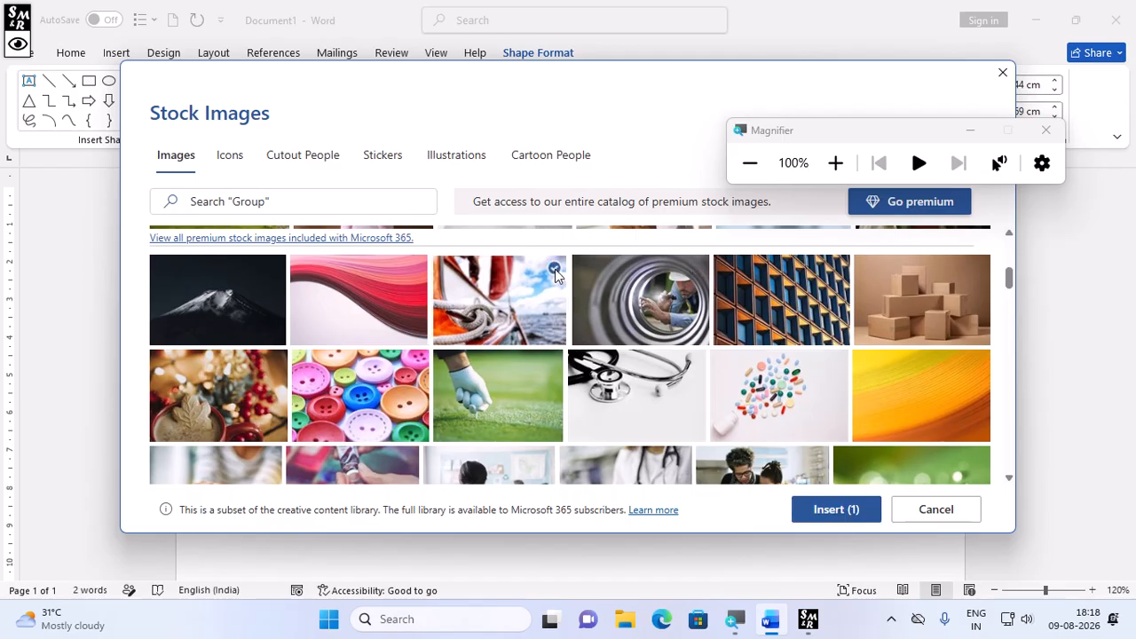
pyautogui.click(830, 511)
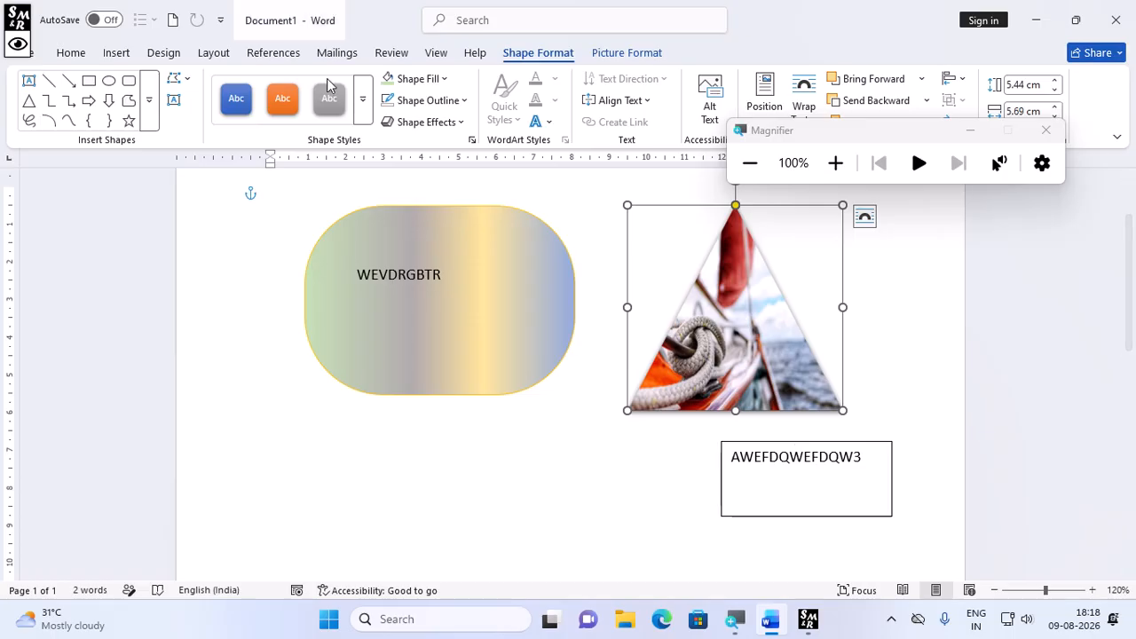
# Fill the triangle with the white marble texture.
pyautogui.click(834, 168)
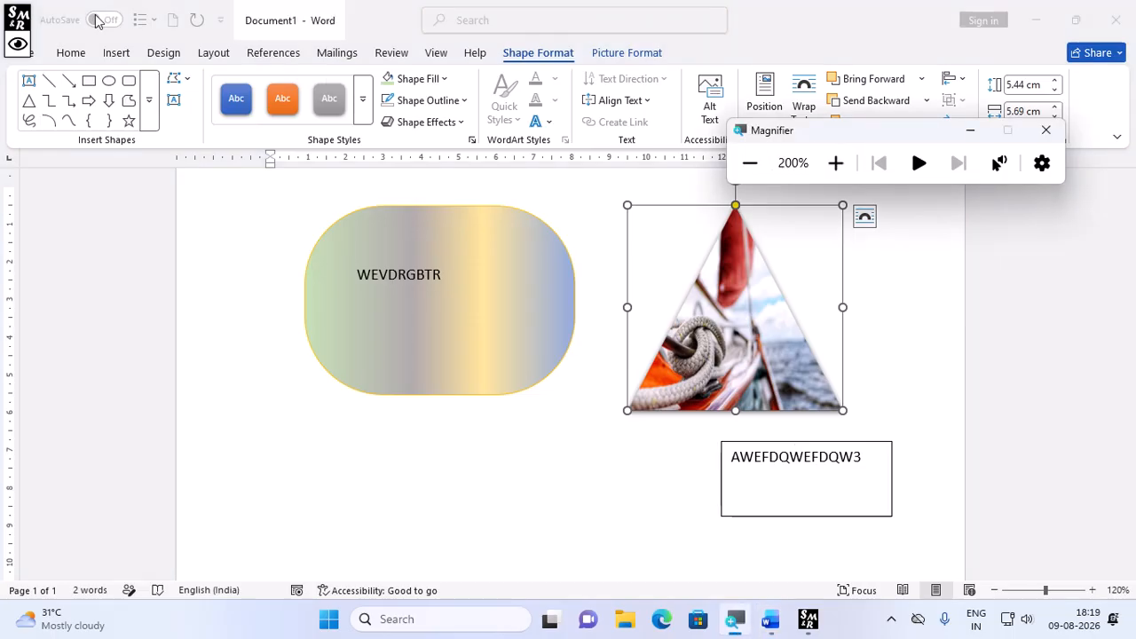
pyautogui.click(444, 80)
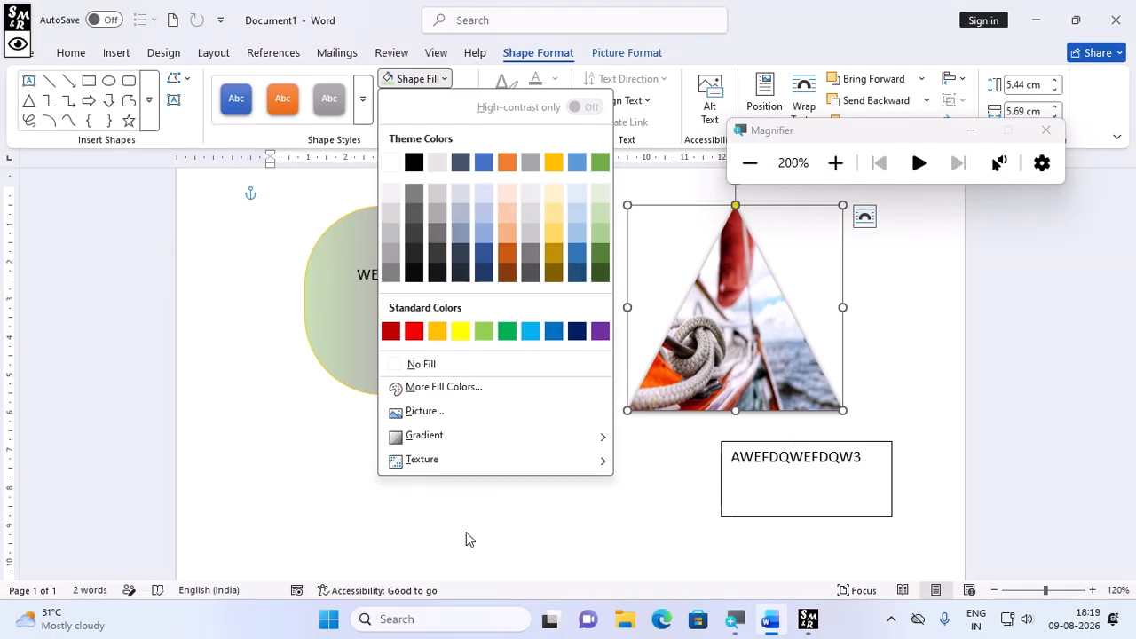
pyautogui.moveTo(464, 460)
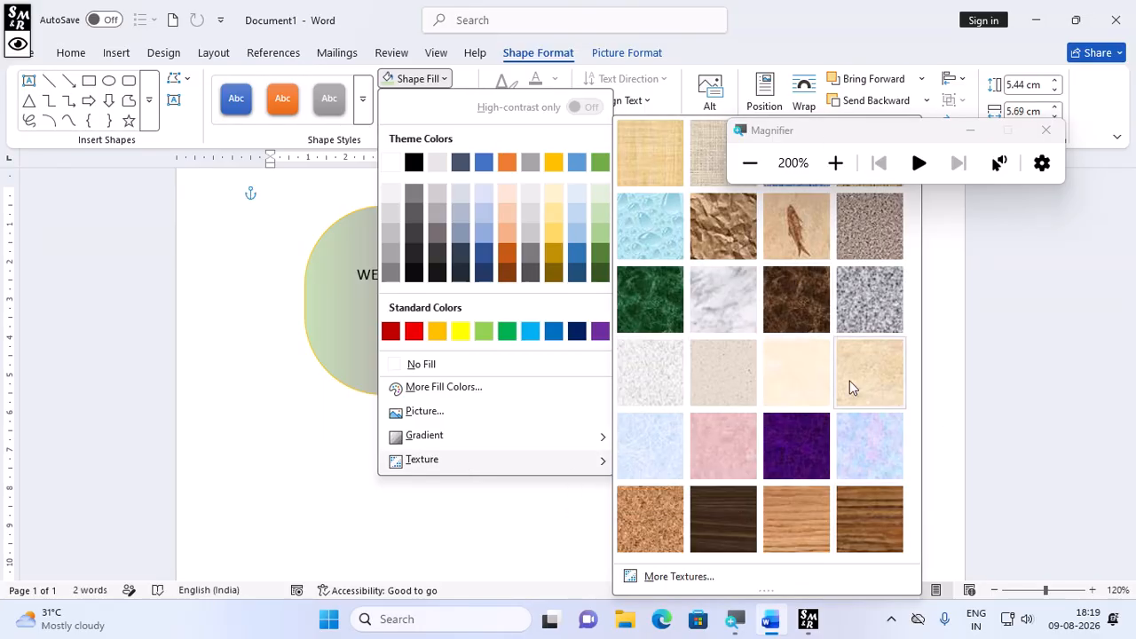
pyautogui.click(736, 299)
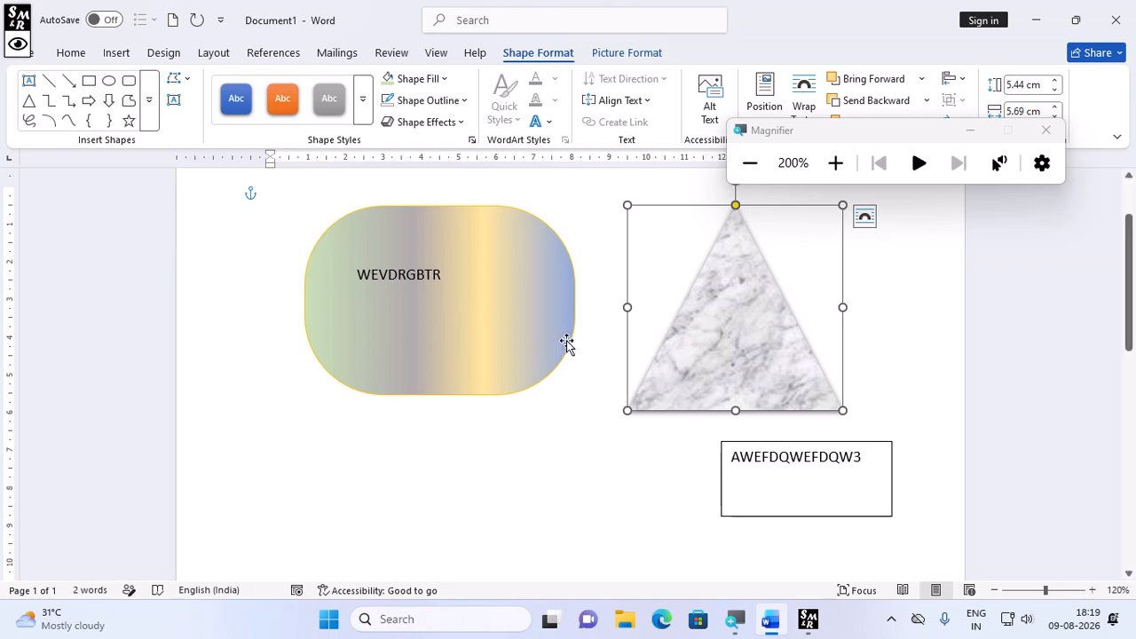
# Color the rounded shape's outline standard dark blue and deselect the shape.
pyautogui.click(515, 285)
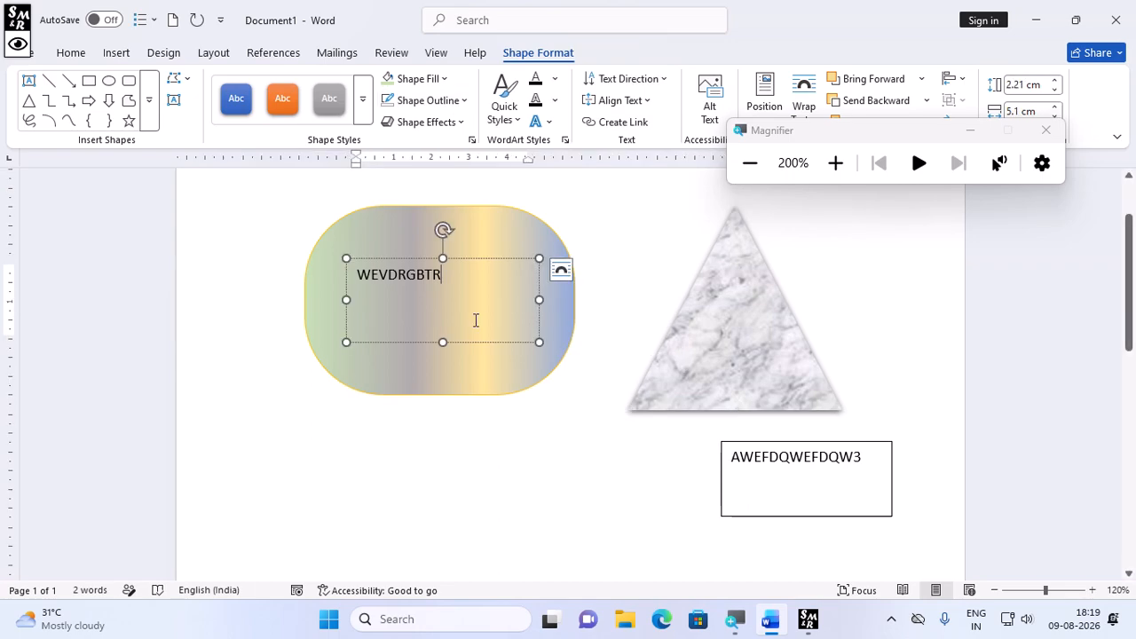
pyautogui.press('Escape')
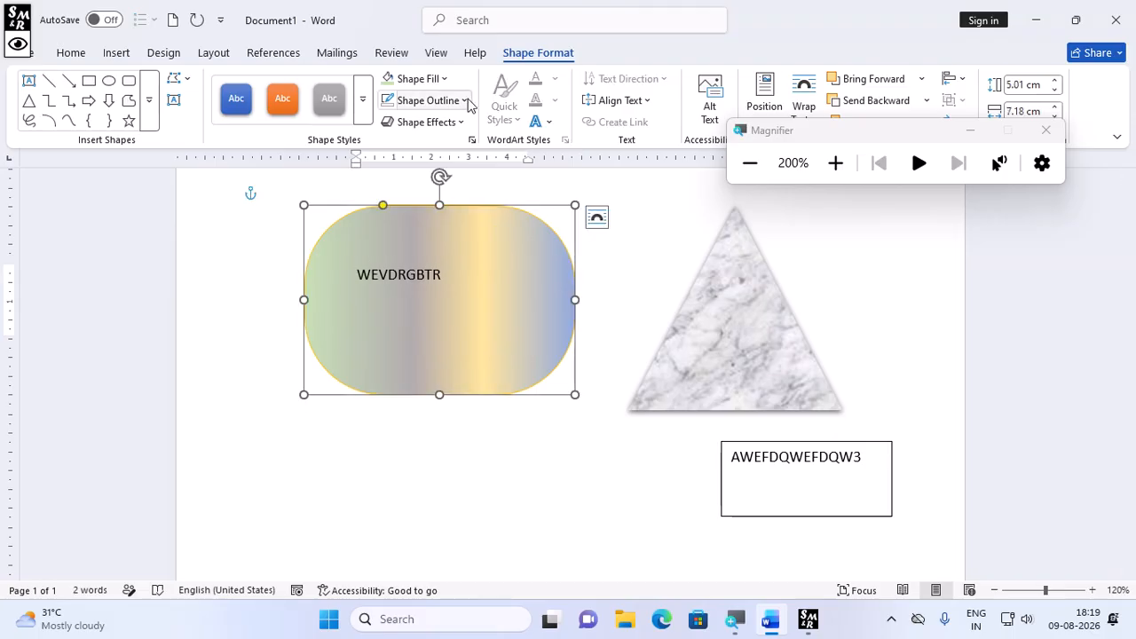
pyautogui.click(428, 100)
pyautogui.click(577, 354)
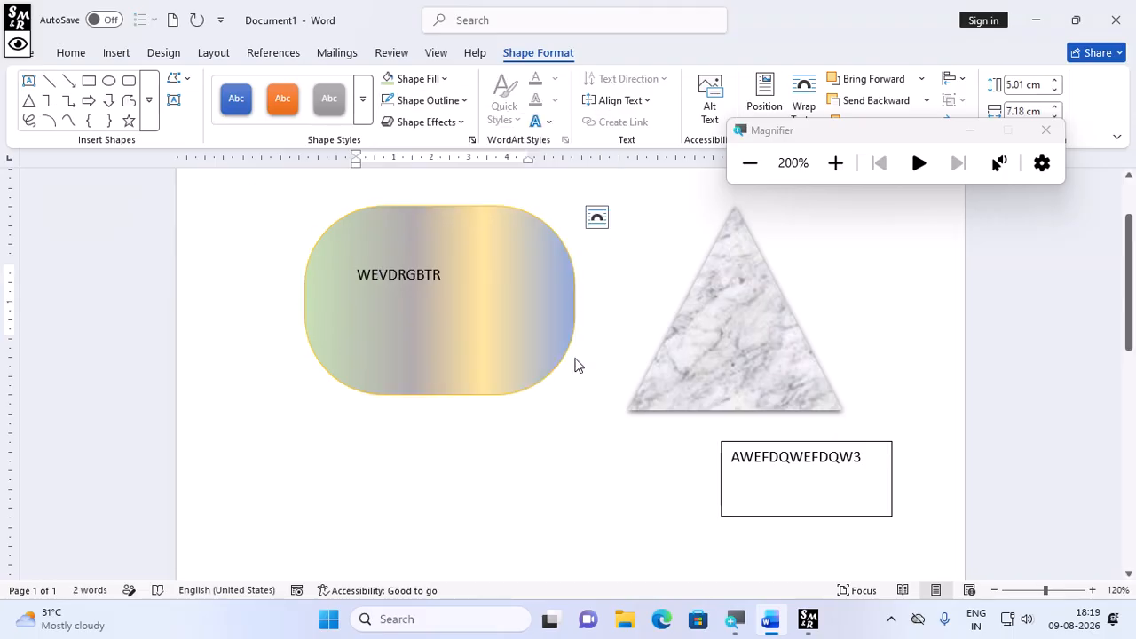
pyautogui.click(632, 255)
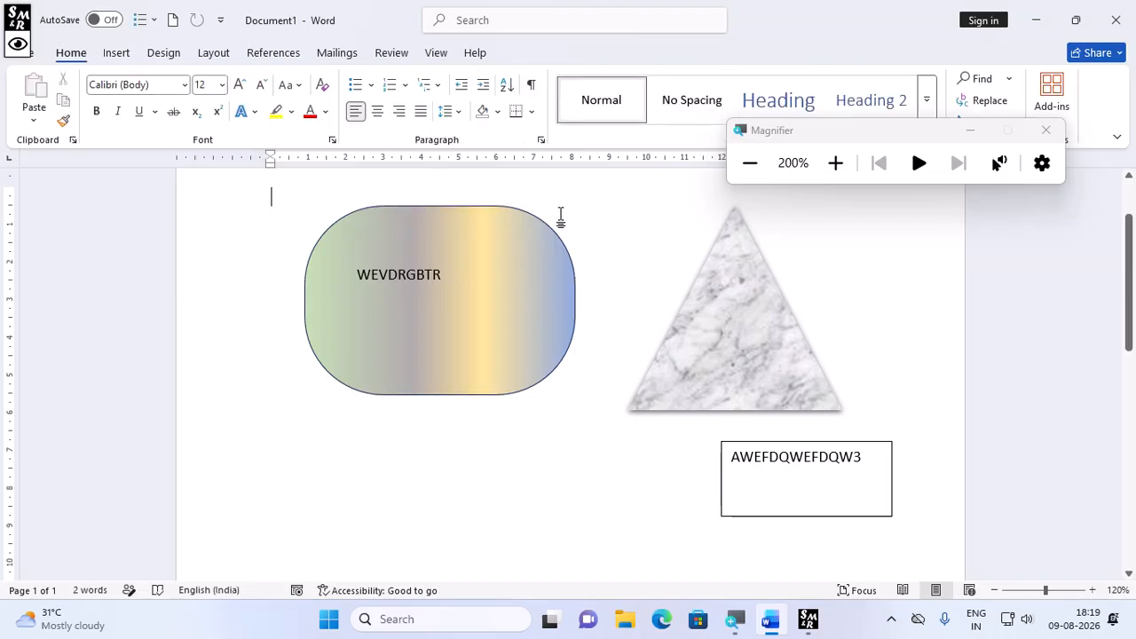
# Set the rounded shape's outline weight to 6 pt.
pyautogui.click(475, 225)
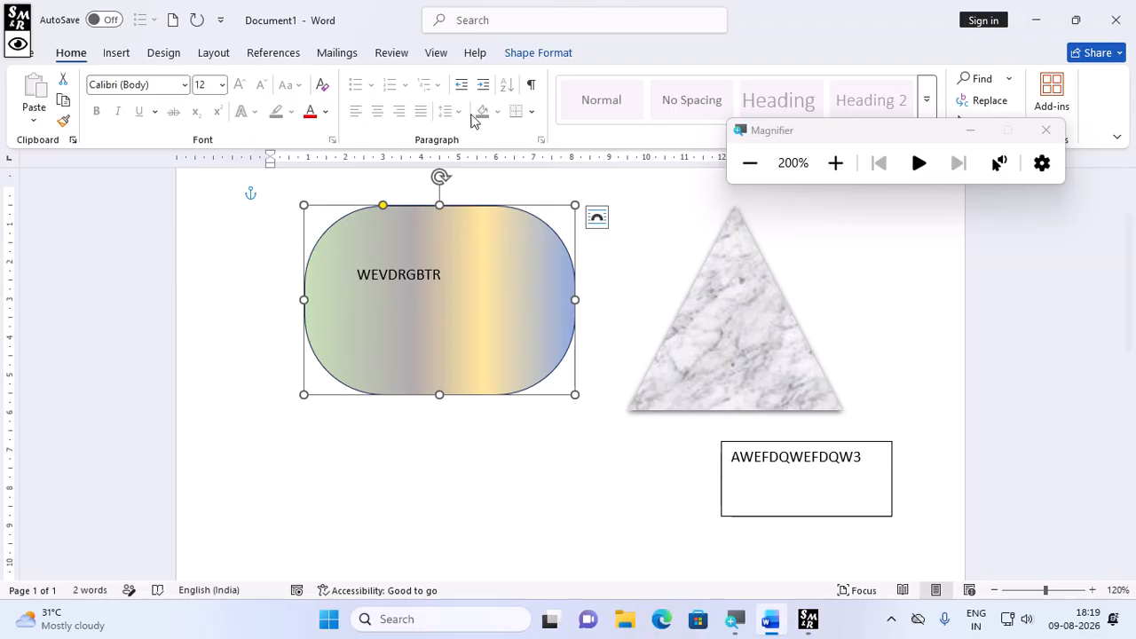
pyautogui.click(555, 55)
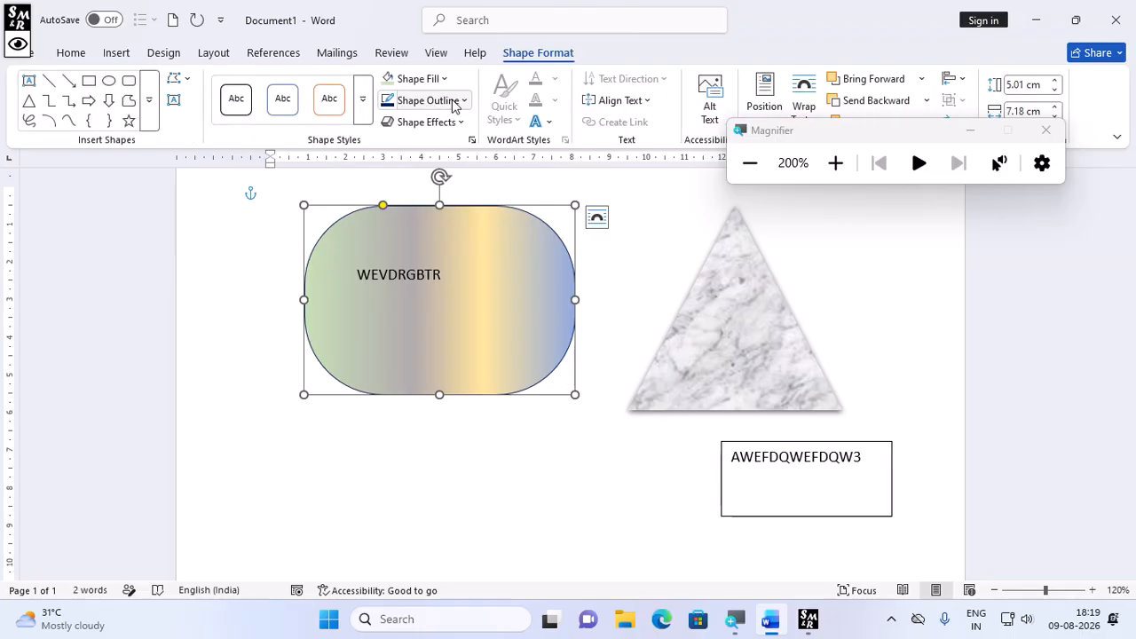
pyautogui.click(455, 100)
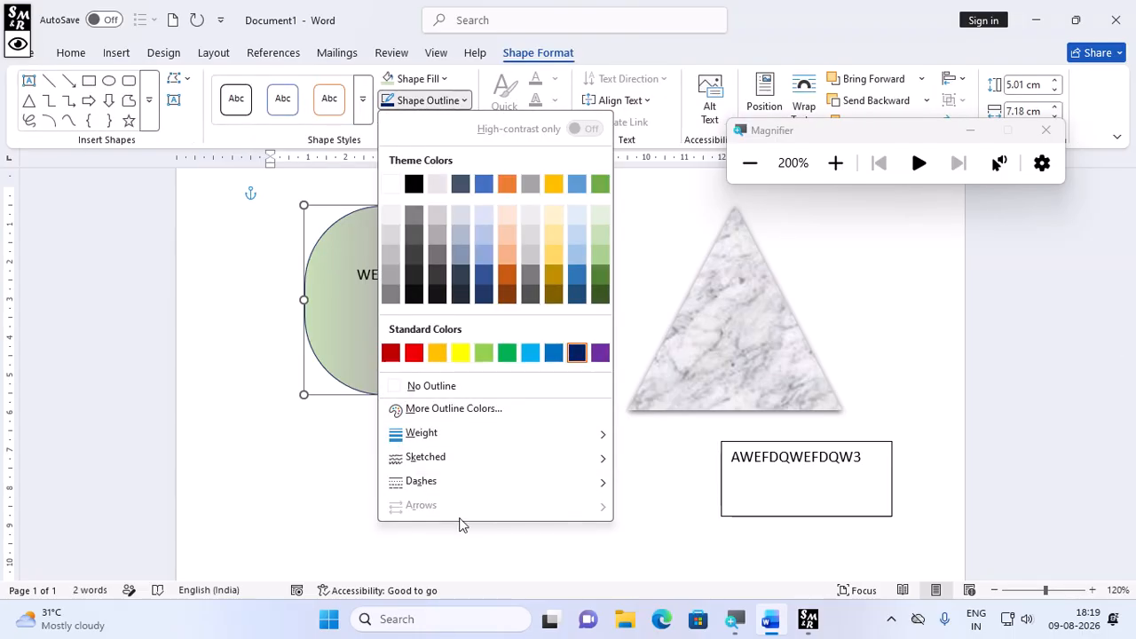
pyautogui.moveTo(443, 442)
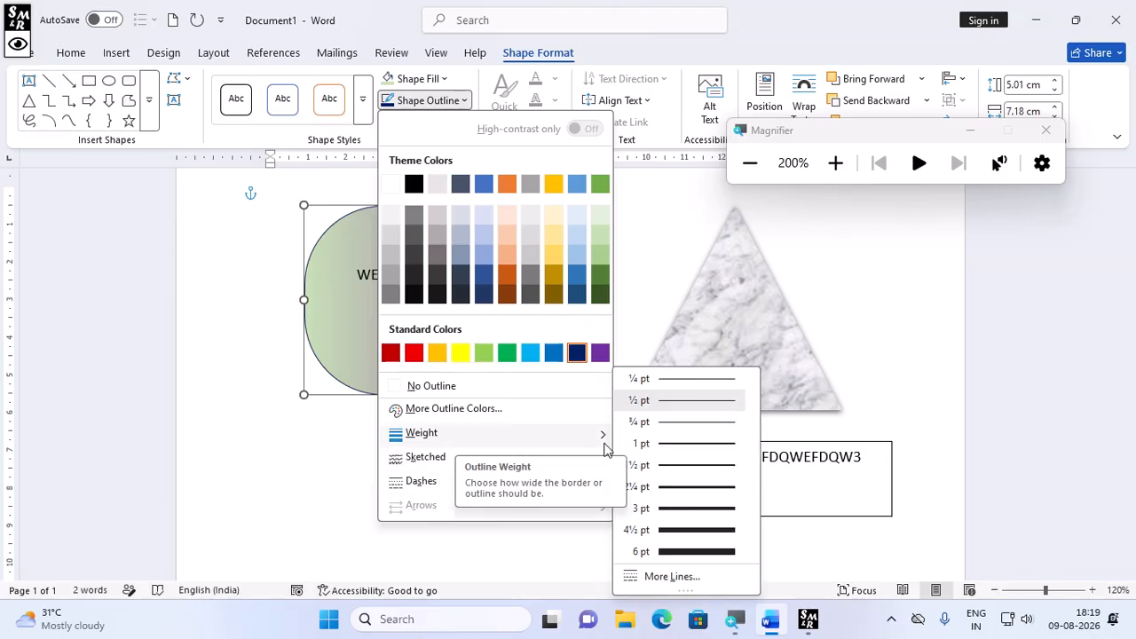
pyautogui.click(691, 552)
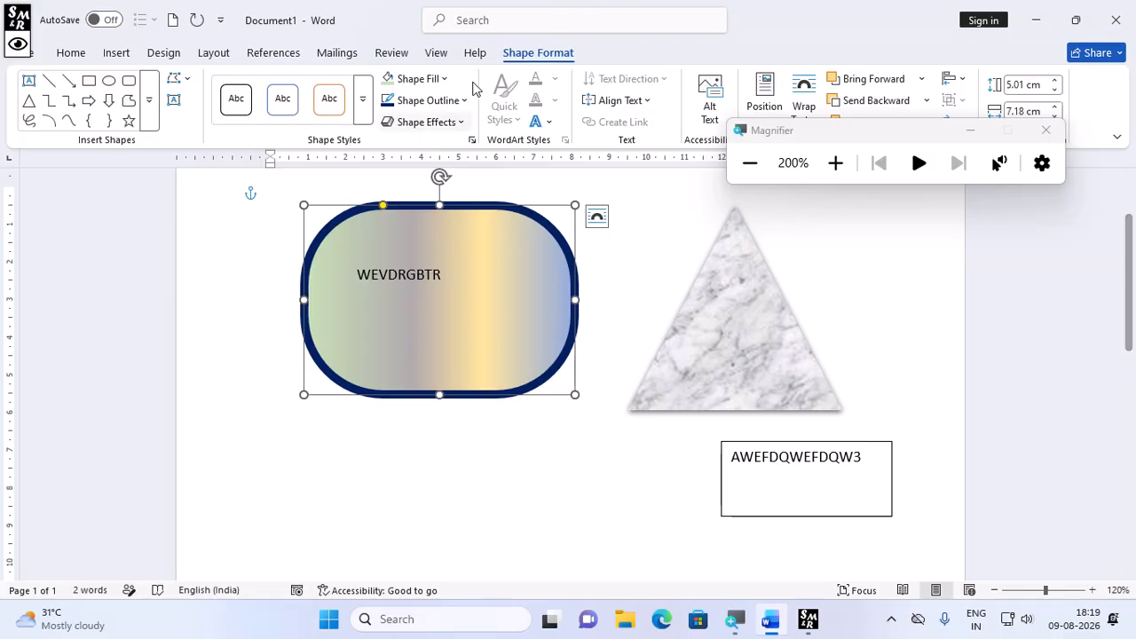
# Apply the curved sketched style to the rounded shape's outline.
pyautogui.click(428, 101)
pyautogui.moveTo(471, 467)
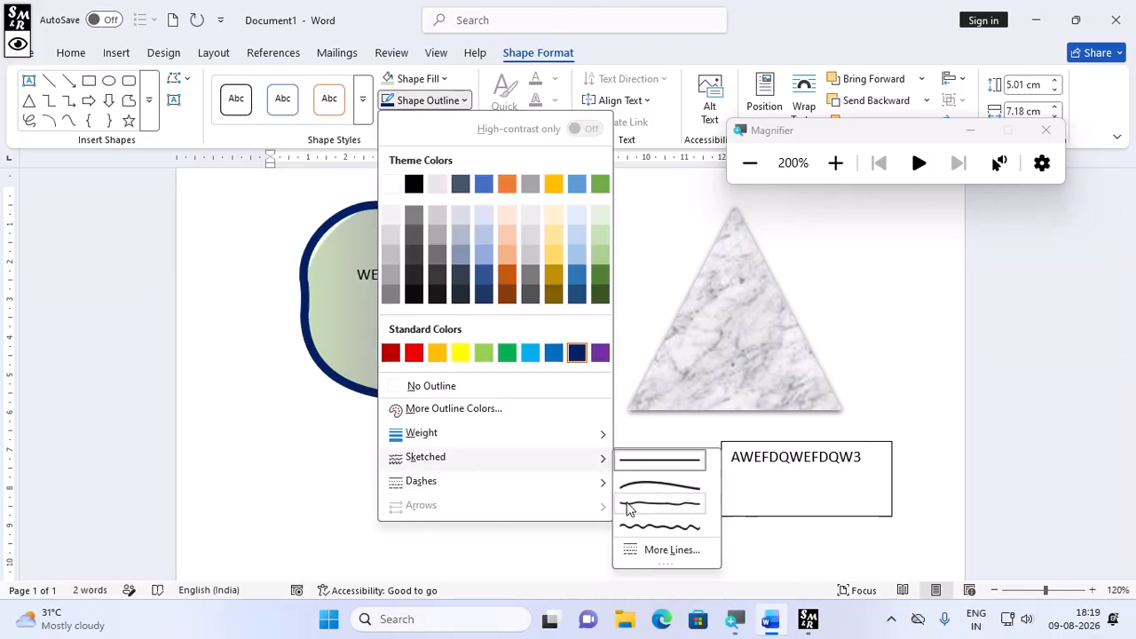
pyautogui.click(646, 496)
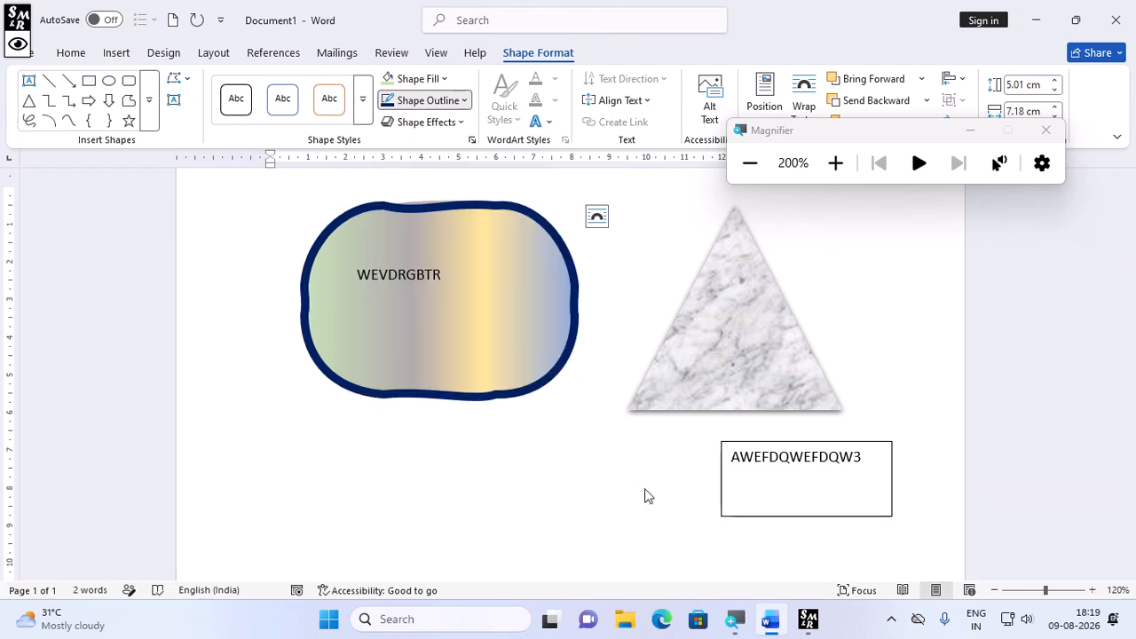
pyautogui.click(560, 279)
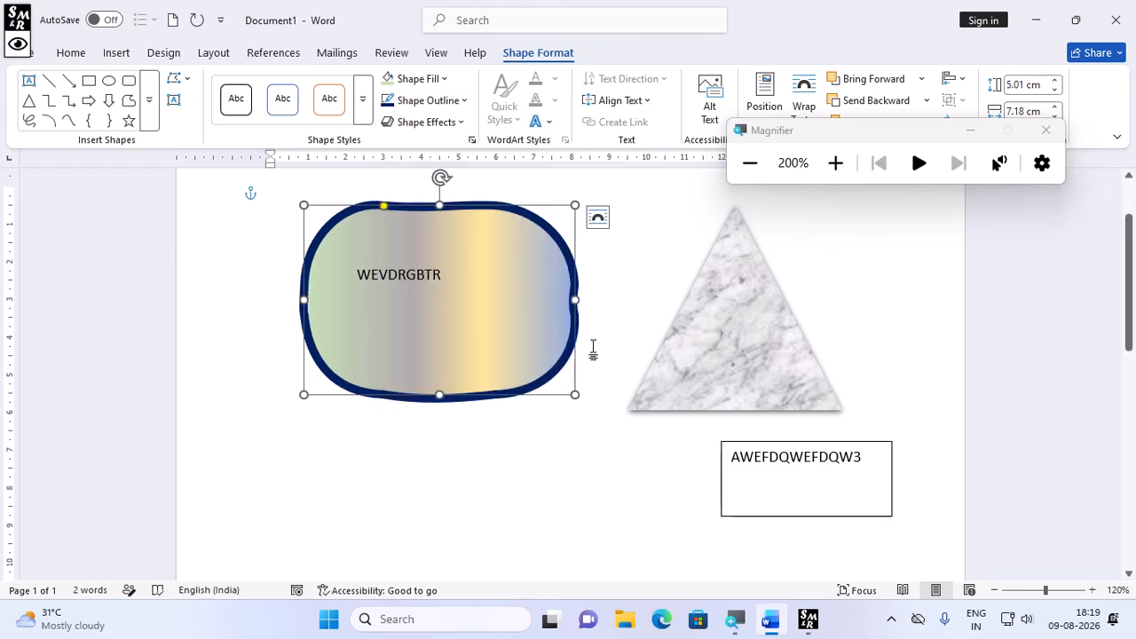
pyautogui.click(428, 99)
pyautogui.moveTo(420, 480)
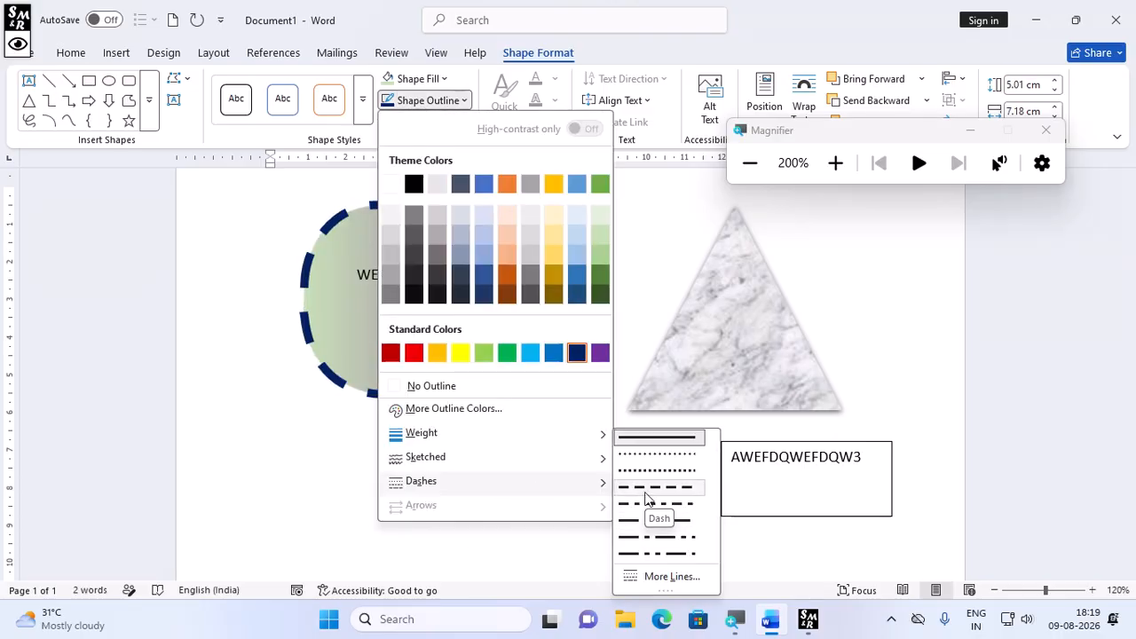
pyautogui.click(306, 180)
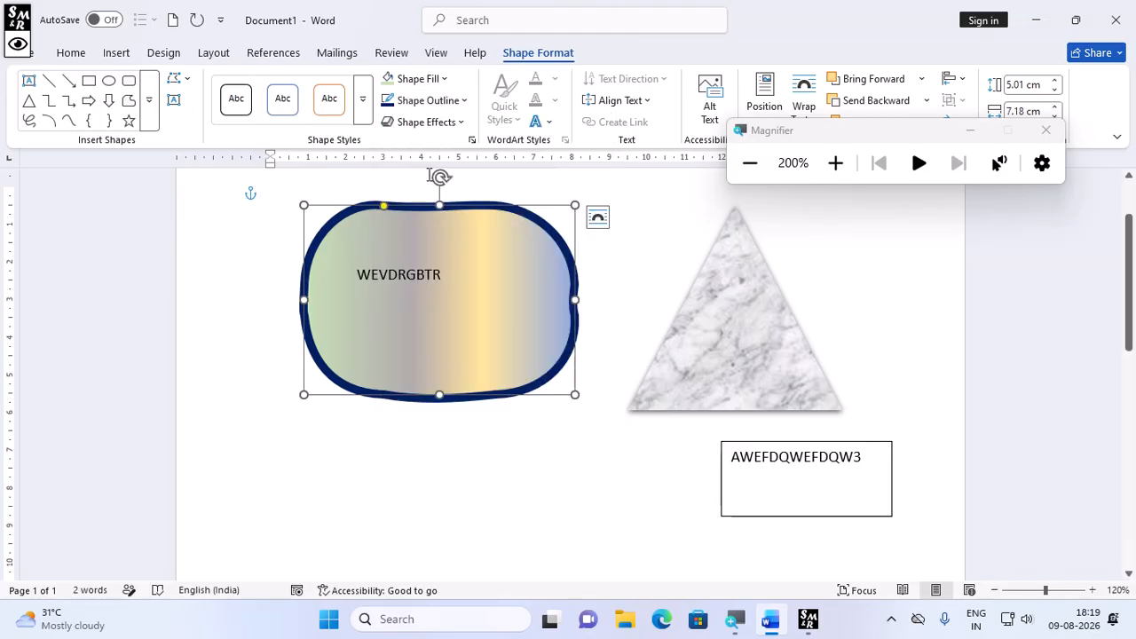
# Apply an outer shadow offset to the lower right to the rounded gradient shape.
pyautogui.click(441, 124)
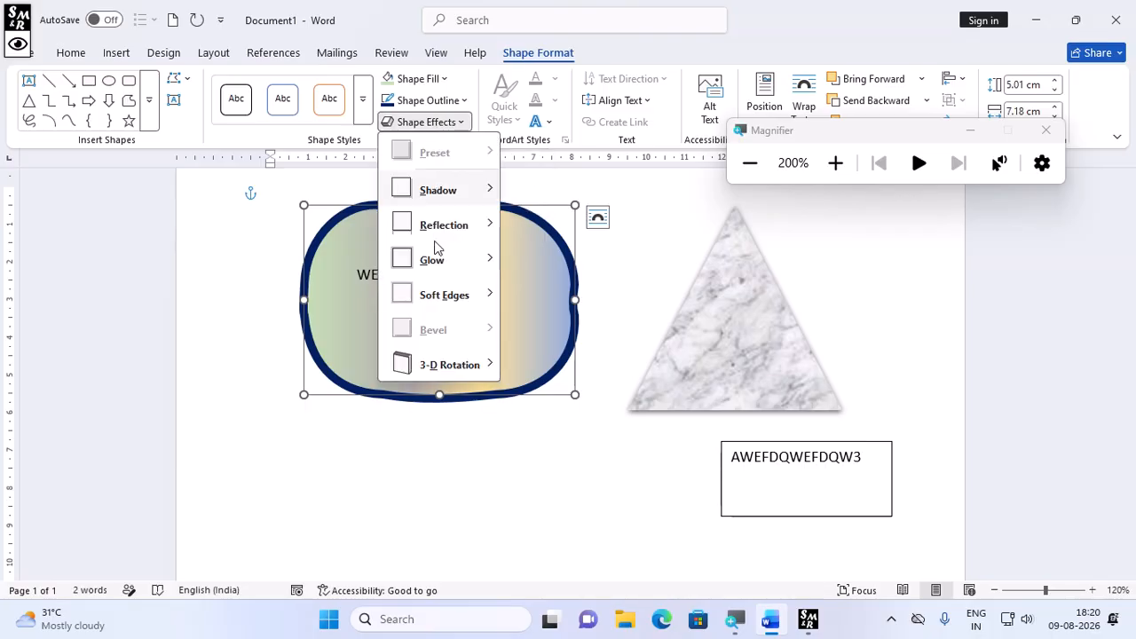
pyautogui.moveTo(426, 217)
pyautogui.moveTo(424, 185)
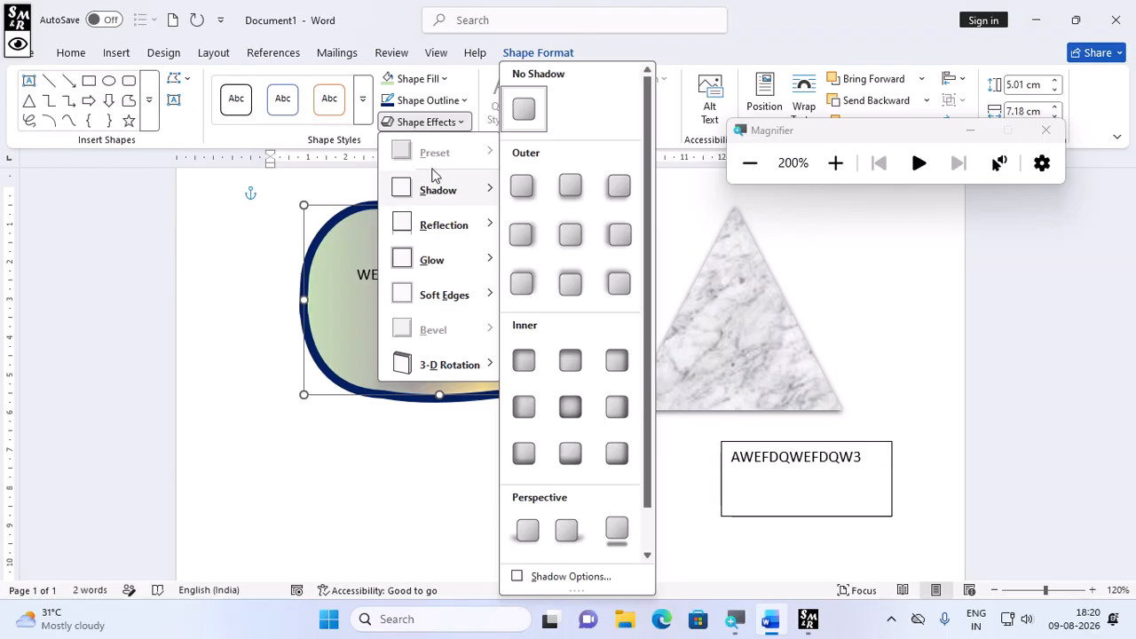
pyautogui.click(522, 185)
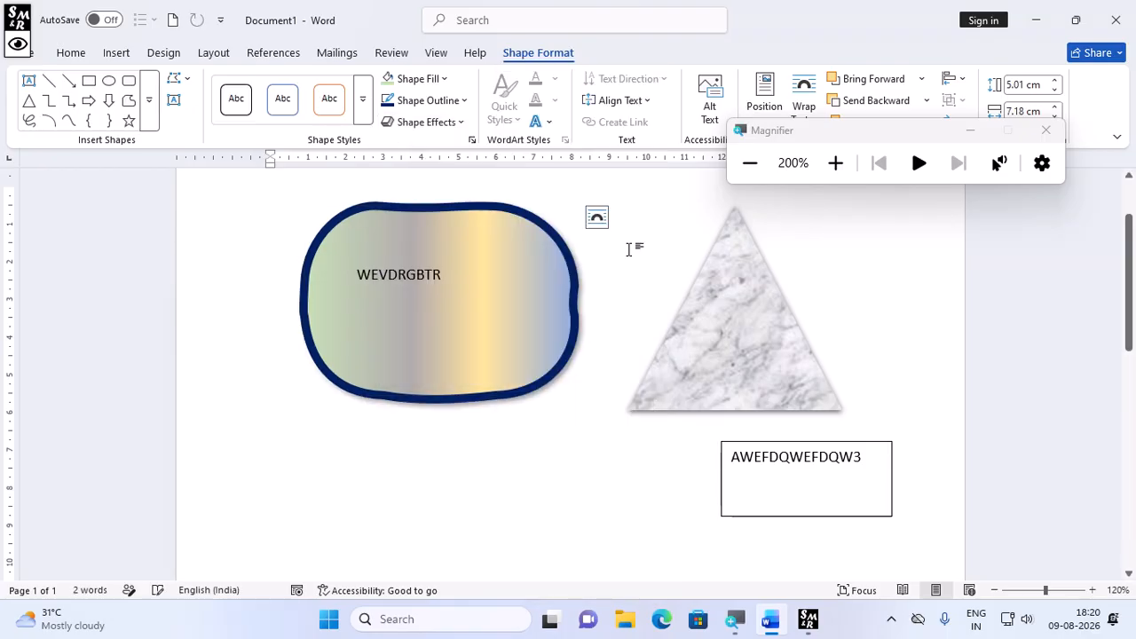
# Add a reflection effect beneath the rounded gradient shape.
pyautogui.click(492, 217)
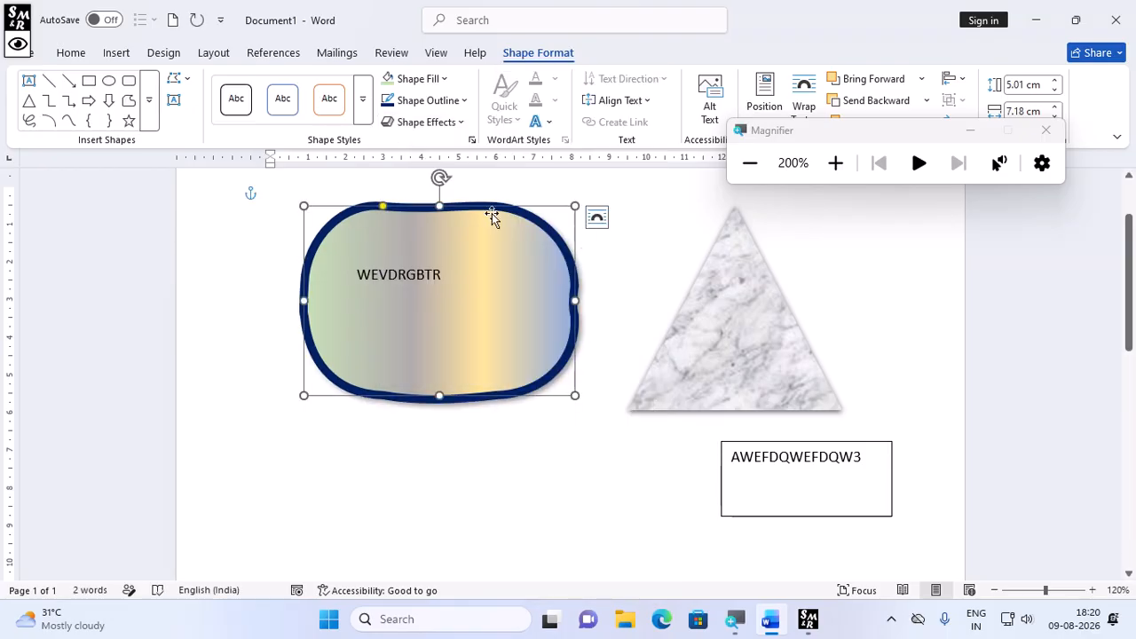
pyautogui.click(426, 122)
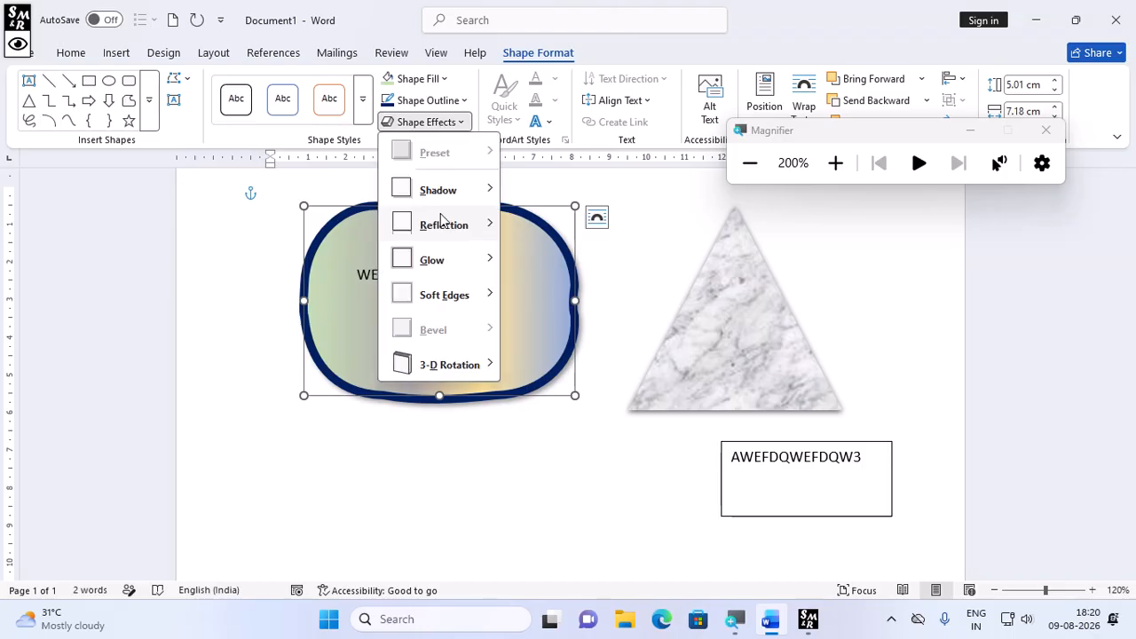
pyautogui.moveTo(444, 224)
pyautogui.click(527, 438)
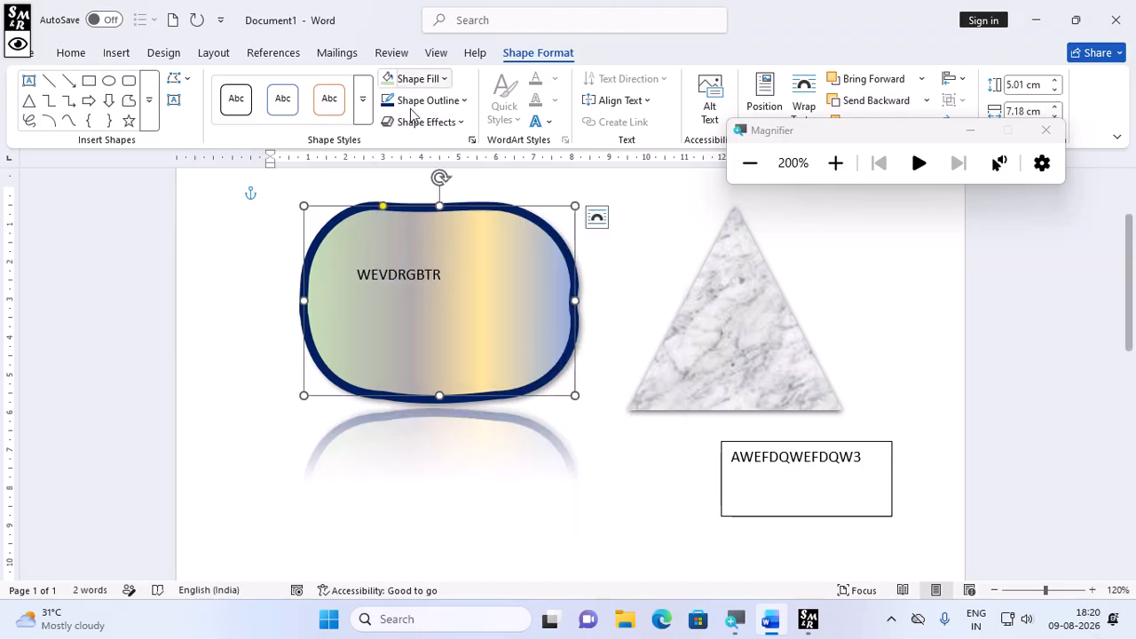
# Close the incoming AnyDesk session request and return the Magnifier zoom to 200%.
pyautogui.click(426, 122)
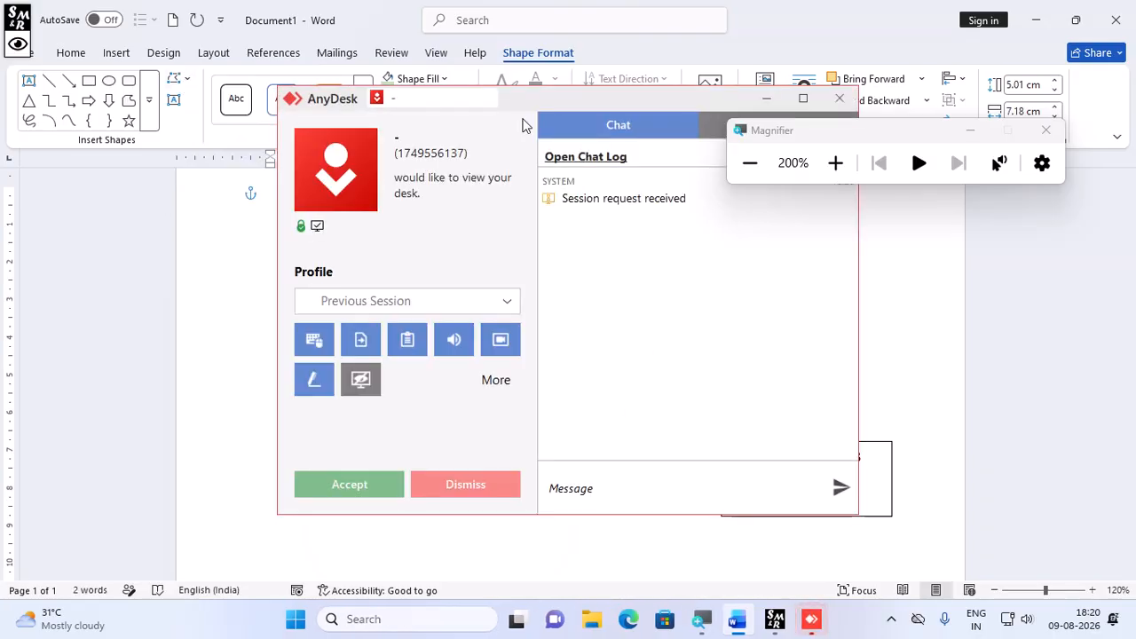
pyautogui.click(752, 161)
pyautogui.click(838, 98)
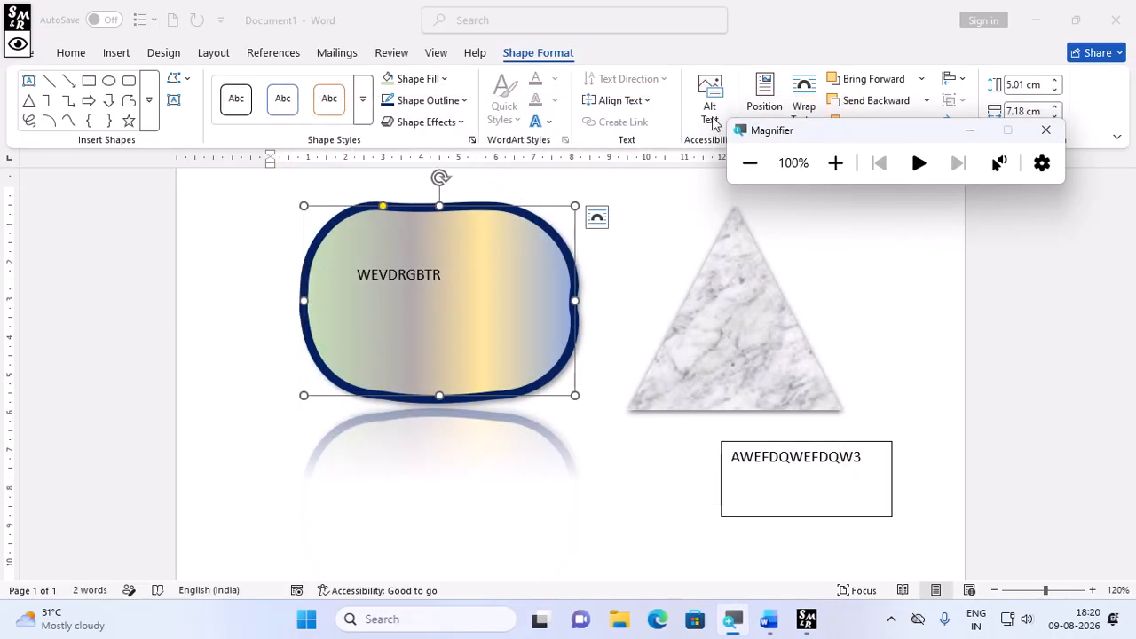
pyautogui.click(836, 163)
pyautogui.click(189, 79)
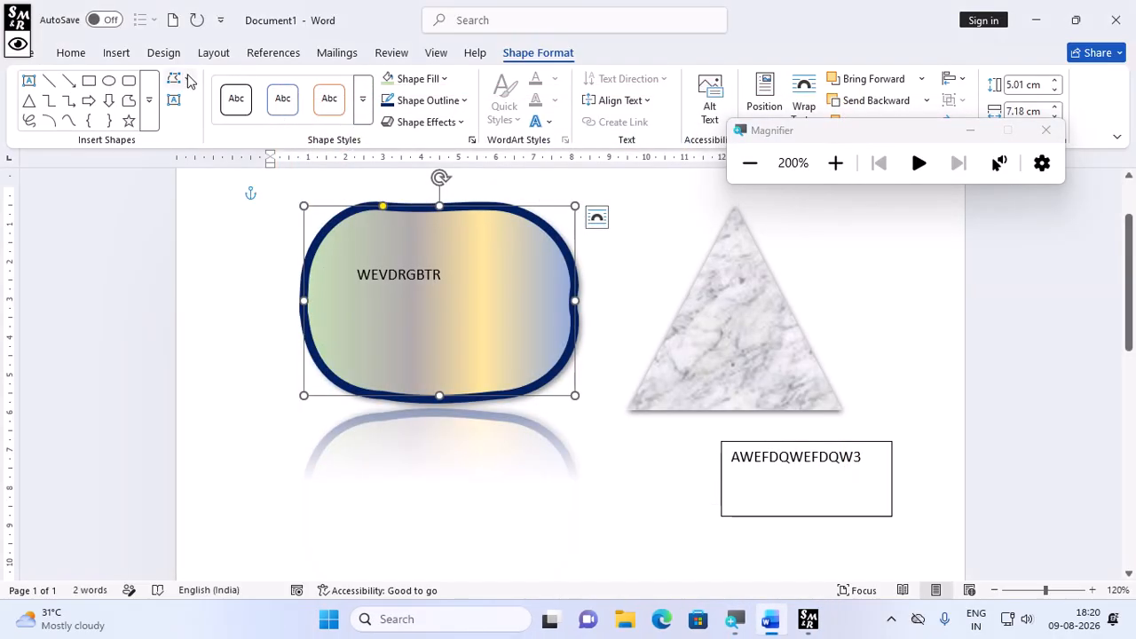
pyautogui.moveTo(195, 100)
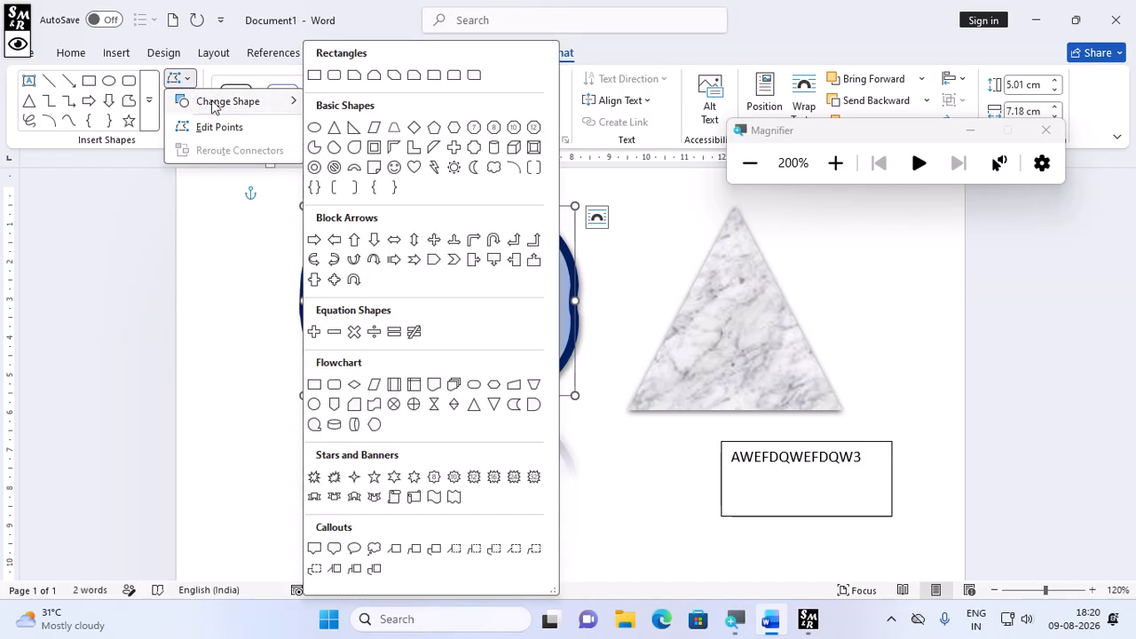
pyautogui.click(238, 279)
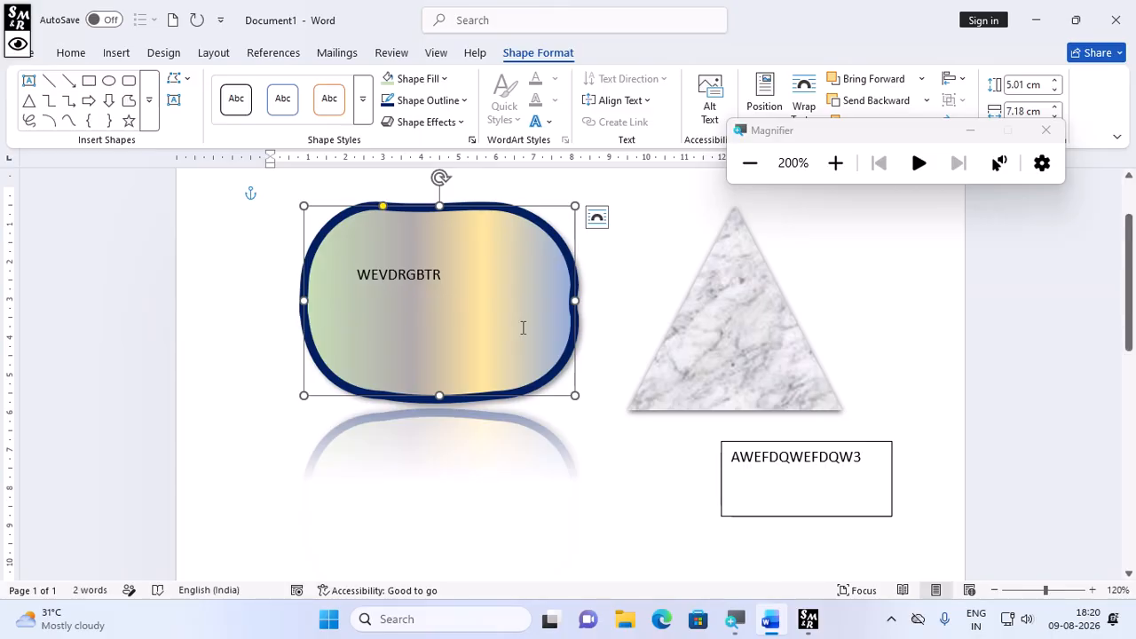
# Draw an oval about 4.3 cm high and 4 cm wide below the rounded shape and delete it.
pyautogui.click(737, 335)
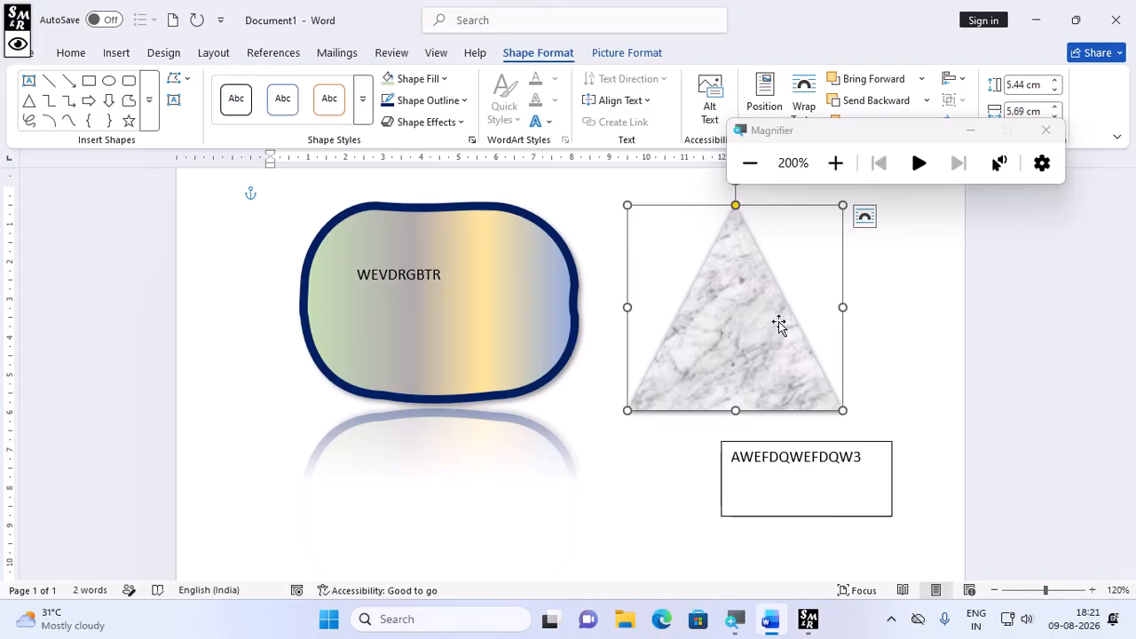
pyautogui.click(109, 80)
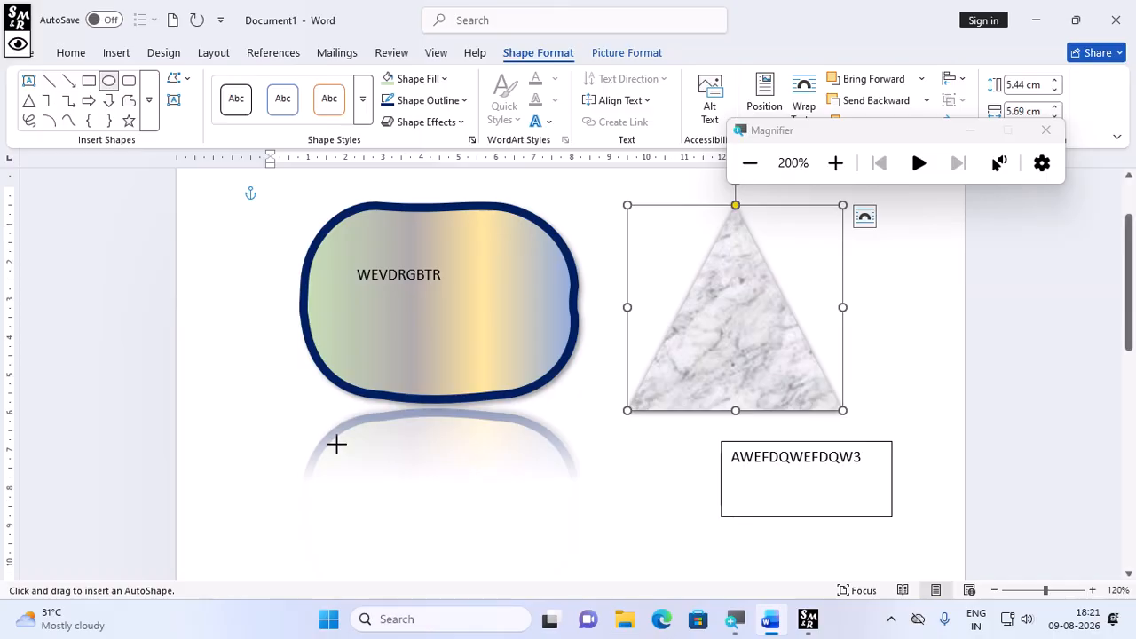
pyautogui.moveTo(336, 442); pyautogui.dragTo(485, 582)
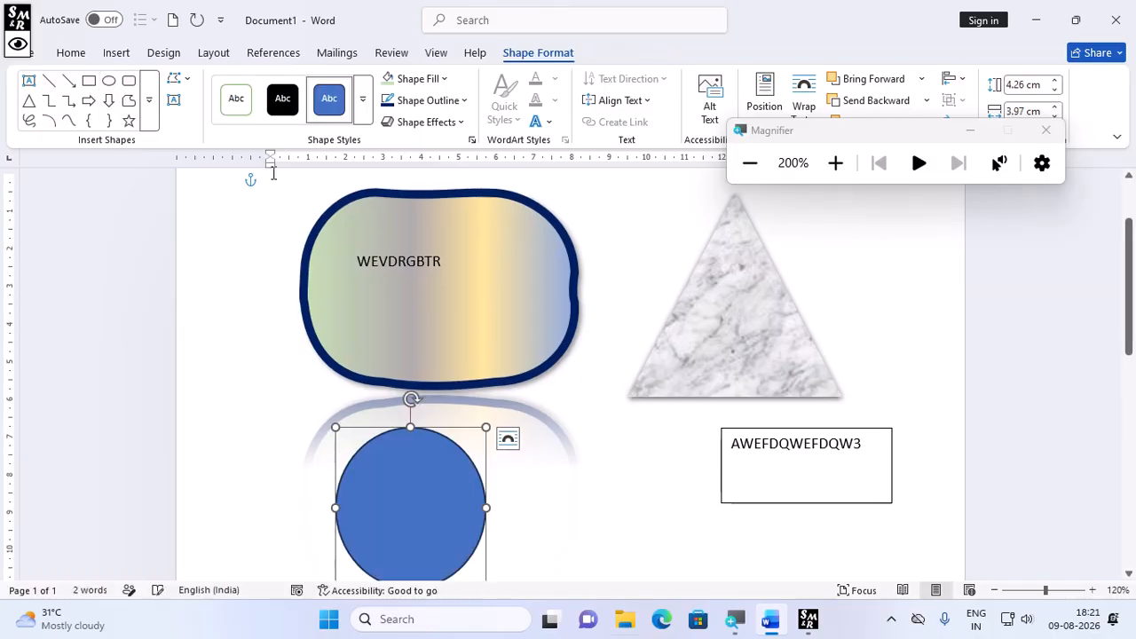
pyautogui.press('Delete')
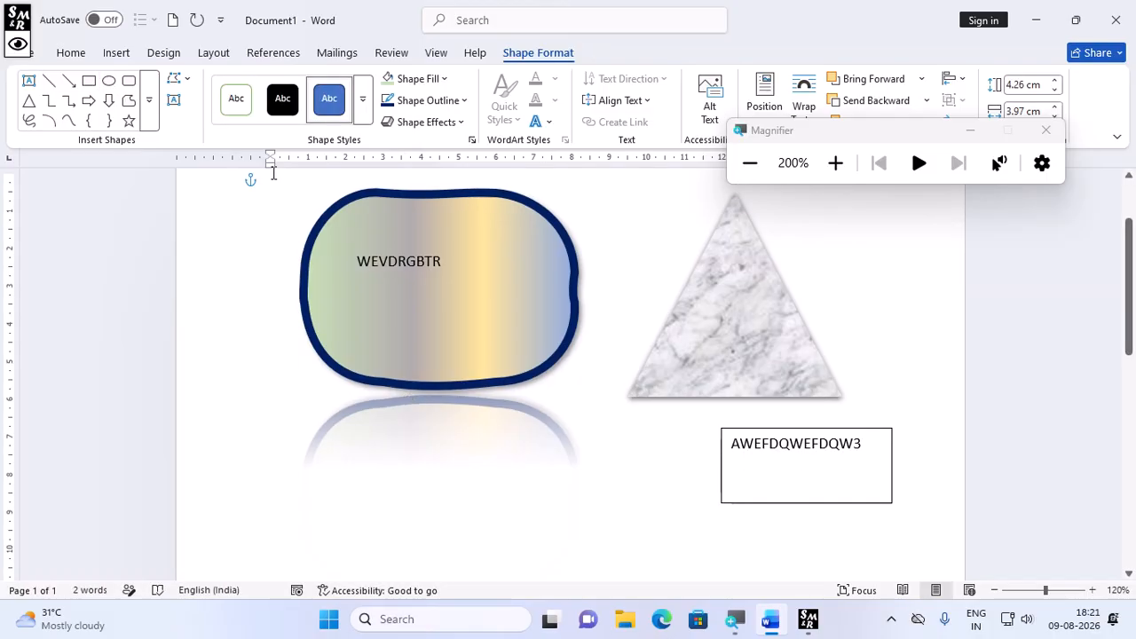
# Change the marble-textured triangle into a diamond from the basic shapes.
pyautogui.click(776, 317)
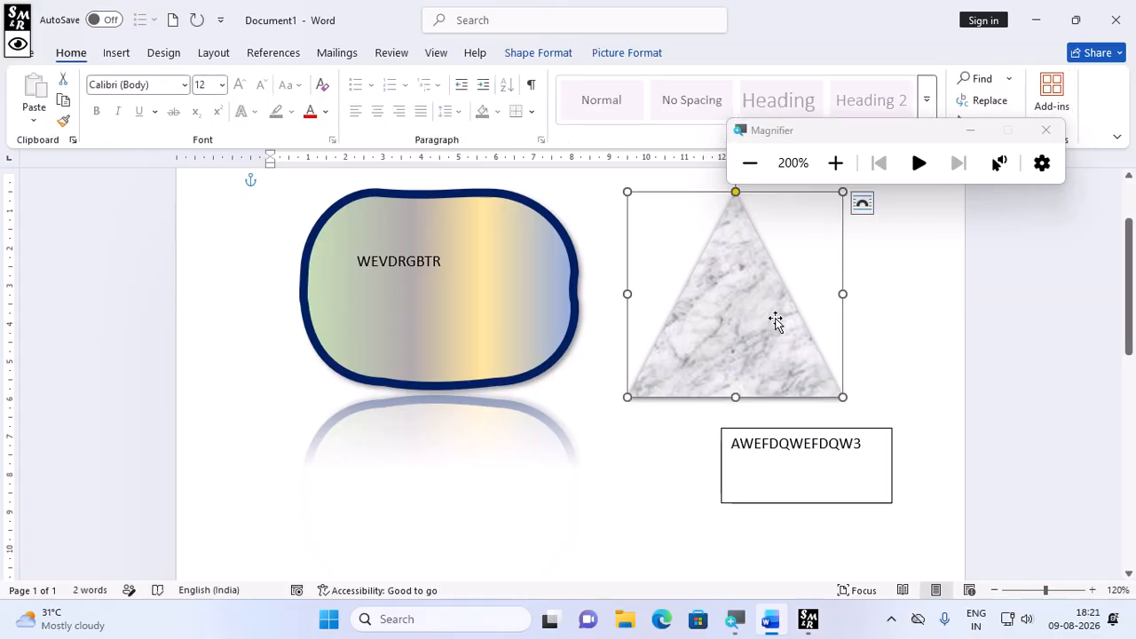
pyautogui.click(547, 55)
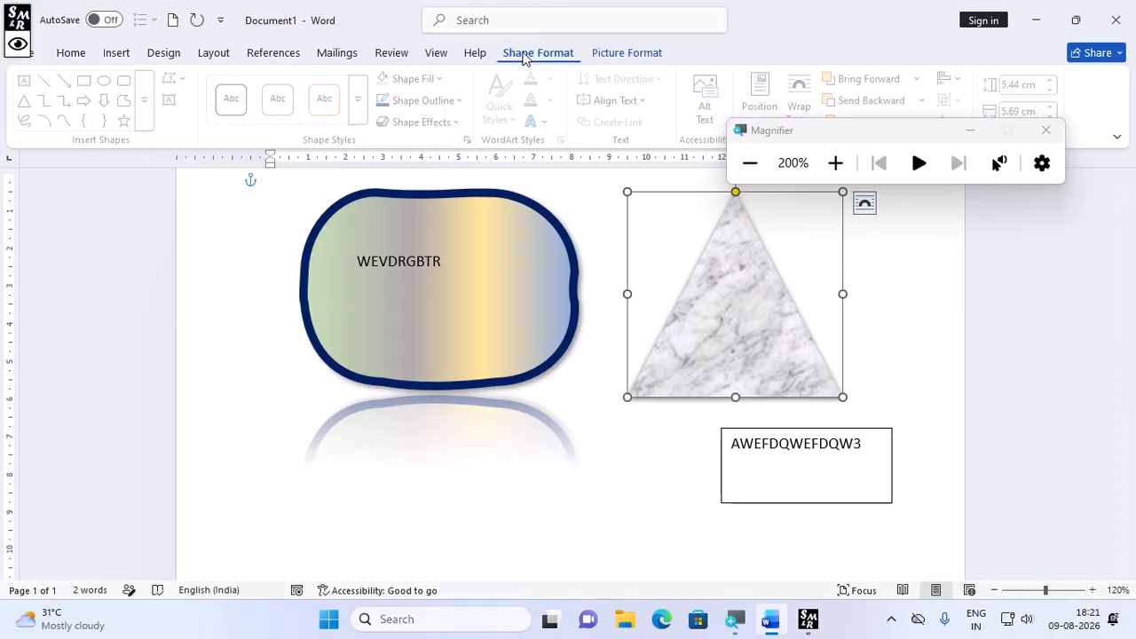
pyautogui.click(194, 81)
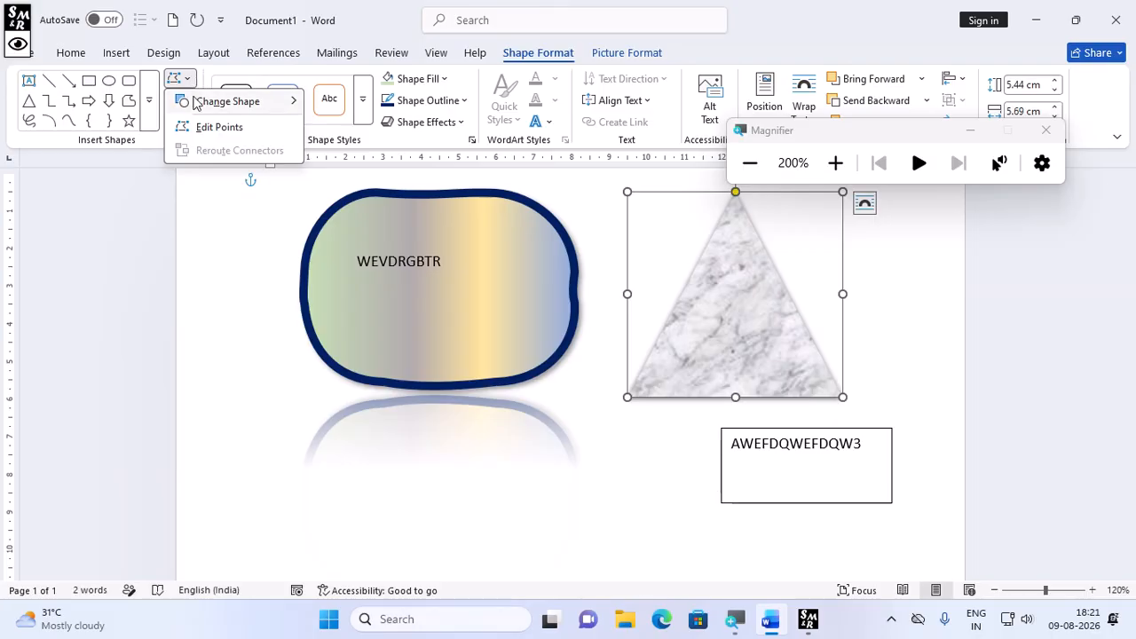
pyautogui.moveTo(197, 103)
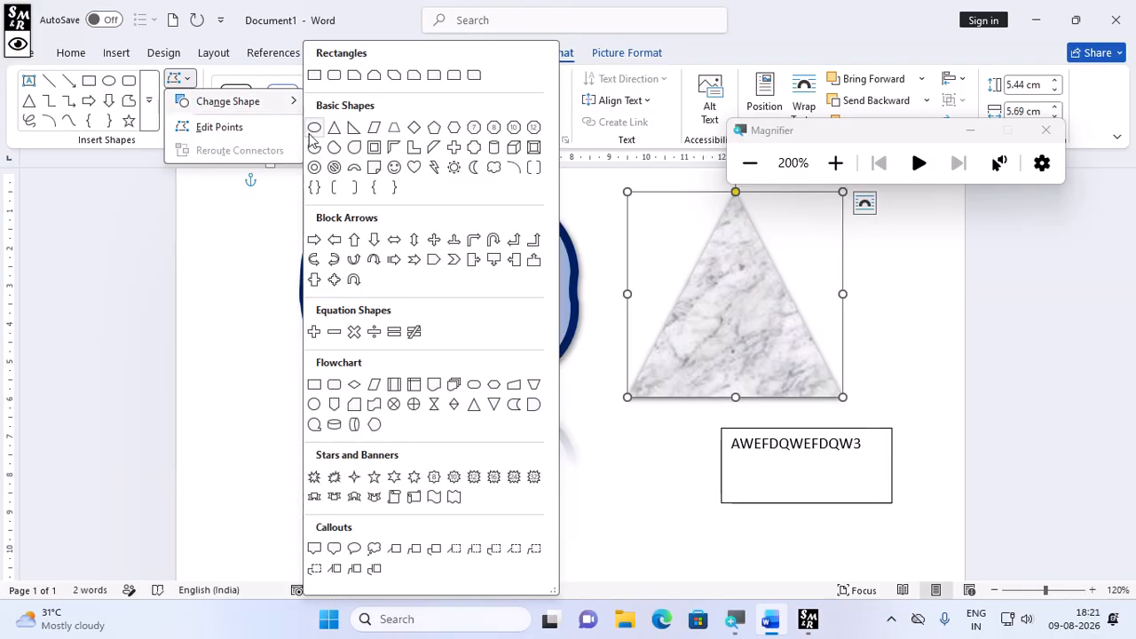
pyautogui.click(414, 128)
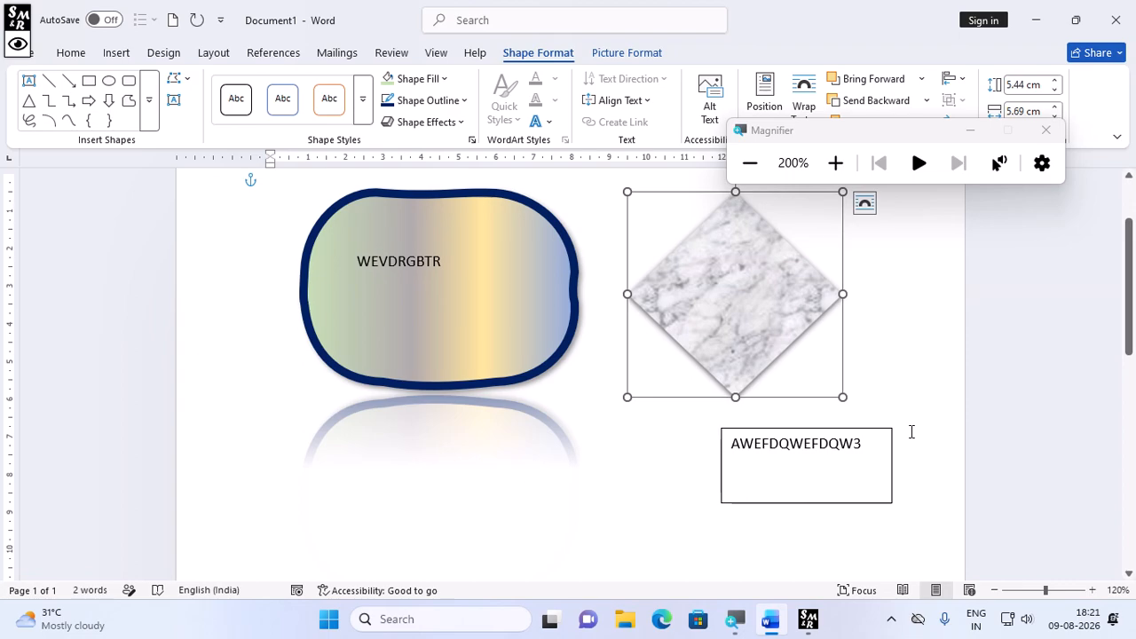
# Change the rounded gradient shape into a right-pointing block arrow.
pyautogui.click(343, 286)
pyautogui.click(179, 79)
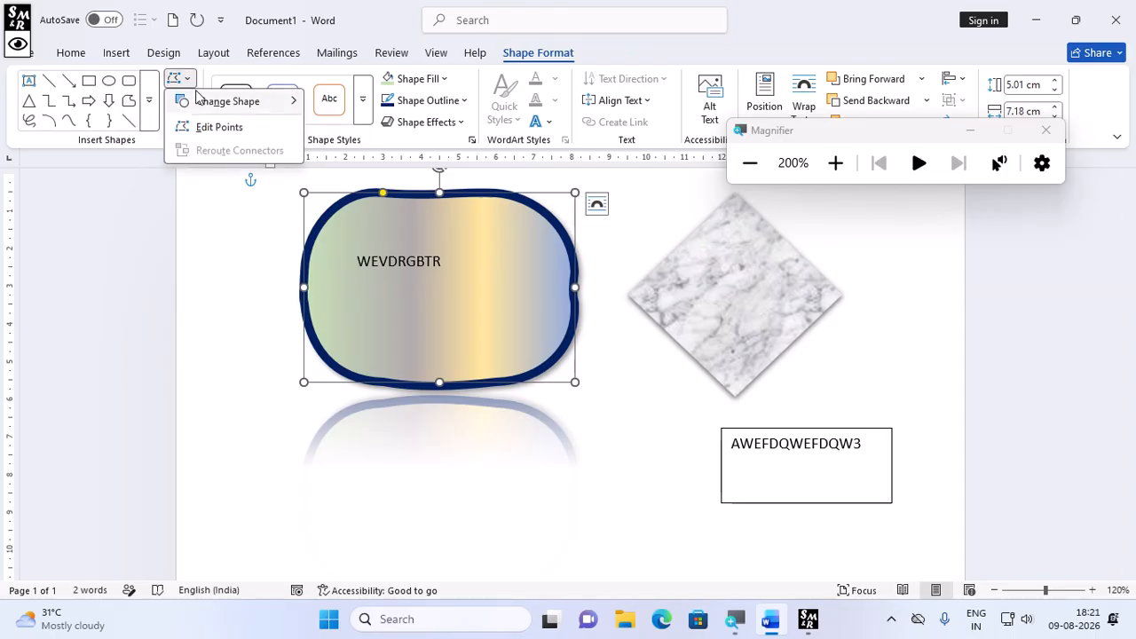
pyautogui.moveTo(209, 101)
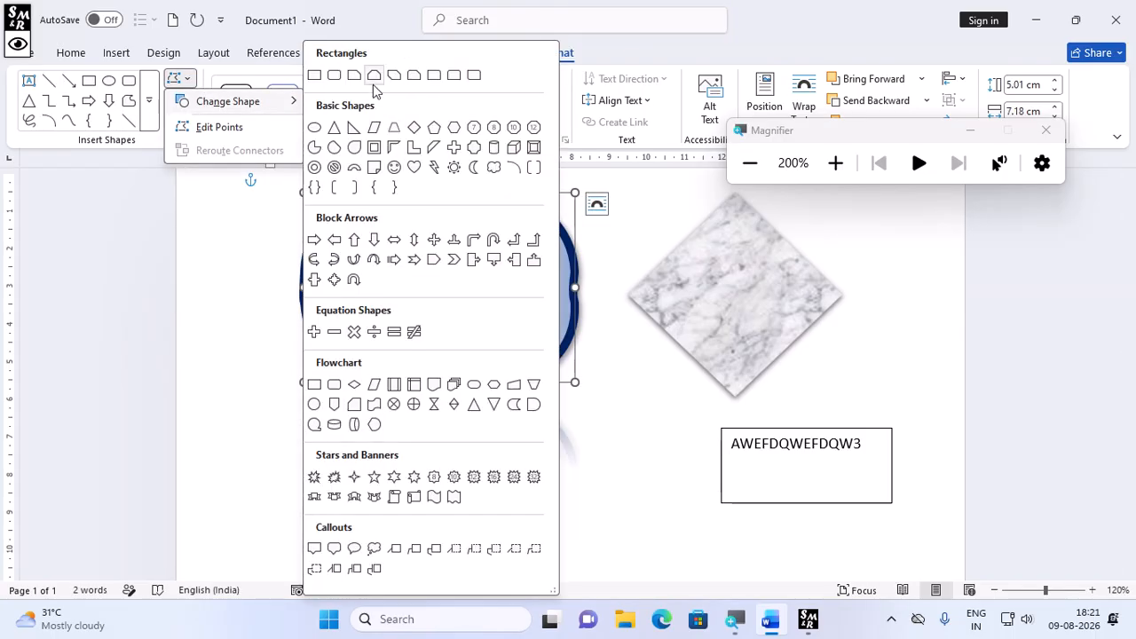
pyautogui.click(315, 241)
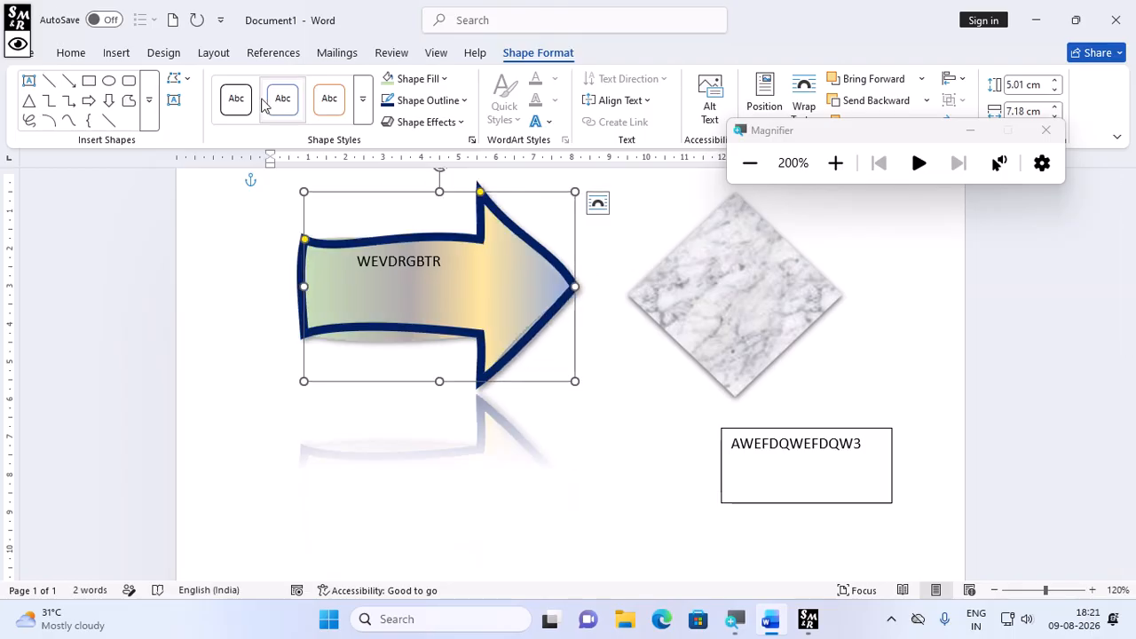
# Look through the shape editing options, the WordArt quick styles and the text effects for the arrow's text.
pyautogui.click(192, 78)
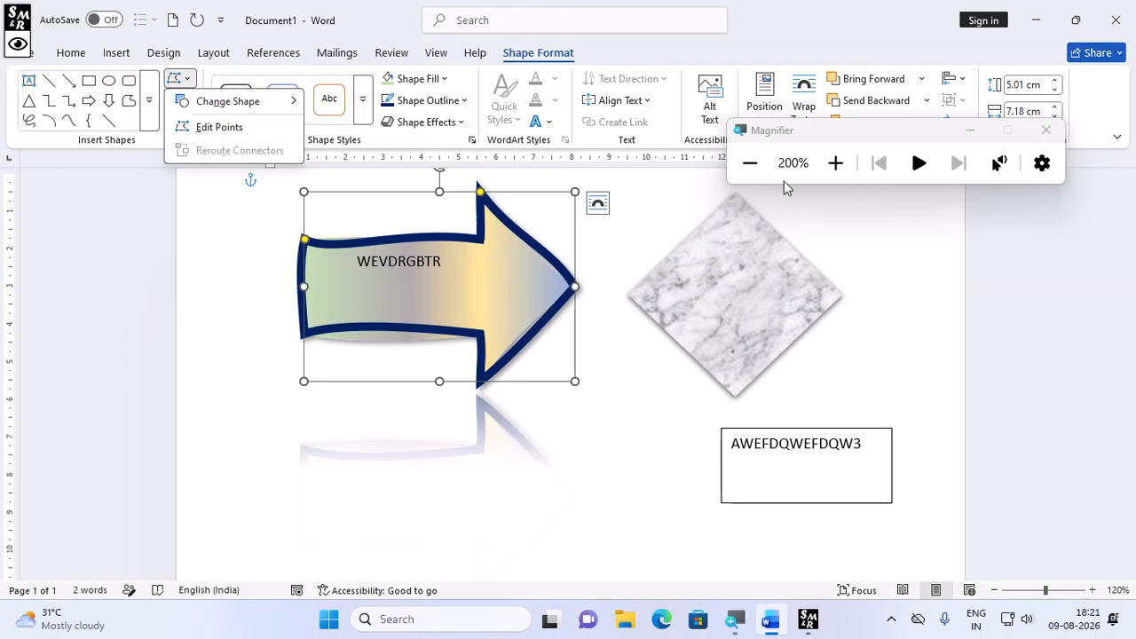
pyautogui.click(409, 144)
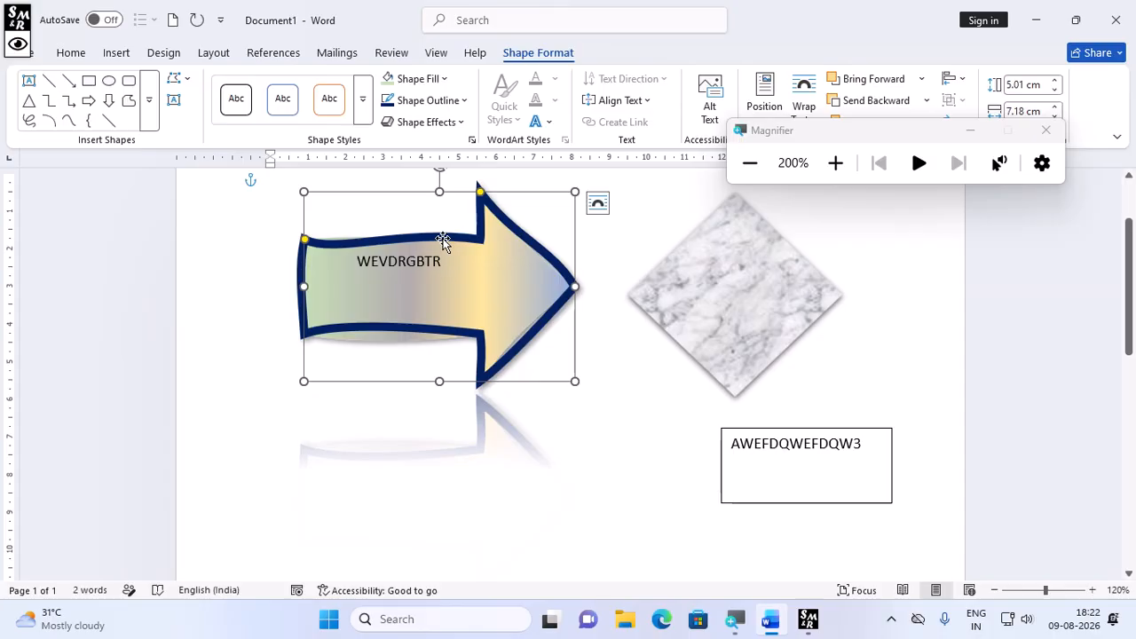
pyautogui.click(410, 259)
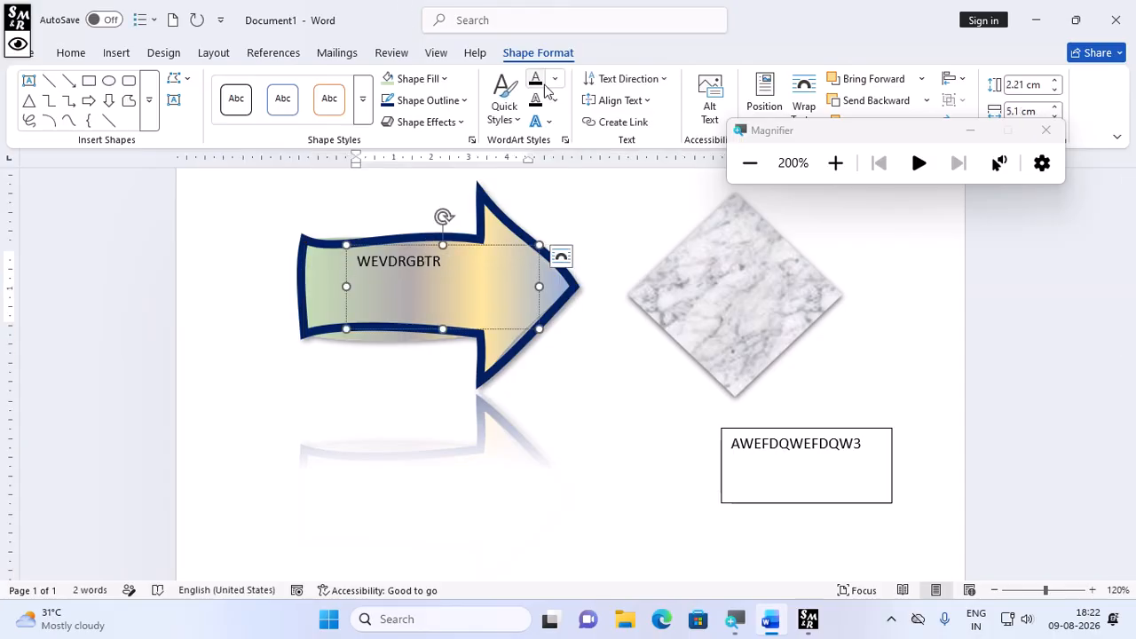
pyautogui.click(505, 113)
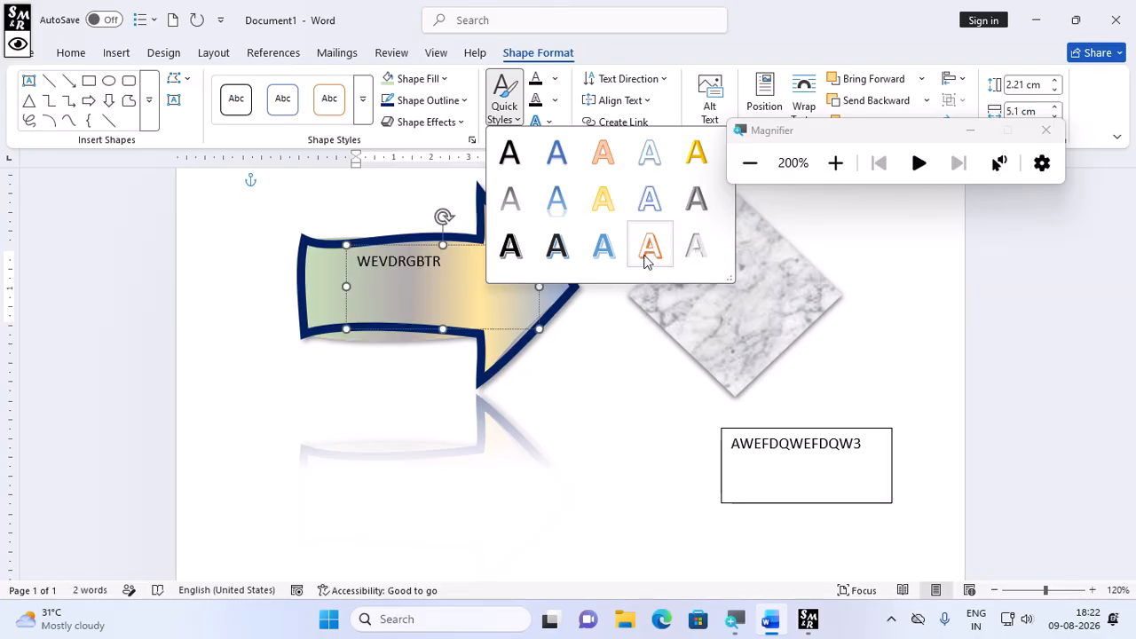
pyautogui.click(808, 233)
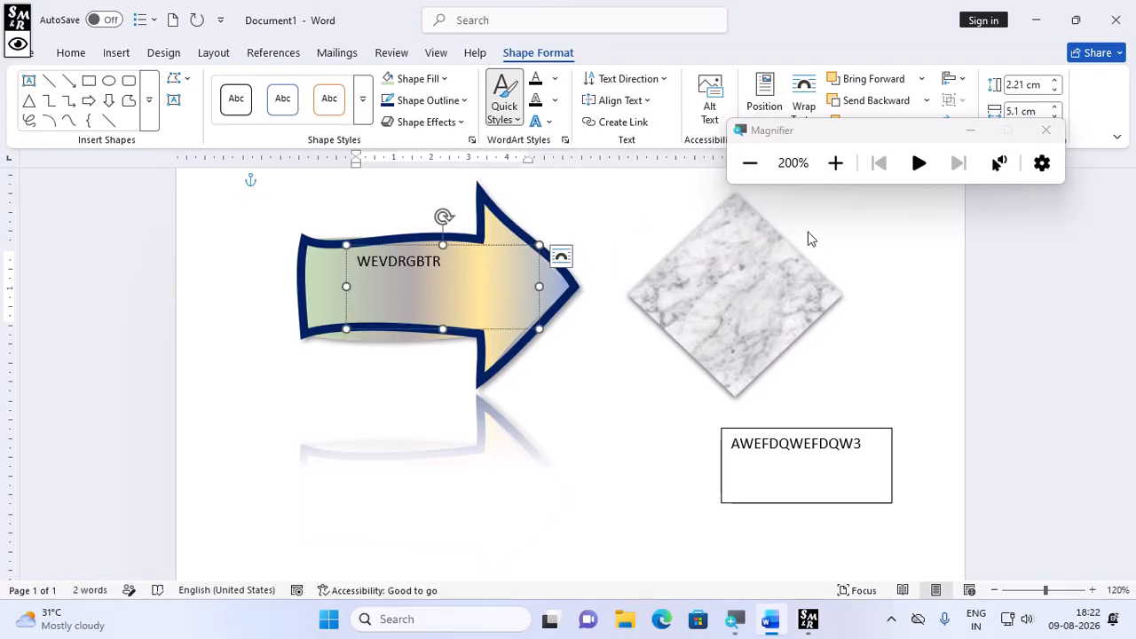
pyautogui.click(87, 53)
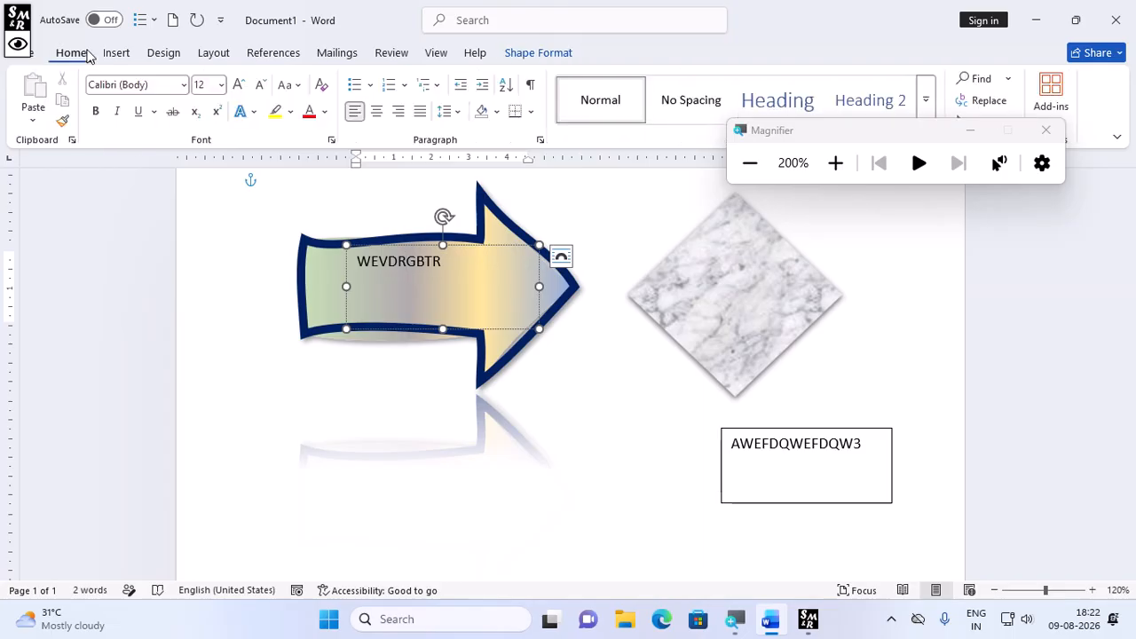
pyautogui.click(256, 118)
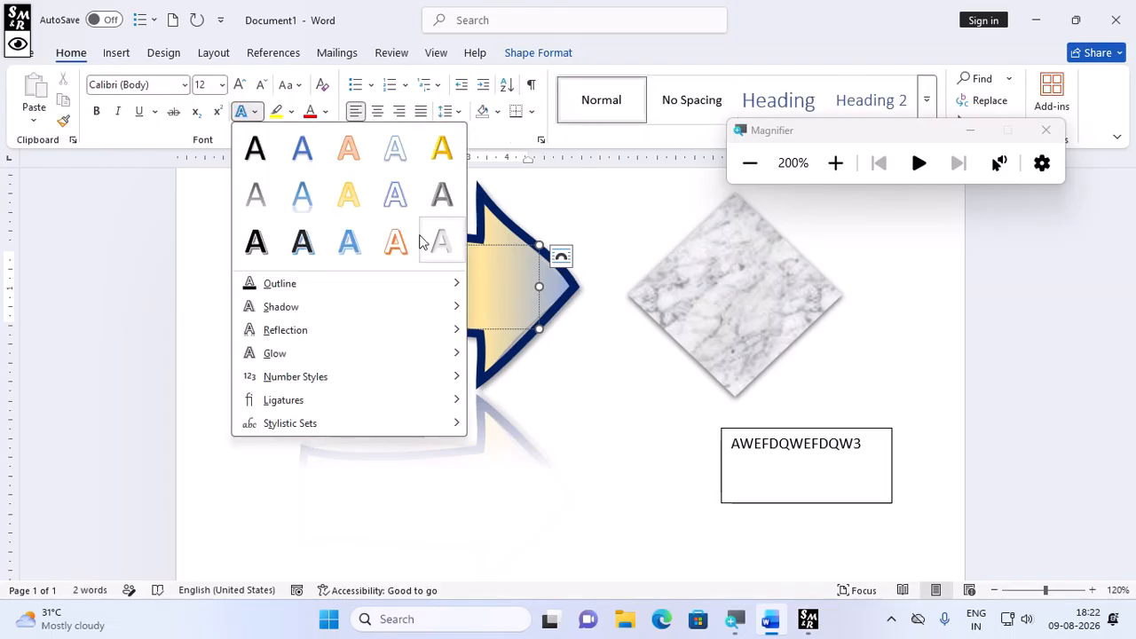
pyautogui.click(590, 252)
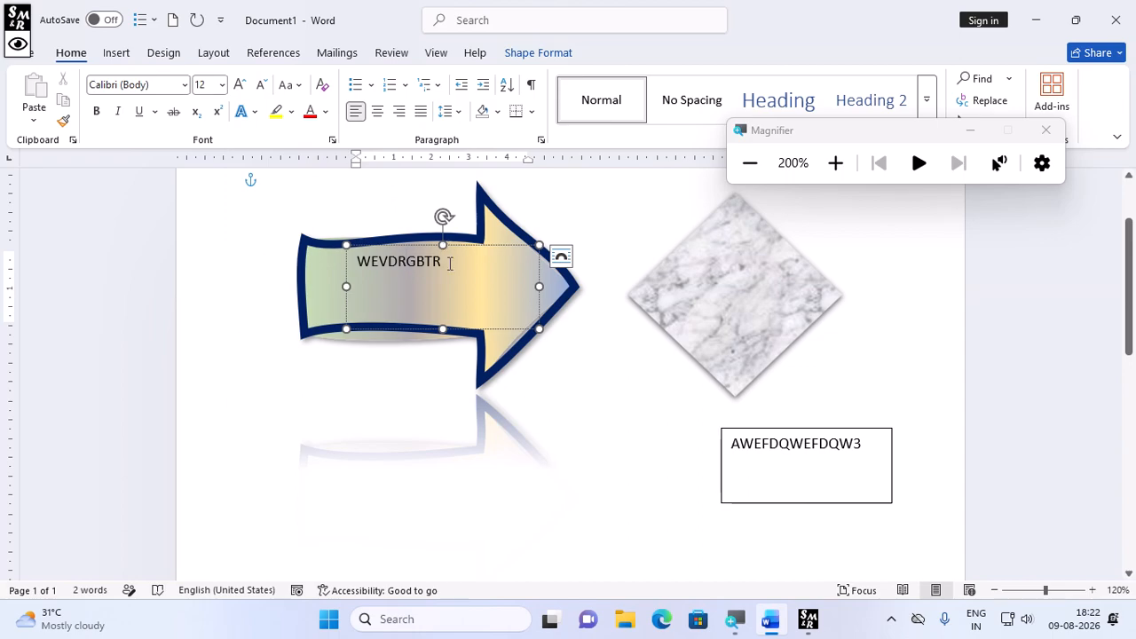
# Apply the gold filled and outlined WordArt quick style to the text WEVDRGBTR in the arrow.
pyautogui.doubleClick(448, 262)
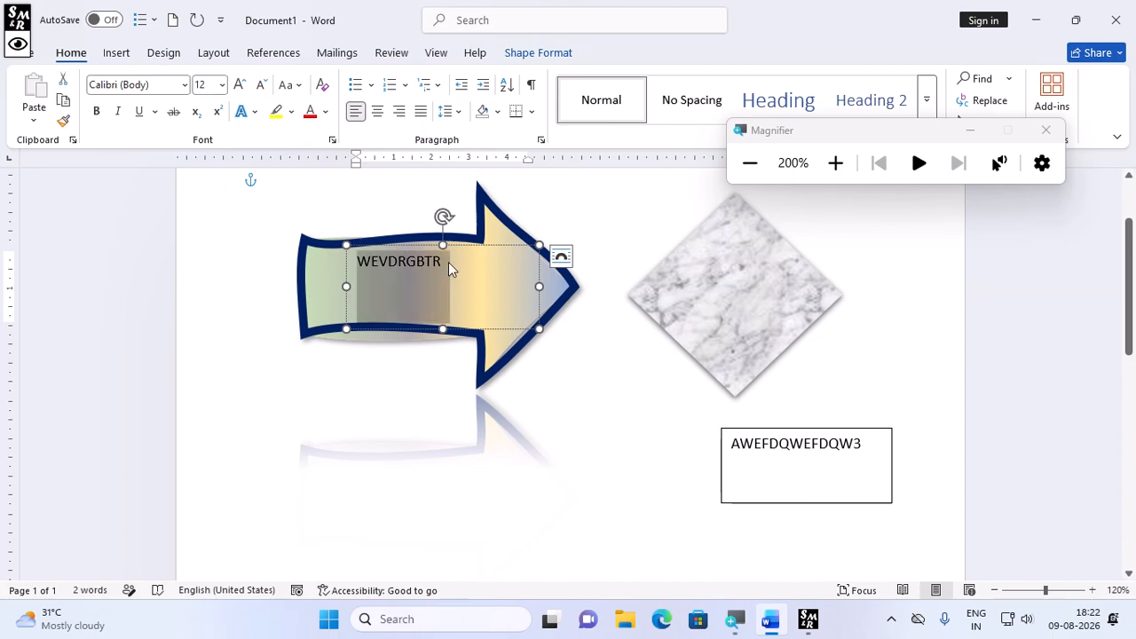
pyautogui.click(510, 53)
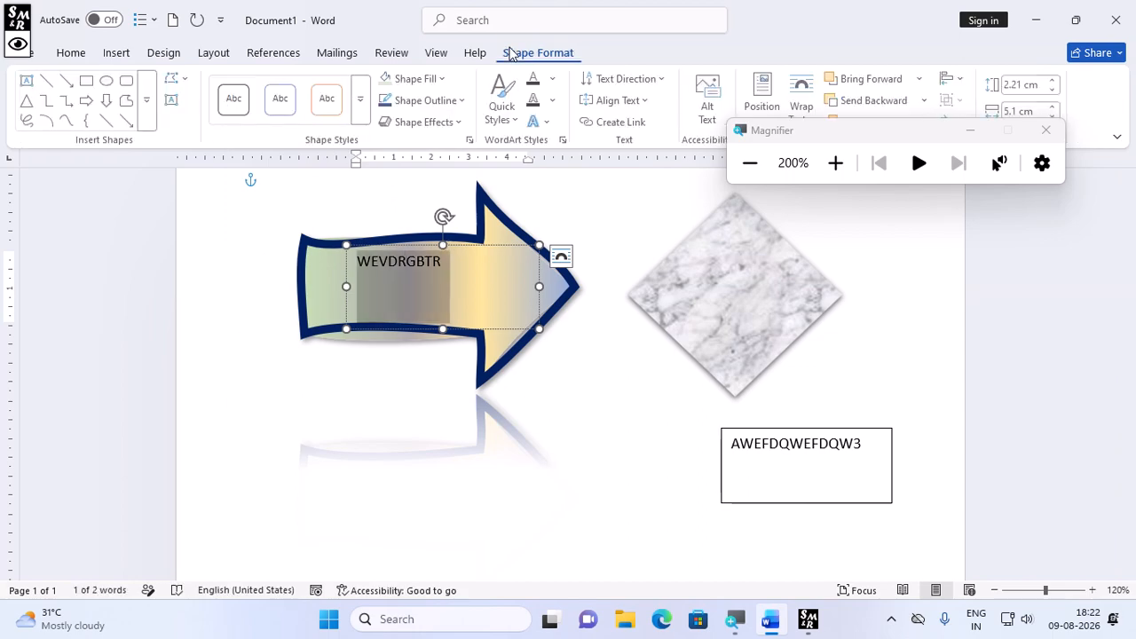
pyautogui.click(503, 98)
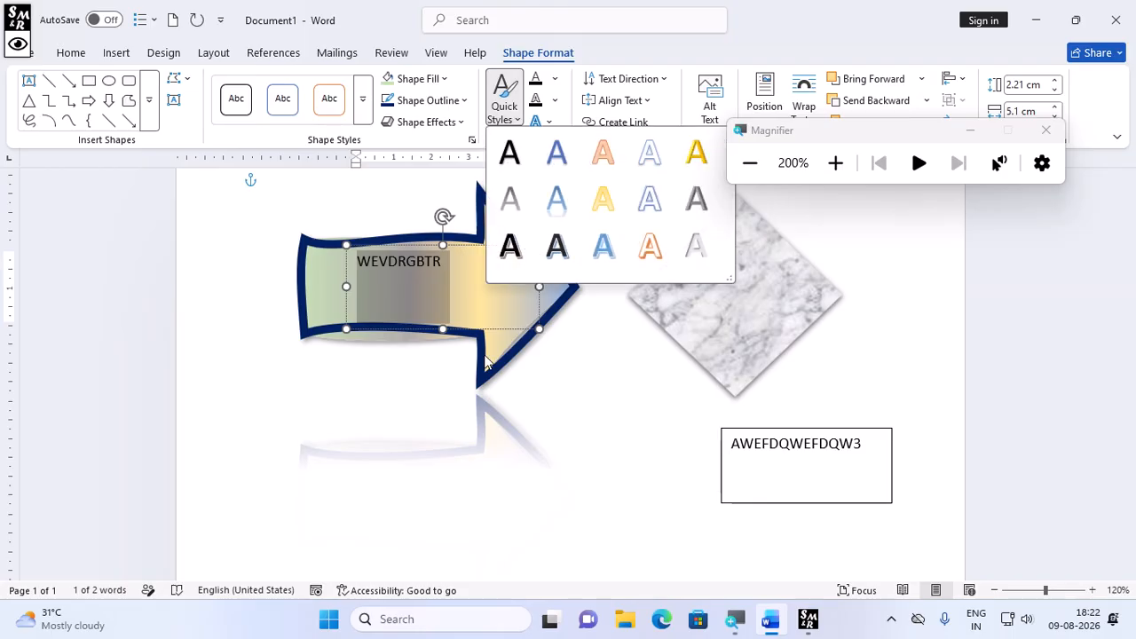
pyautogui.click(602, 200)
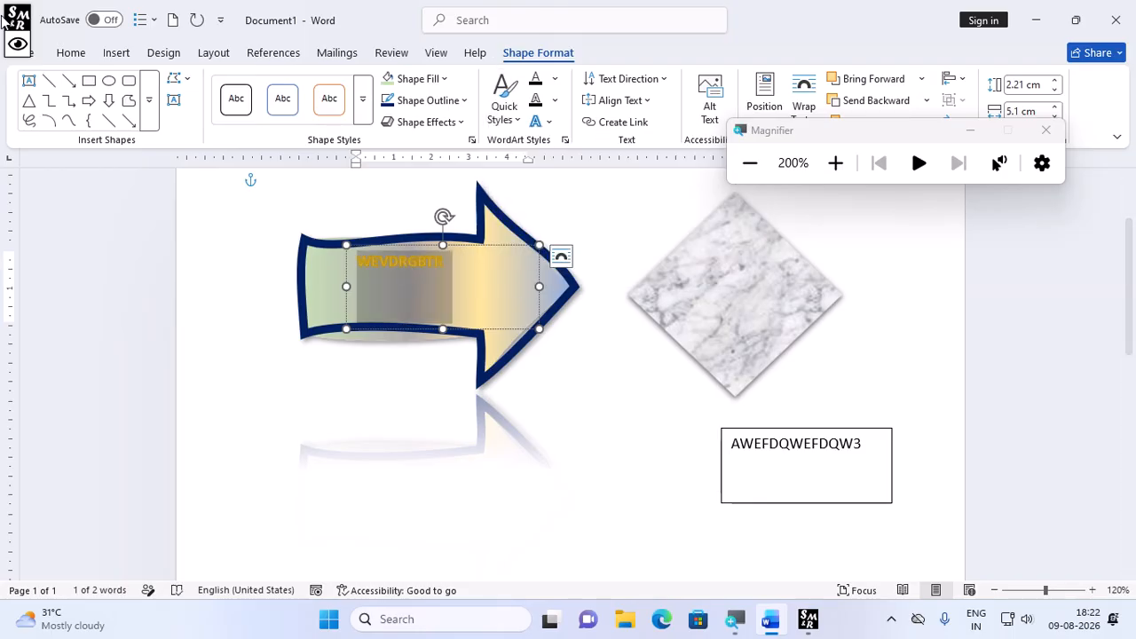
# Enlarge the arrow's text to 20 pt and replace it with COMPUTER.
pyautogui.click(71, 52)
pyautogui.click(240, 85)
pyautogui.click(240, 85)
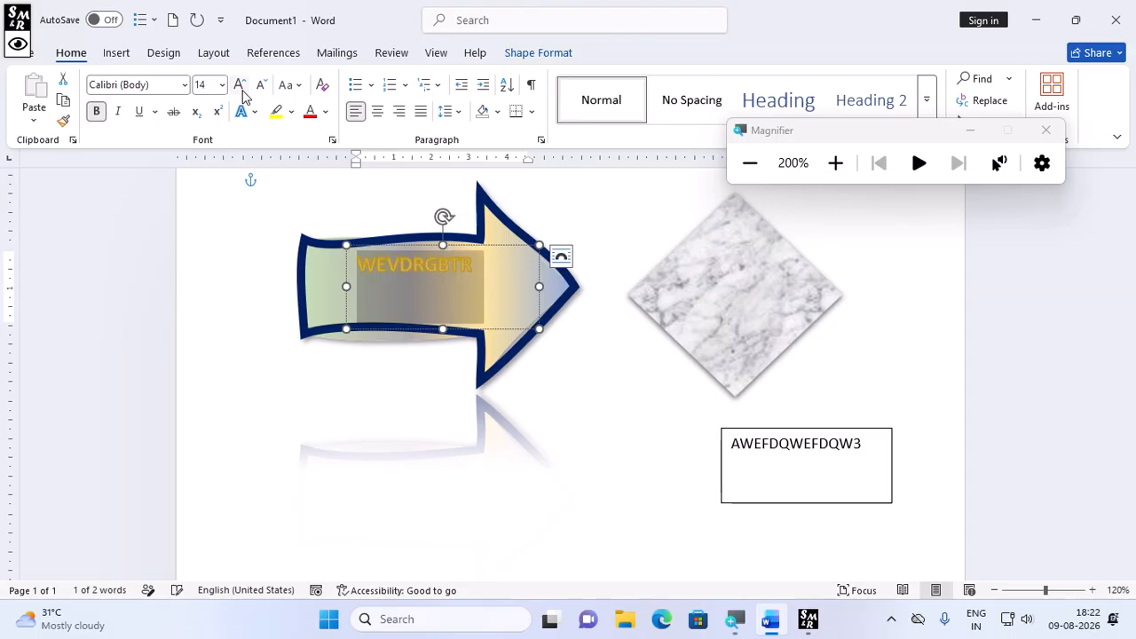
pyautogui.click(239, 85)
pyautogui.click(239, 86)
pyautogui.write('COMPUTER')
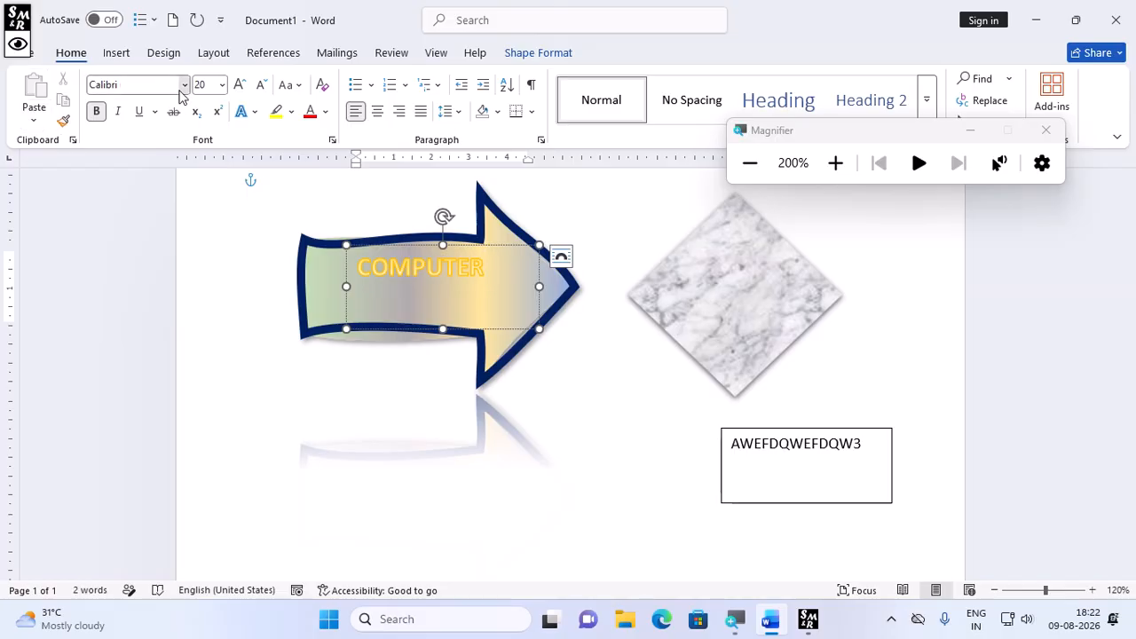
# Set the COMPUTER text to Arial Black at 22 pt and shift its text box slightly left inside the arrow.
pyautogui.click(184, 84)
pyautogui.click(436, 290)
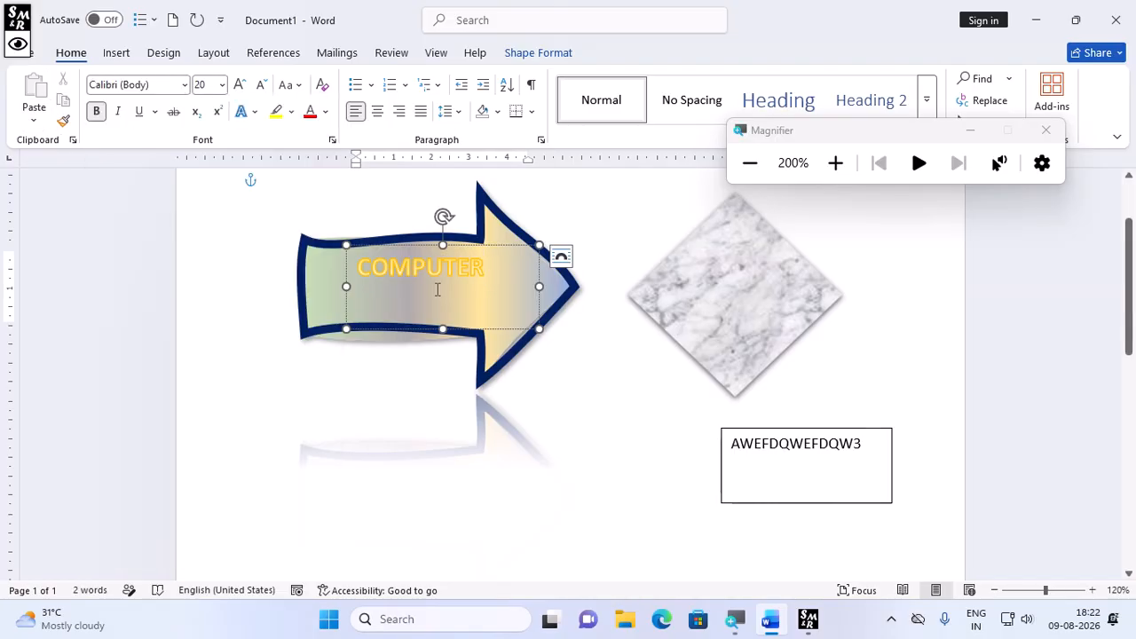
pyautogui.hotkey('ctrl', 'a')
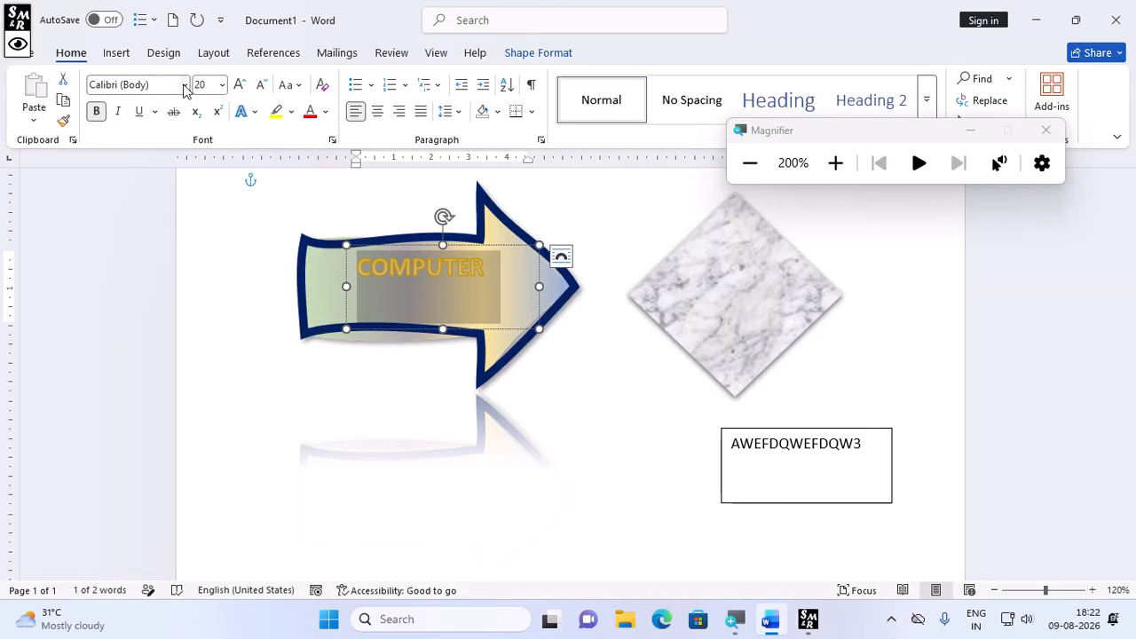
pyautogui.click(183, 86)
pyautogui.click(161, 230)
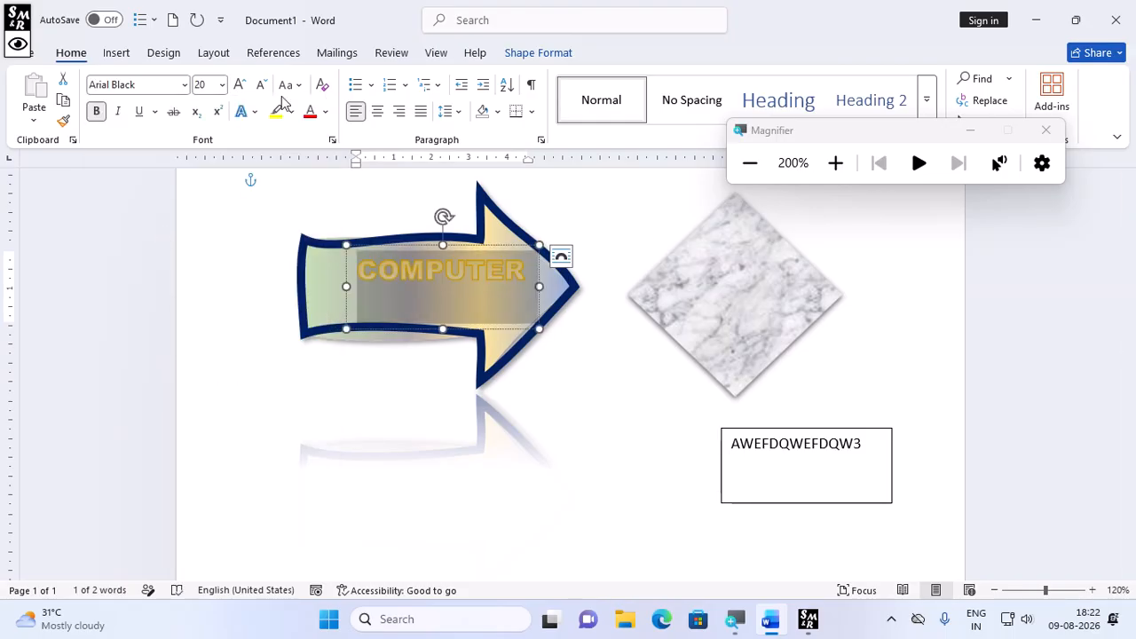
pyautogui.click(240, 86)
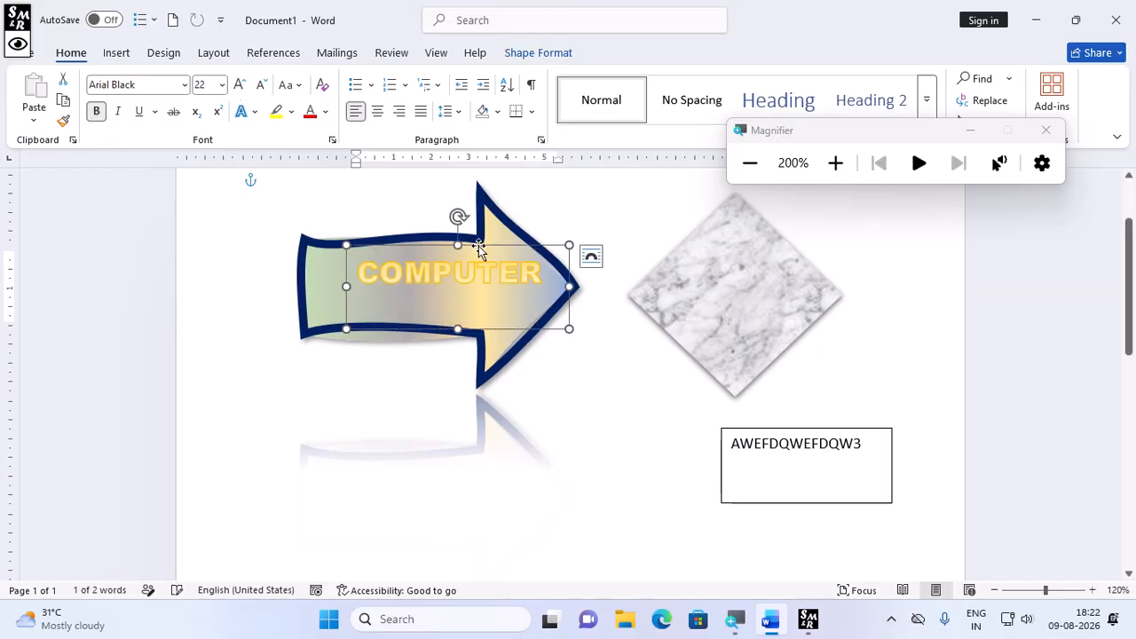
pyautogui.moveTo(480, 249); pyautogui.dragTo(456, 250)
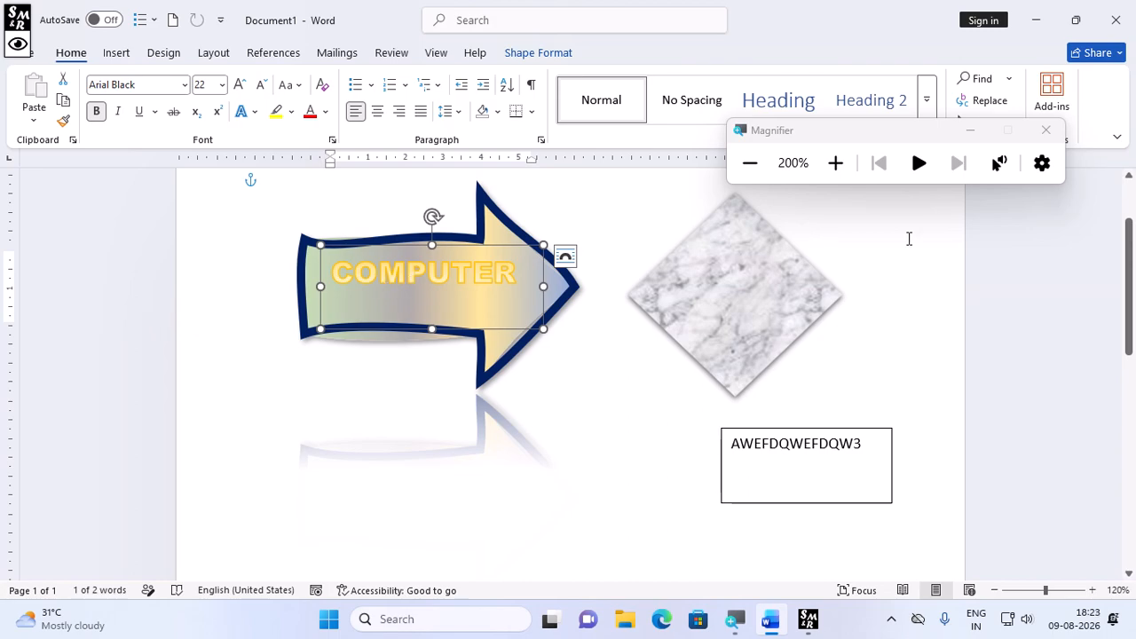
# Fill the COMPUTER text with the standard dark blue color.
pyautogui.click(836, 163)
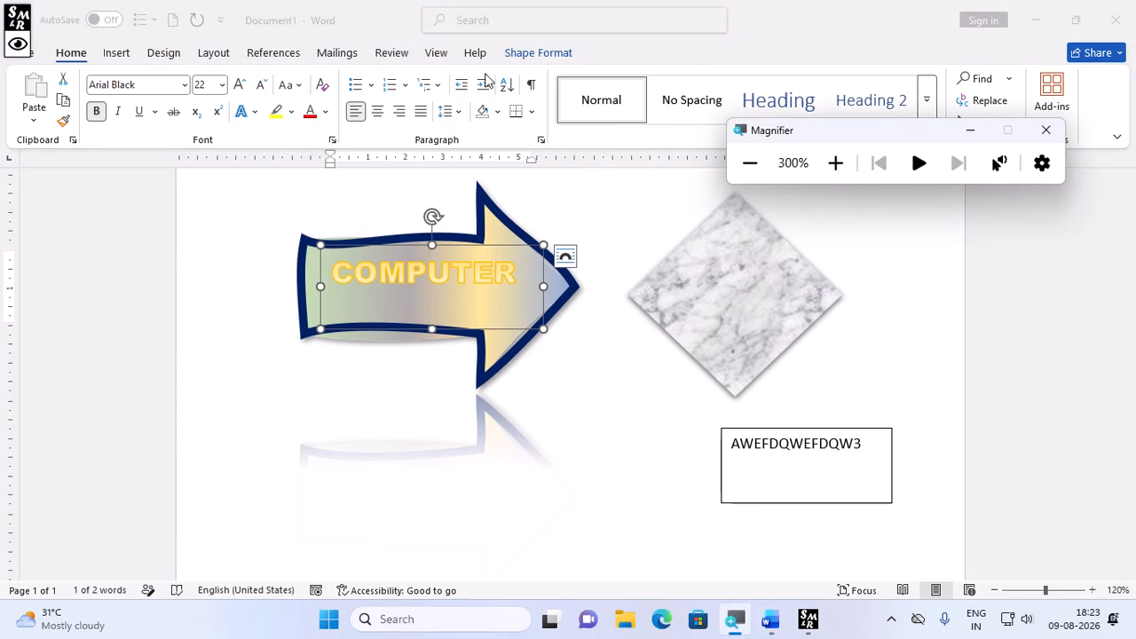
pyautogui.click(569, 54)
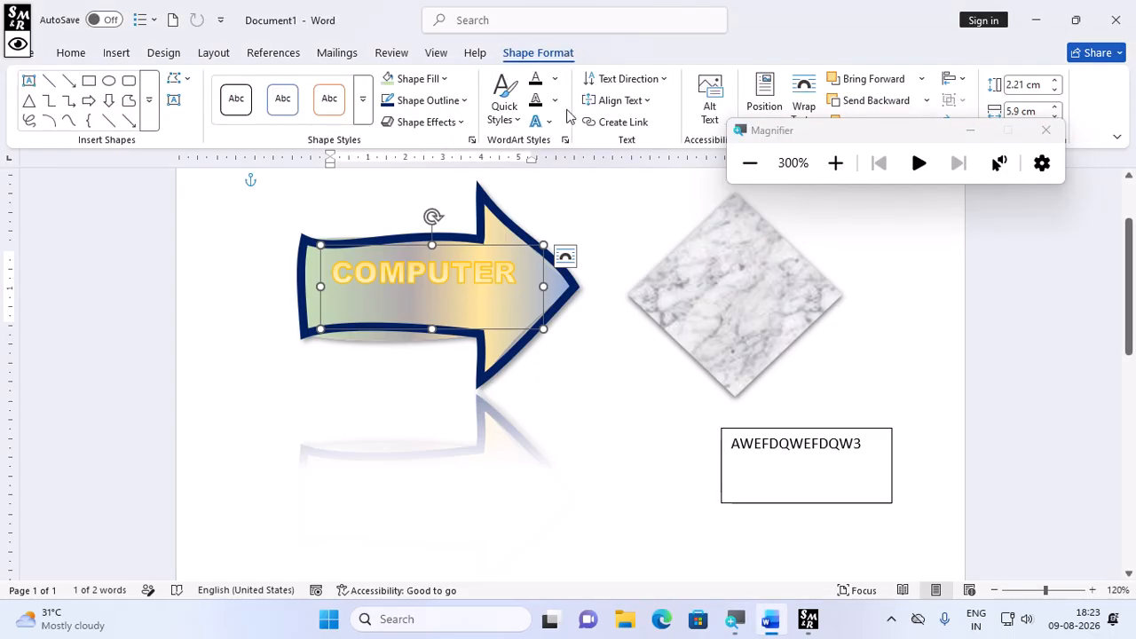
pyautogui.click(554, 78)
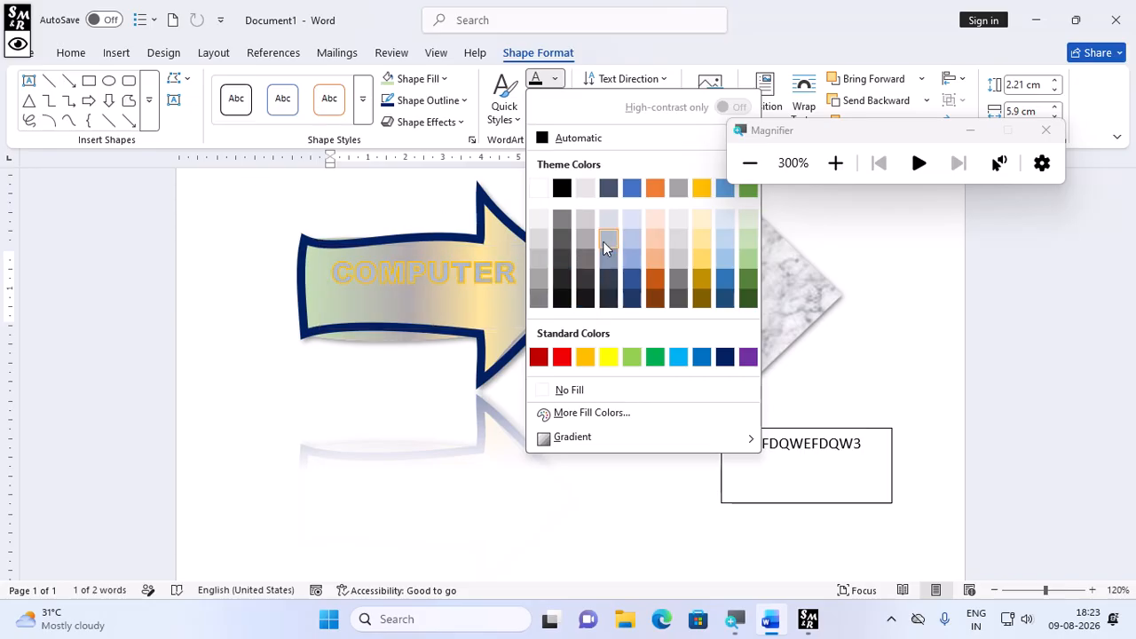
pyautogui.click(725, 356)
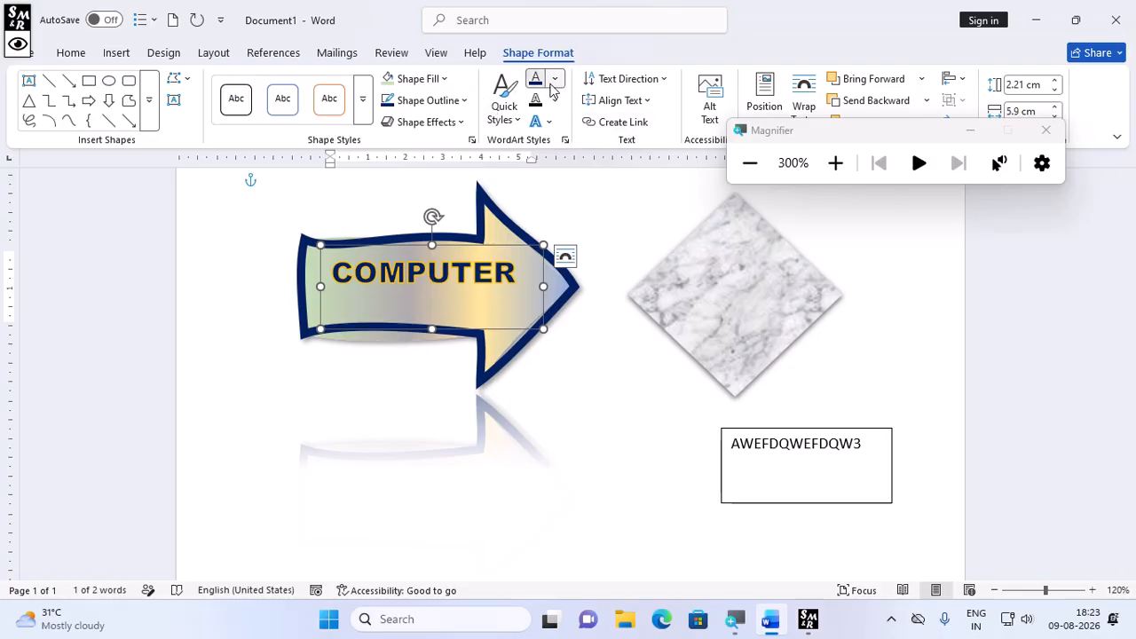
# Switch the COMPUTER text's fill to a gradient fill.
pyautogui.click(553, 82)
pyautogui.moveTo(606, 439)
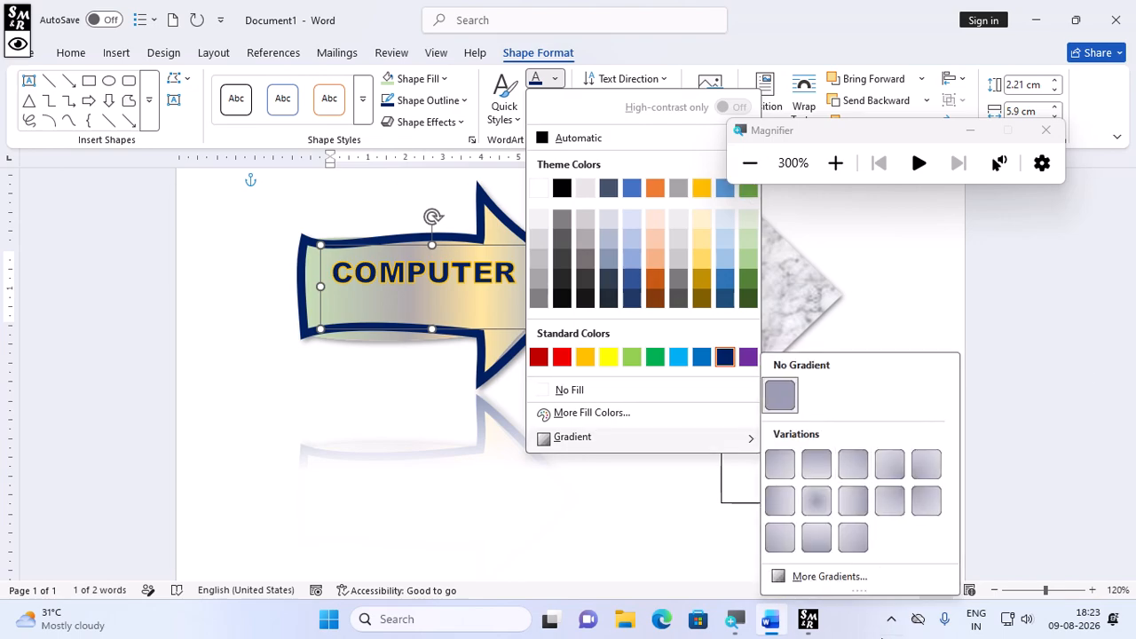
pyautogui.click(829, 576)
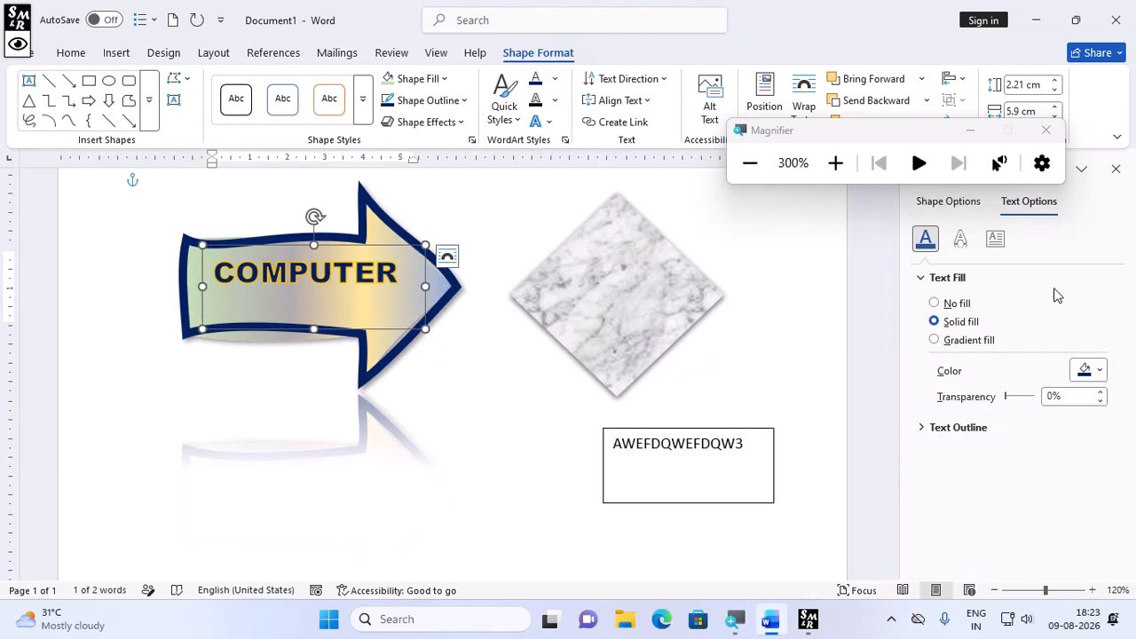
pyautogui.click(955, 346)
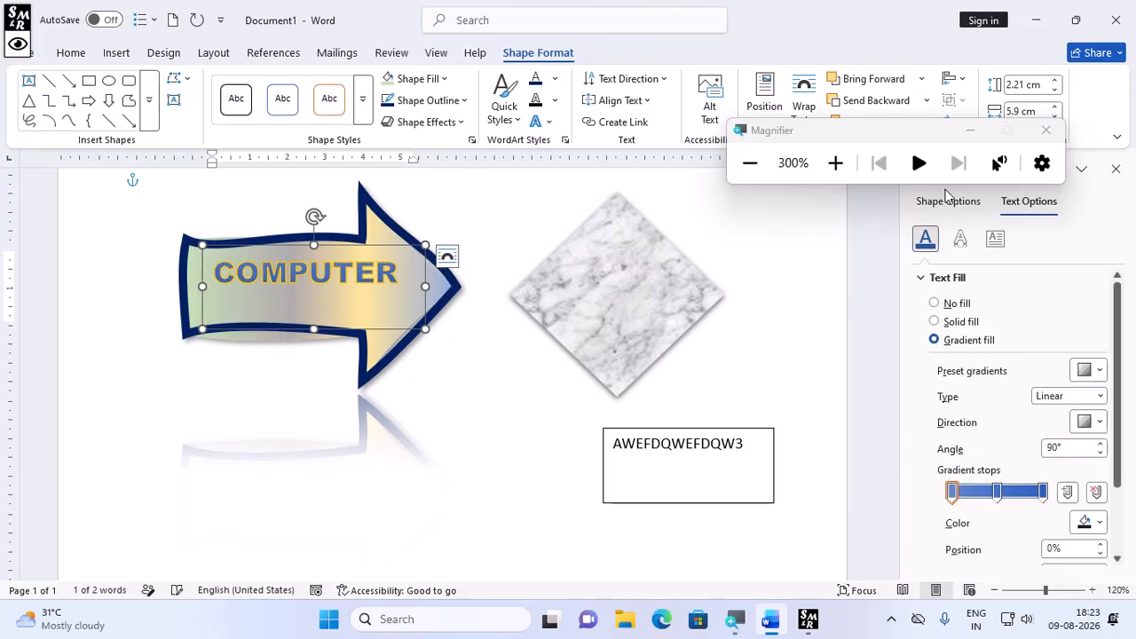
pyautogui.click(893, 167)
pyautogui.press('super+minus')
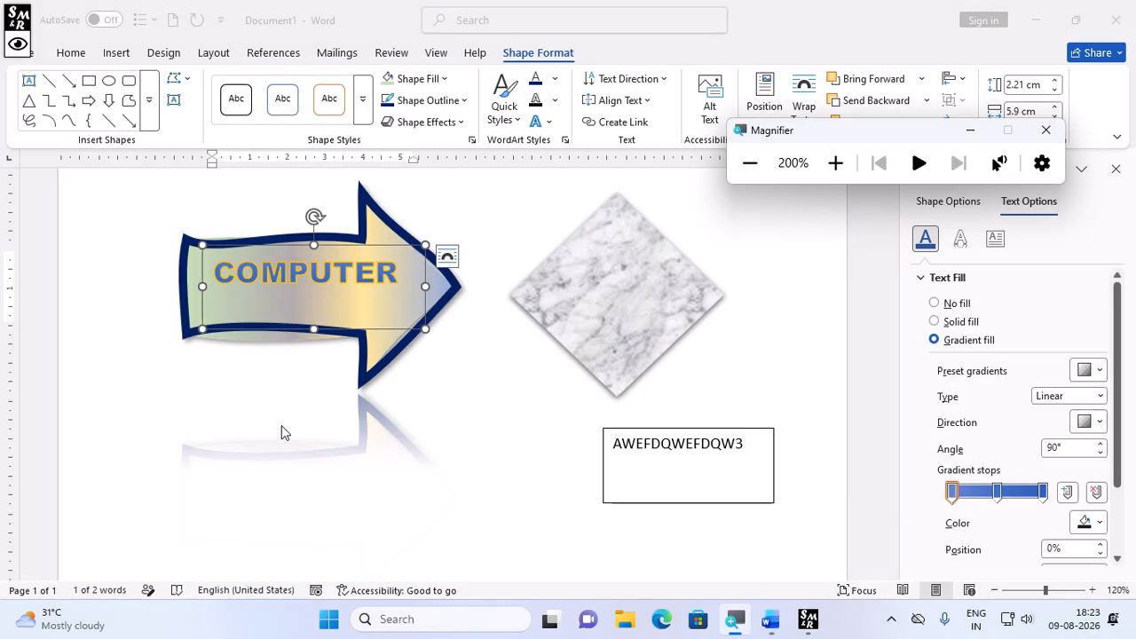
# Color the text gradient's first stop light gray, its middle stop red and its last stop yellow.
pyautogui.click(1102, 529)
pyautogui.click(1102, 525)
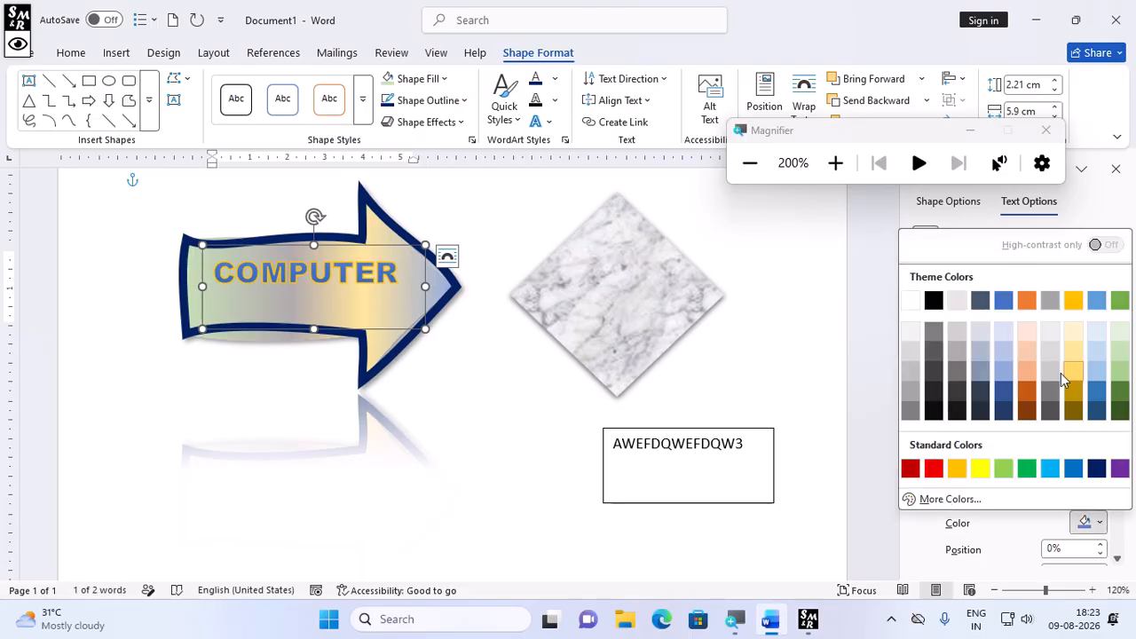
pyautogui.click(958, 352)
pyautogui.click(998, 493)
pyautogui.click(1087, 523)
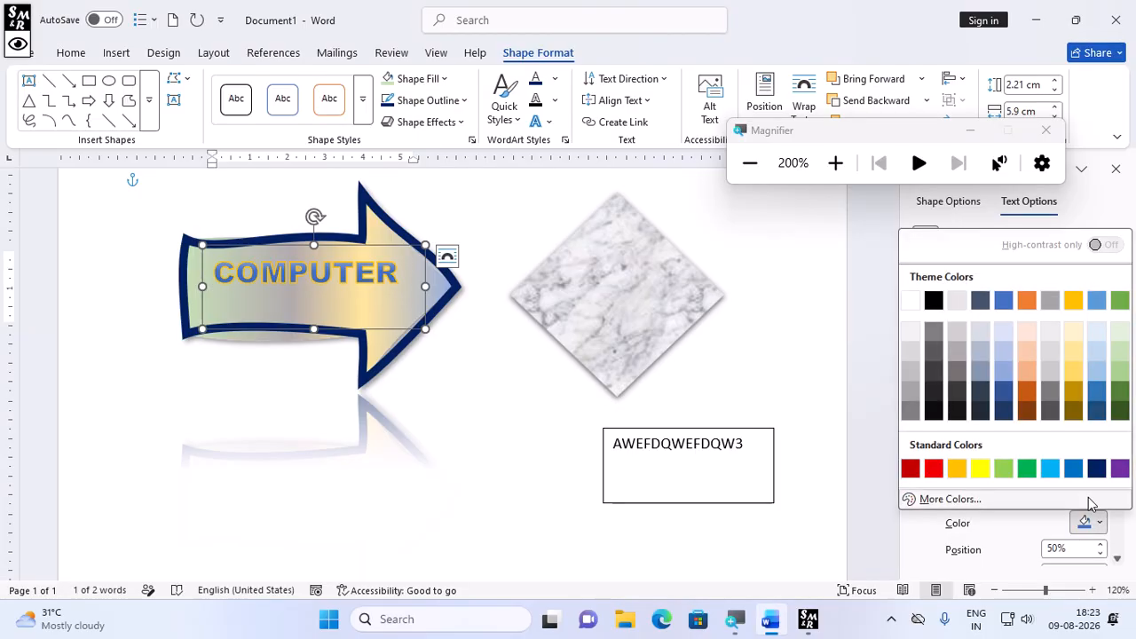
pyautogui.click(934, 469)
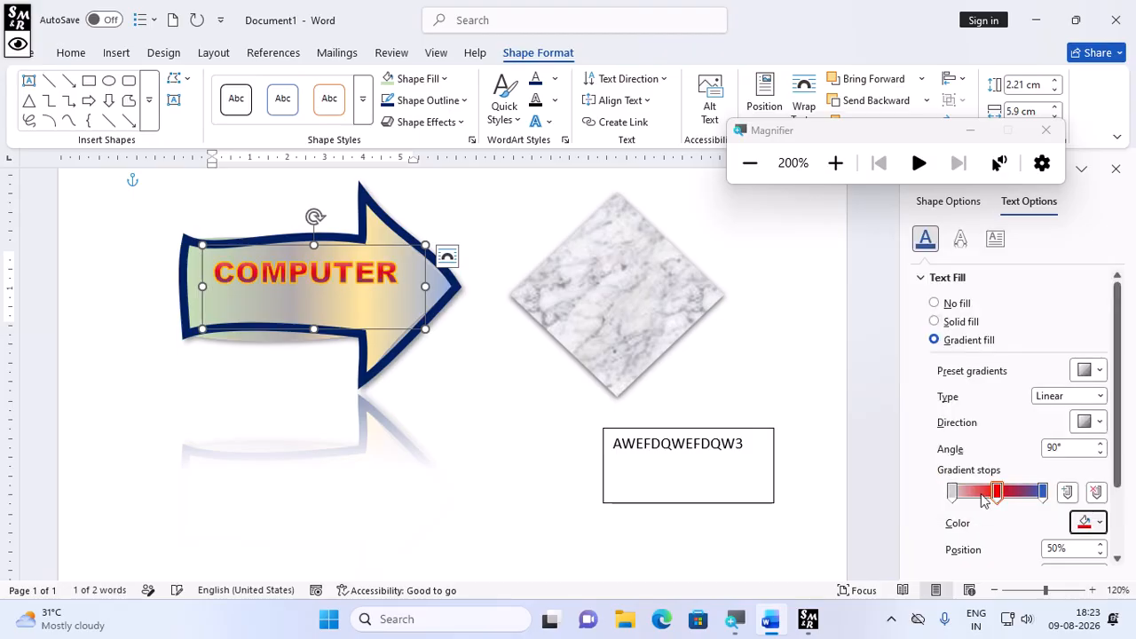
pyautogui.click(1043, 492)
pyautogui.click(1099, 523)
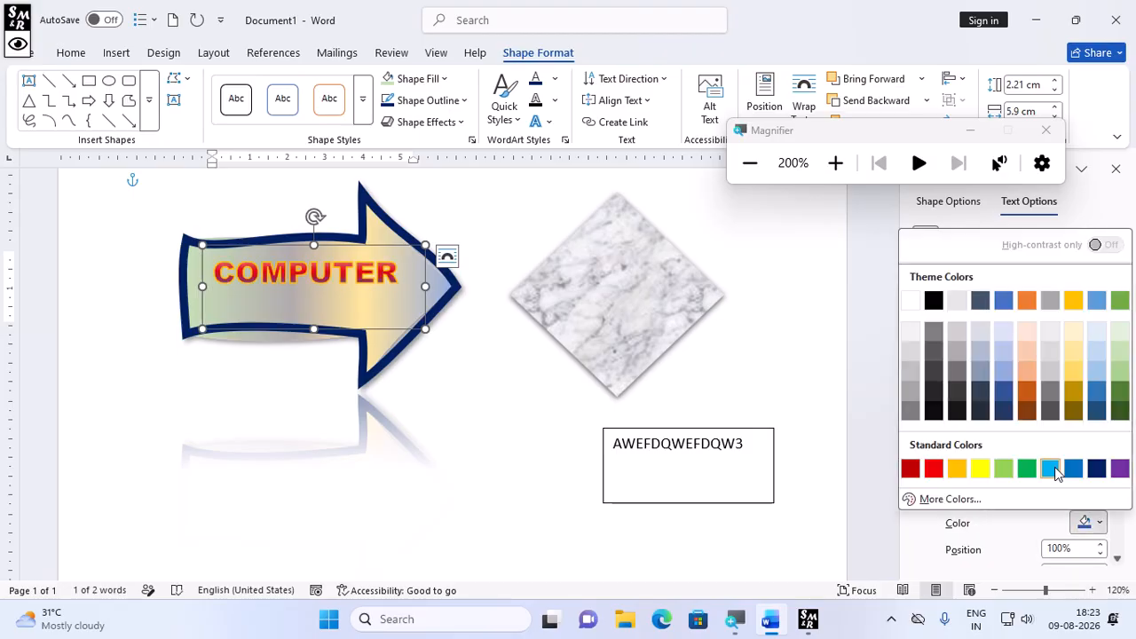
pyautogui.click(982, 468)
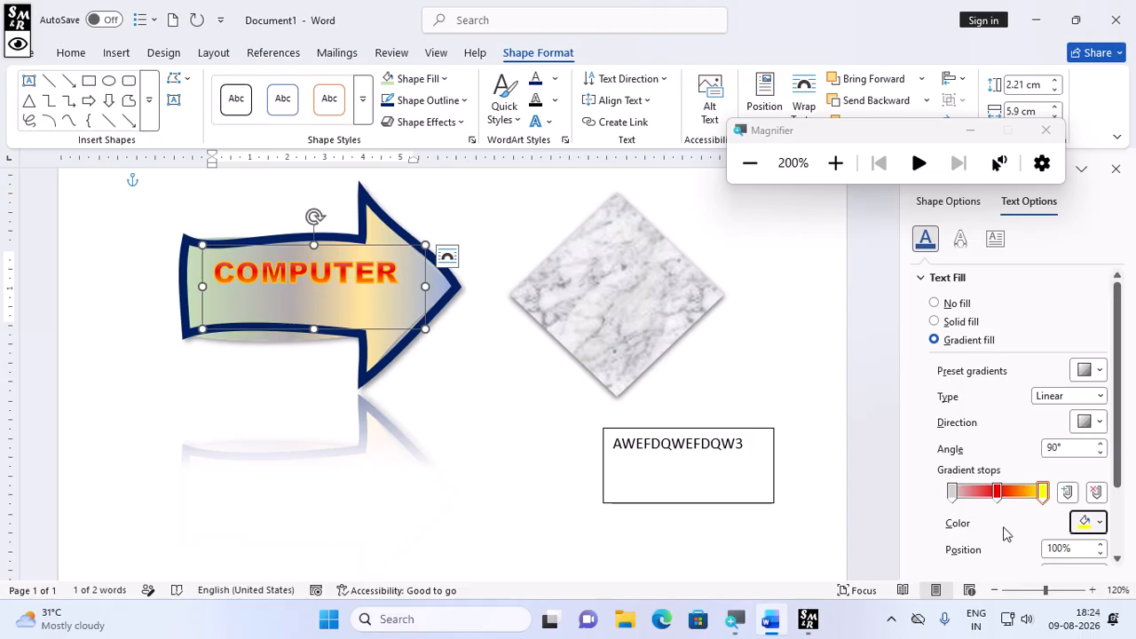
# Recolor the first gradient stop light green, and move the red stop nearer to it and the yellow stop to 75%.
pyautogui.click(952, 491)
pyautogui.click(1101, 522)
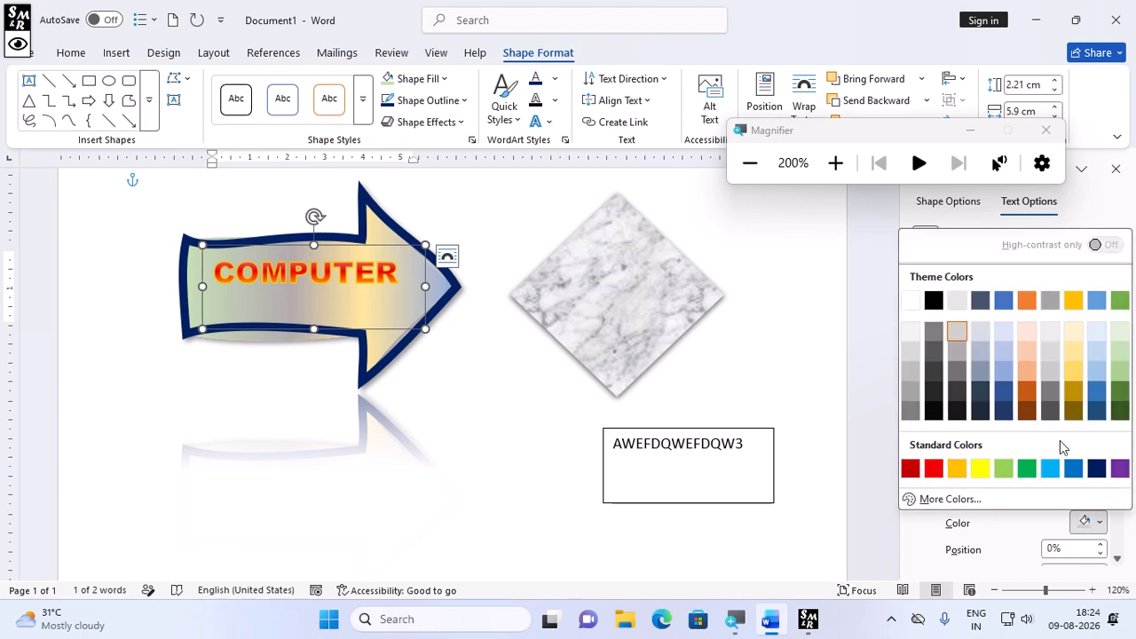
pyautogui.click(1003, 467)
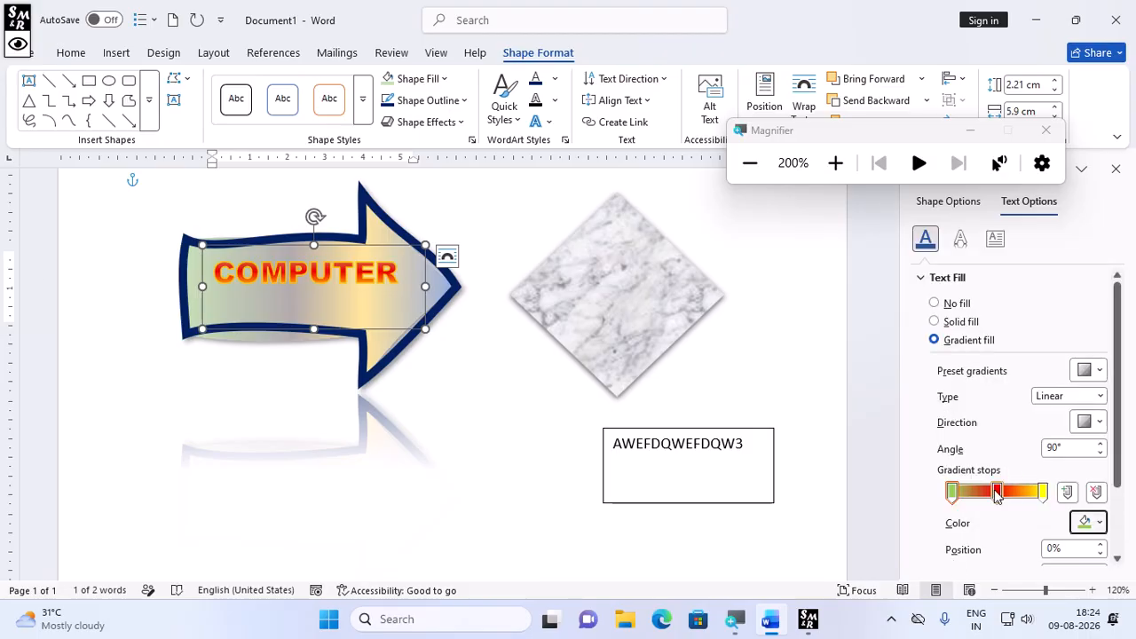
pyautogui.moveTo(997, 491); pyautogui.dragTo(983, 491)
pyautogui.moveTo(1040, 493); pyautogui.dragTo(1020, 494)
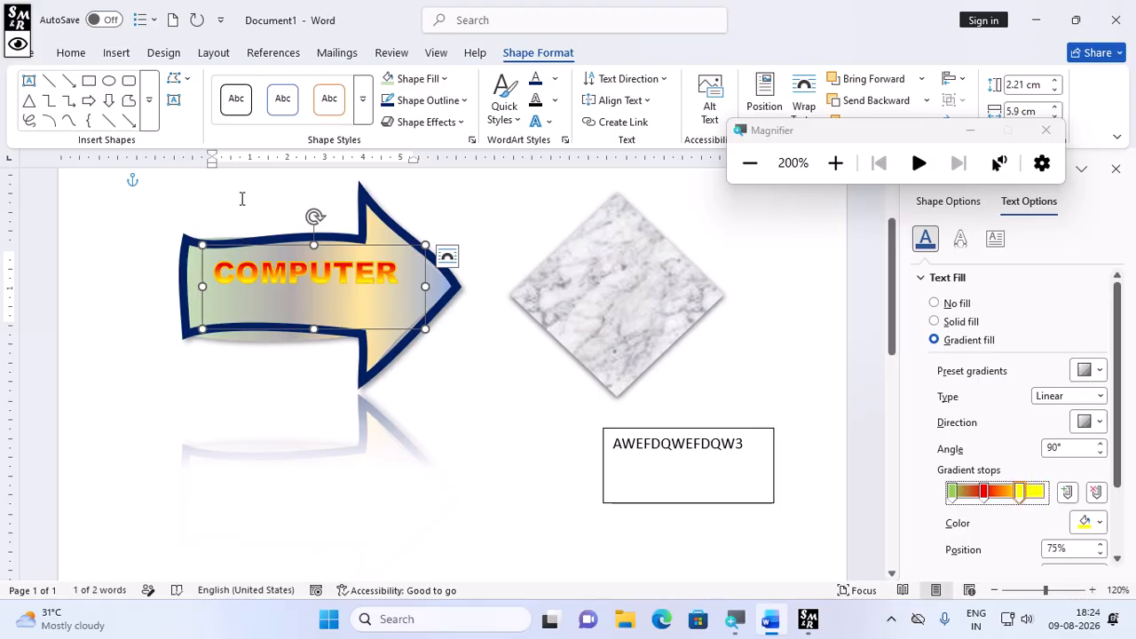
# Apply the horizontal linear gradient variation with a 0° angle to the COMPUTER text.
pyautogui.click(555, 81)
pyautogui.moveTo(667, 440)
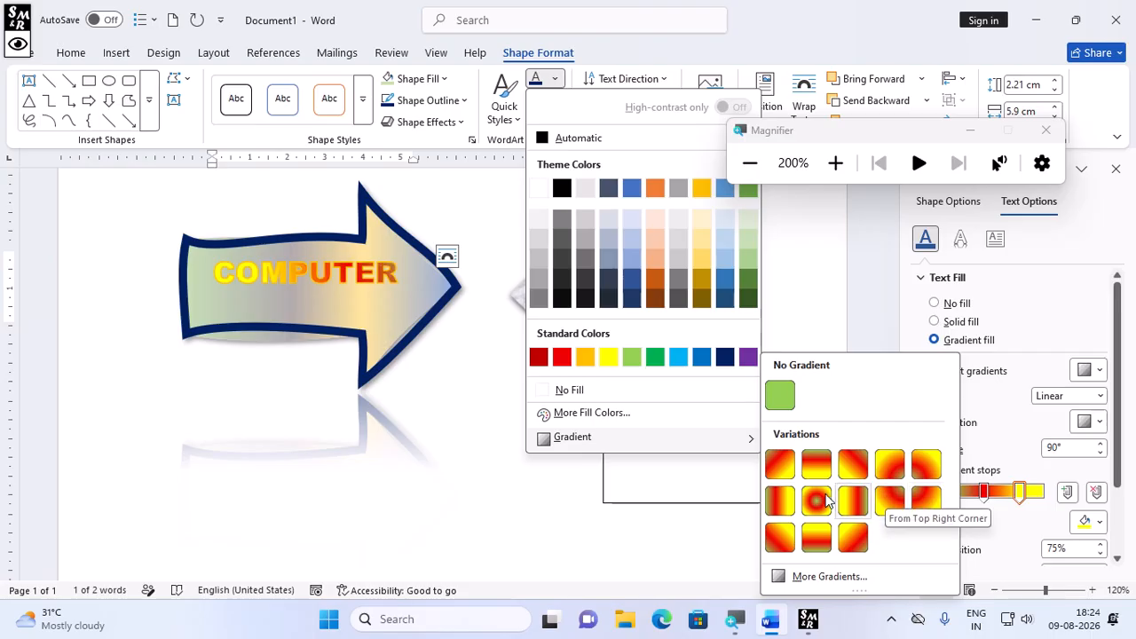
pyautogui.click(793, 497)
pyautogui.click(251, 250)
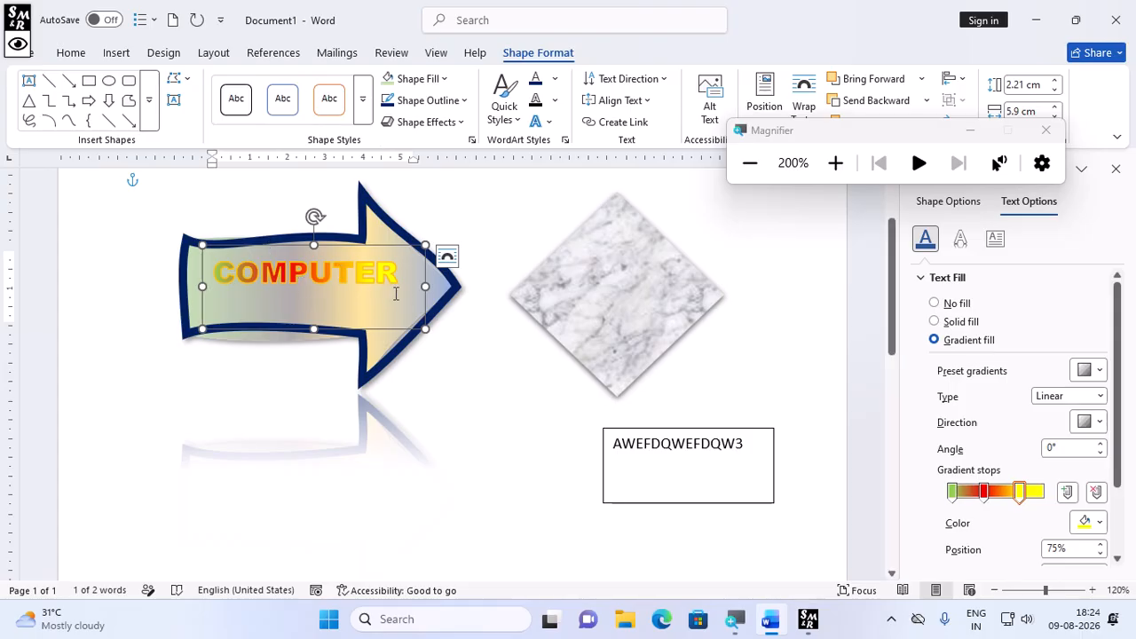
# Outline the COMPUTER text in the standard dark blue color with a 1½ pt weight.
pyautogui.moveTo(401, 271); pyautogui.dragTo(211, 272)
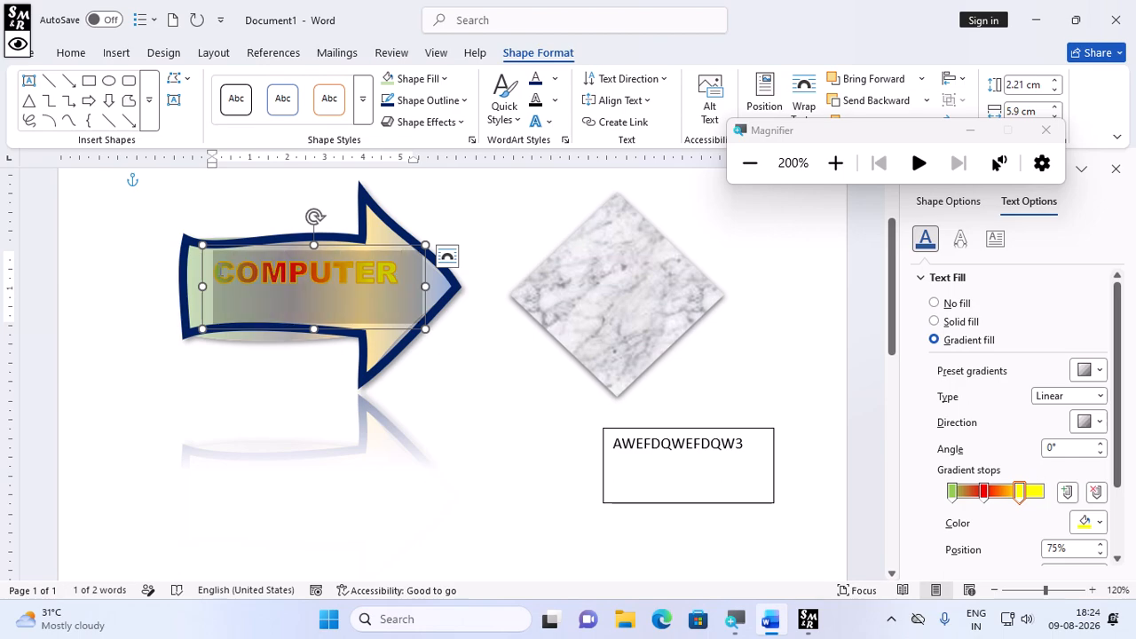
pyautogui.click(556, 105)
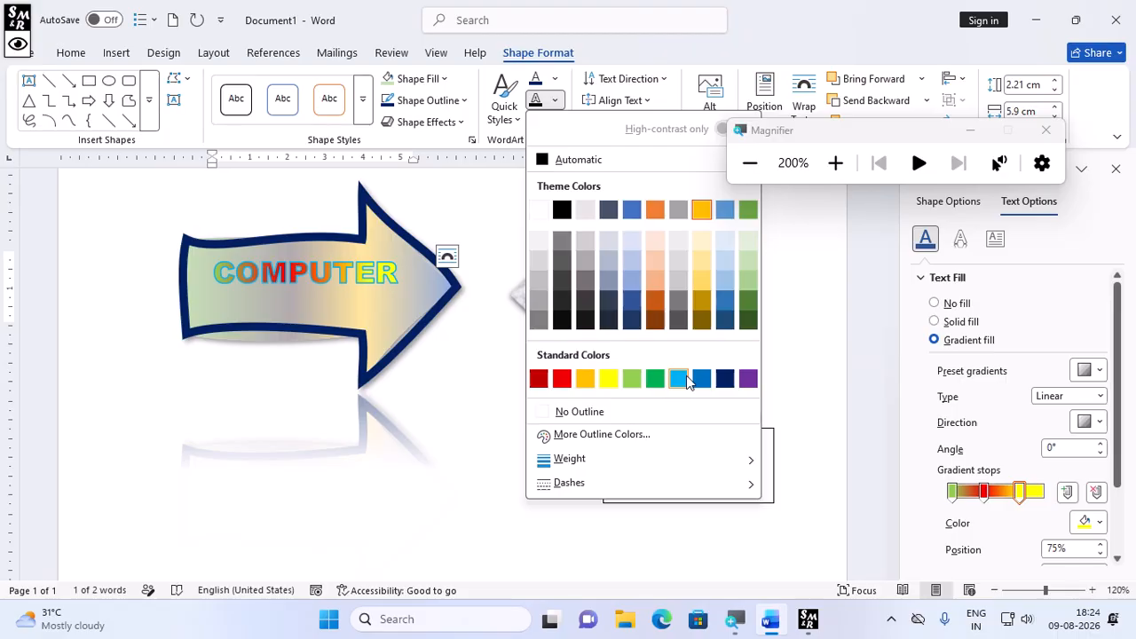
pyautogui.click(717, 379)
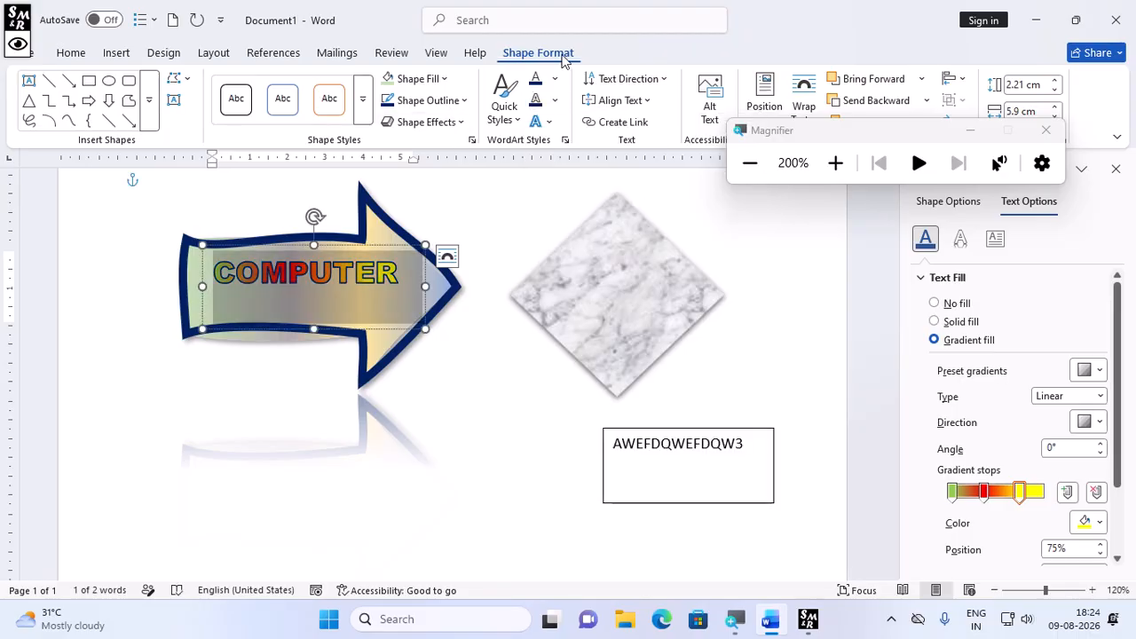
pyautogui.click(555, 100)
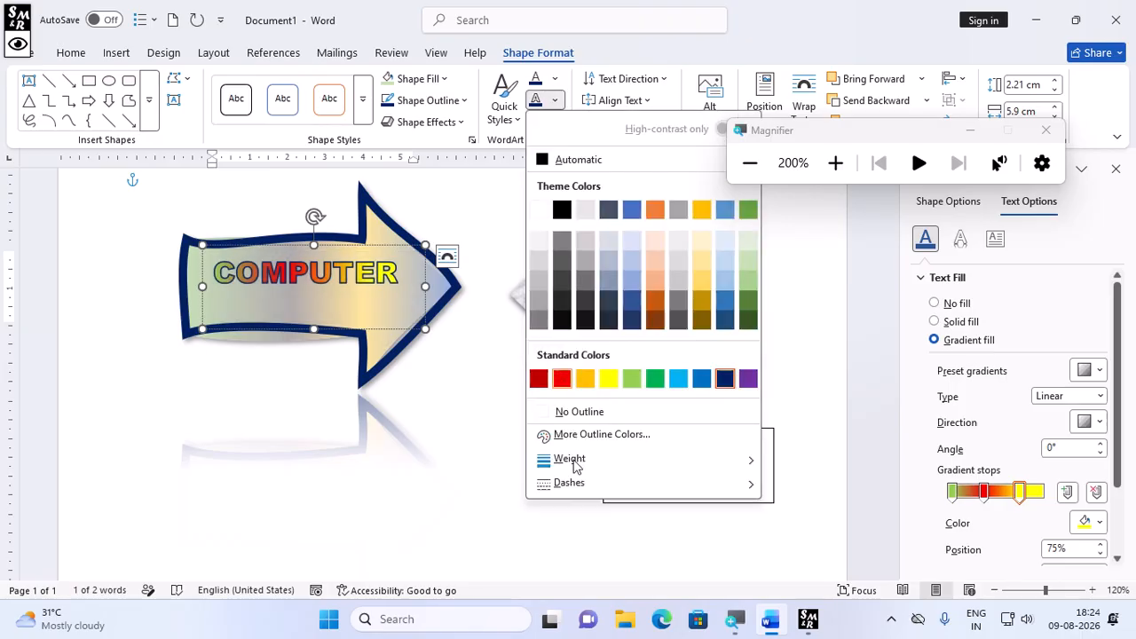
pyautogui.moveTo(577, 461)
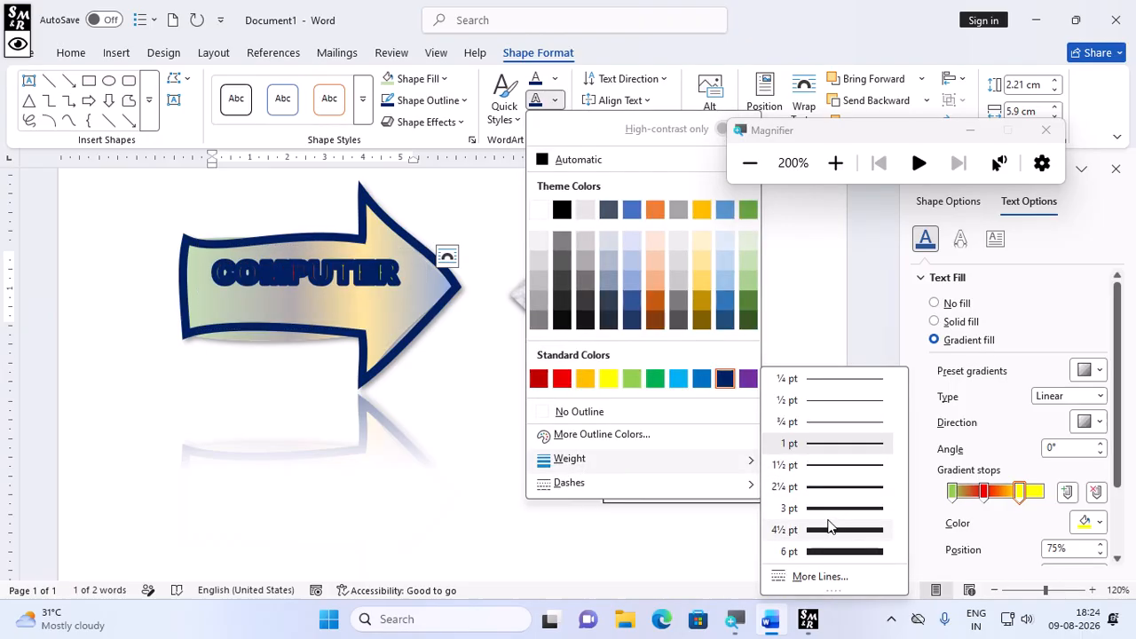
pyautogui.click(803, 472)
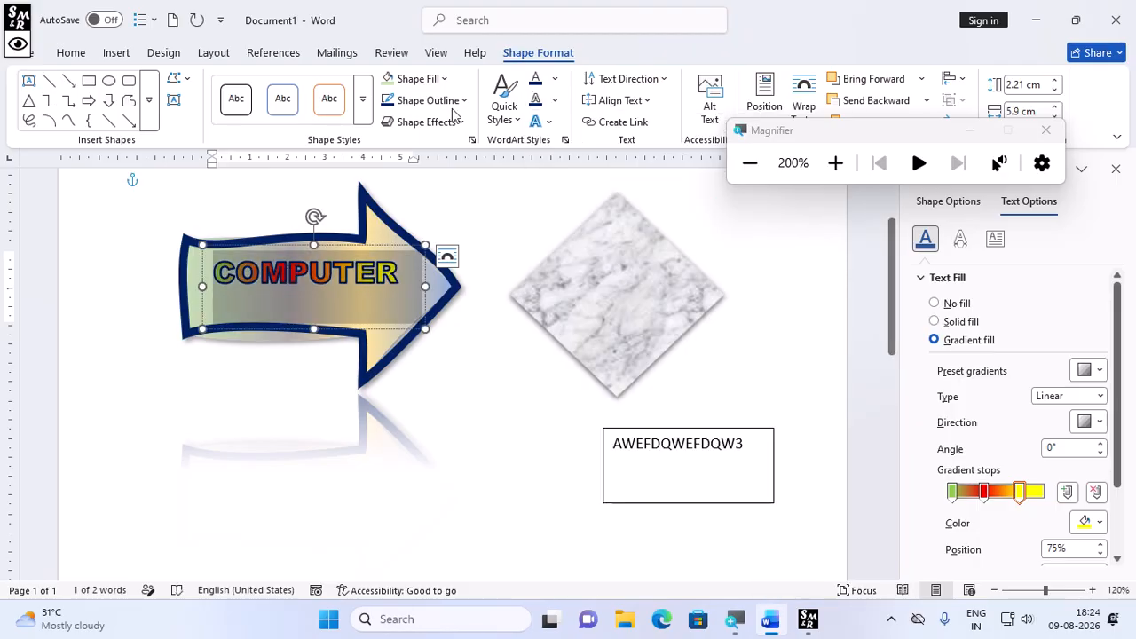
# Add a reflection to the COMPUTER text using the first variation in the second row.
pyautogui.click(539, 122)
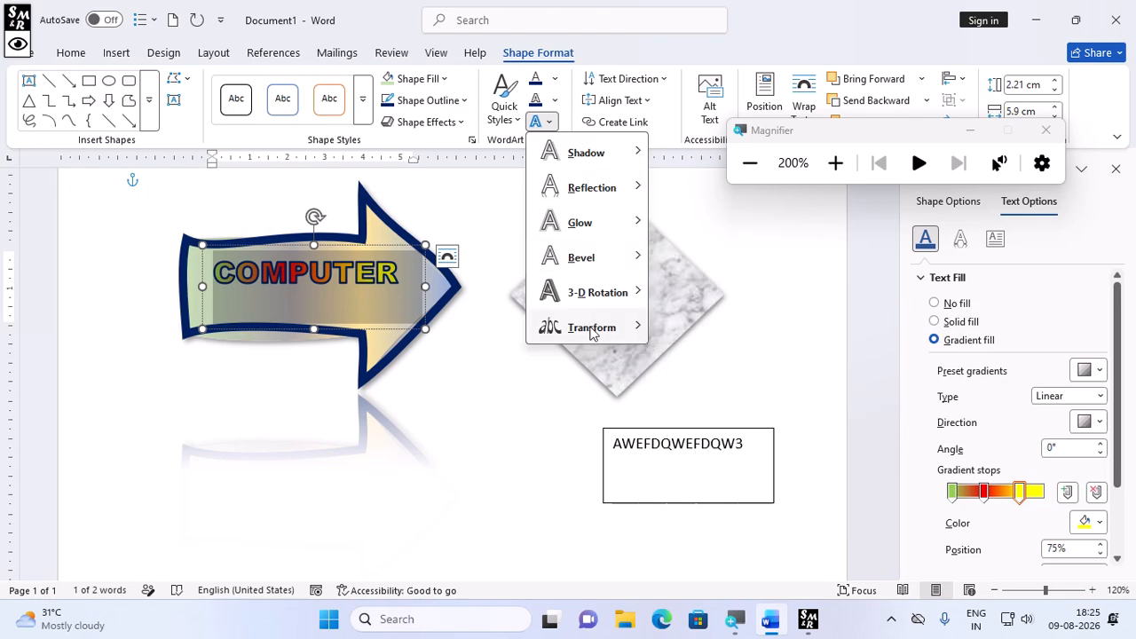
pyautogui.moveTo(592, 187)
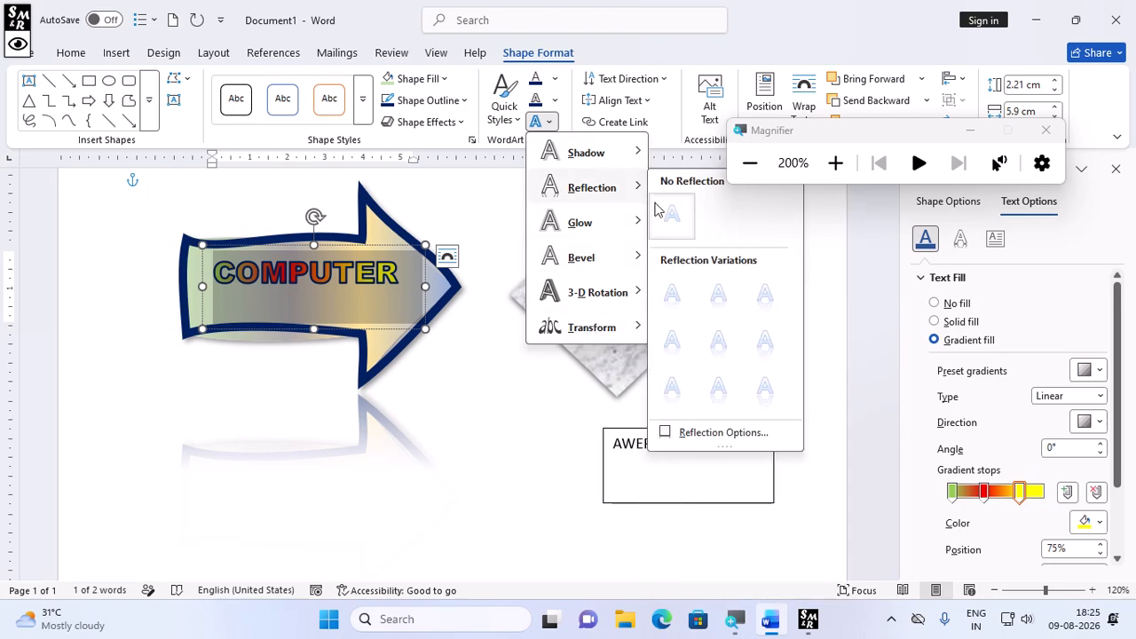
pyautogui.click(679, 350)
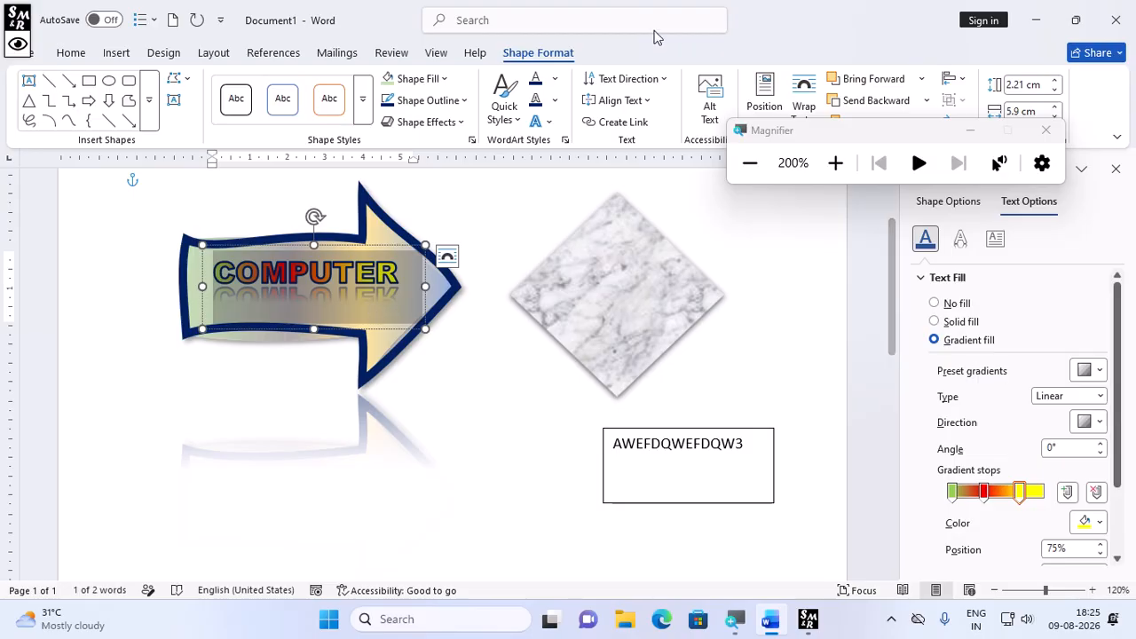
# Apply the first bevel in the second row of text bevel presets to the COMPUTER text.
pyautogui.click(543, 121)
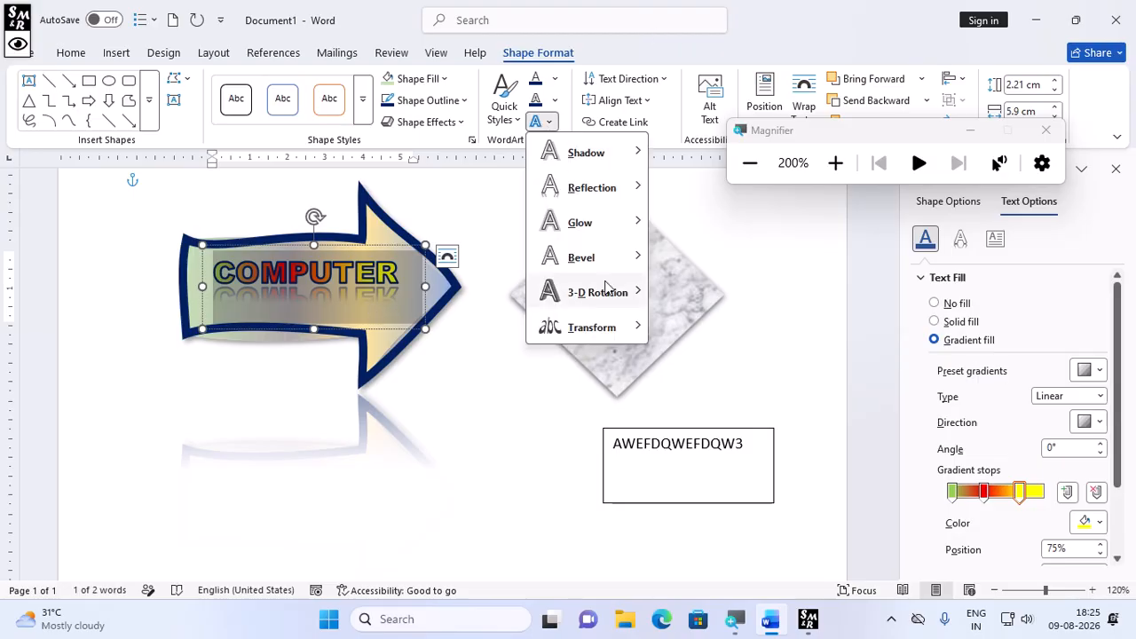
pyautogui.moveTo(603, 274)
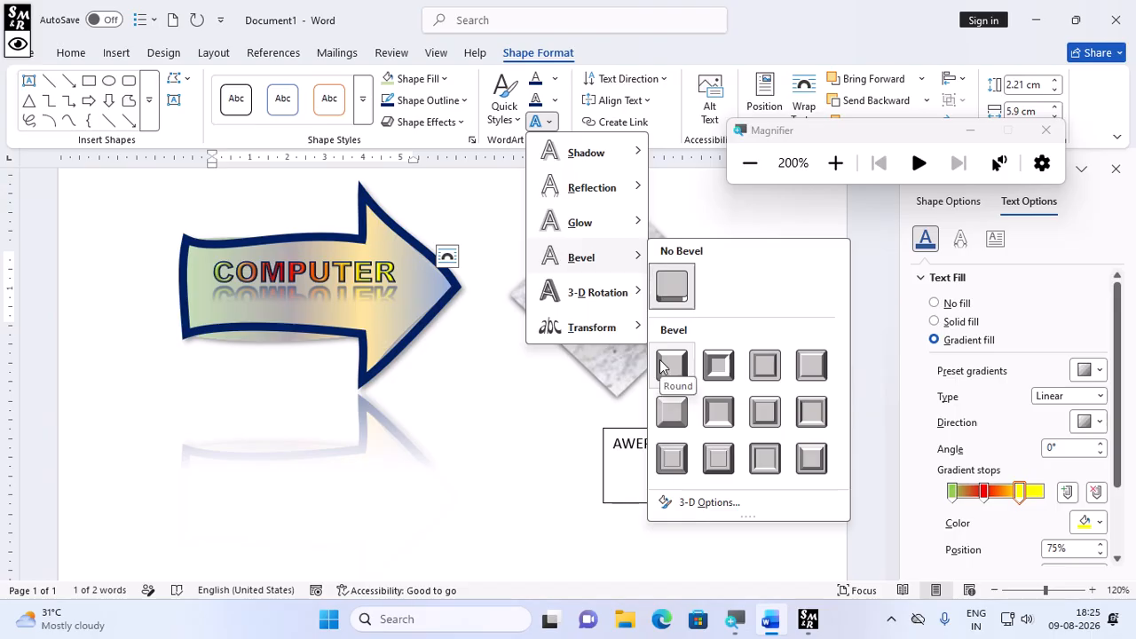
pyautogui.click(669, 417)
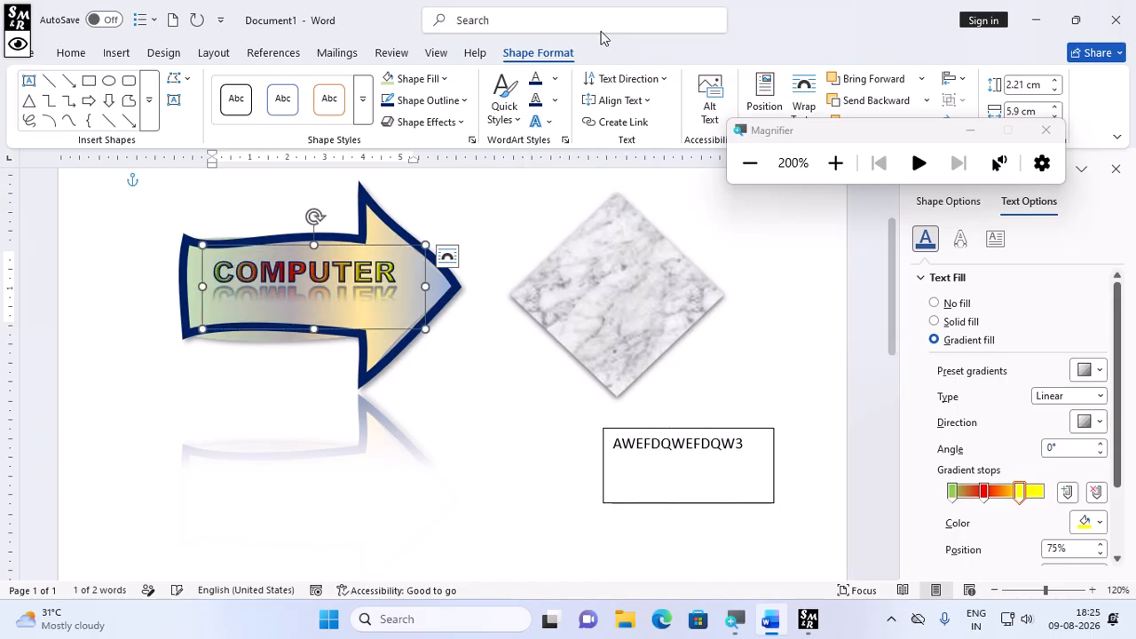
pyautogui.click(540, 122)
pyautogui.moveTo(604, 292)
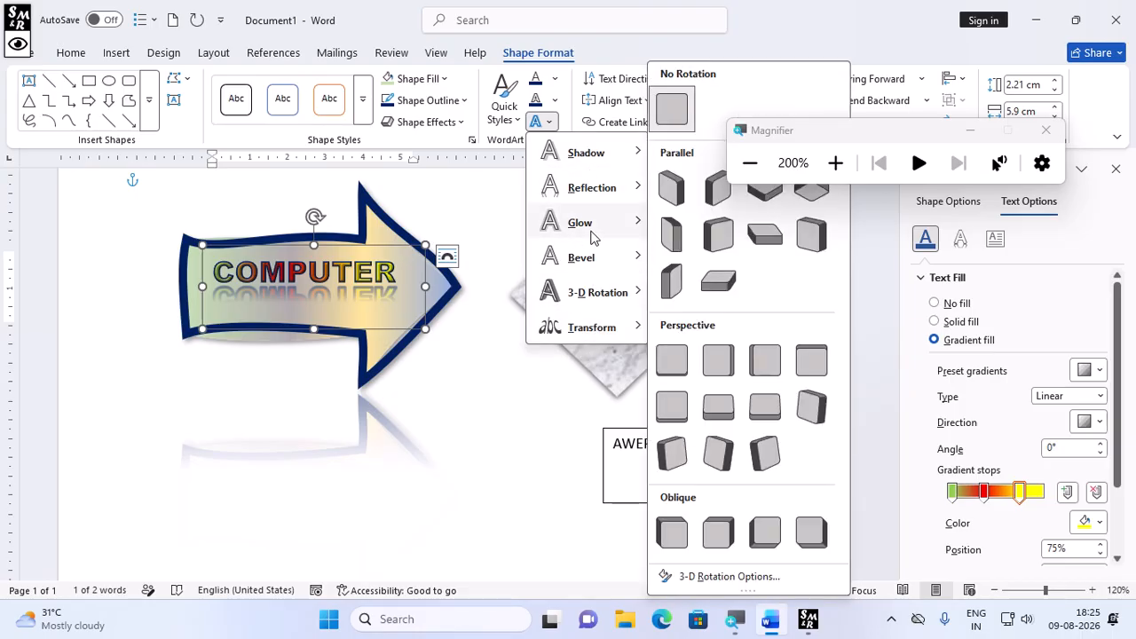
pyautogui.moveTo(586, 341)
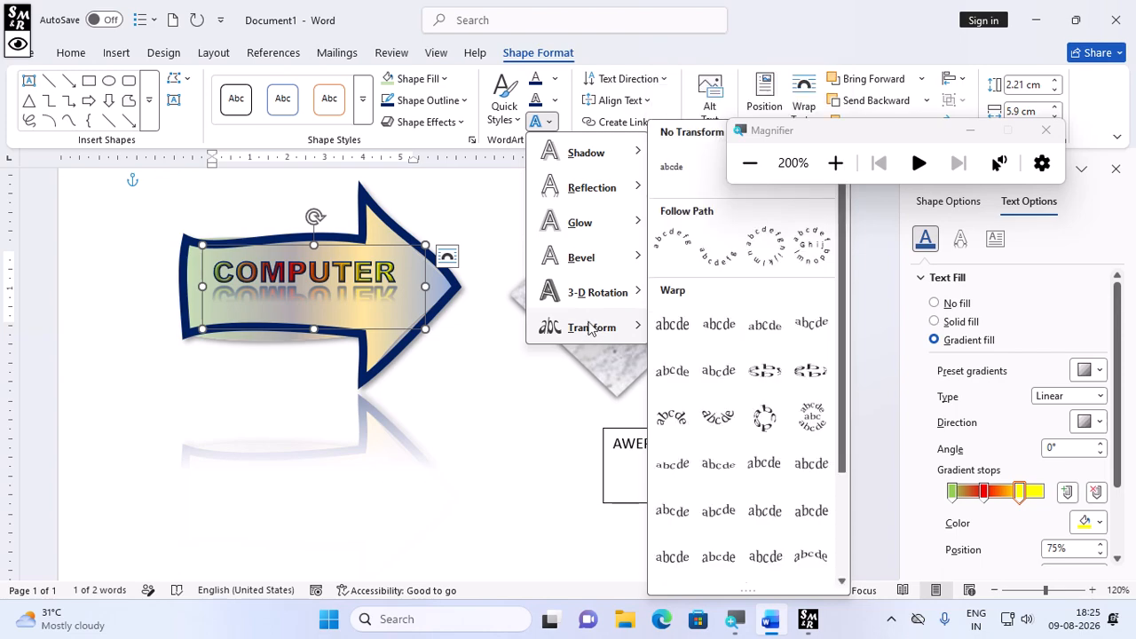
pyautogui.click(445, 425)
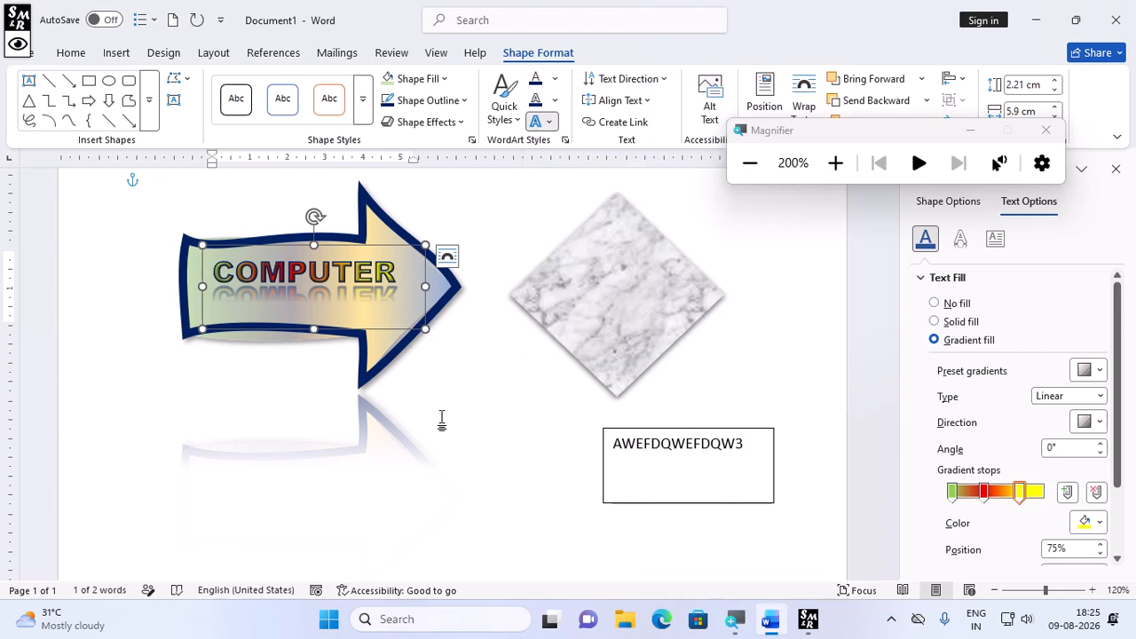
# Delete the AWEFDQWEFDQW3 text box below the marble diamond and close the formatting pane.
pyautogui.scroll(-1, 444, 418)
pyautogui.scroll(-2, 715, 280)
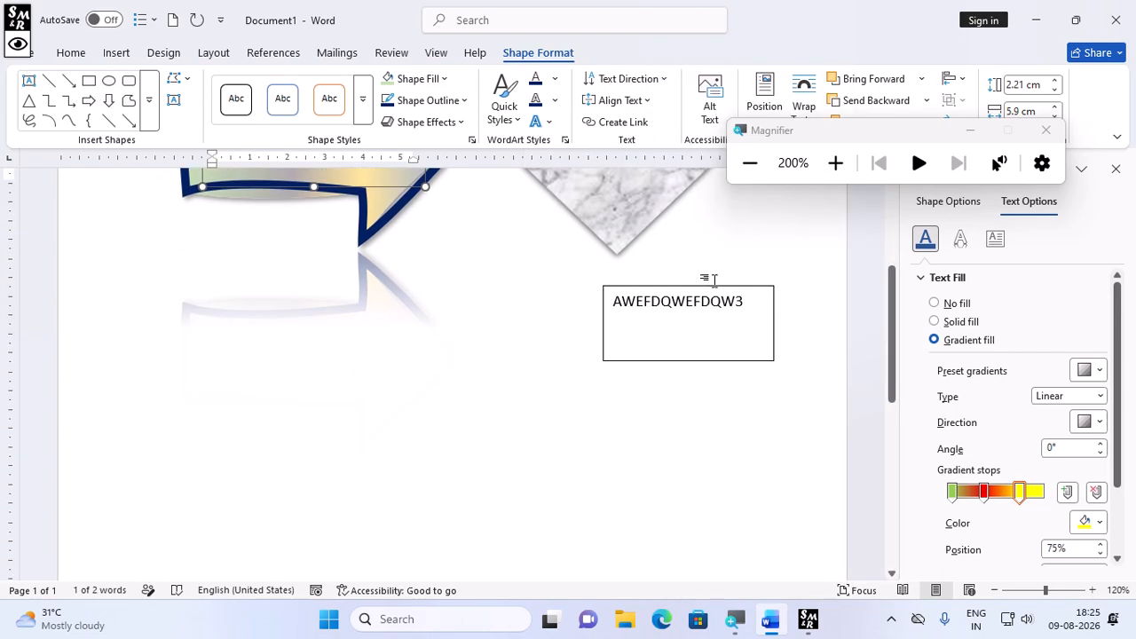
pyautogui.click(712, 280)
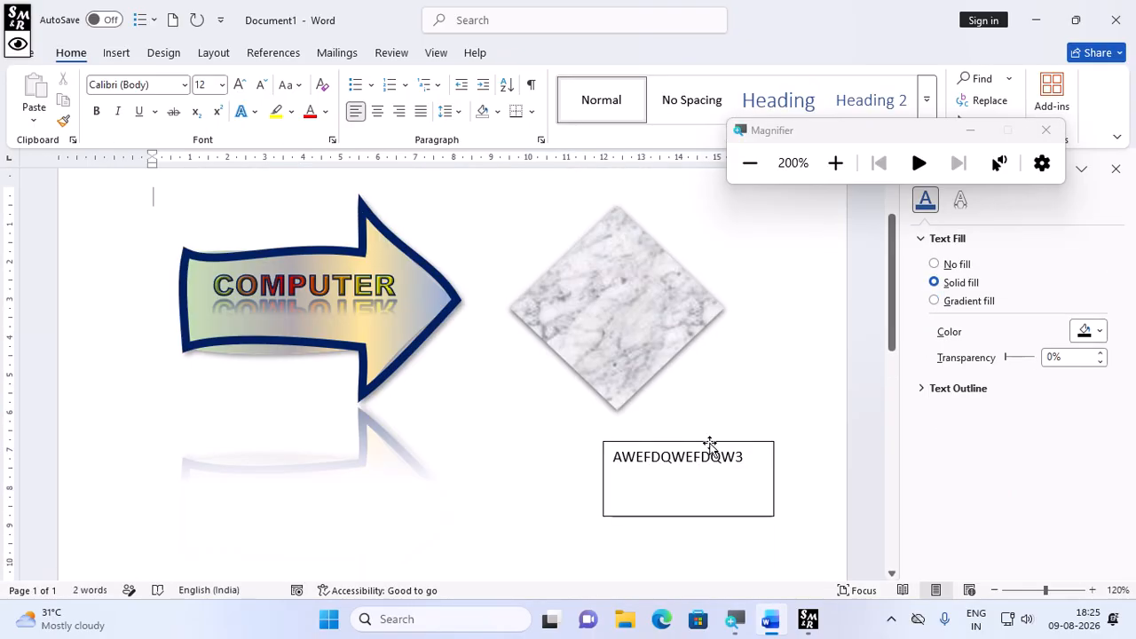
pyautogui.click(708, 439)
pyautogui.press('Delete')
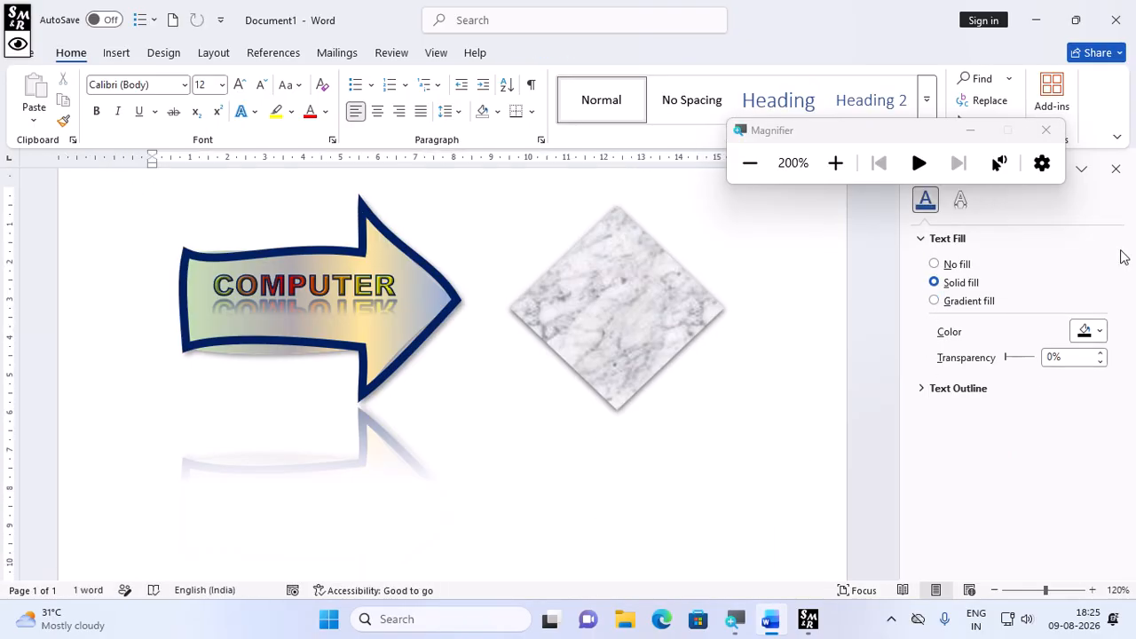
pyautogui.click(1112, 166)
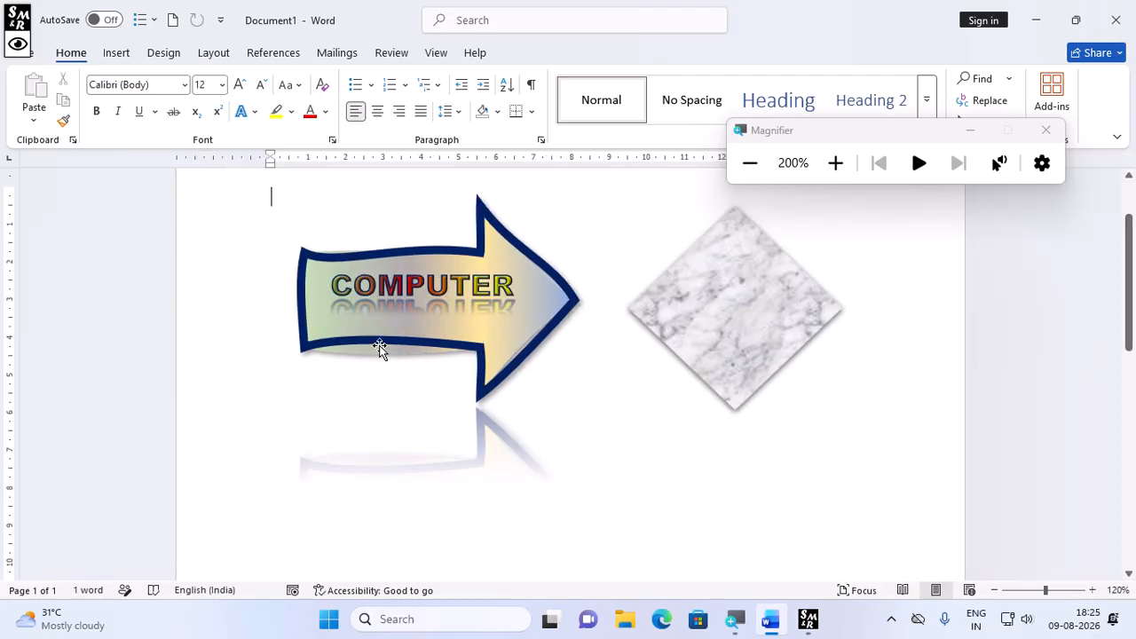
# Draw a text box about 15.4 cm wide and 1.7 cm high below the arrow and diamond shapes.
pyautogui.scroll(-2, 27, 218)
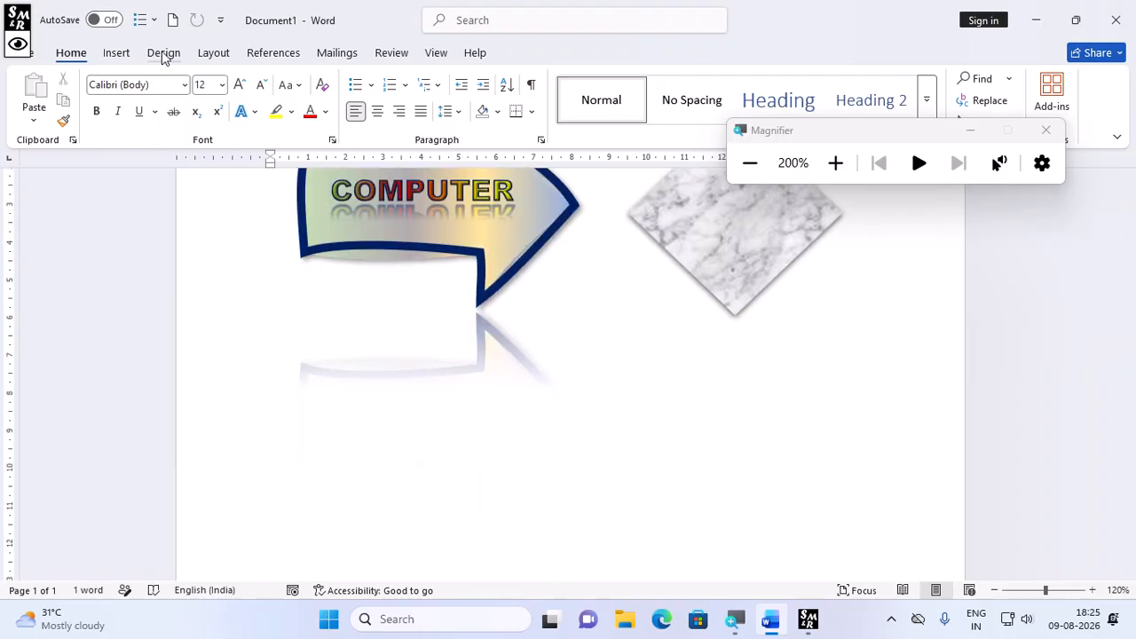
pyautogui.click(116, 53)
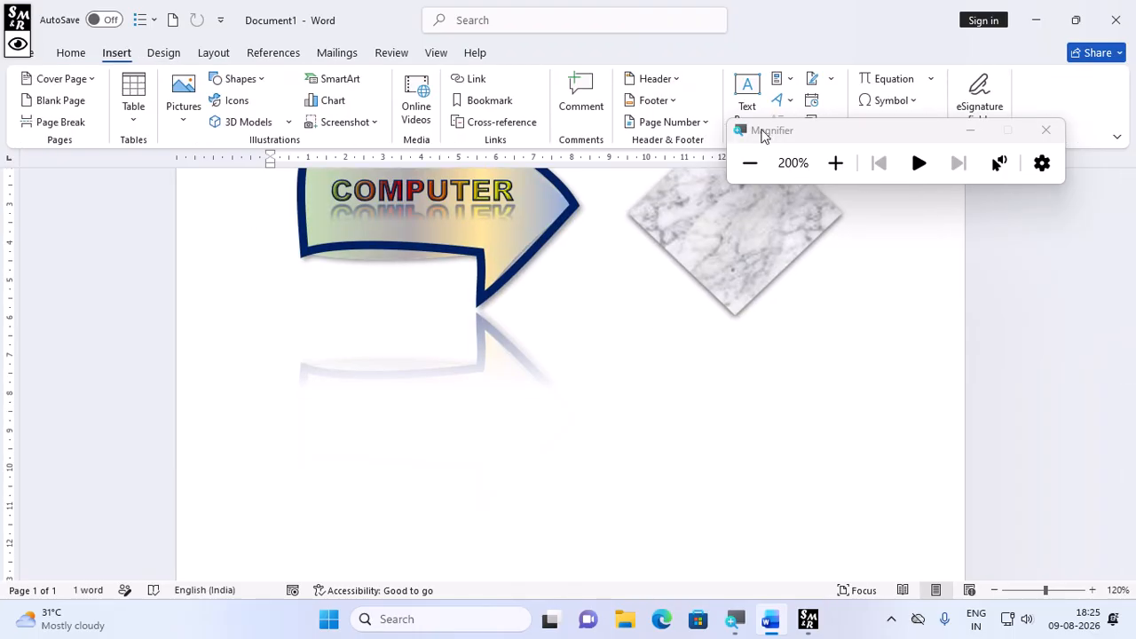
pyautogui.moveTo(761, 132); pyautogui.dragTo(817, 14)
pyautogui.click(750, 114)
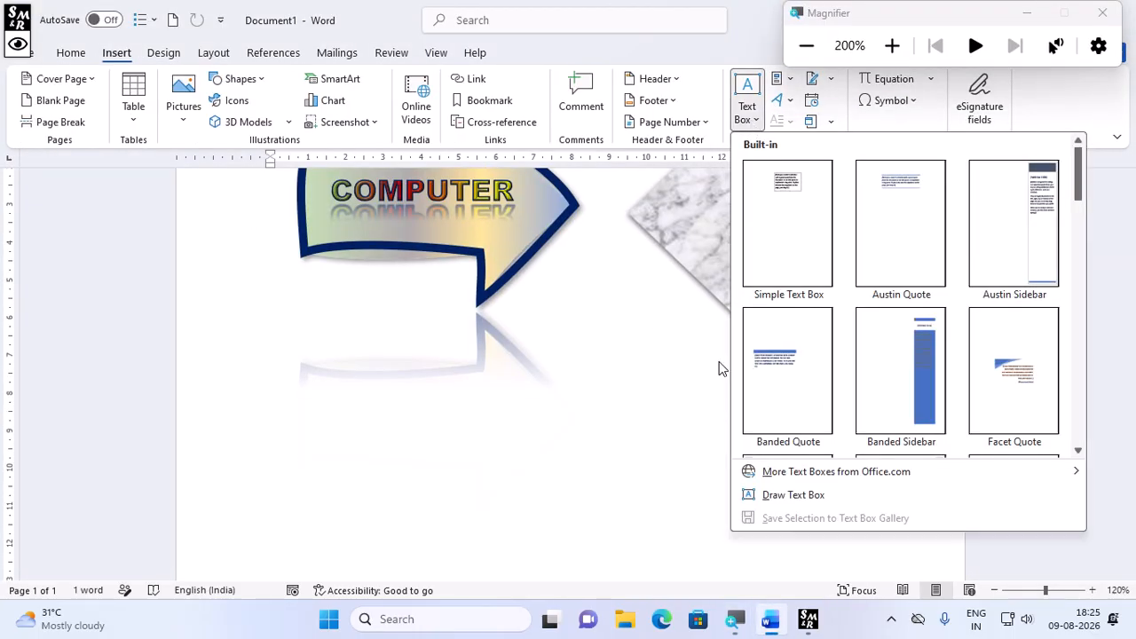
pyautogui.click(780, 496)
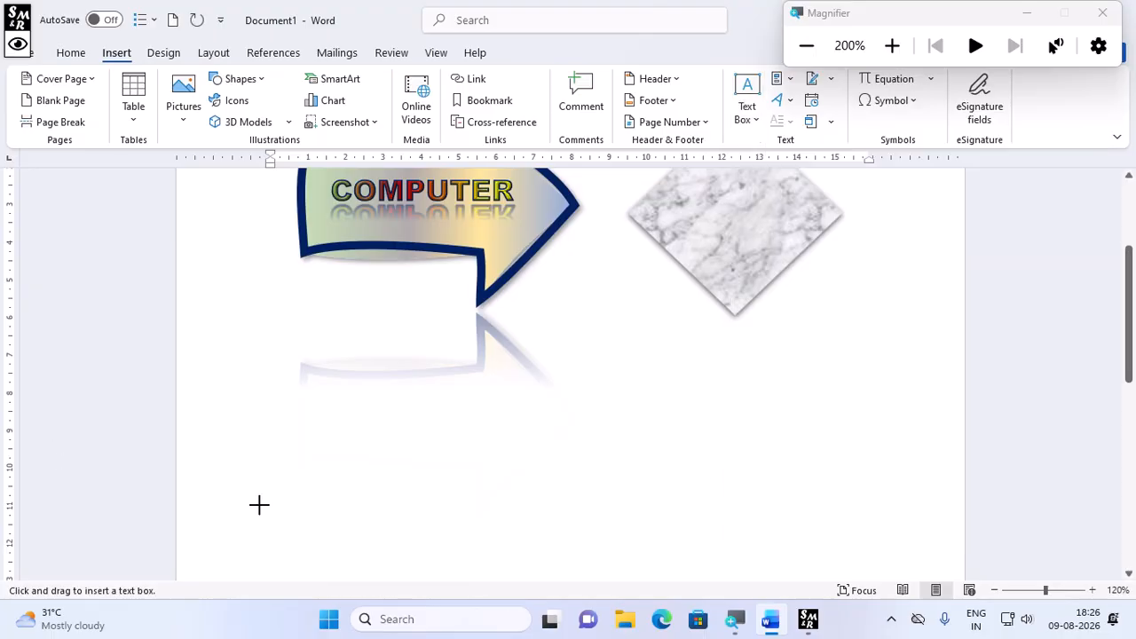
pyautogui.moveTo(279, 407)
pyautogui.mouseDown()
pyautogui.moveTo(816, 480)
pyautogui.moveTo(858, 470)
pyautogui.mouseUp()
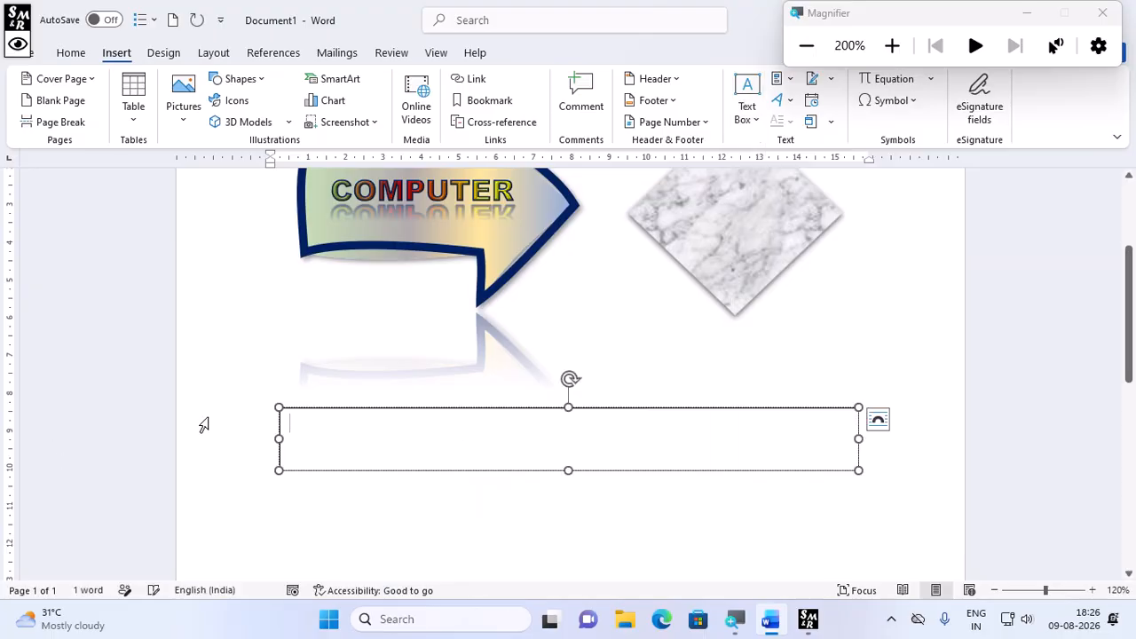
# Enter GARIA YOUTH COMPUTER TRAINING CENTRE in the new text box.
pyautogui.write('GARIA YOUTH C')
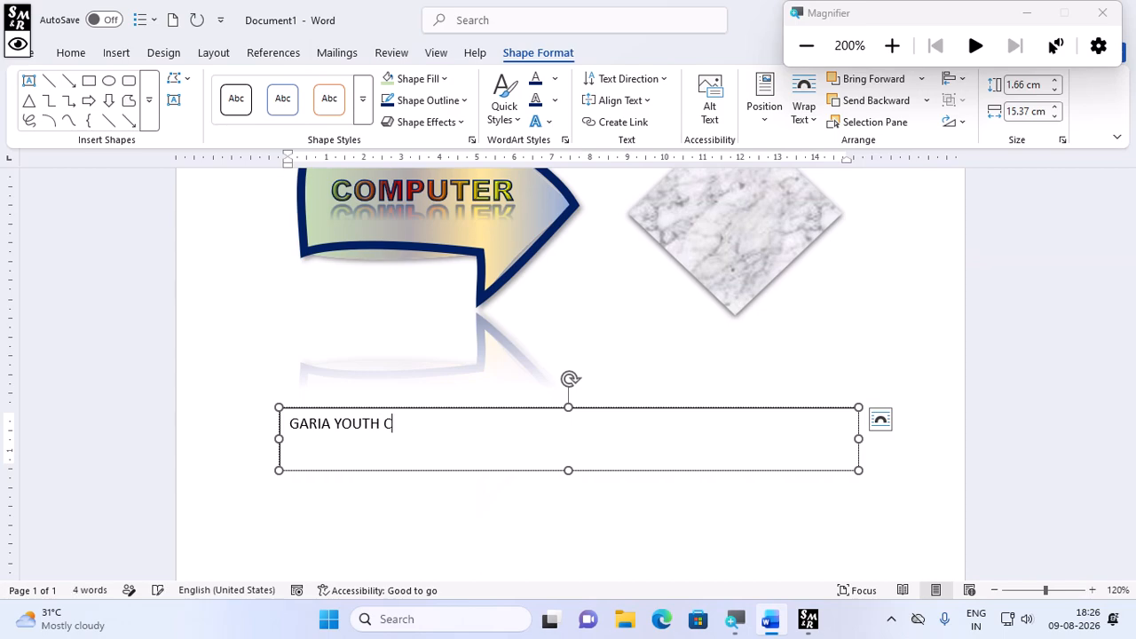
pyautogui.write('OMPUTER TRAININ')
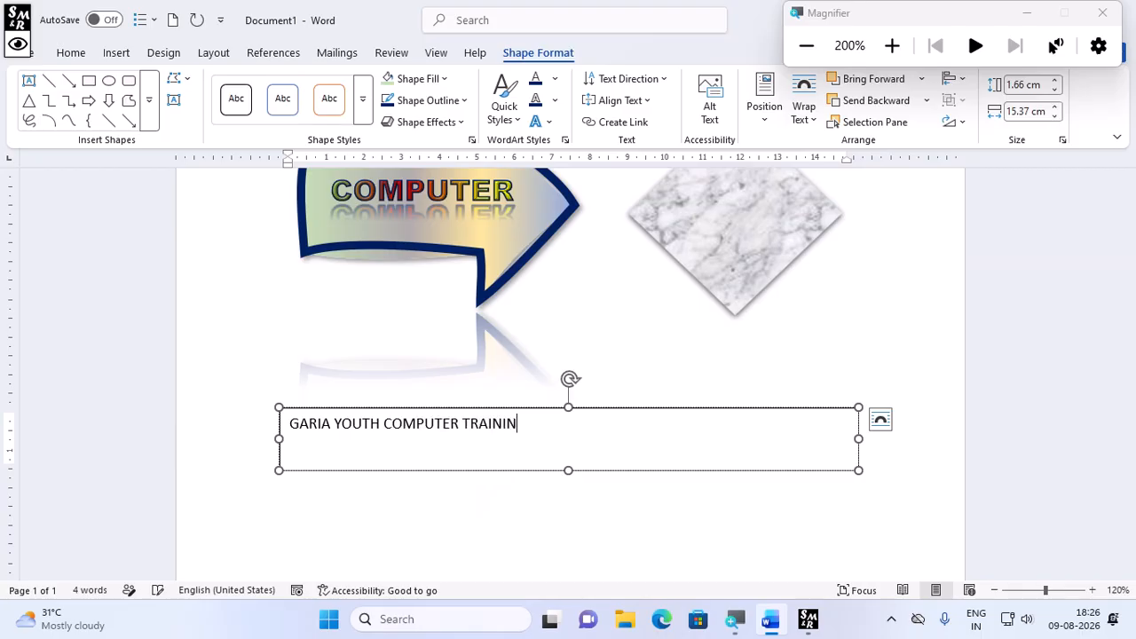
pyautogui.write('G CENTRE')
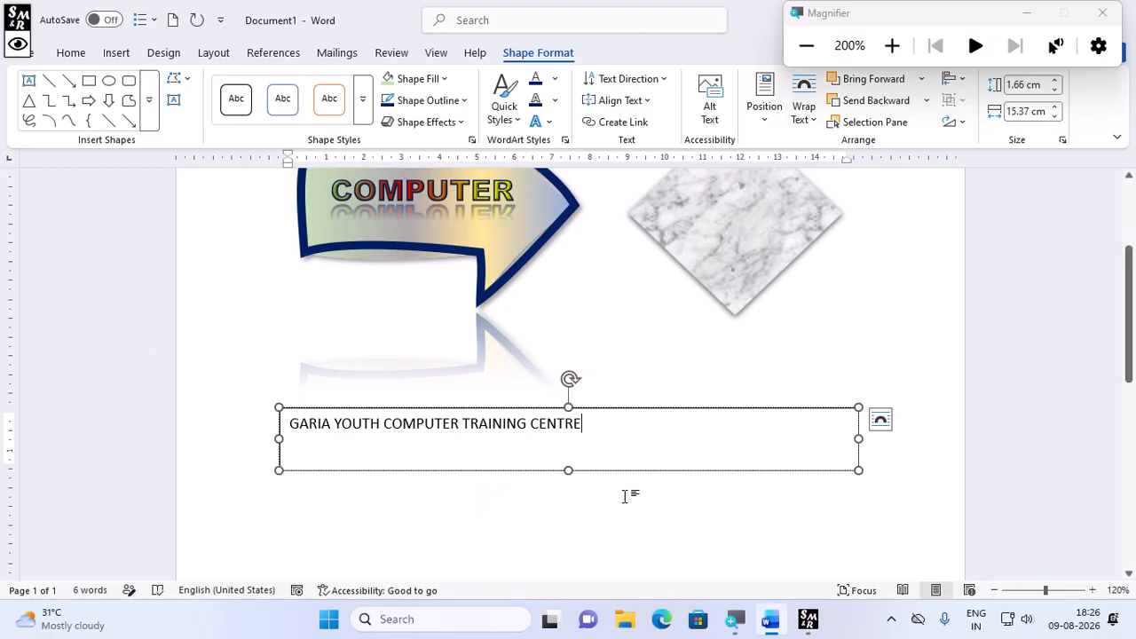
# Enlarge the training centre text to 18 pt and narrow its text box to about 12.3 cm.
pyautogui.hotkey('ctrl', 'a')
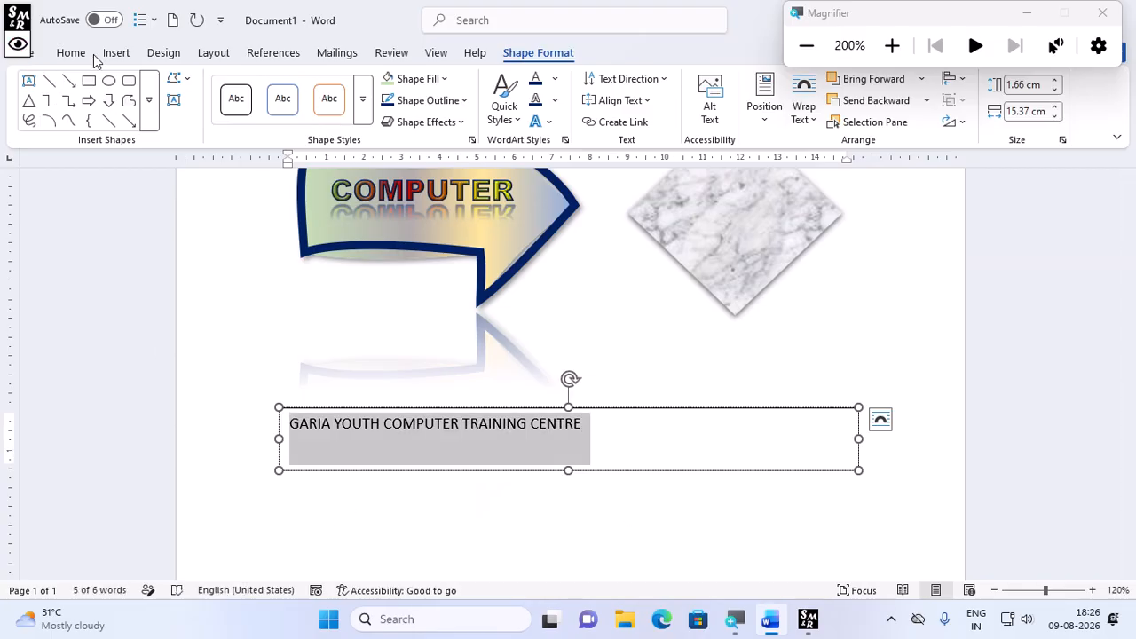
pyautogui.click(72, 54)
pyautogui.click(239, 84)
pyautogui.click(239, 85)
pyautogui.click(239, 85)
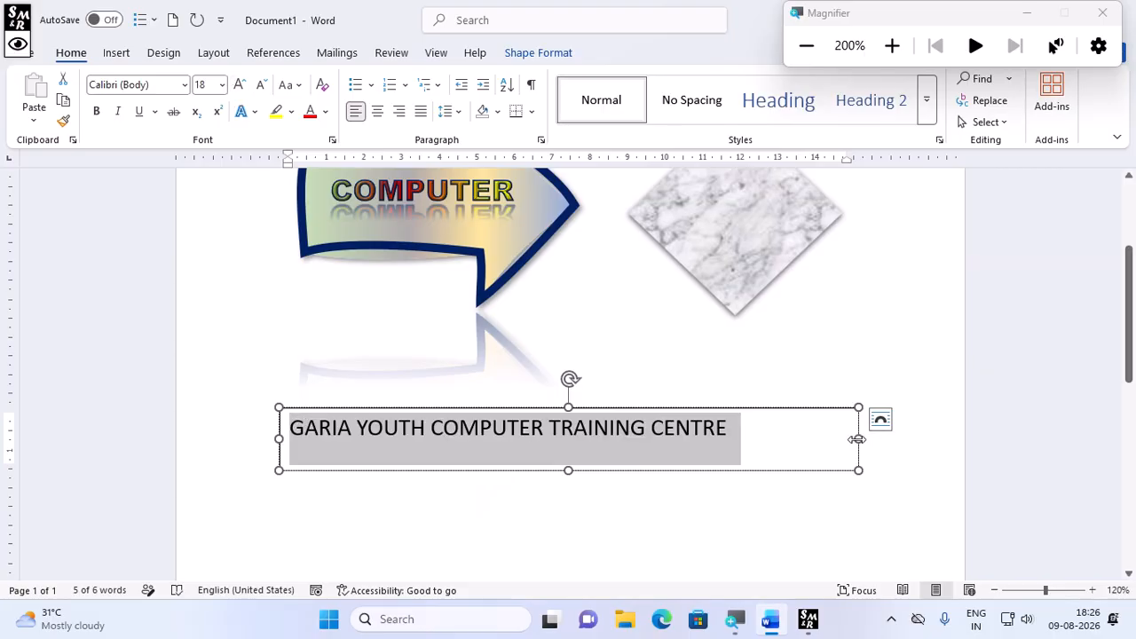
pyautogui.moveTo(857, 438); pyautogui.dragTo(741, 438)
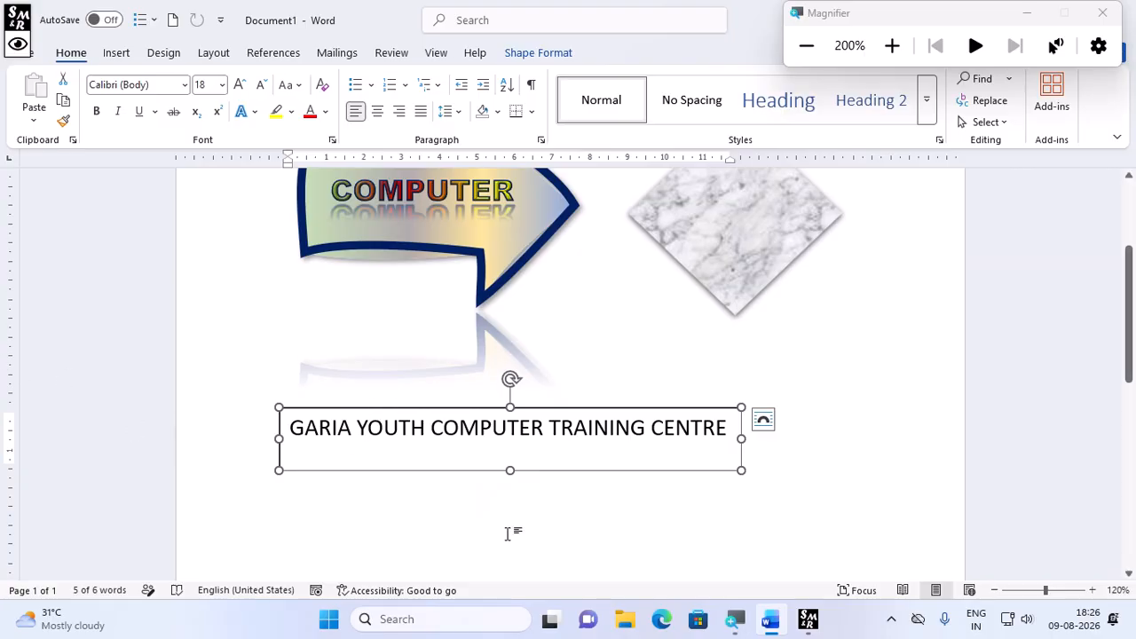
pyautogui.click(474, 541)
pyautogui.scroll(-1, 605, 503)
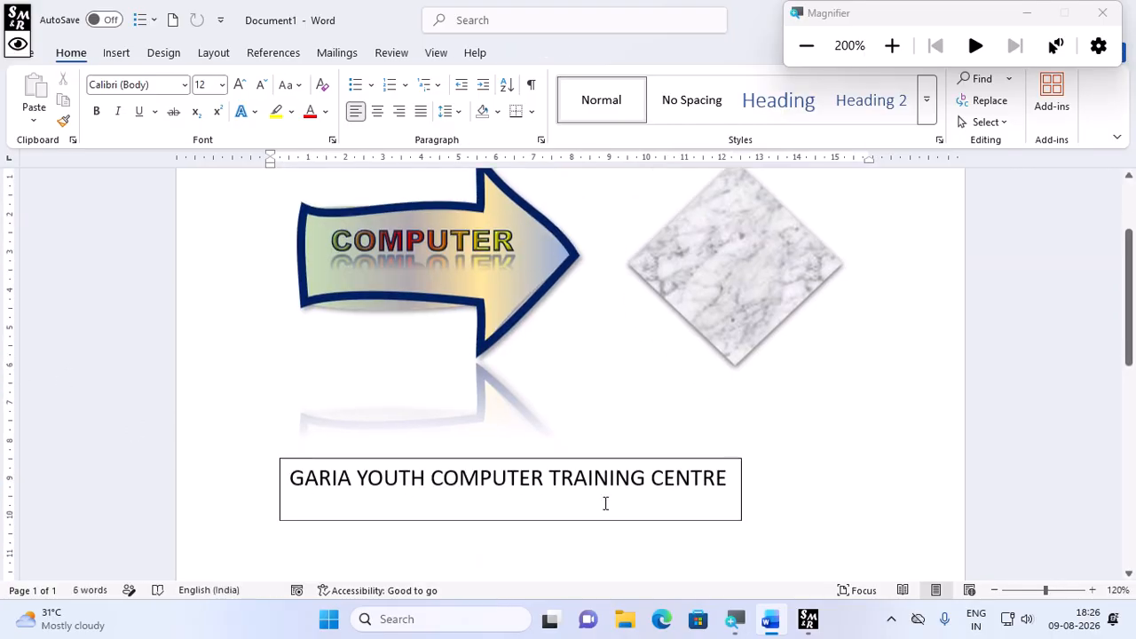
pyautogui.scroll(-1, 605, 503)
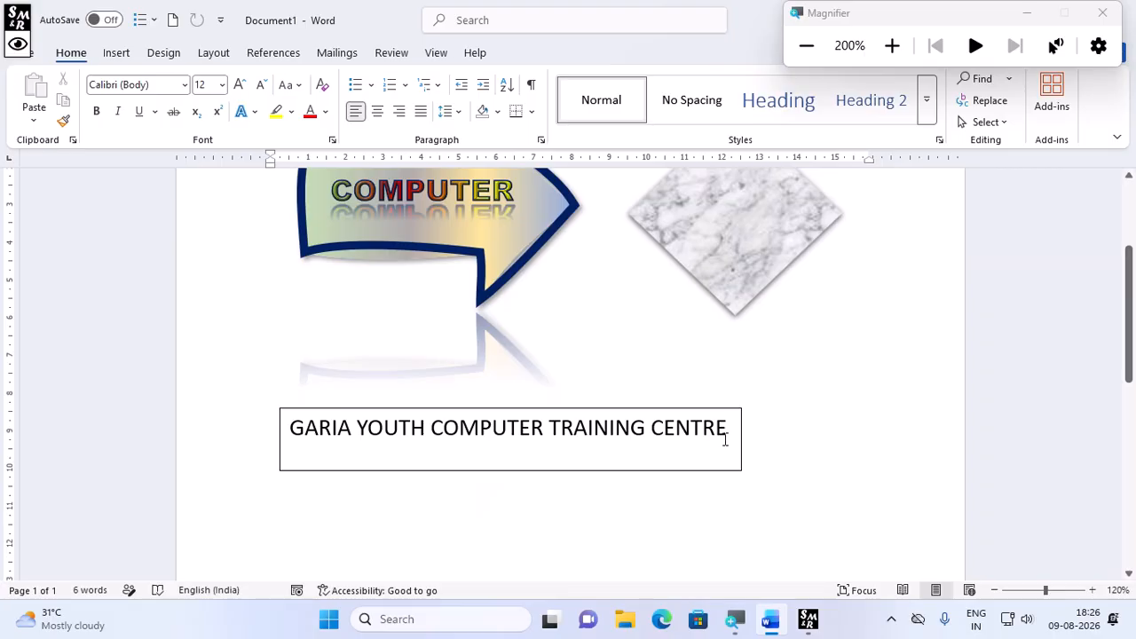
# Remove the outline from the GARIA YOUTH COMPUTER TRAINING CENTRE text box.
pyautogui.click(725, 438)
pyautogui.click(540, 53)
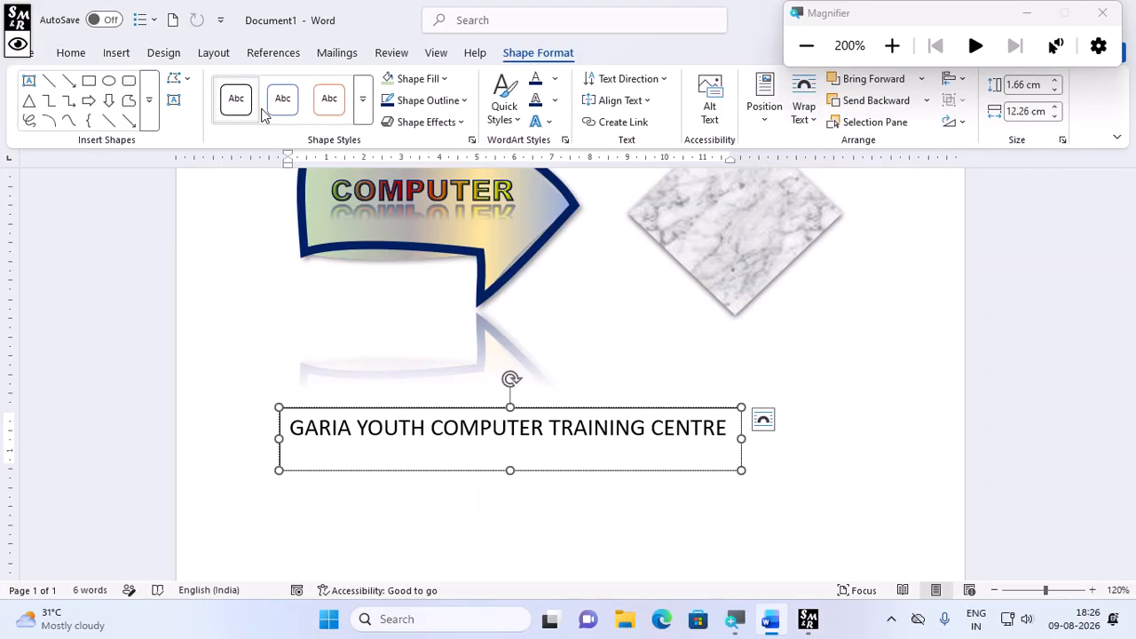
pyautogui.click(426, 101)
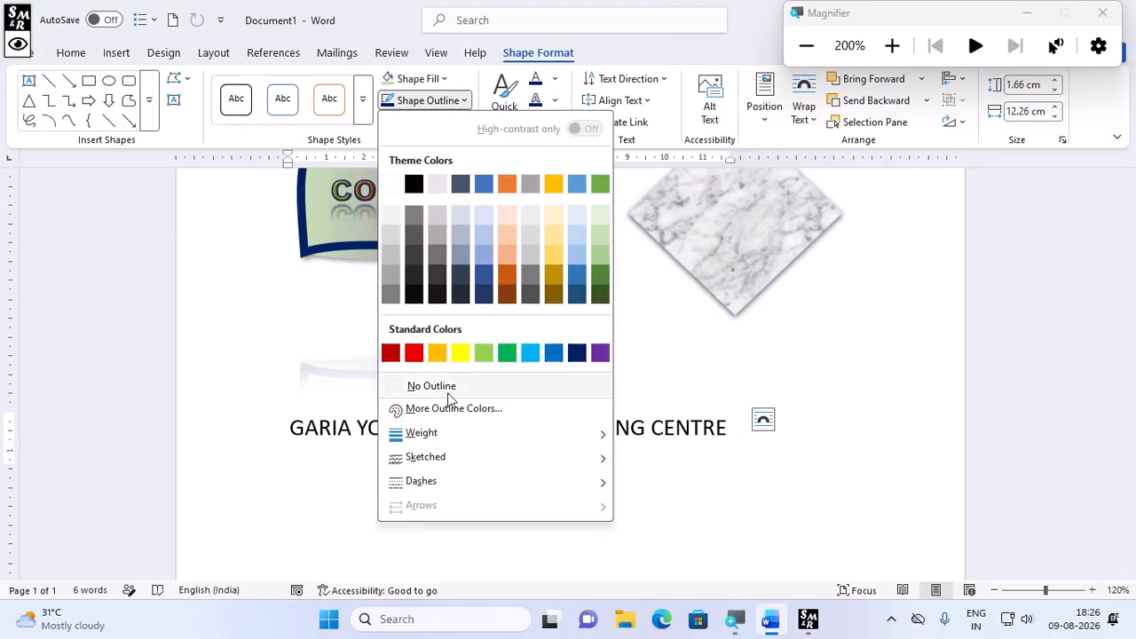
pyautogui.click(450, 390)
pyautogui.click(476, 477)
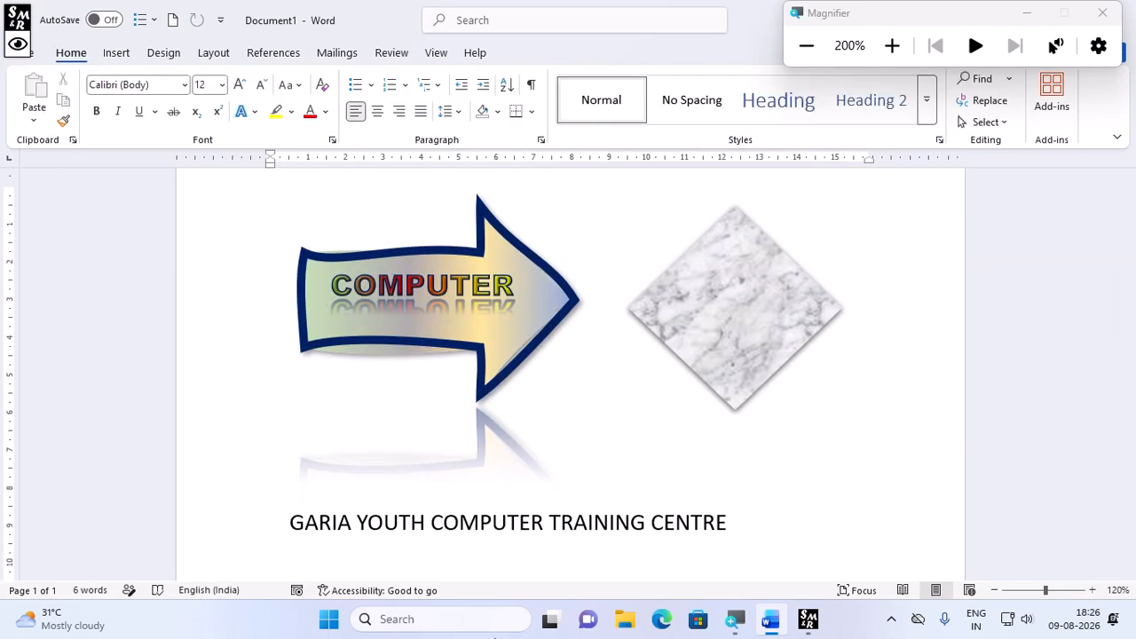
# Bend the GARIA YOUTH COMPUTER TRAINING CENTRE text into an upward arch with a Follow Path transform text effect.
pyautogui.click(464, 533)
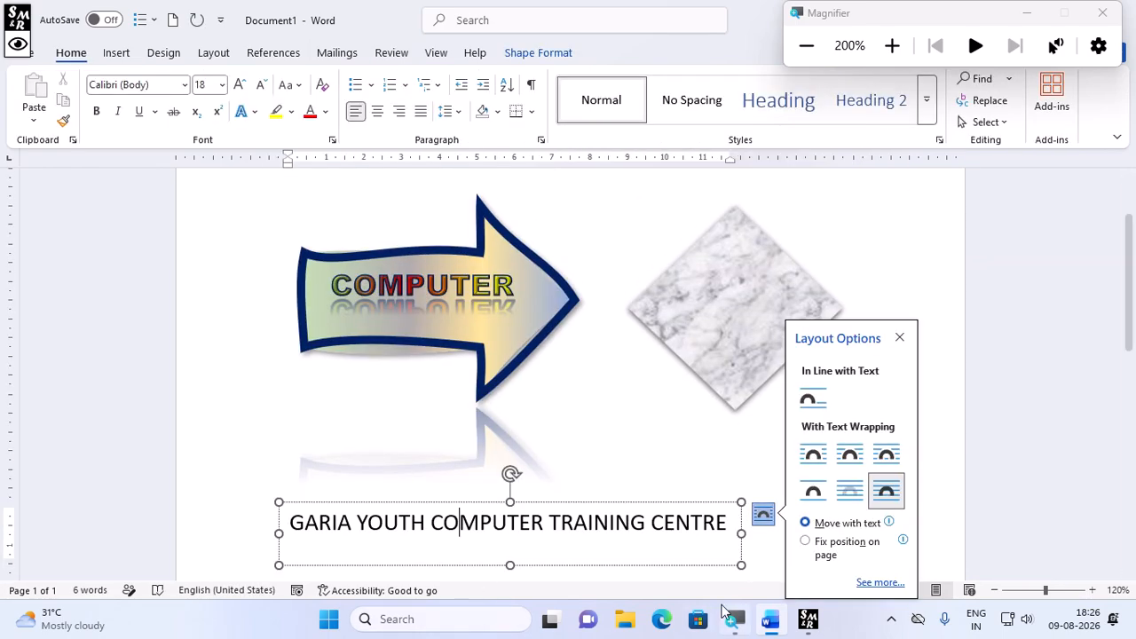
pyautogui.tripleClick(661, 526)
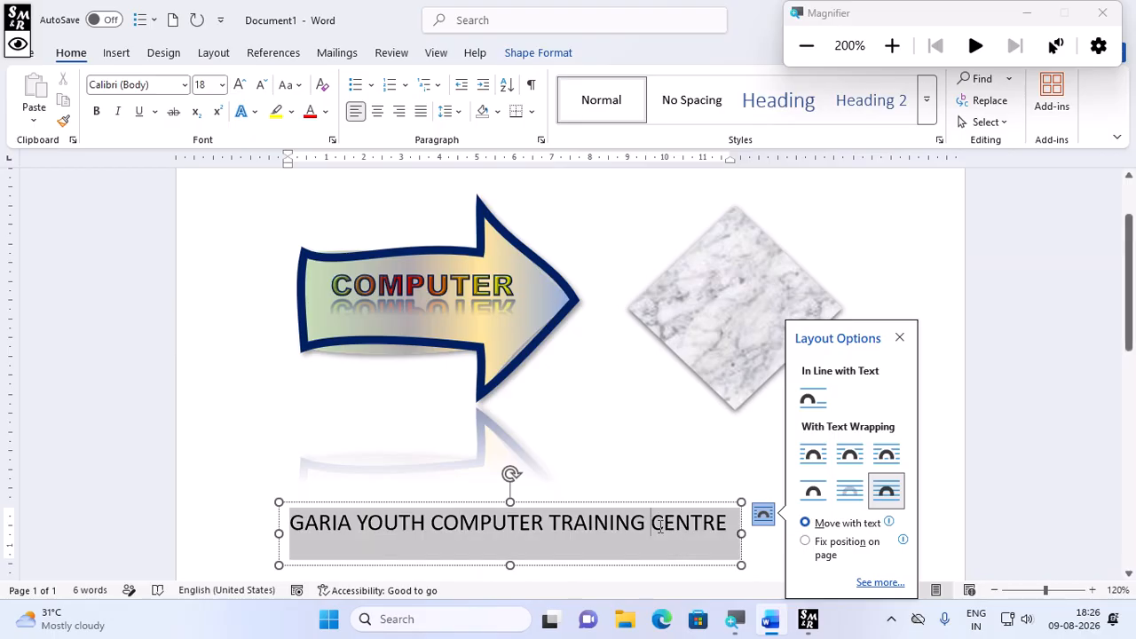
pyautogui.click(568, 57)
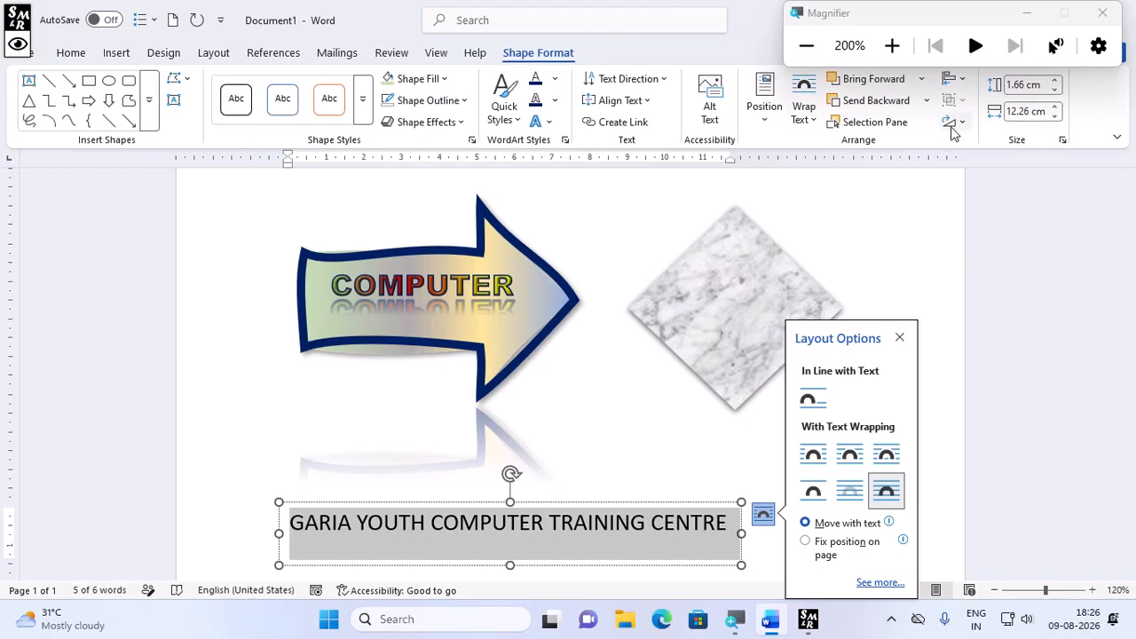
pyautogui.click(547, 125)
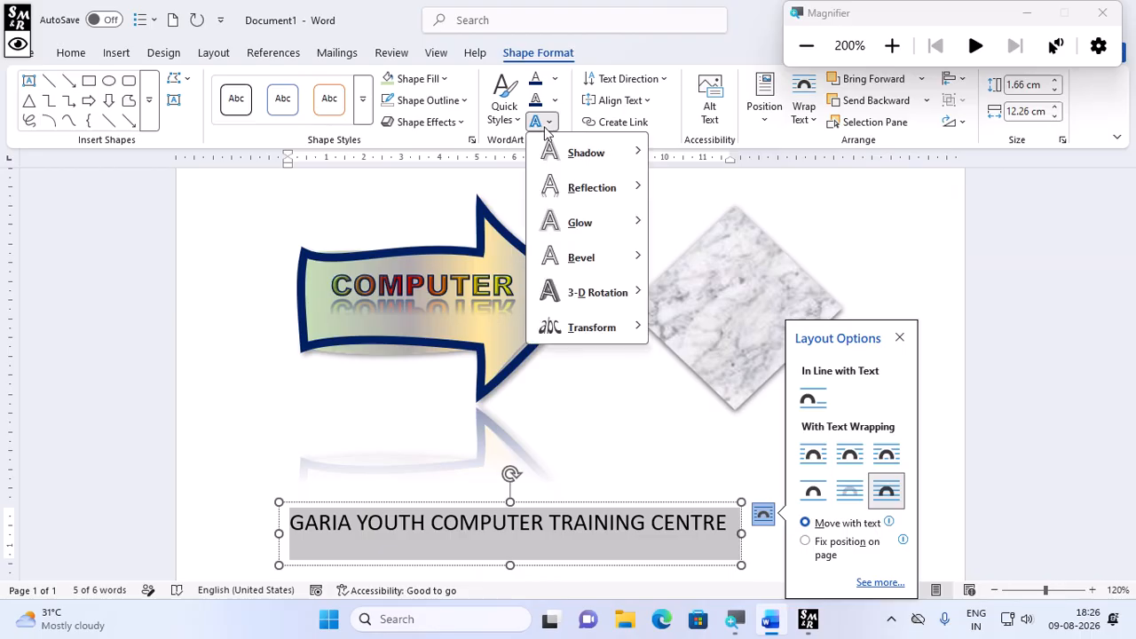
pyautogui.moveTo(566, 330)
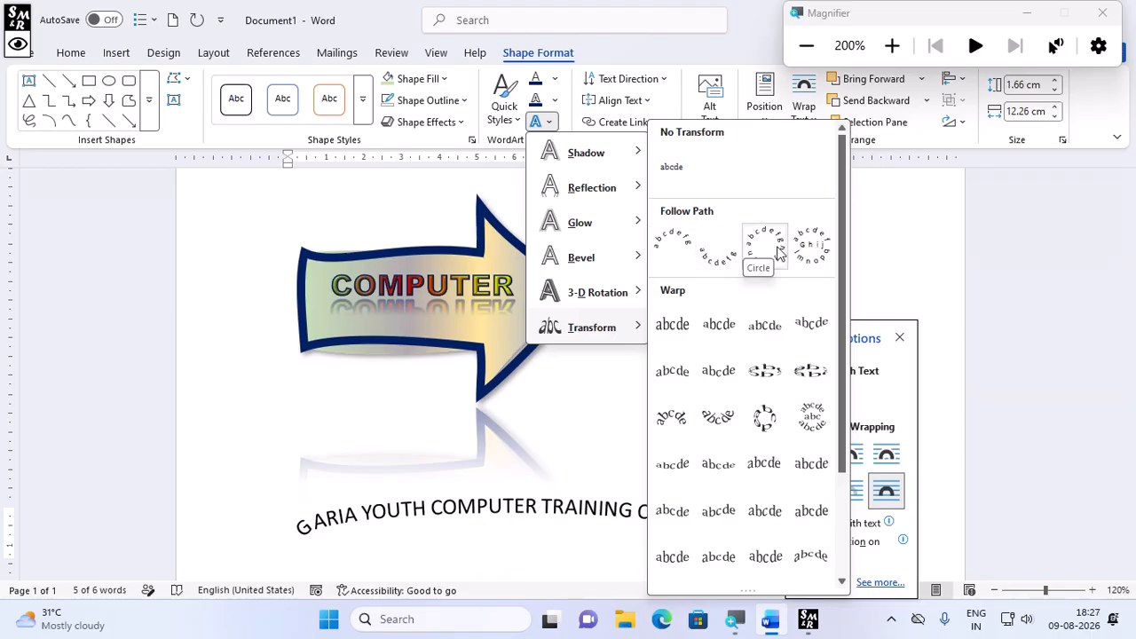
pyautogui.click(705, 245)
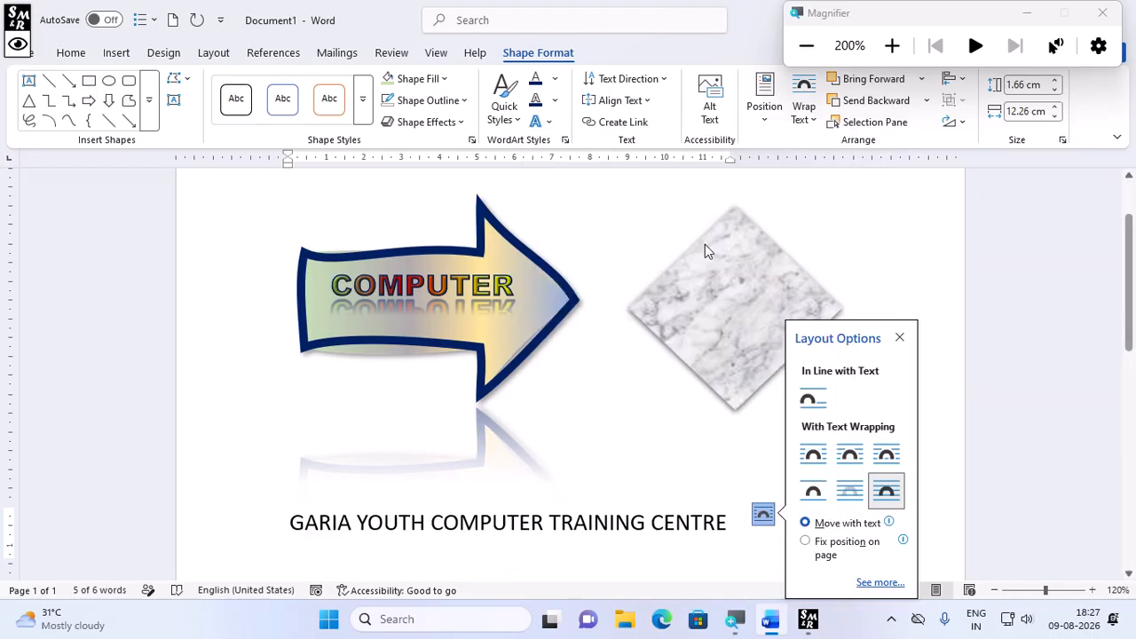
pyautogui.scroll(-2, 473, 489)
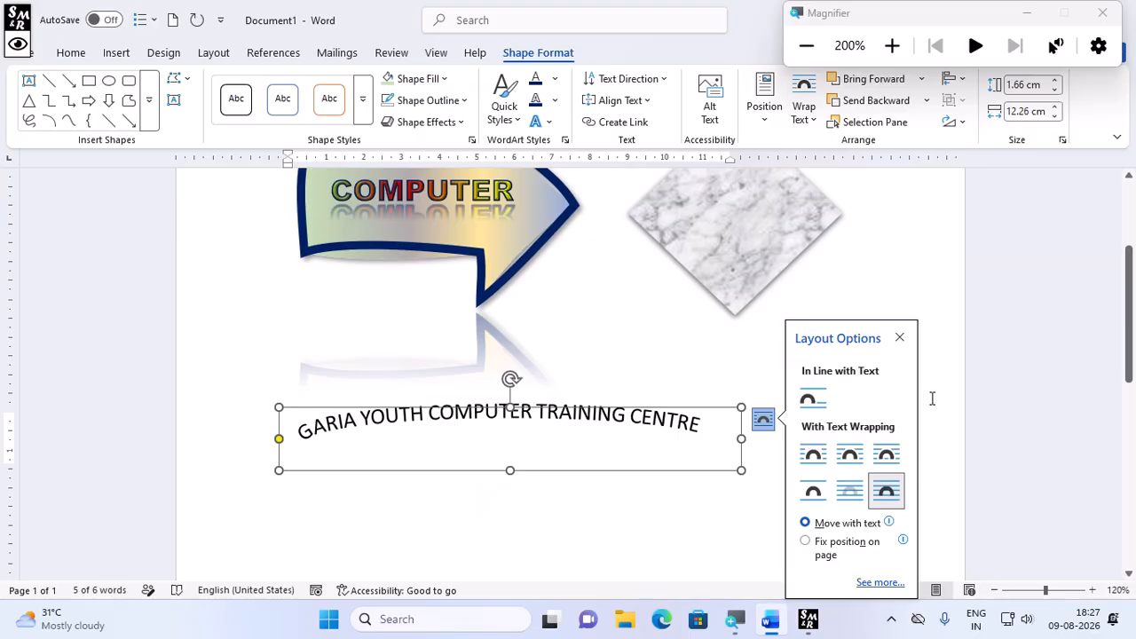
# Narrow the arched text's box to about 9.45 cm and stretch it downward to make the arch steeper.
pyautogui.moveTo(741, 439); pyautogui.dragTo(635, 439)
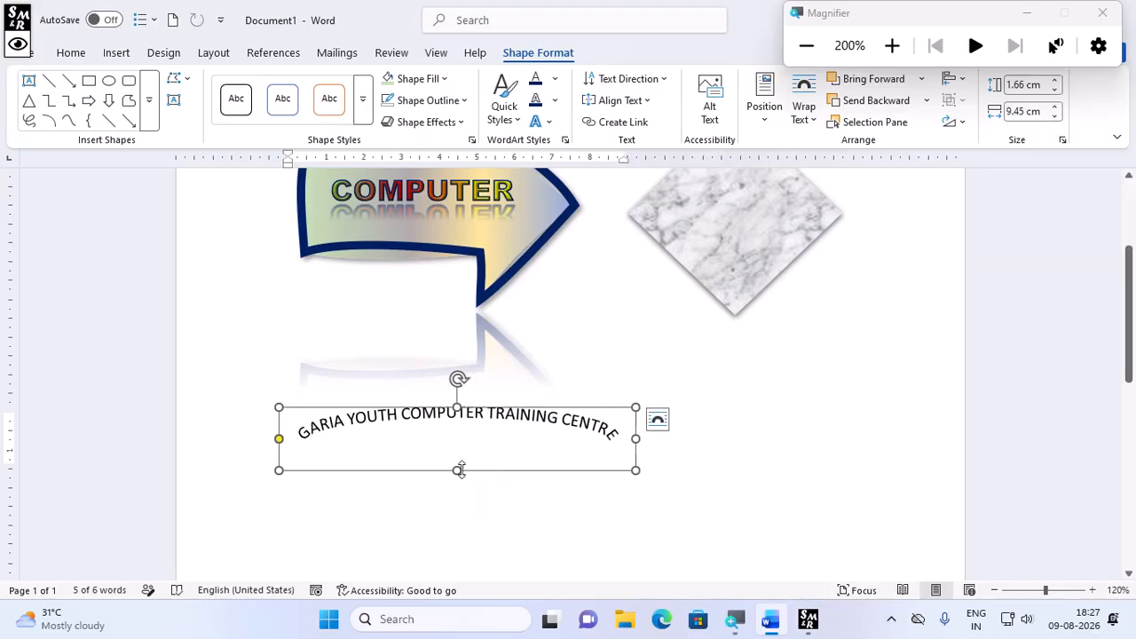
pyautogui.moveTo(459, 501); pyautogui.dragTo(459, 586)
pyautogui.click(680, 434)
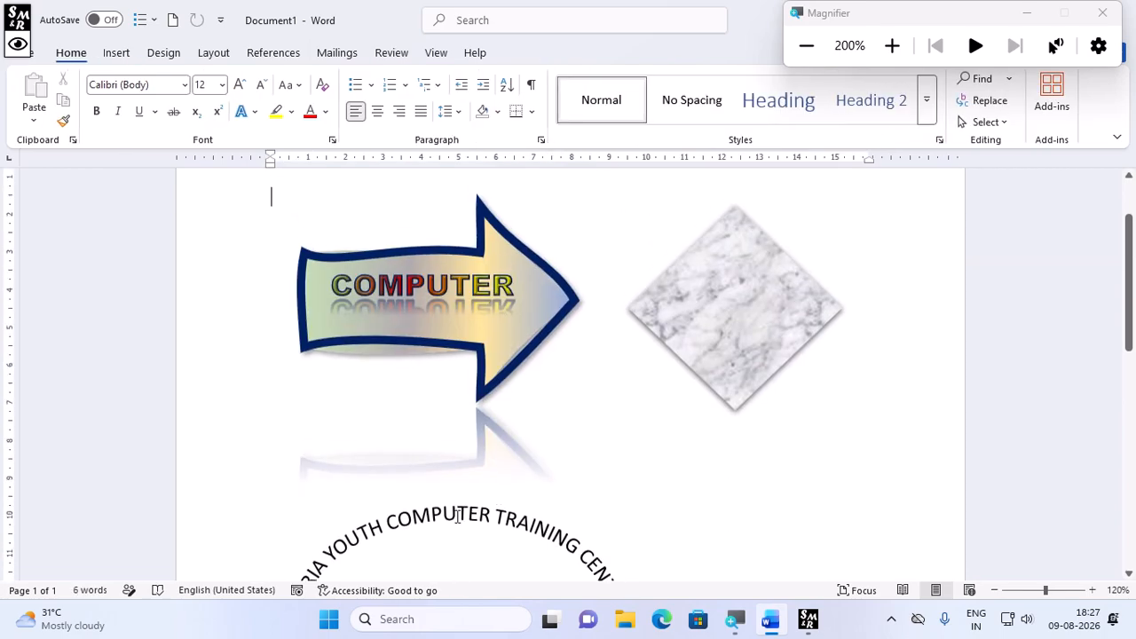
# Preview the Follow Path transform text effects on the arched GARIA YOUTH COMPUTER TRAINING CENTRE text.
pyautogui.scroll(-2, 462, 522)
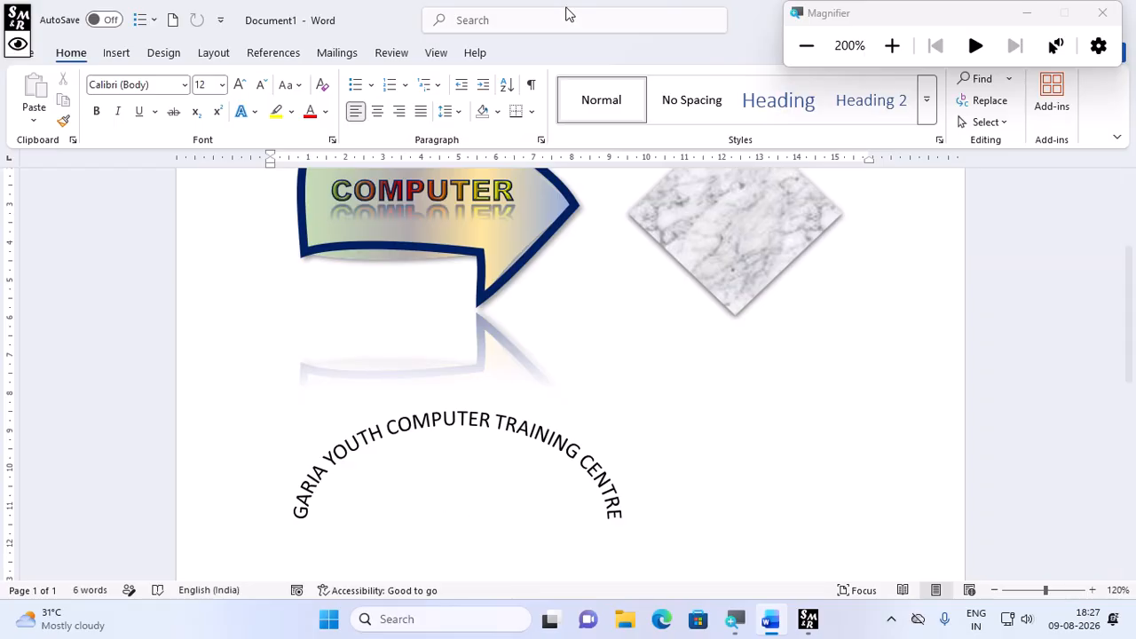
pyautogui.click(377, 432)
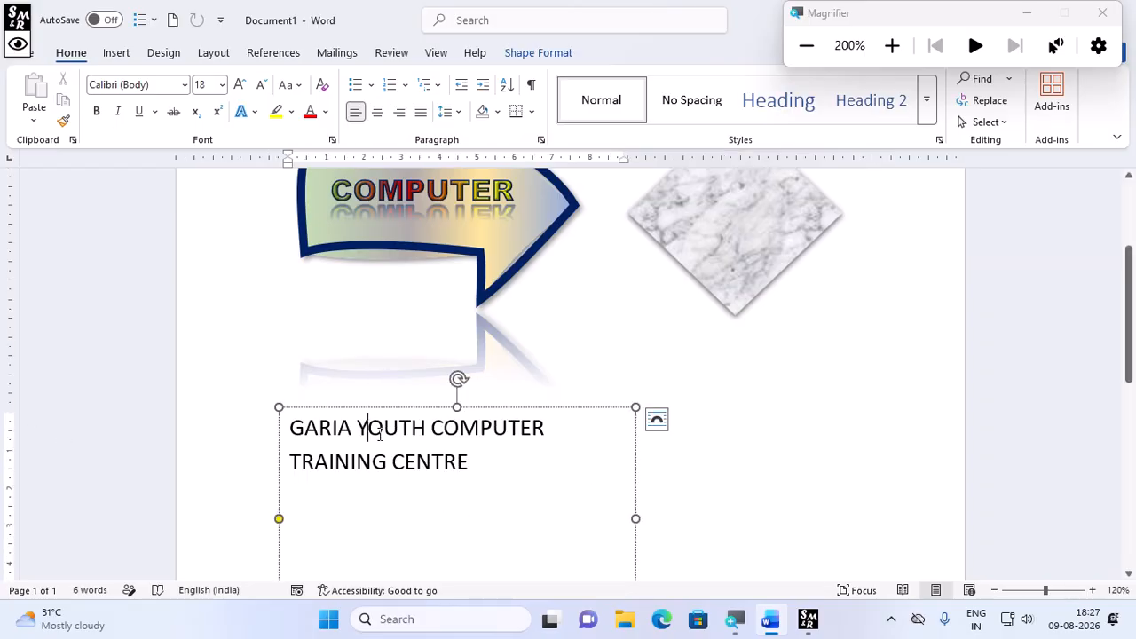
pyautogui.moveTo(478, 463); pyautogui.dragTo(290, 404)
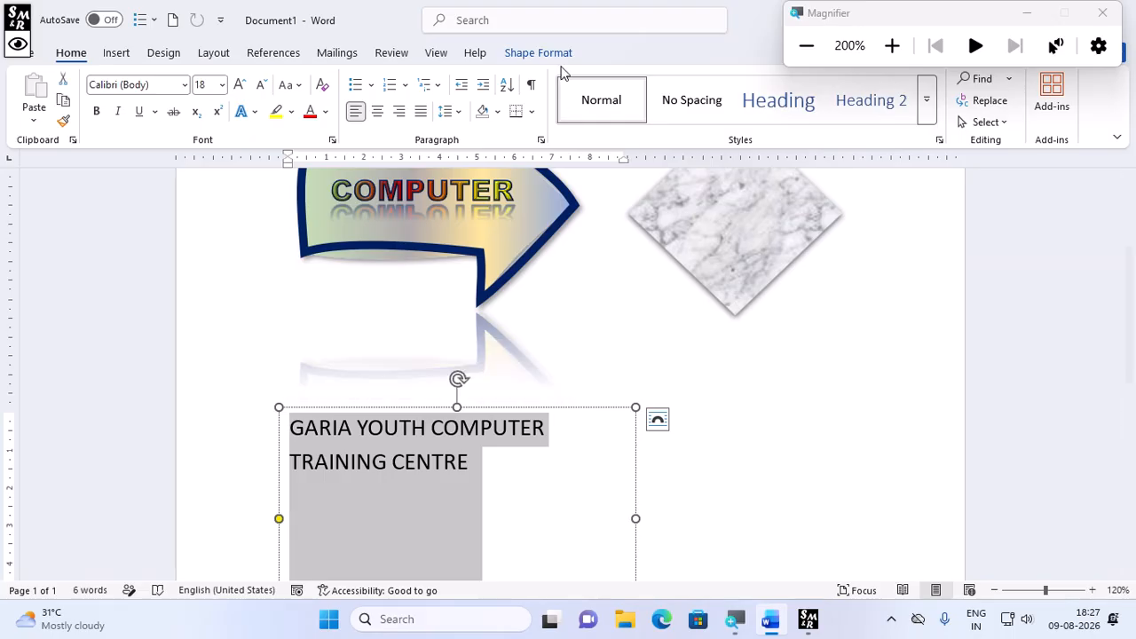
pyautogui.click(536, 52)
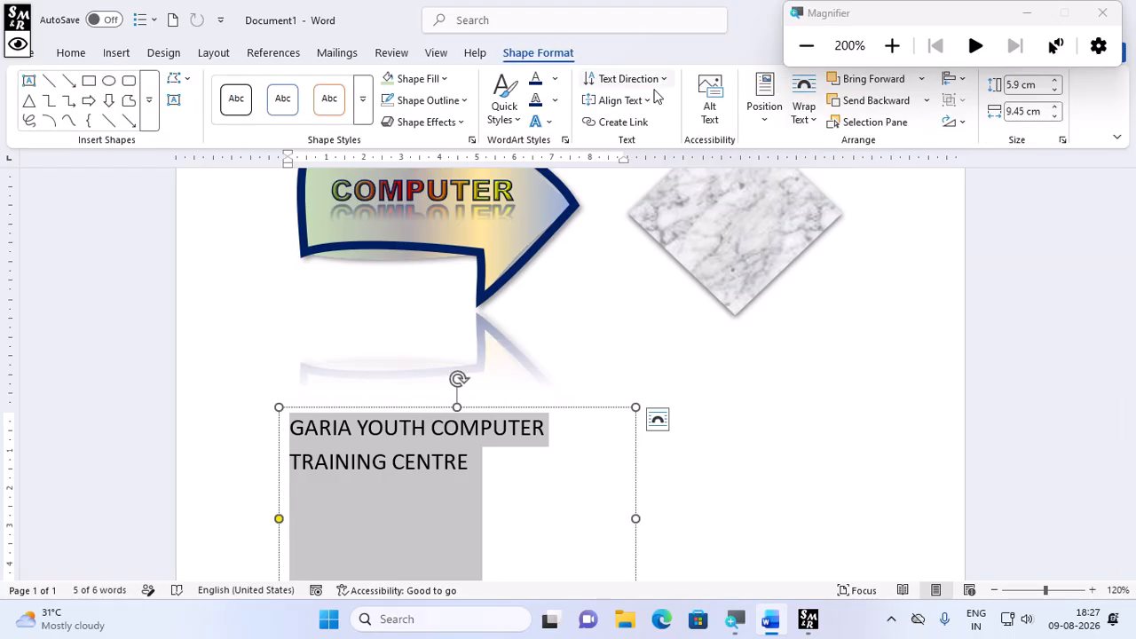
pyautogui.click(537, 122)
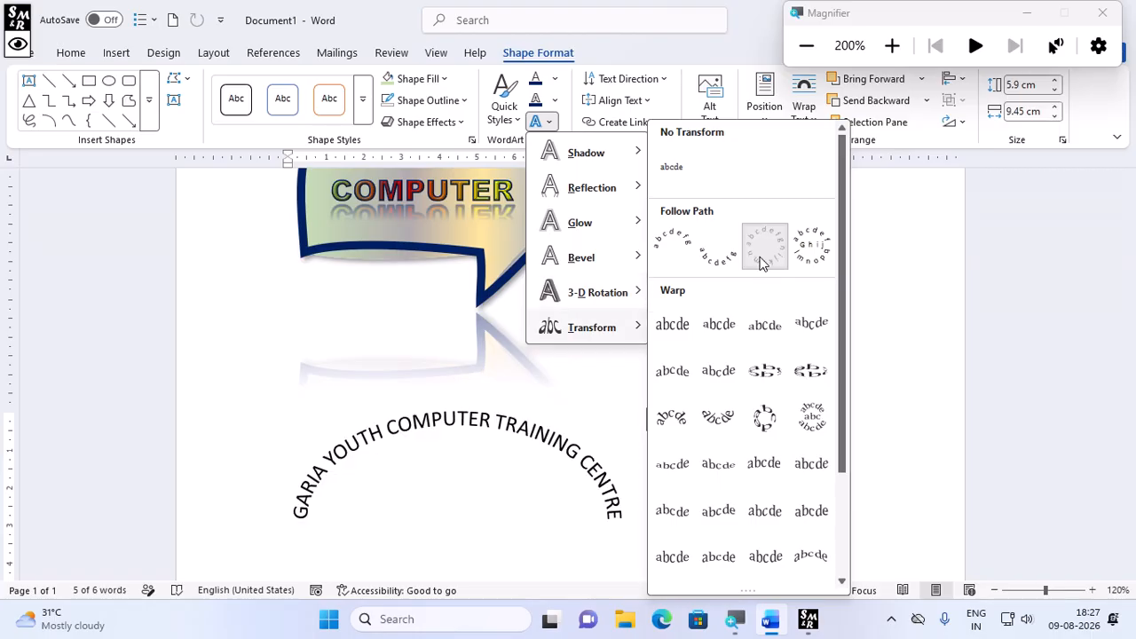
pyautogui.click(761, 262)
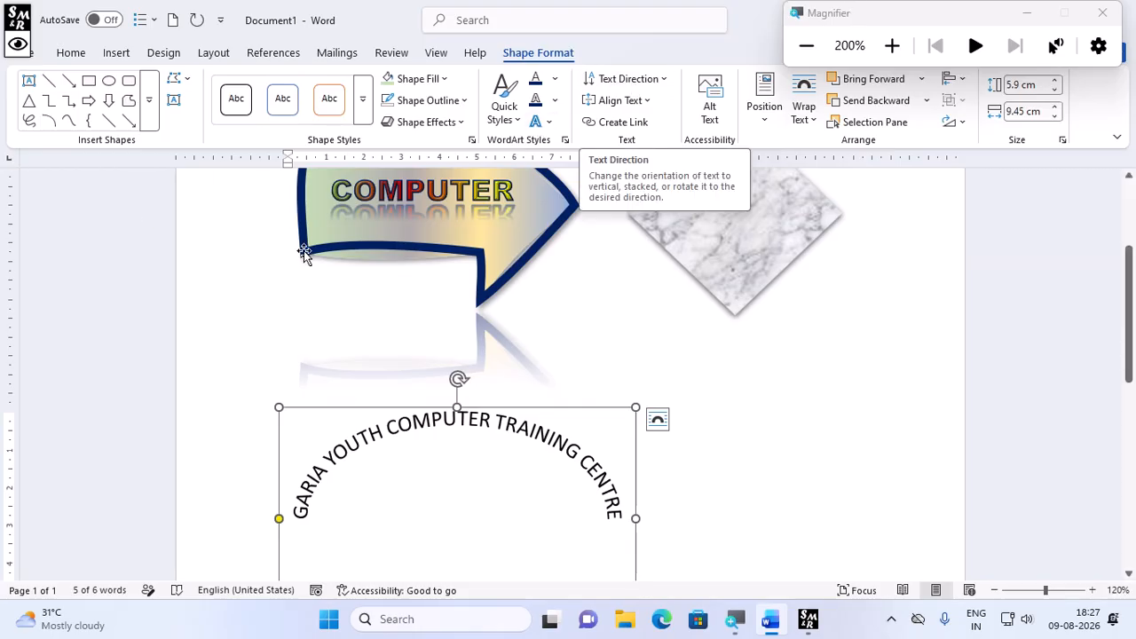
# Rotate all text in the arrow's COMPUTER text box by 90°.
pyautogui.scroll(1, 367, 238)
pyautogui.click(382, 240)
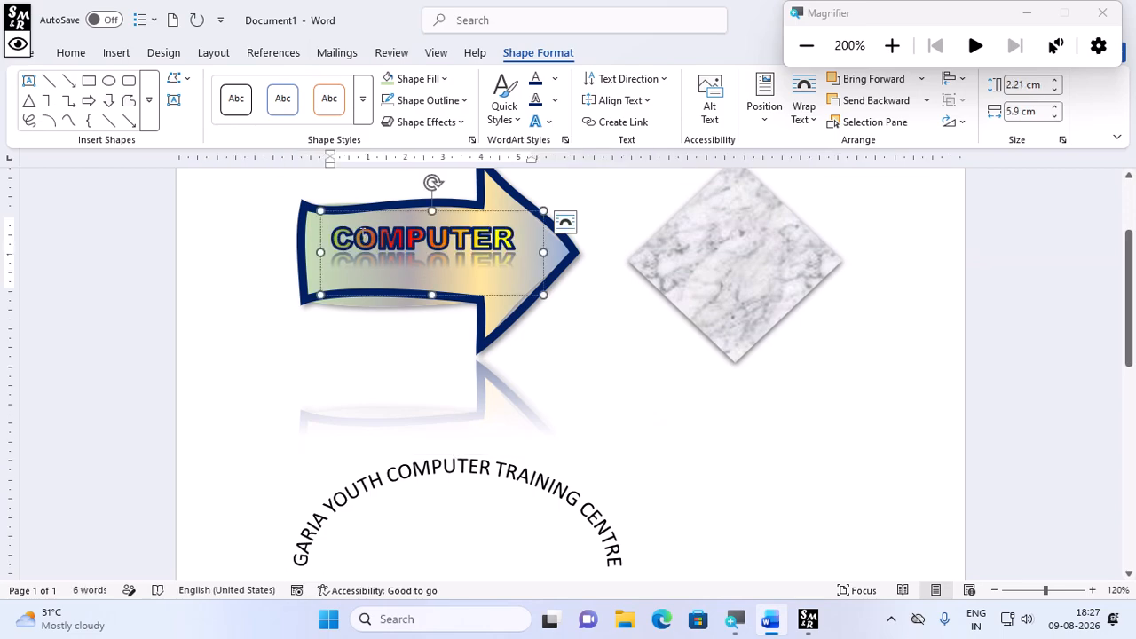
pyautogui.doubleClick(362, 236)
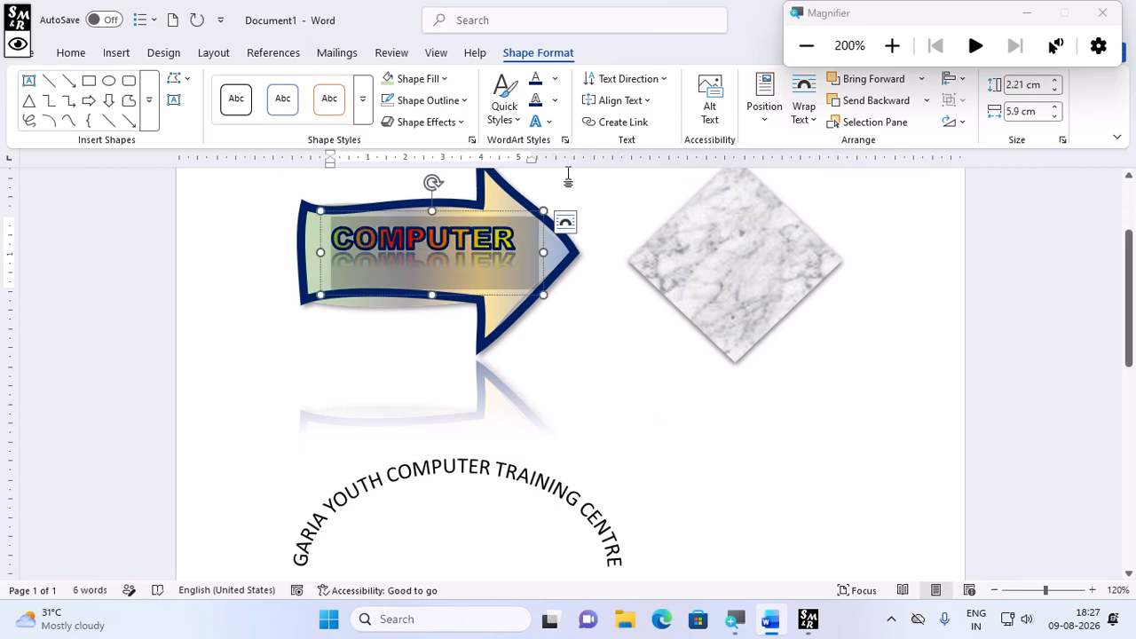
pyautogui.click(624, 78)
pyautogui.click(651, 169)
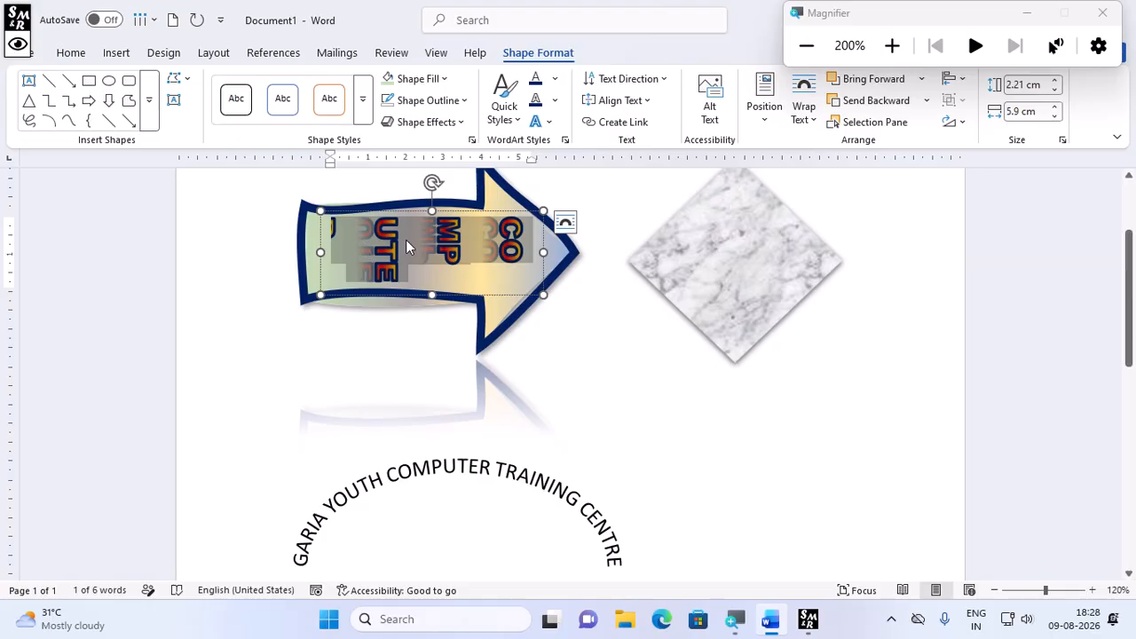
# Stretch the COMPUTER text box to about 5.63 cm tall and return its text direction to Horizontal.
pyautogui.moveTo(432, 296); pyautogui.dragTo(431, 425)
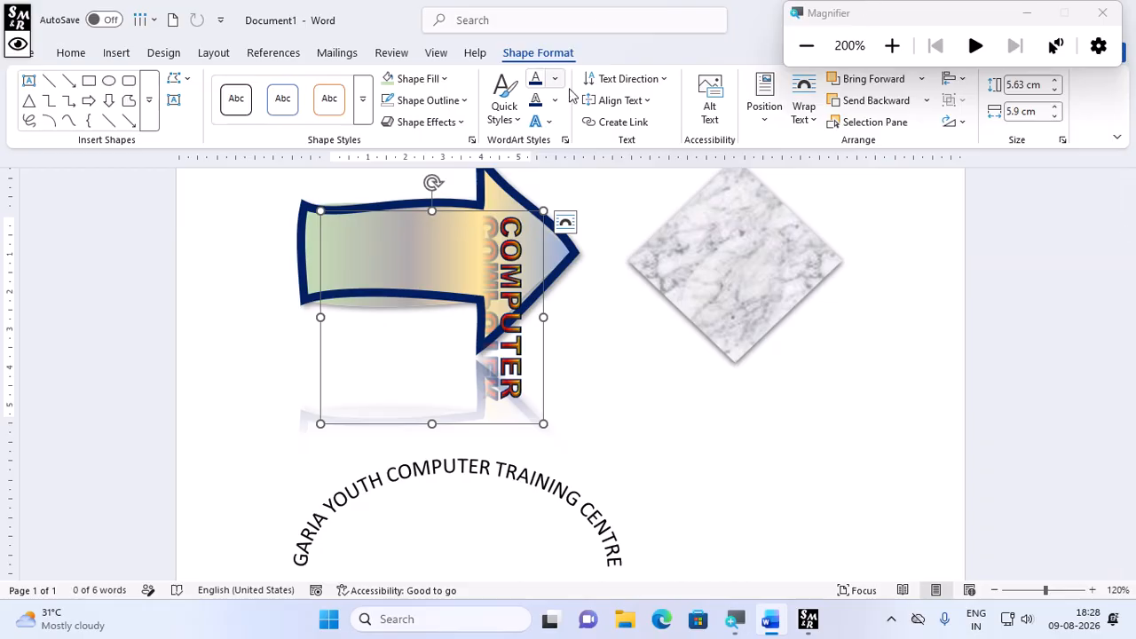
pyautogui.click(649, 80)
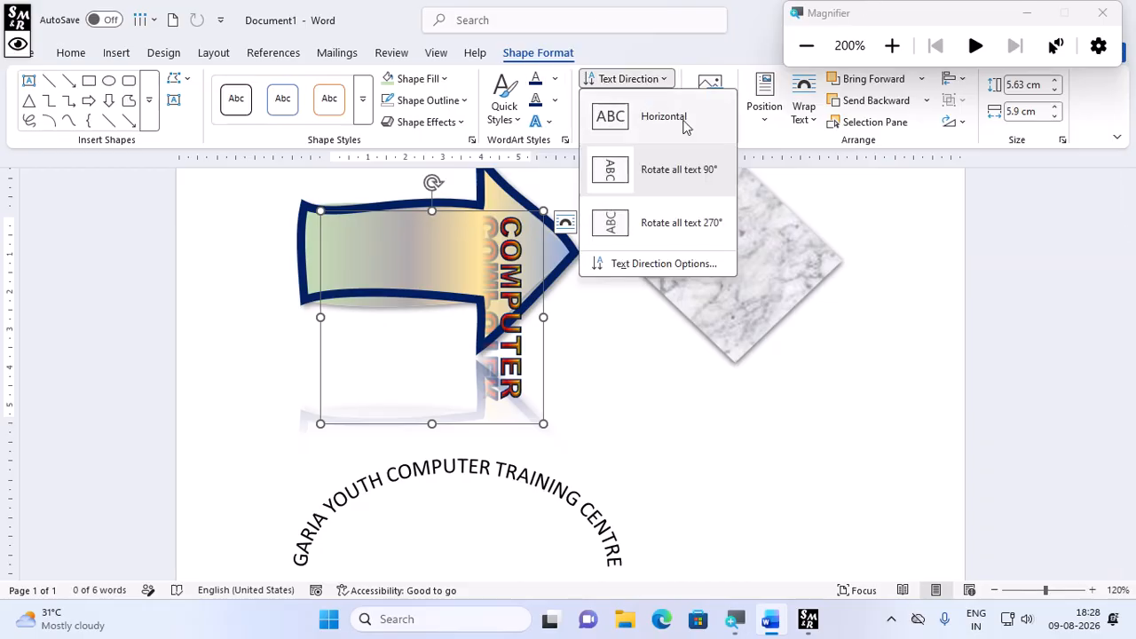
pyautogui.click(653, 121)
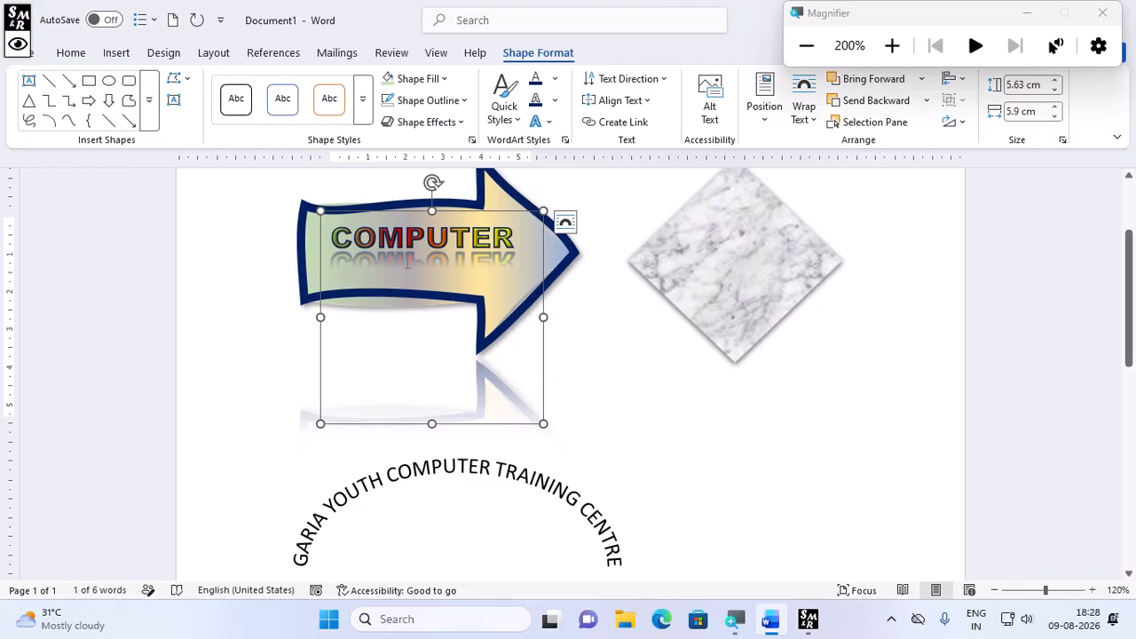
# Try Middle and Bottom vertical alignment for the COMPUTER text in its text box.
pyautogui.click(645, 100)
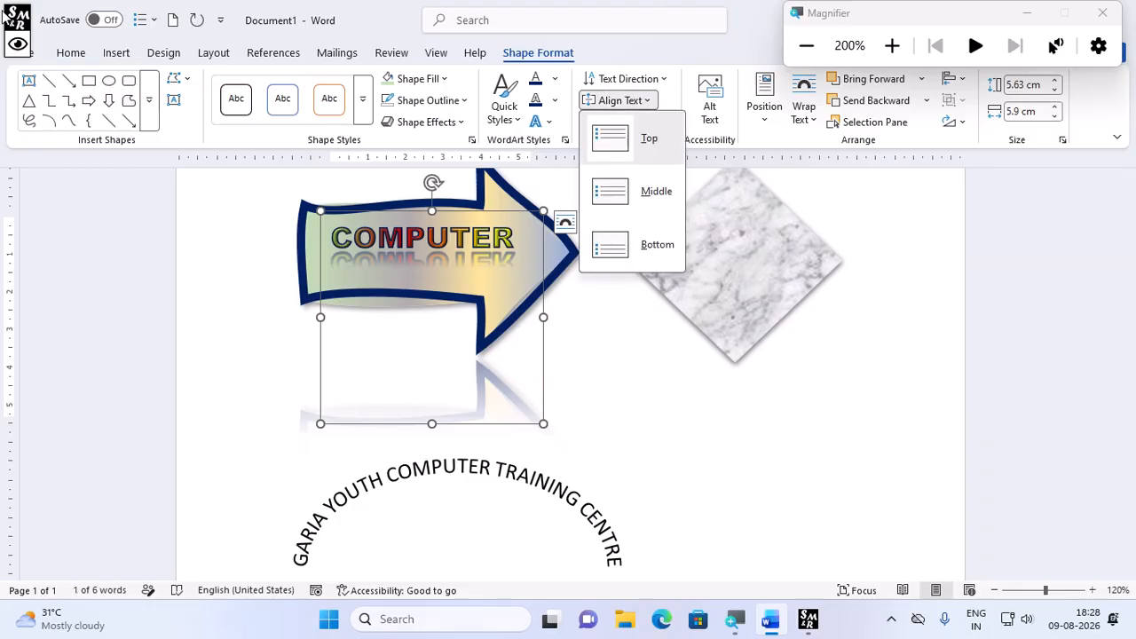
pyautogui.click(78, 55)
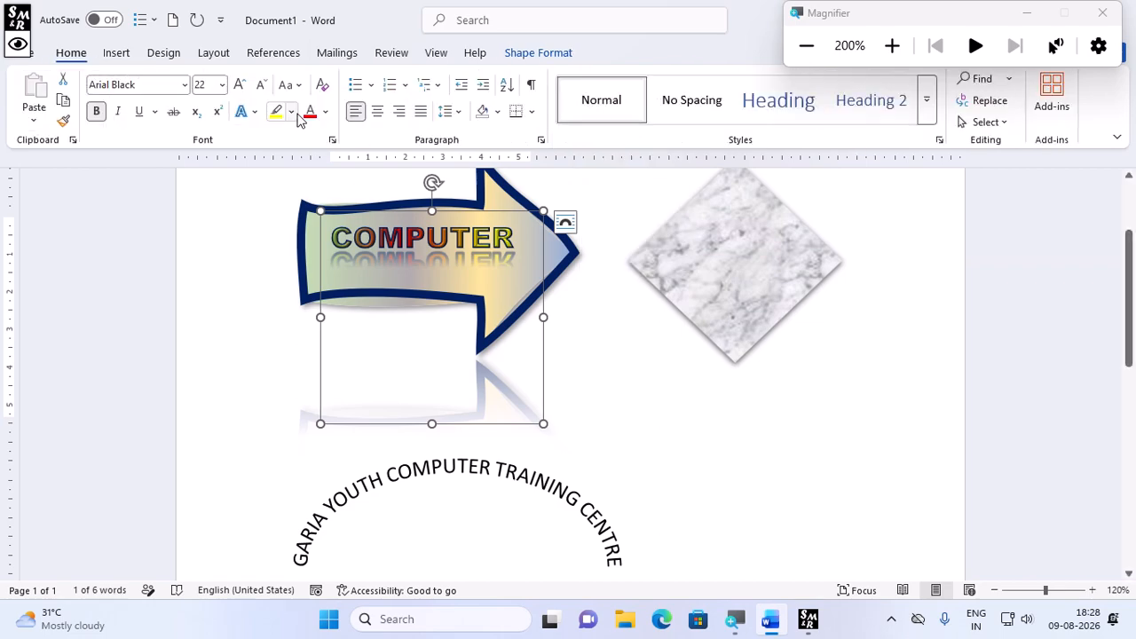
pyautogui.click(552, 53)
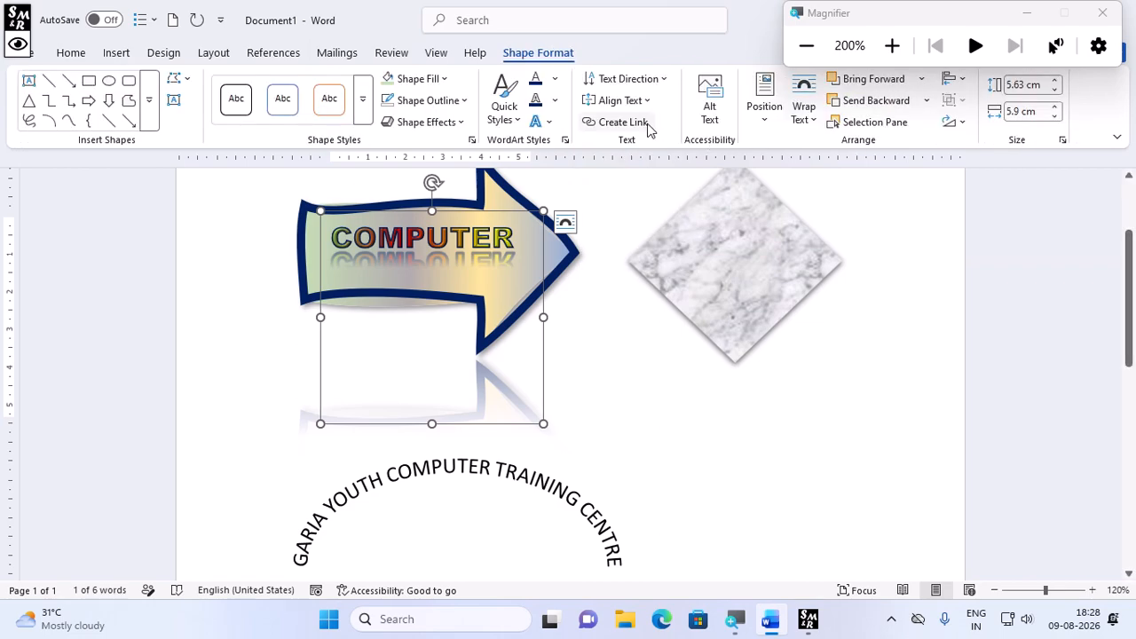
pyautogui.click(623, 100)
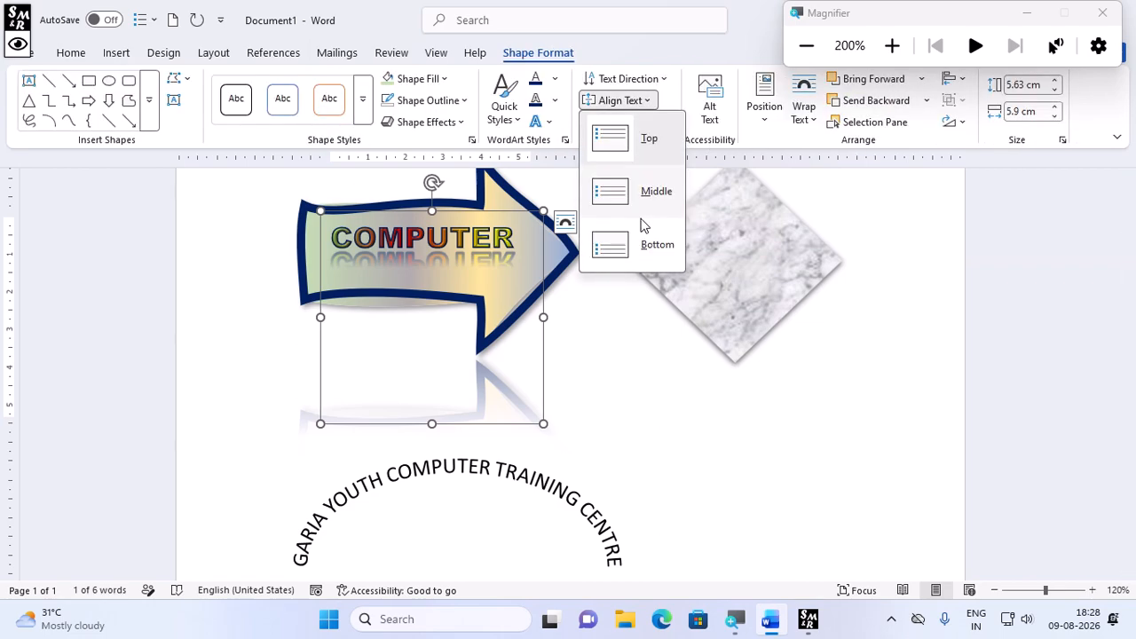
pyautogui.click(655, 191)
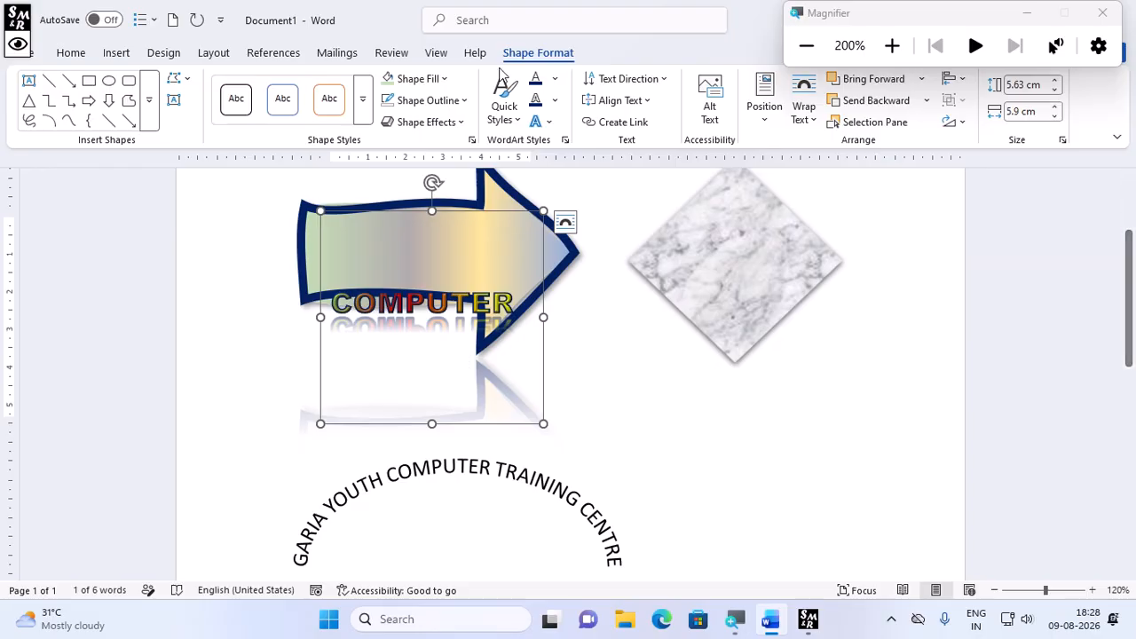
pyautogui.click(610, 103)
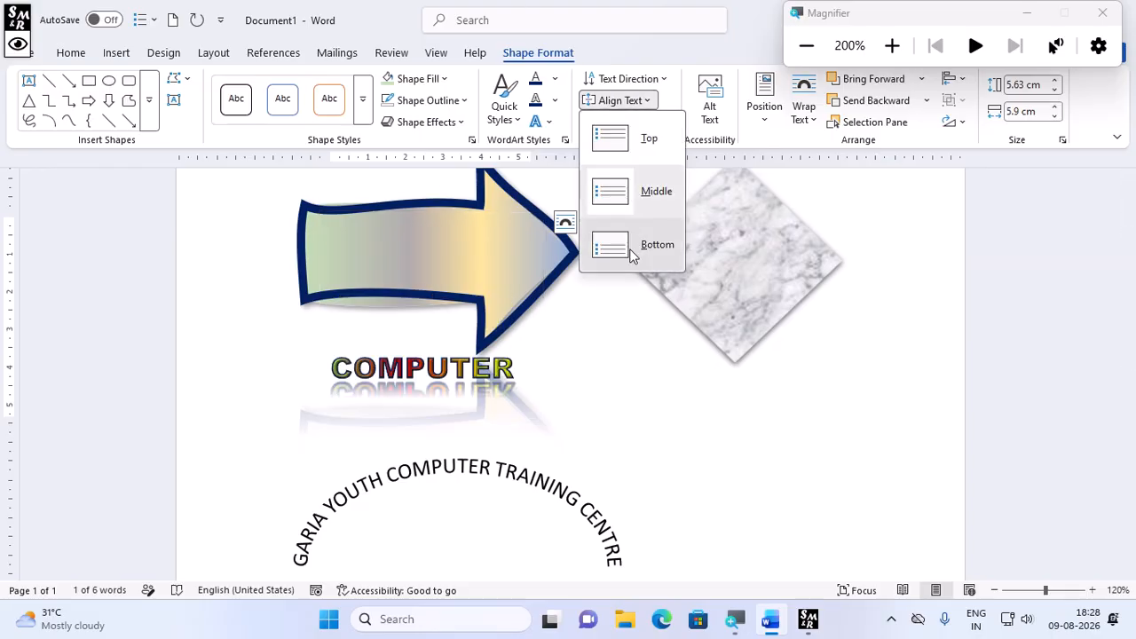
pyautogui.click(655, 245)
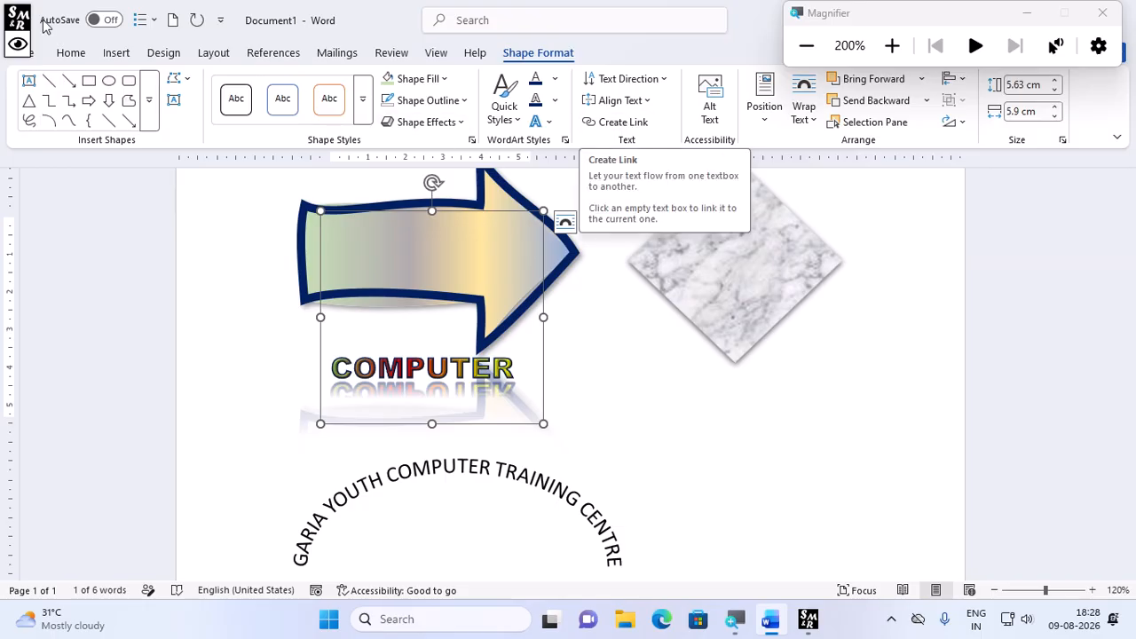
pyautogui.click(117, 53)
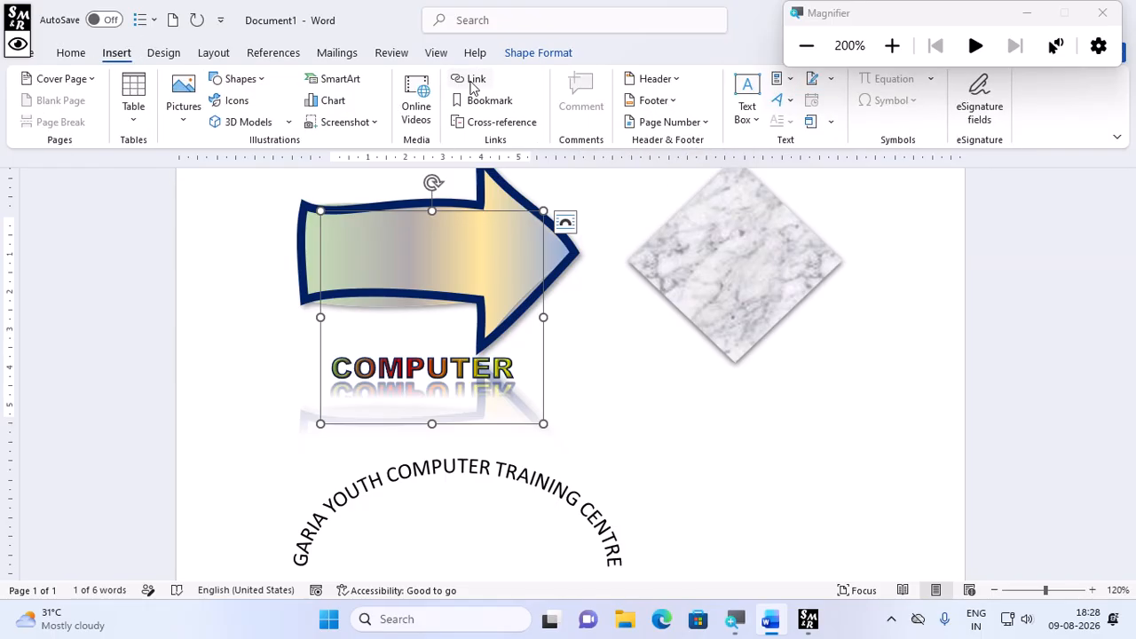
pyautogui.click(535, 55)
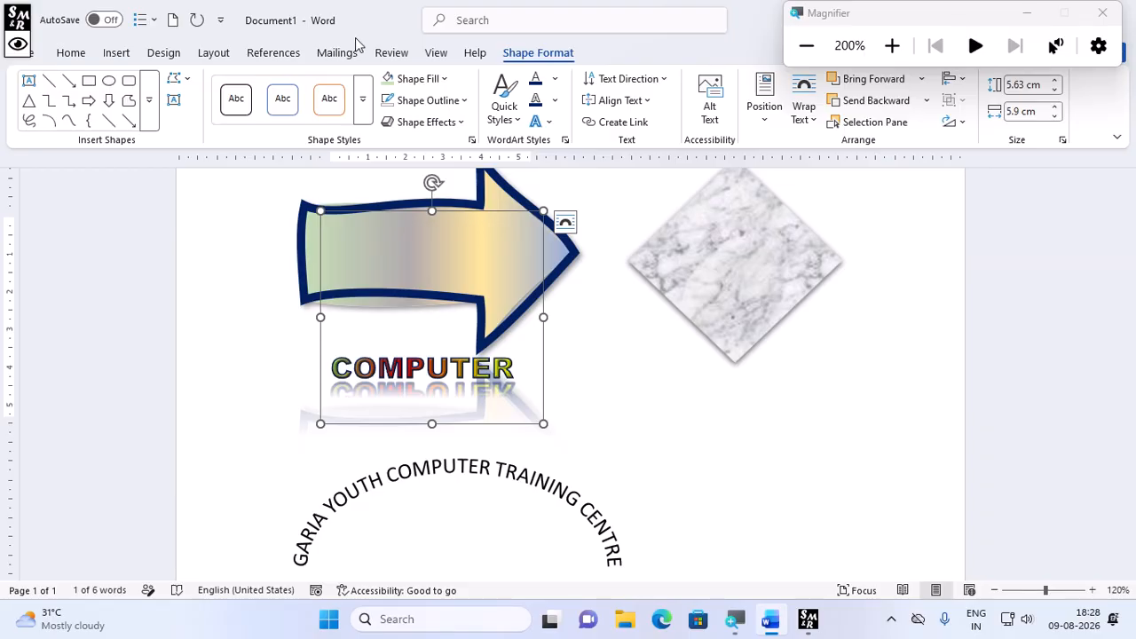
pyautogui.click(188, 80)
pyautogui.click(793, 333)
pyautogui.moveTo(862, 20); pyautogui.dragTo(503, 20)
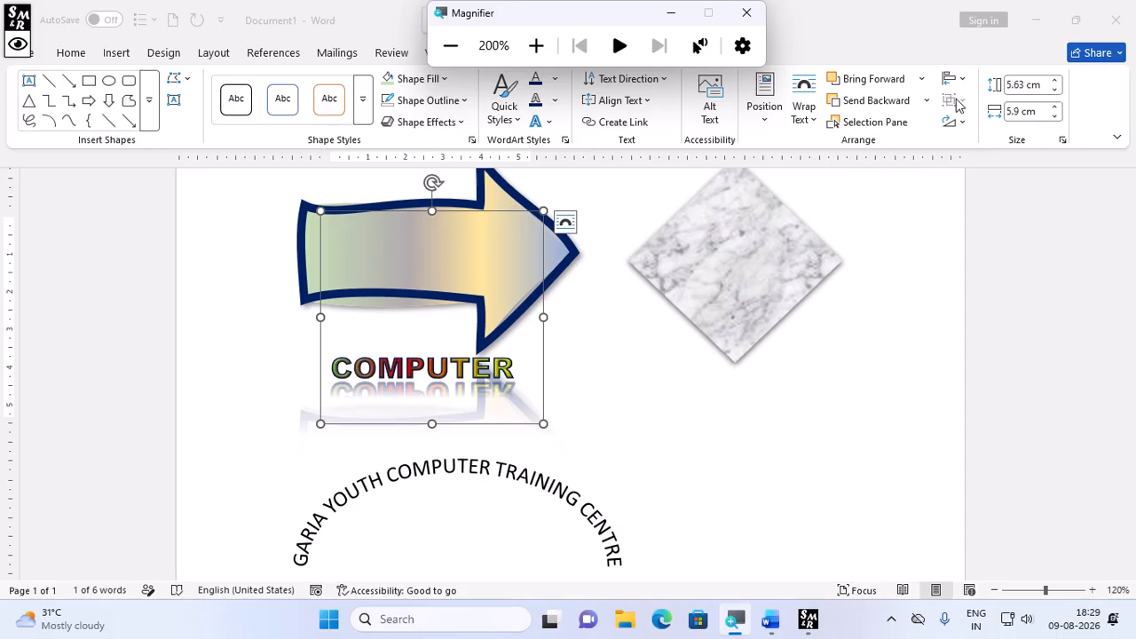
pyautogui.click(957, 105)
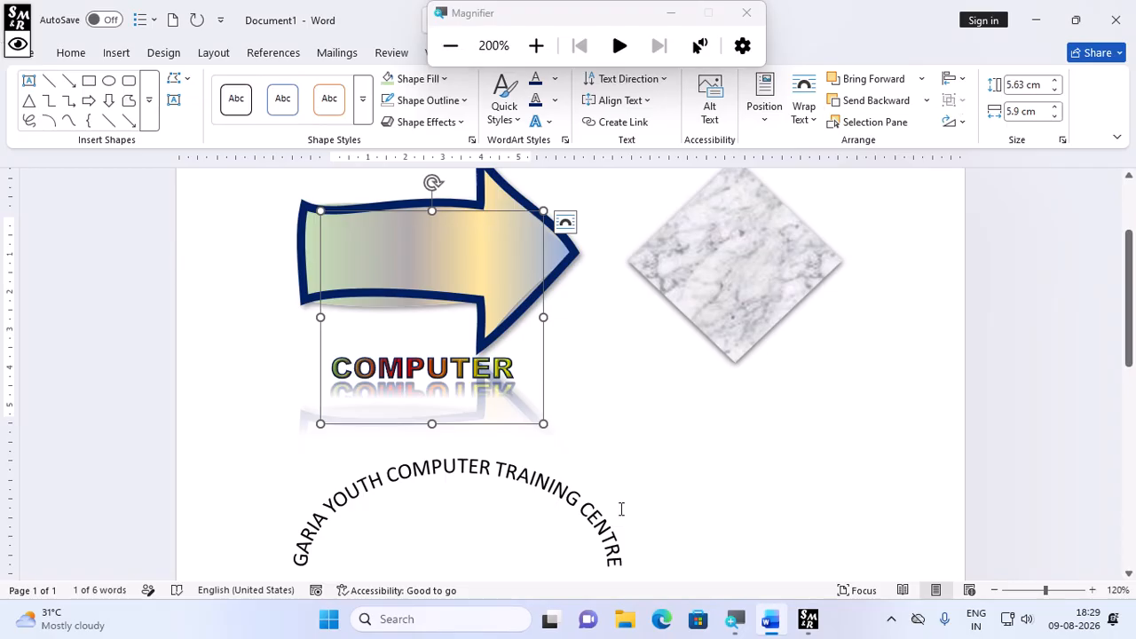
# Align the COMPUTER text to the top of its text box and shrink the box to about 1.61 cm tall.
pyautogui.click(634, 101)
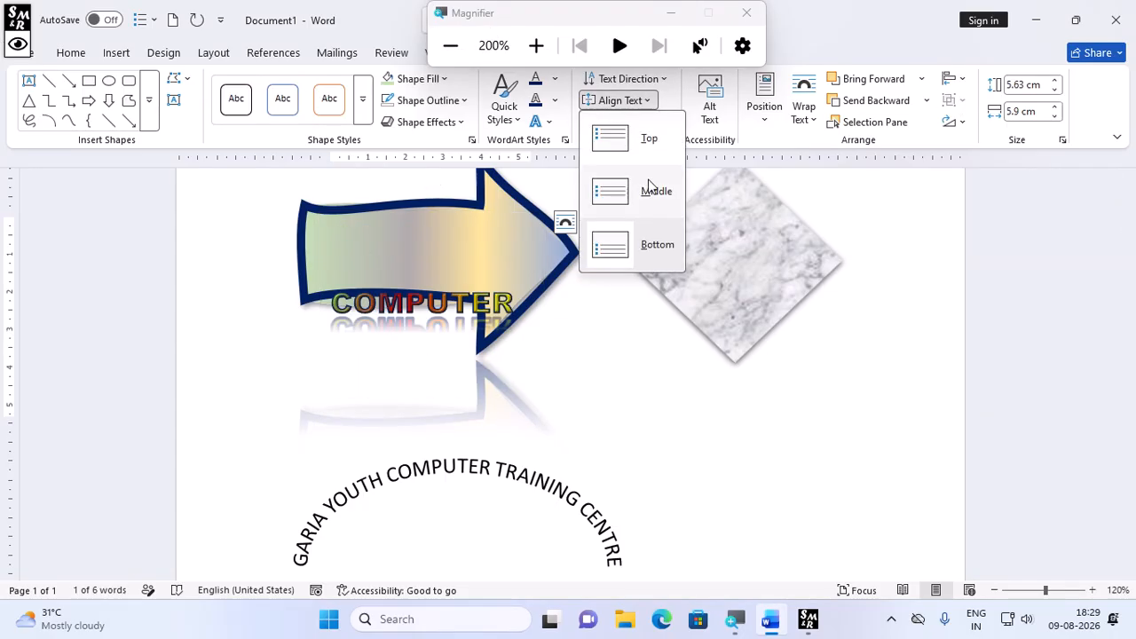
pyautogui.click(644, 142)
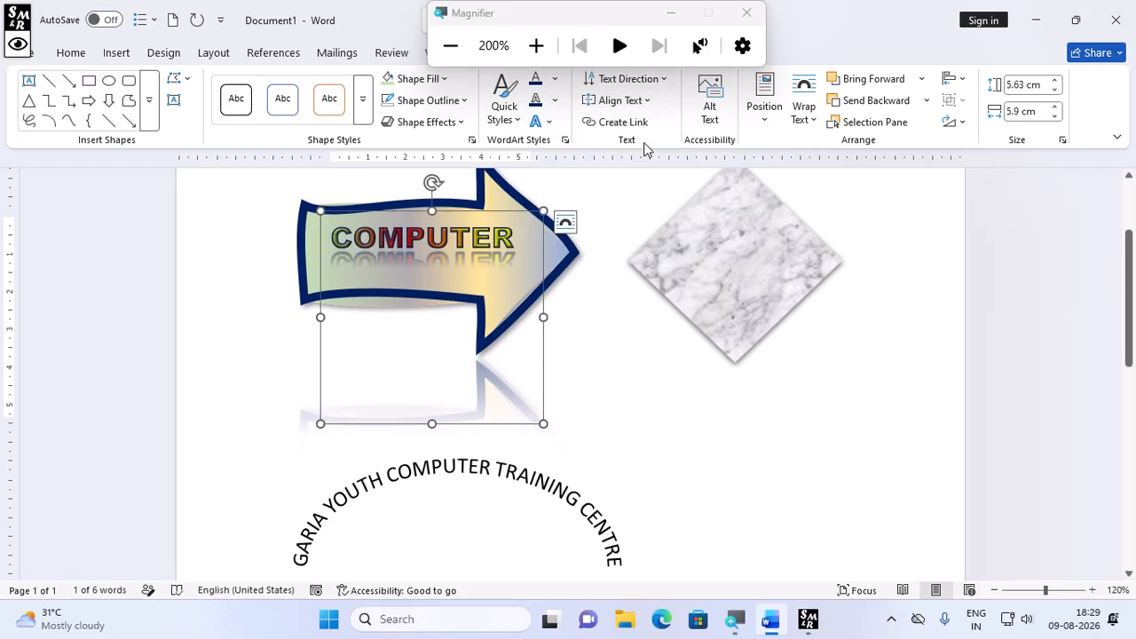
pyautogui.scroll(-1, 459, 370)
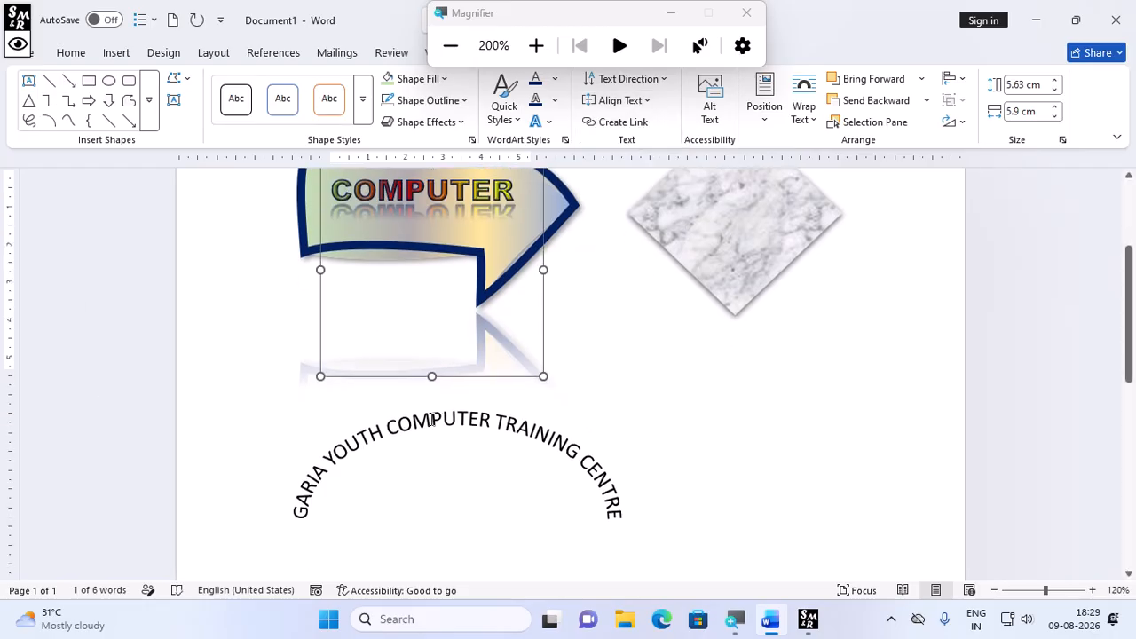
pyautogui.moveTo(432, 376); pyautogui.dragTo(442, 225)
pyautogui.scroll(1, 442, 225)
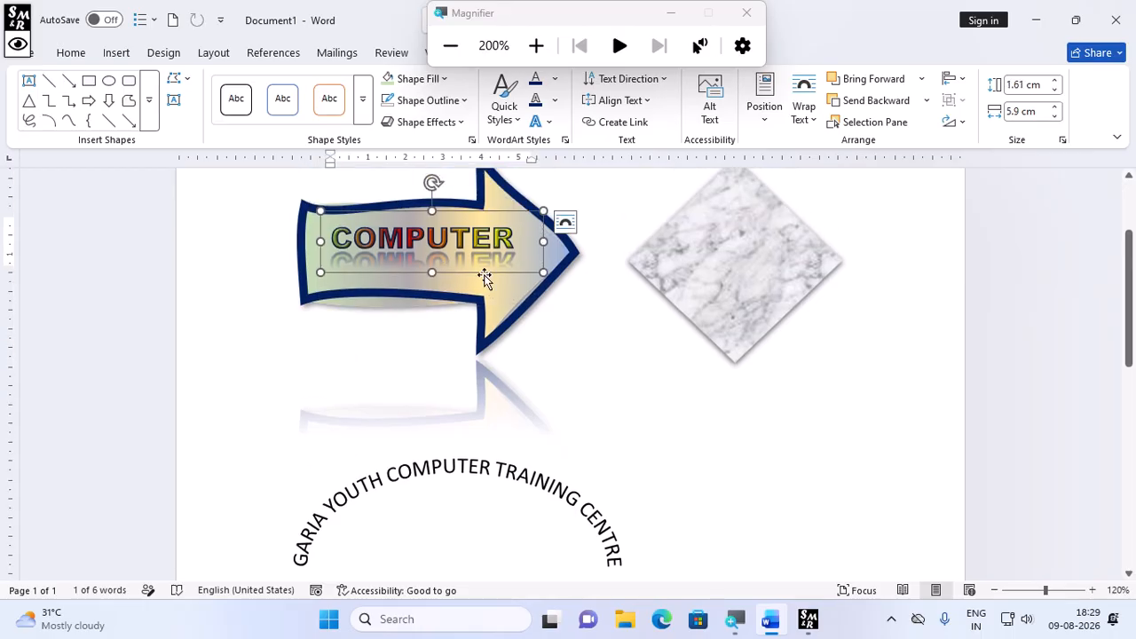
pyautogui.scroll(1, 483, 277)
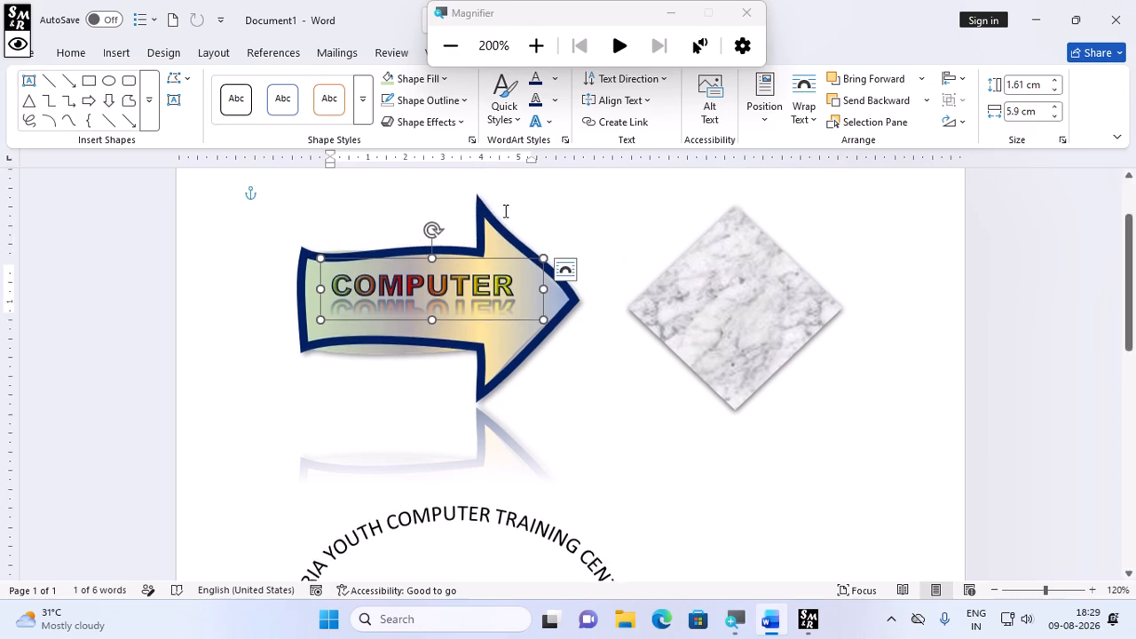
pyautogui.click(614, 487)
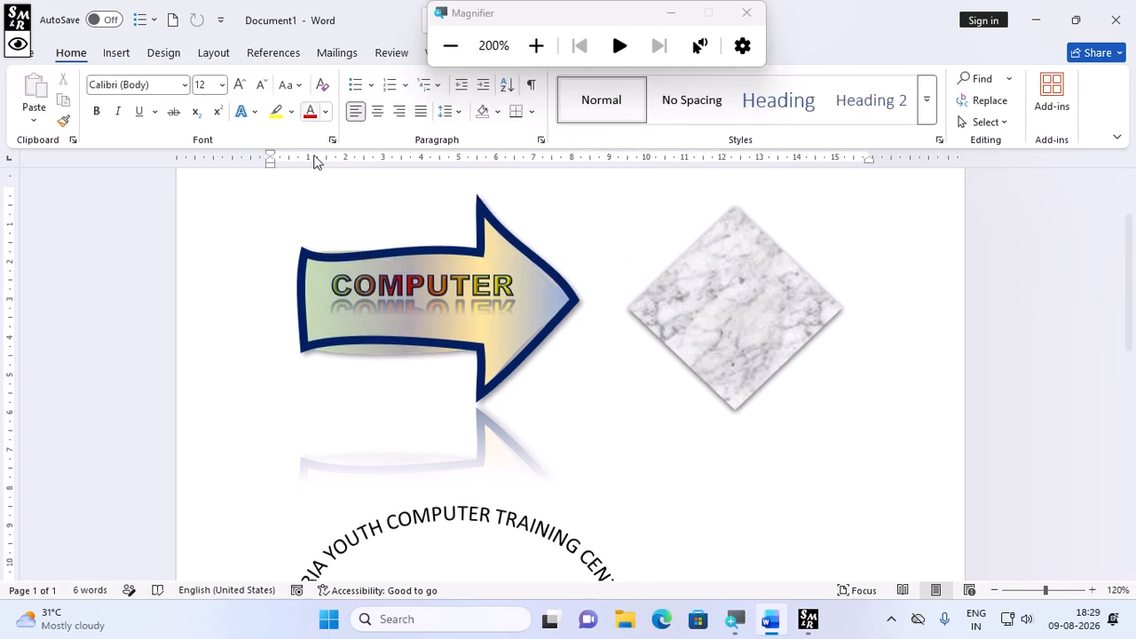
# Move the arrow shape slightly up and to the left behind the COMPUTER text.
pyautogui.scroll(1, 337, 284)
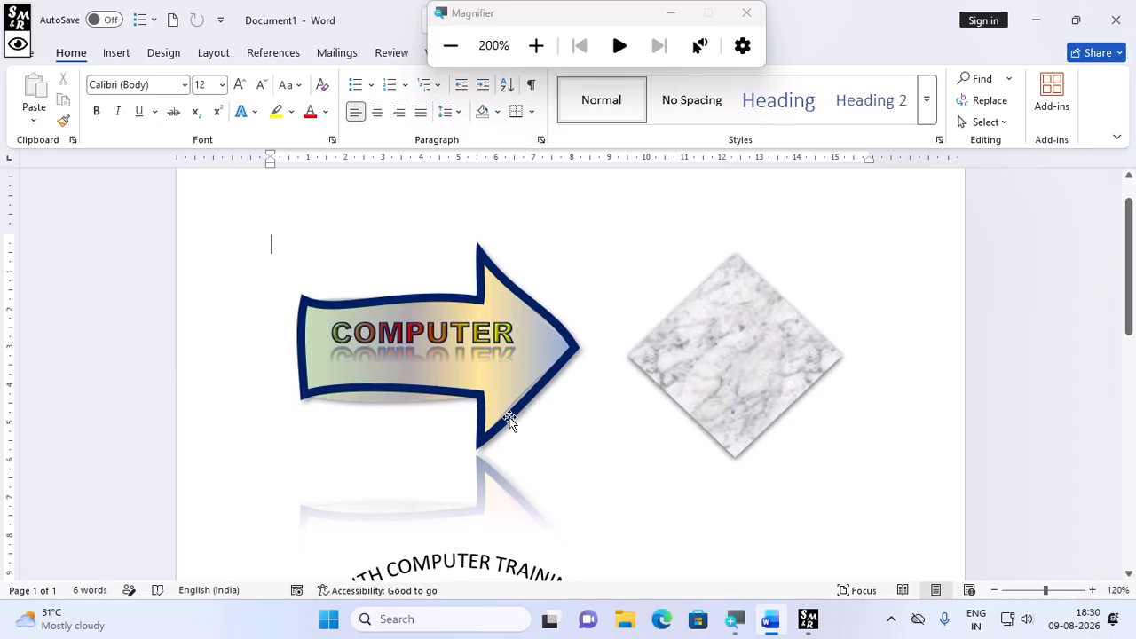
pyautogui.click(508, 413)
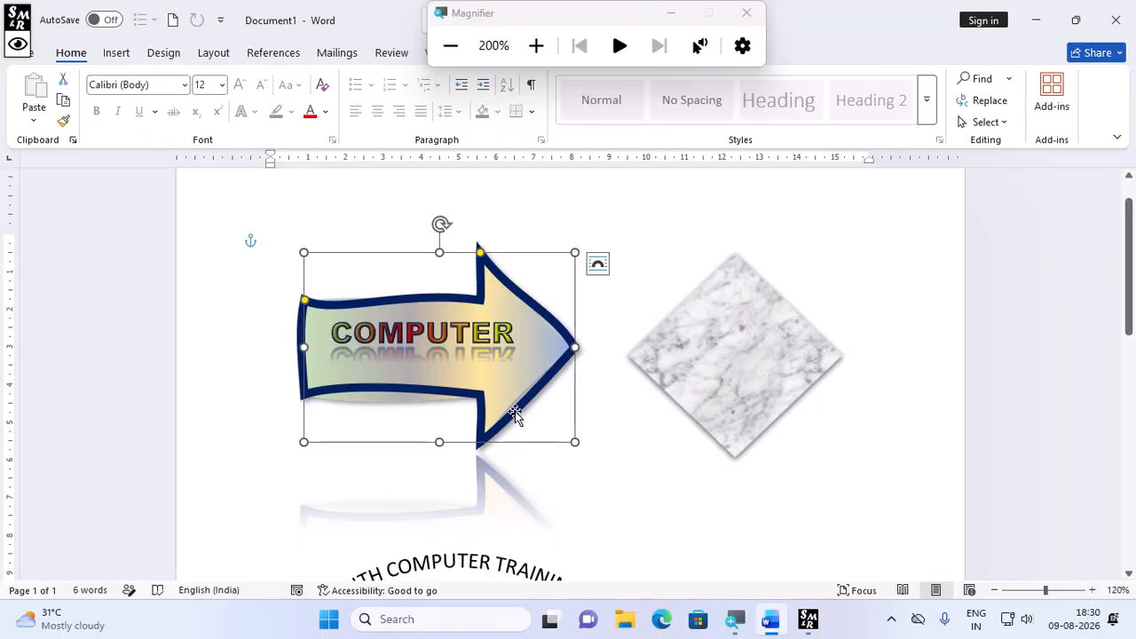
pyautogui.moveTo(515, 413); pyautogui.dragTo(495, 384)
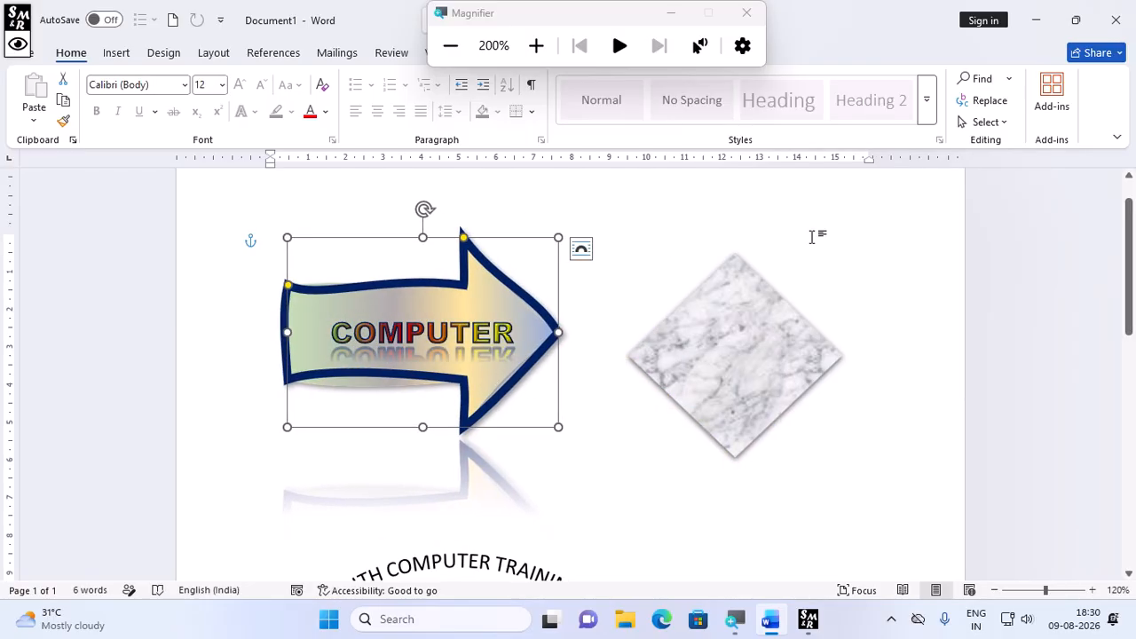
# Group the COMPUTER text box with the arrow shape behind it.
pyautogui.moveTo(447, 28); pyautogui.dragTo(605, 28)
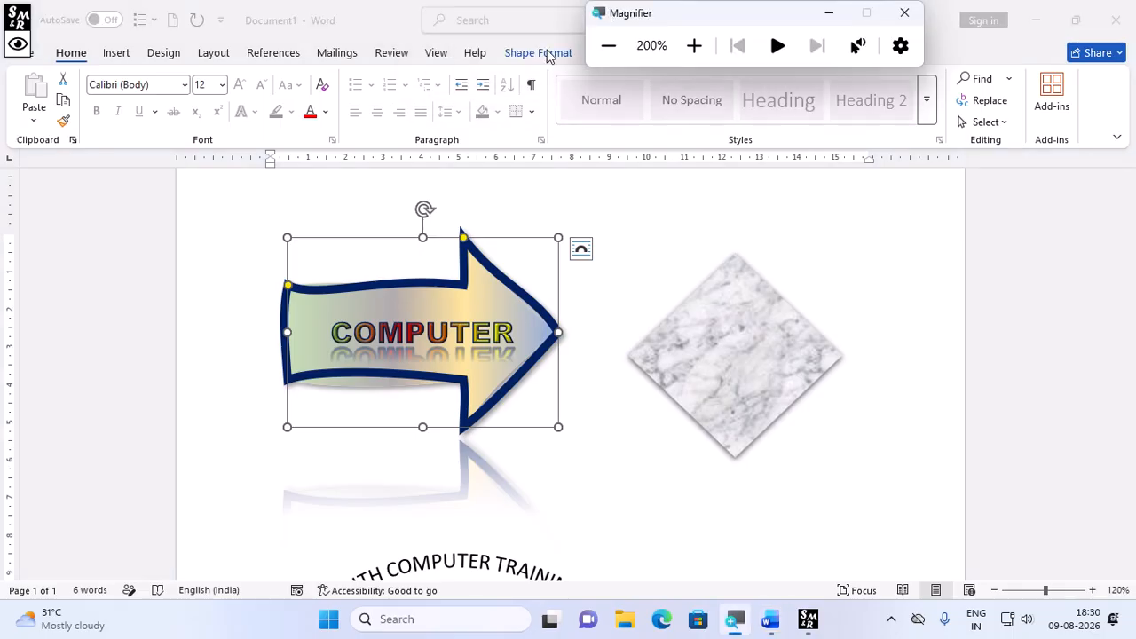
pyautogui.click(538, 53)
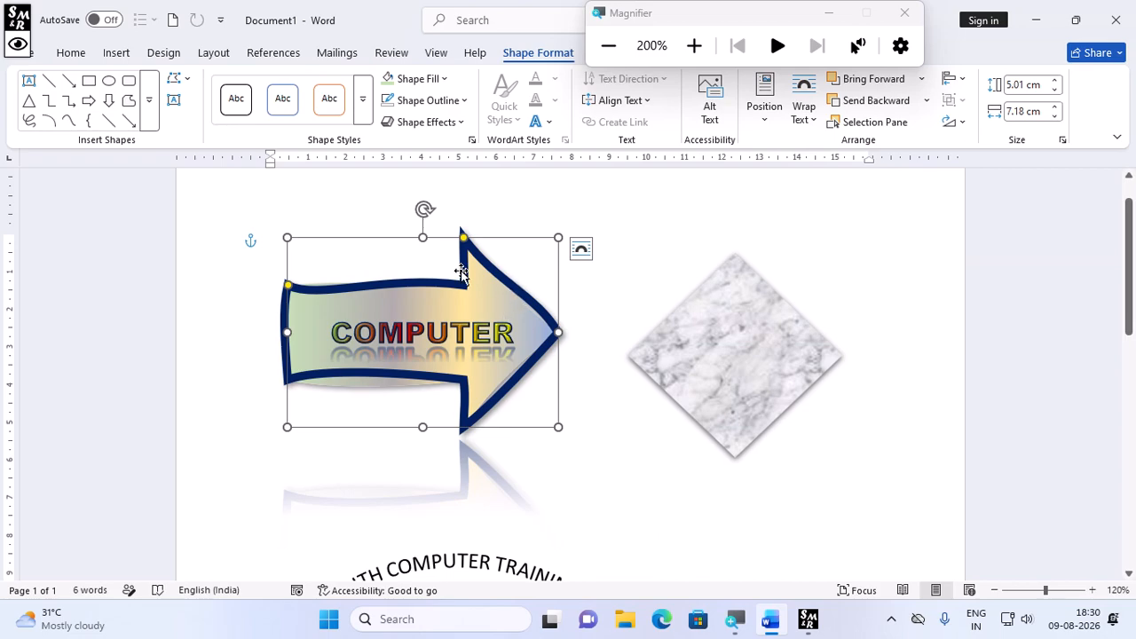
pyautogui.click(453, 345)
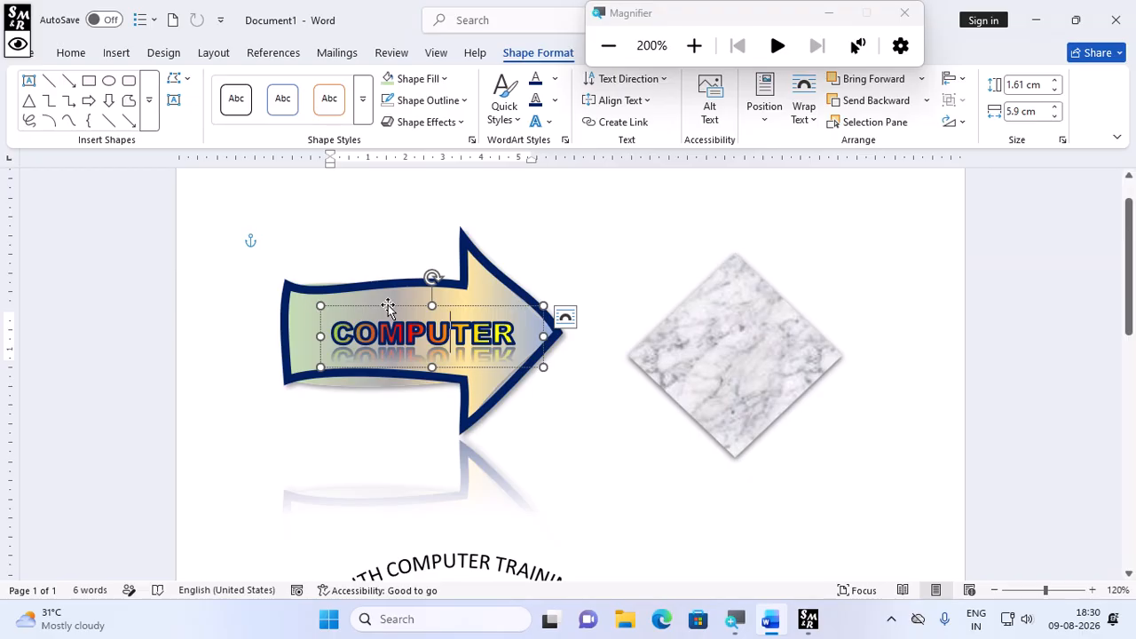
pyautogui.hotkey('ctrl', 'a')
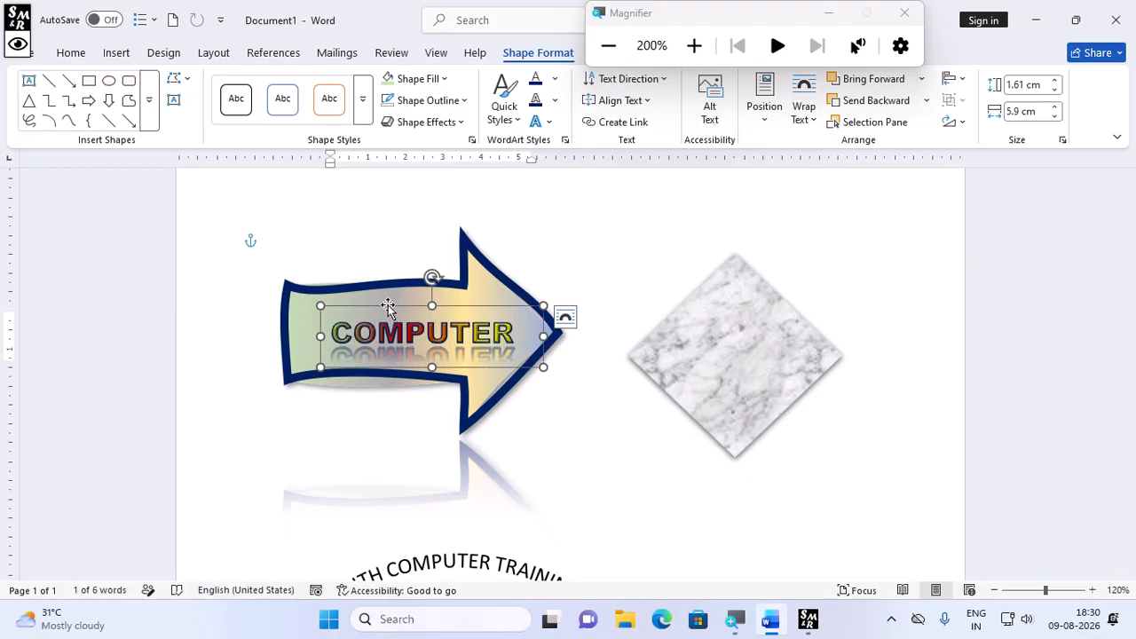
pyautogui.keyDown('shift'); pyautogui.click(415, 294); pyautogui.keyUp('shift')
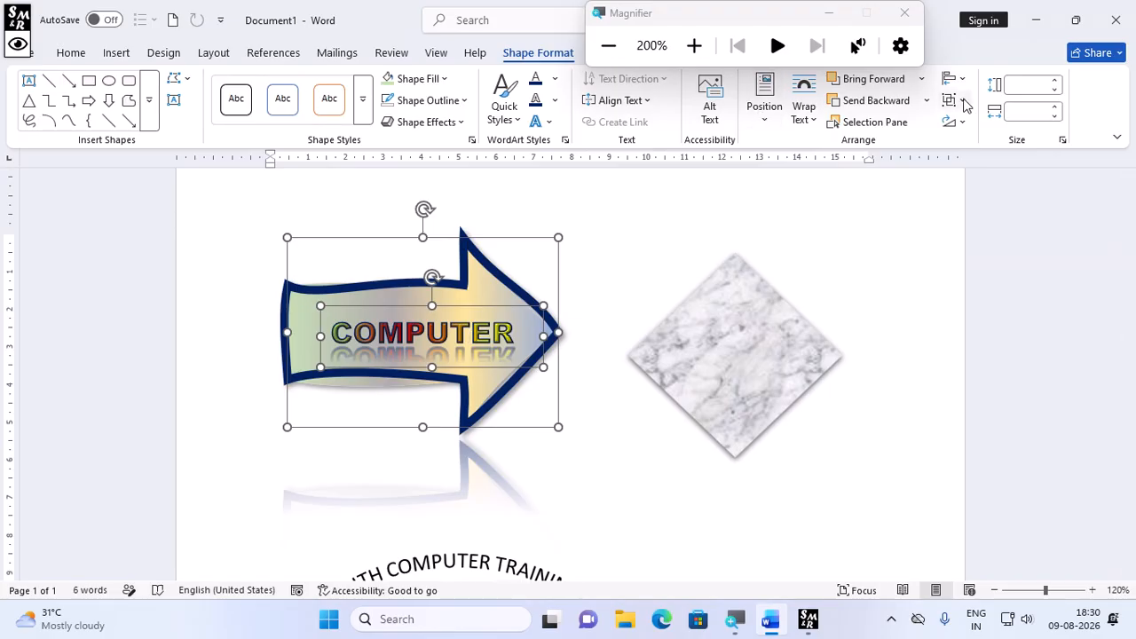
pyautogui.click(964, 102)
pyautogui.click(972, 116)
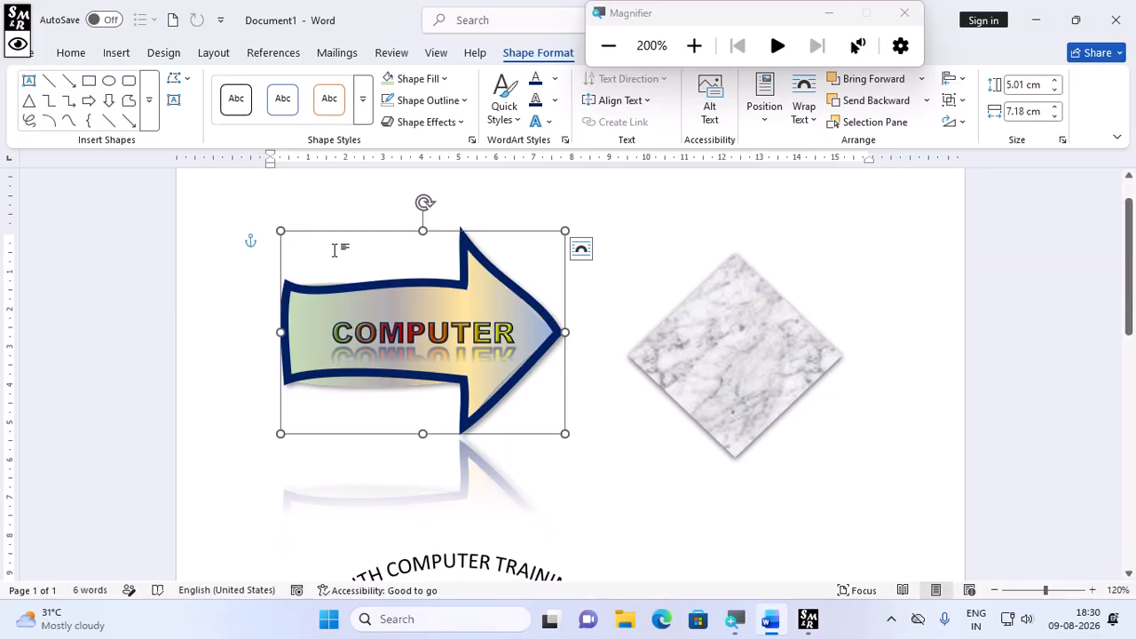
# Move the grouped arrow and COMPUTER text slightly up and to the right, and ungroup them.
pyautogui.moveTo(334, 234); pyautogui.dragTo(364, 205)
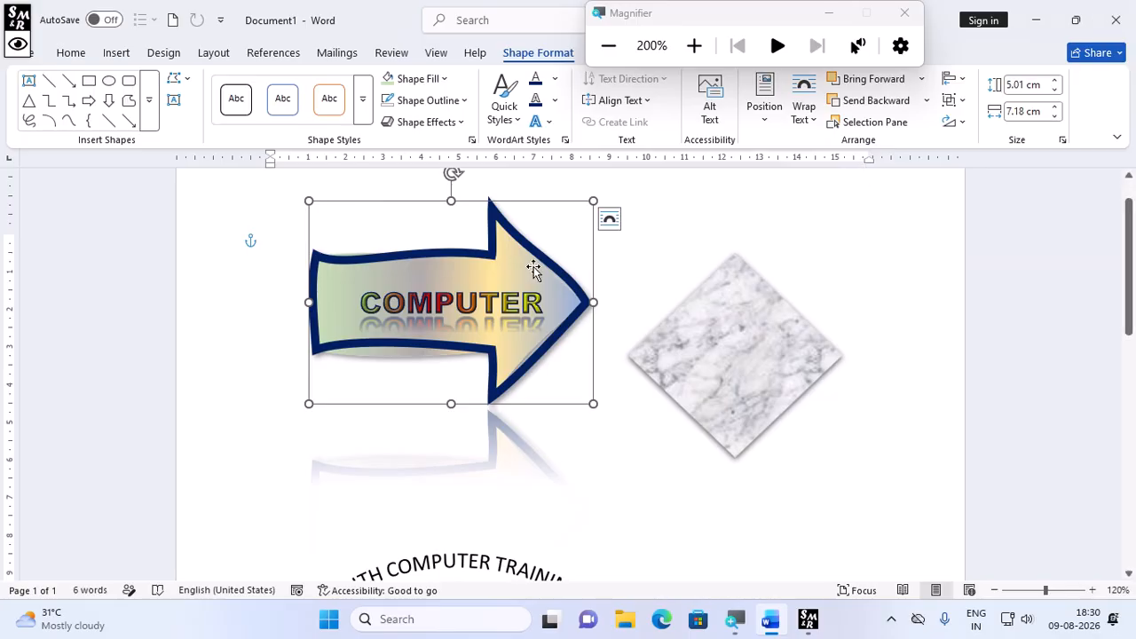
pyautogui.click(954, 100)
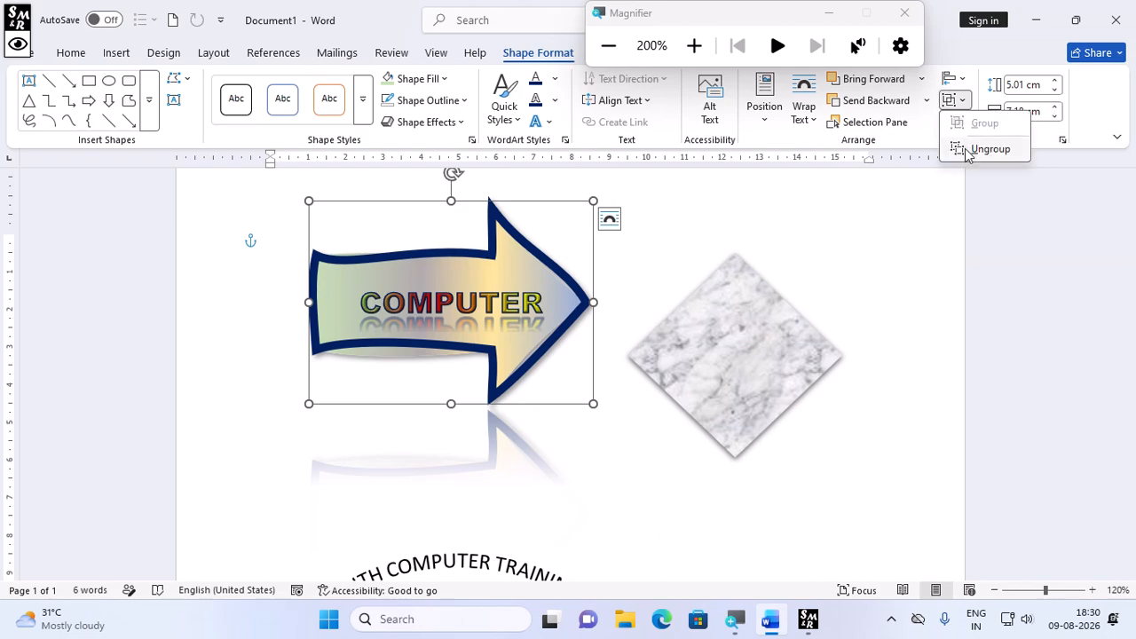
pyautogui.click(969, 151)
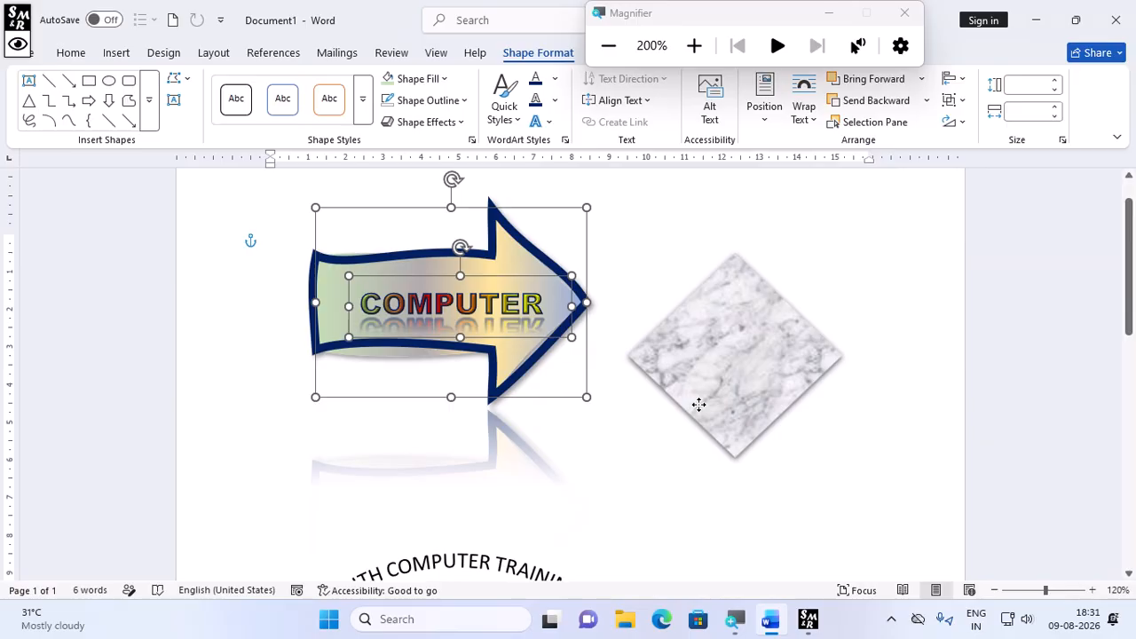
# Delete the marble-filled diamond, the arrow shape and the COMPUTER text box.
pyautogui.click(699, 404)
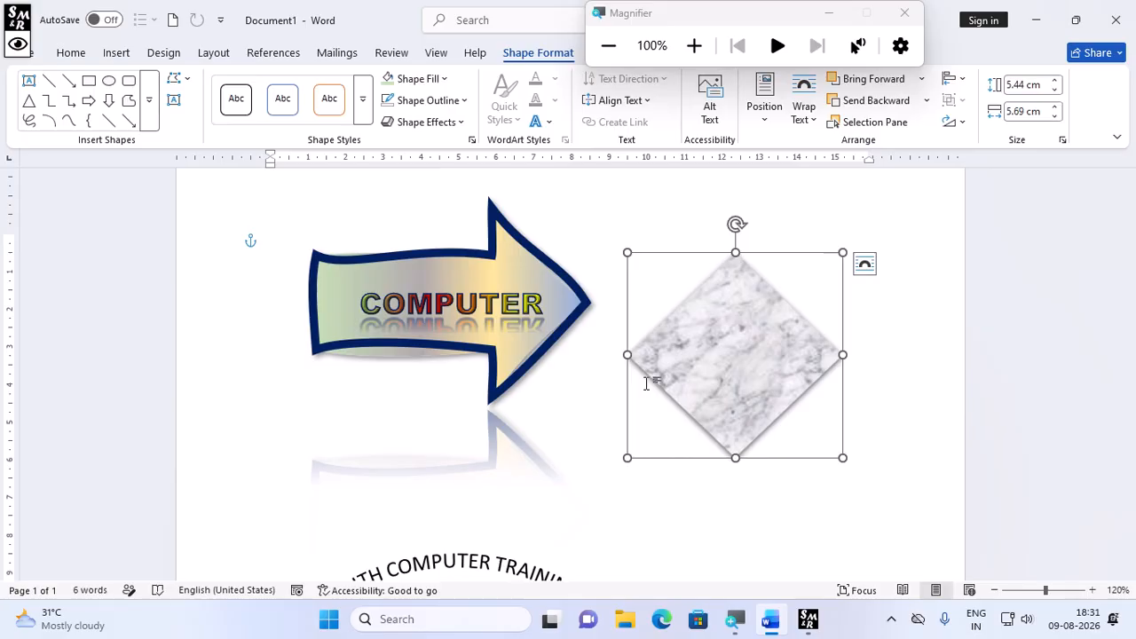
pyautogui.press('Delete')
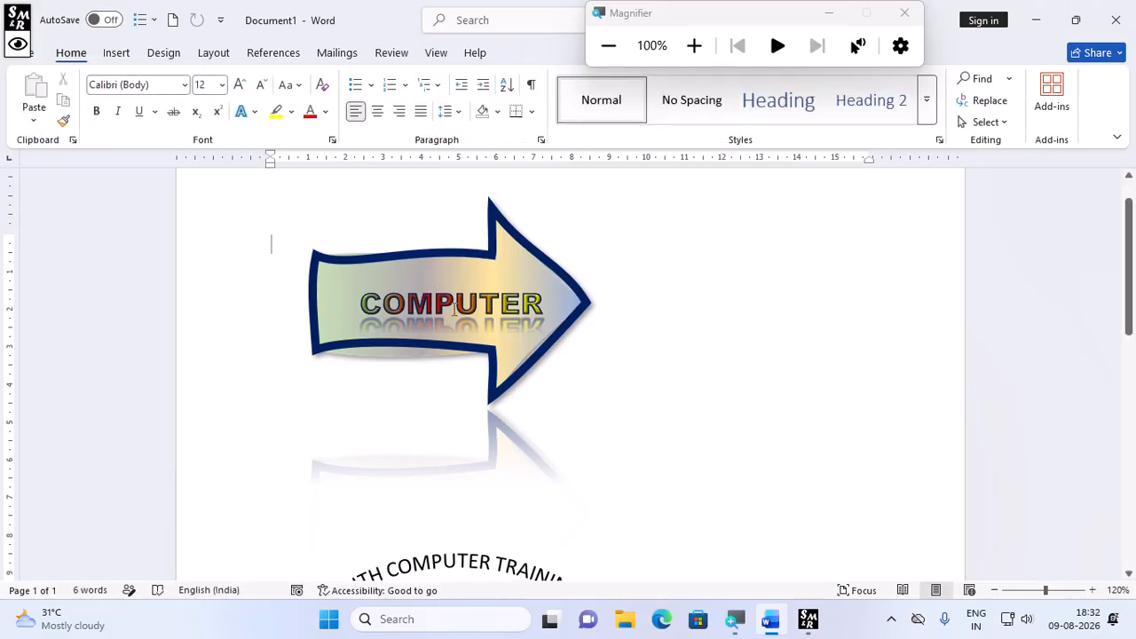
pyautogui.click(433, 271)
pyautogui.click(496, 238)
pyautogui.press('Delete')
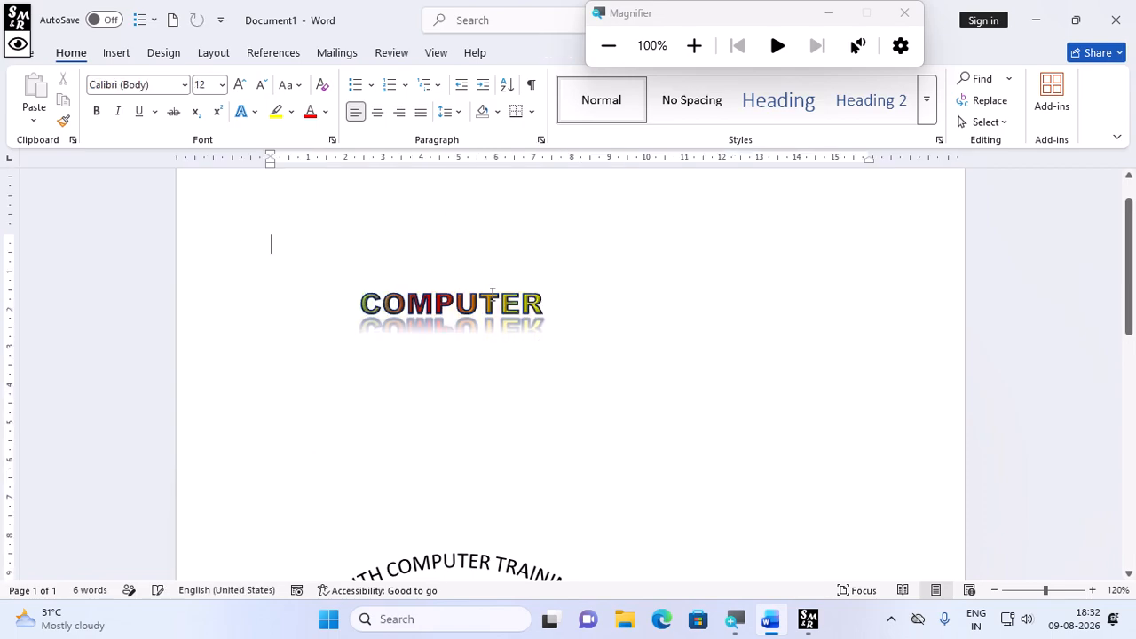
pyautogui.click(495, 300)
pyautogui.click(484, 276)
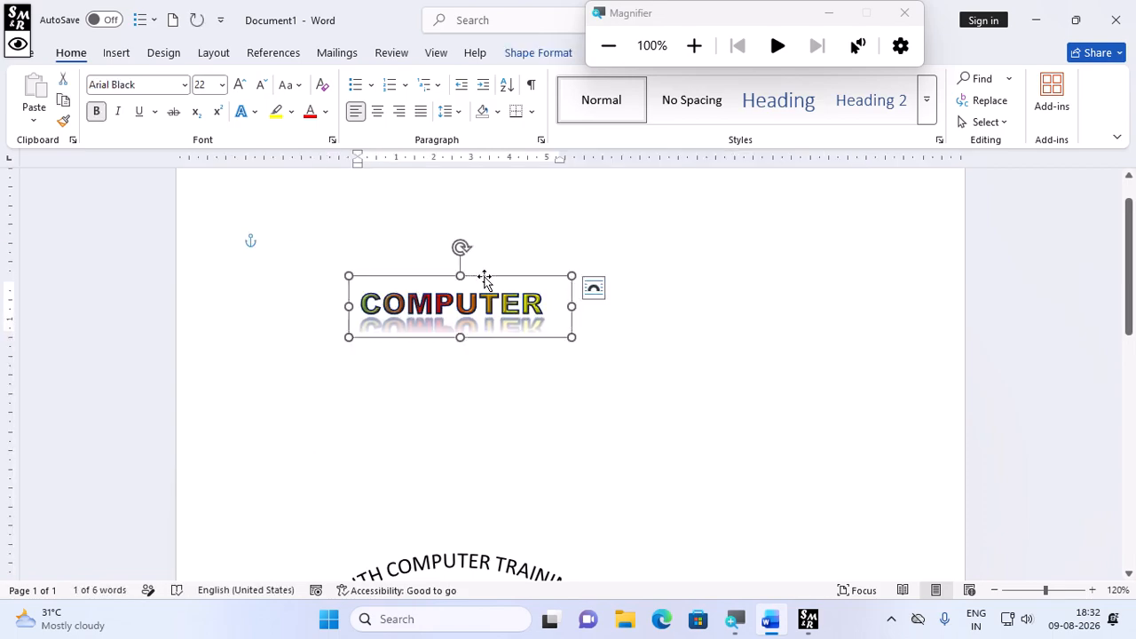
pyautogui.press('Delete')
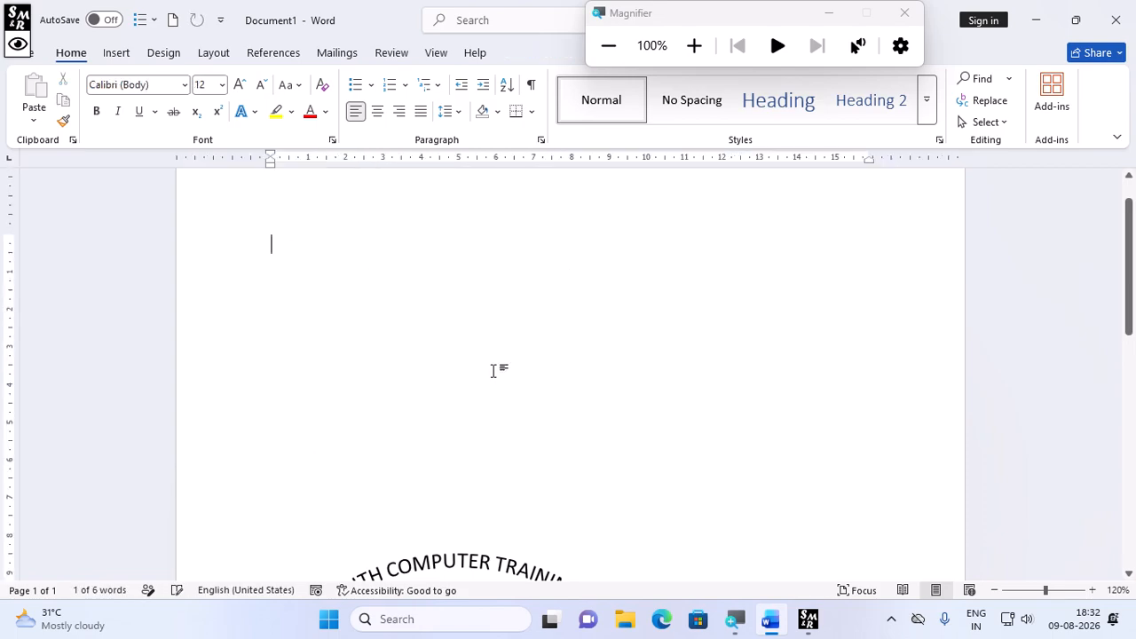
# Delete the arched GARIA YOUTH COMPUTER TRAINING CENTRE text box to leave the page empty.
pyautogui.scroll(-3, 495, 371)
pyautogui.click(431, 461)
pyautogui.click(388, 409)
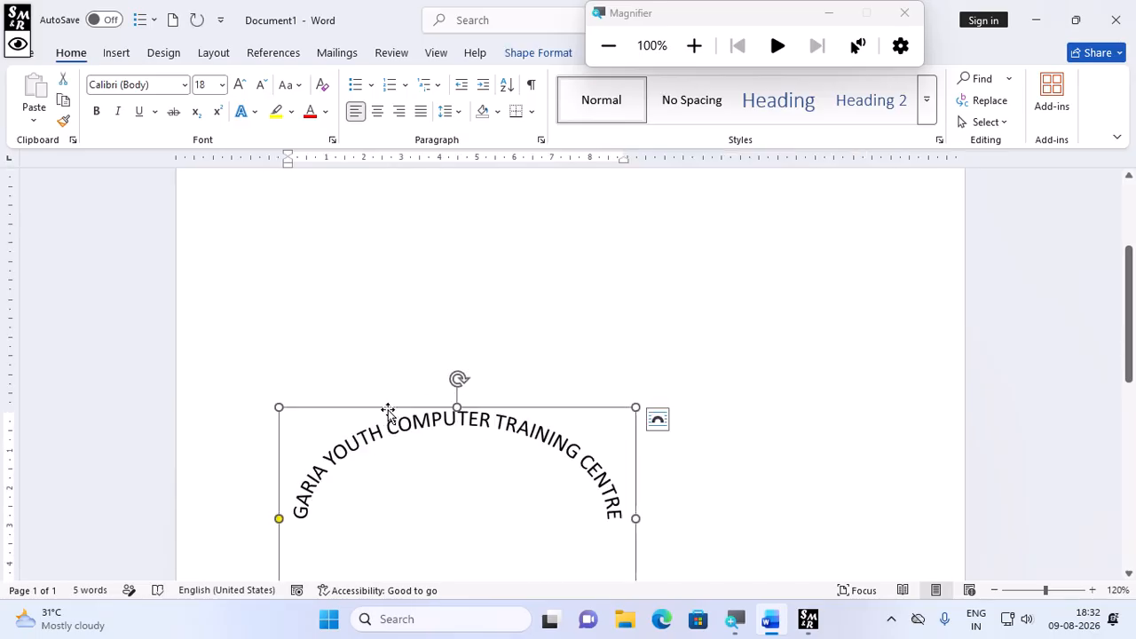
pyautogui.press('Delete')
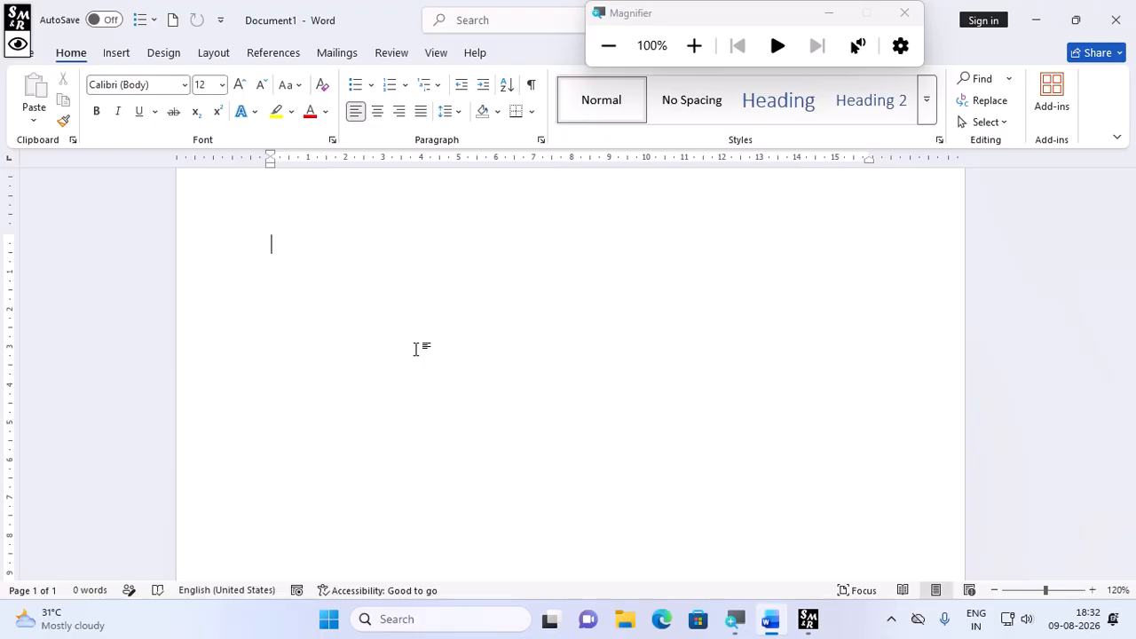
pyautogui.scroll(1, 311, 552)
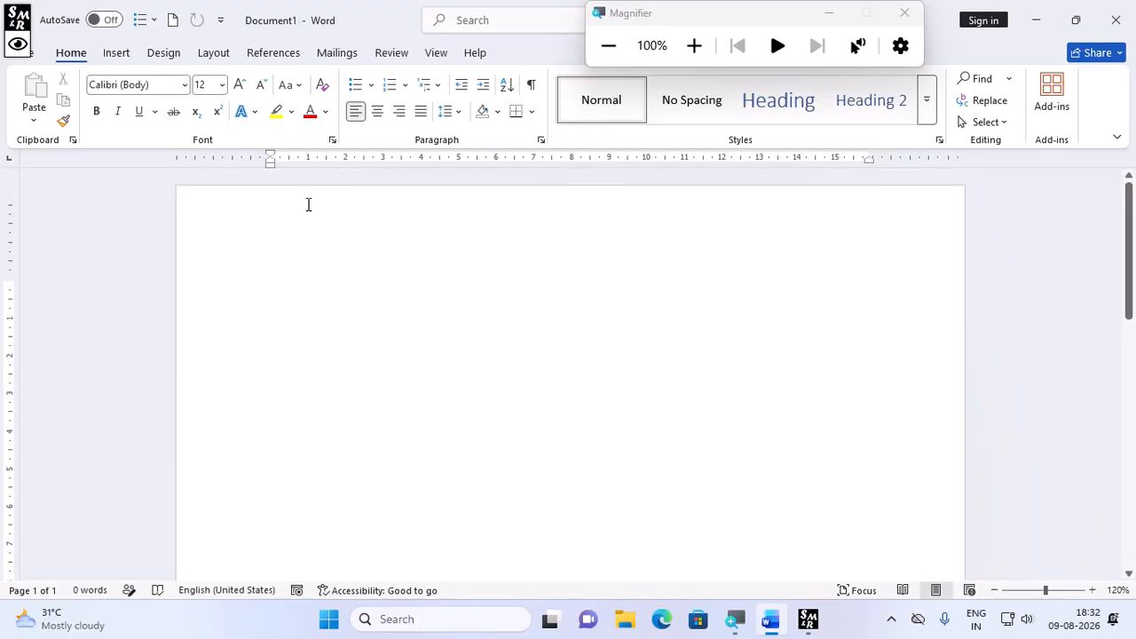
# Draw a rectangle about 3.14 cm tall and 14.4 cm wide near the top of the page.
pyautogui.click(694, 45)
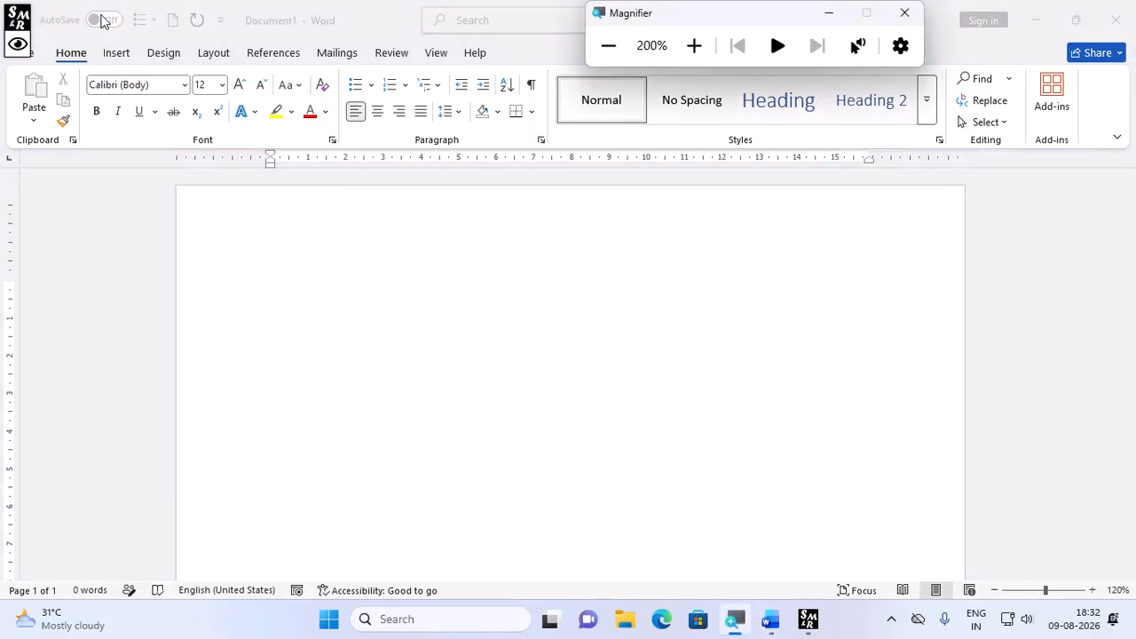
pyautogui.click(117, 52)
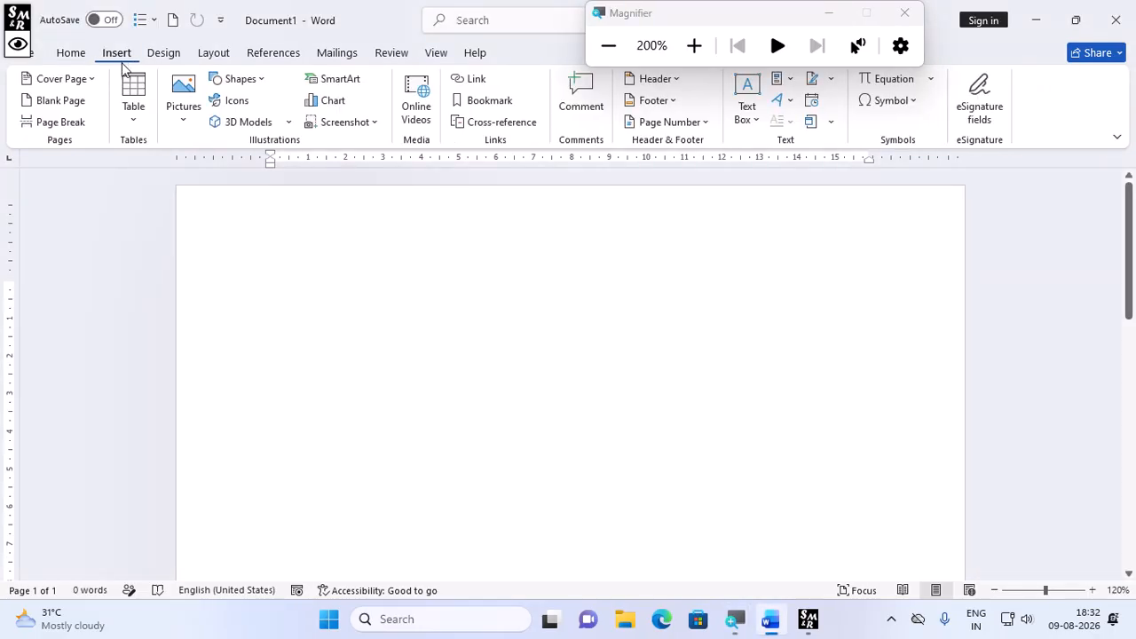
pyautogui.click(254, 80)
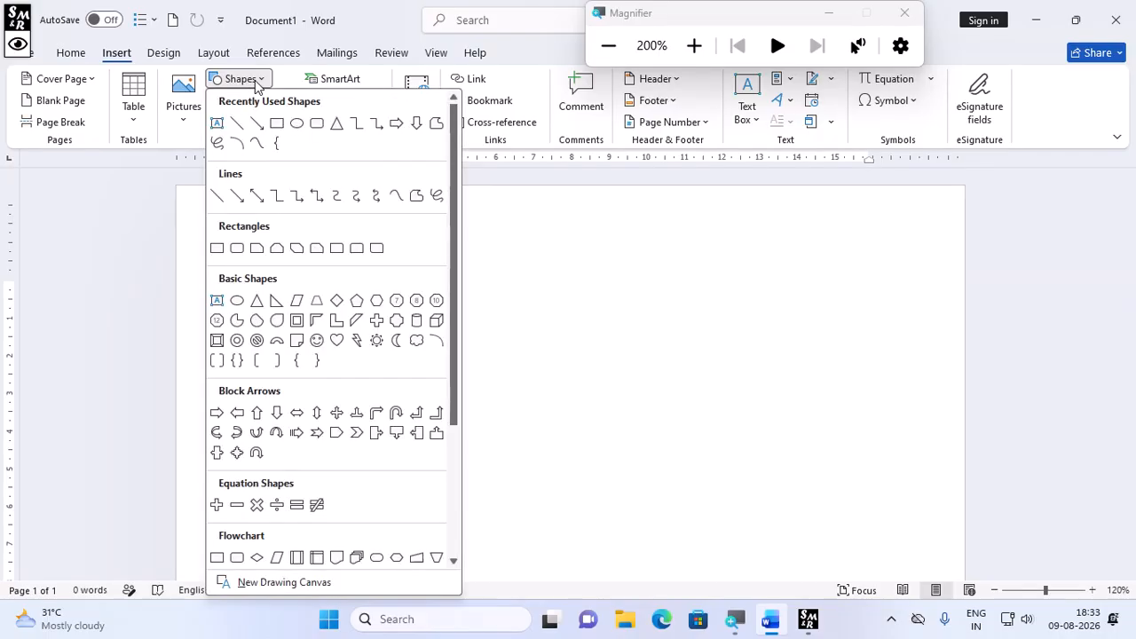
pyautogui.click(274, 126)
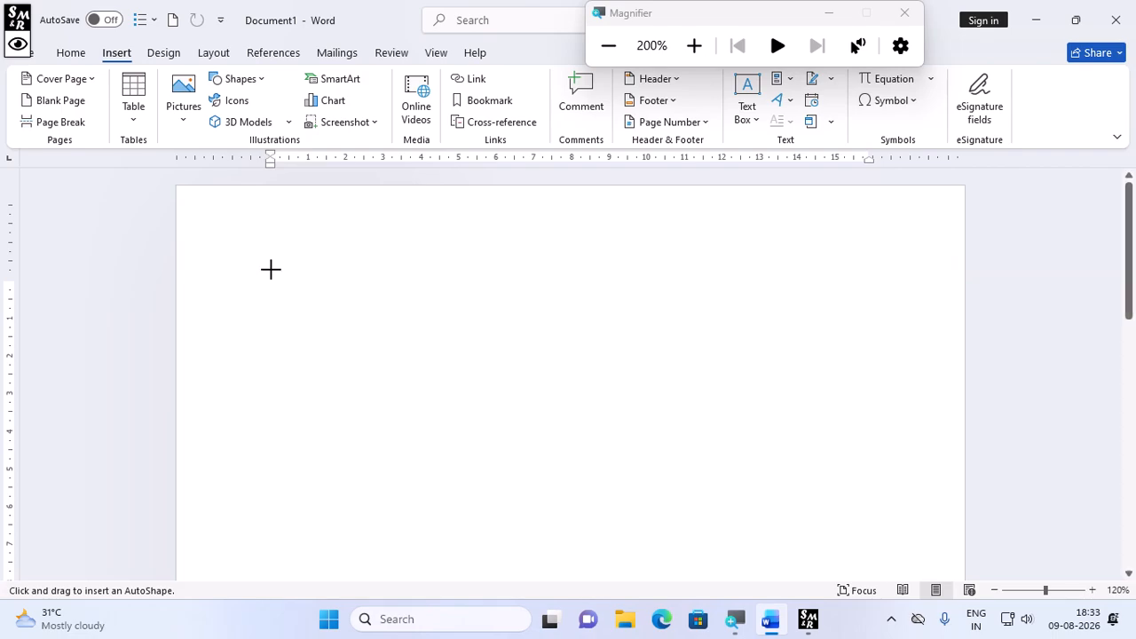
pyautogui.moveTo(267, 261); pyautogui.dragTo(810, 379)
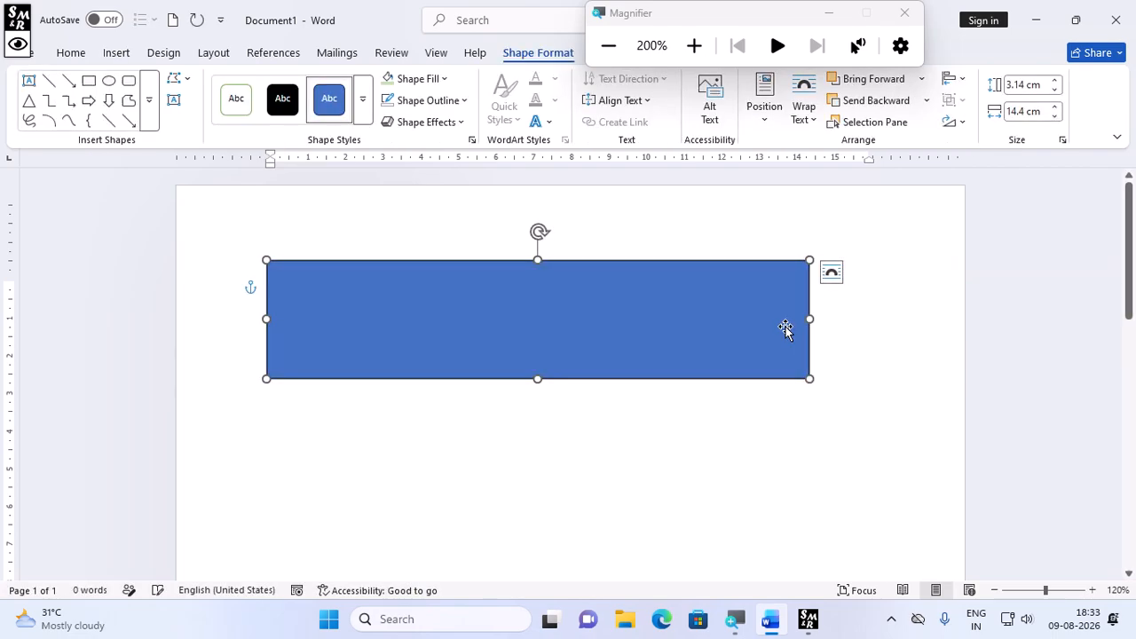
pyautogui.click(608, 45)
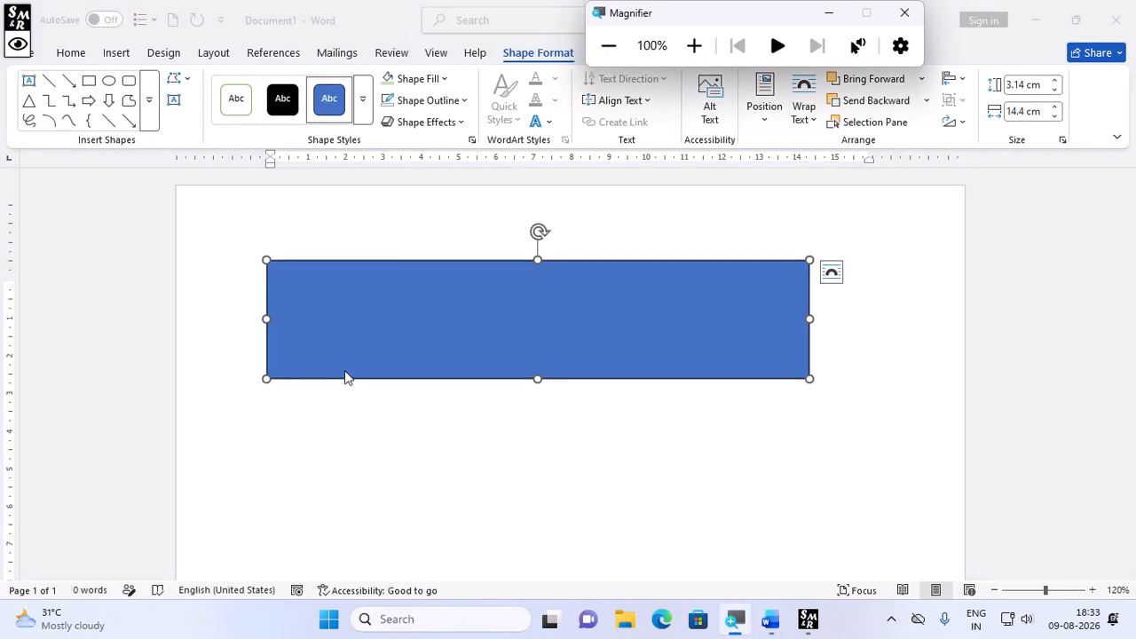
pyautogui.click(381, 357)
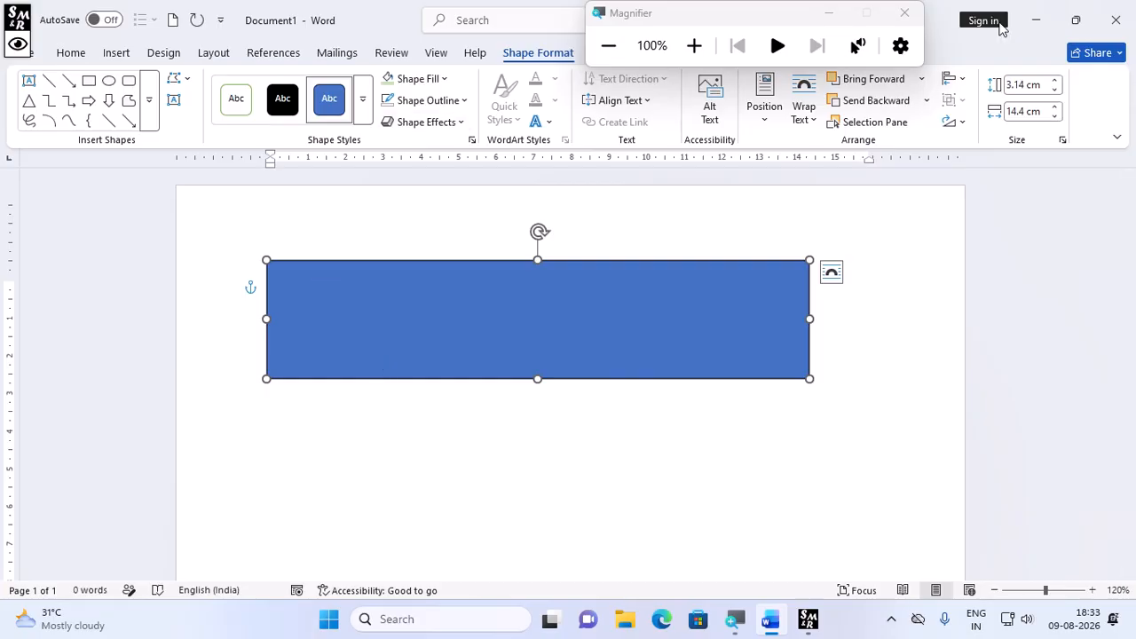
# Edit the rectangle's points, pulling the lower-left corner's curve handle down so the bottom edge bulges and the shape is about 5.21 cm tall.
pyautogui.click(713, 49)
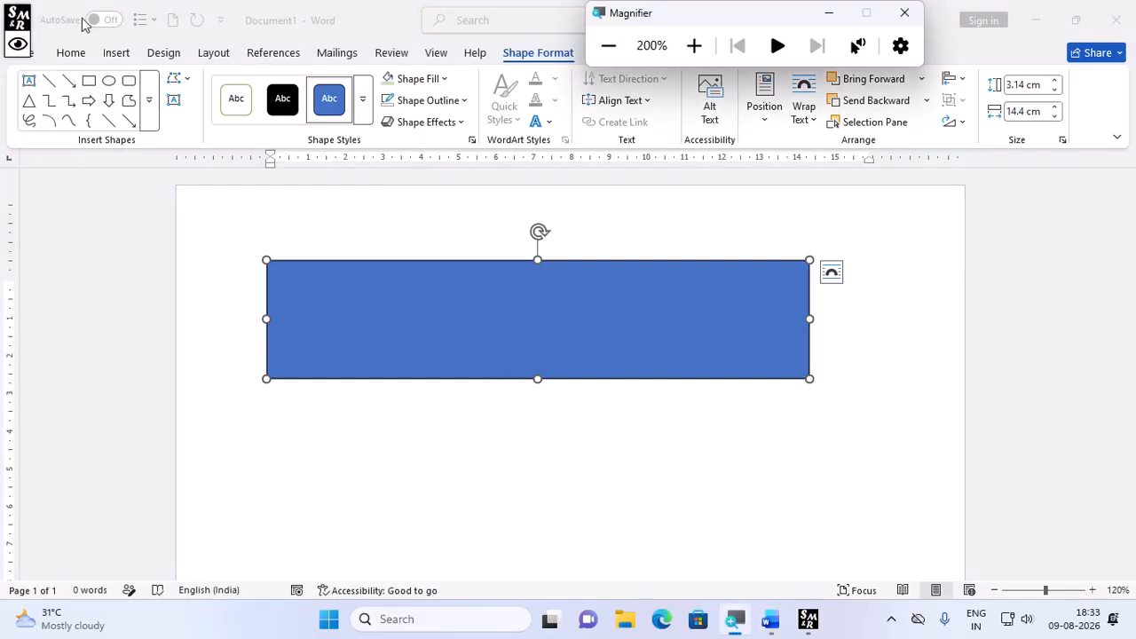
pyautogui.click(175, 79)
pyautogui.click(175, 79)
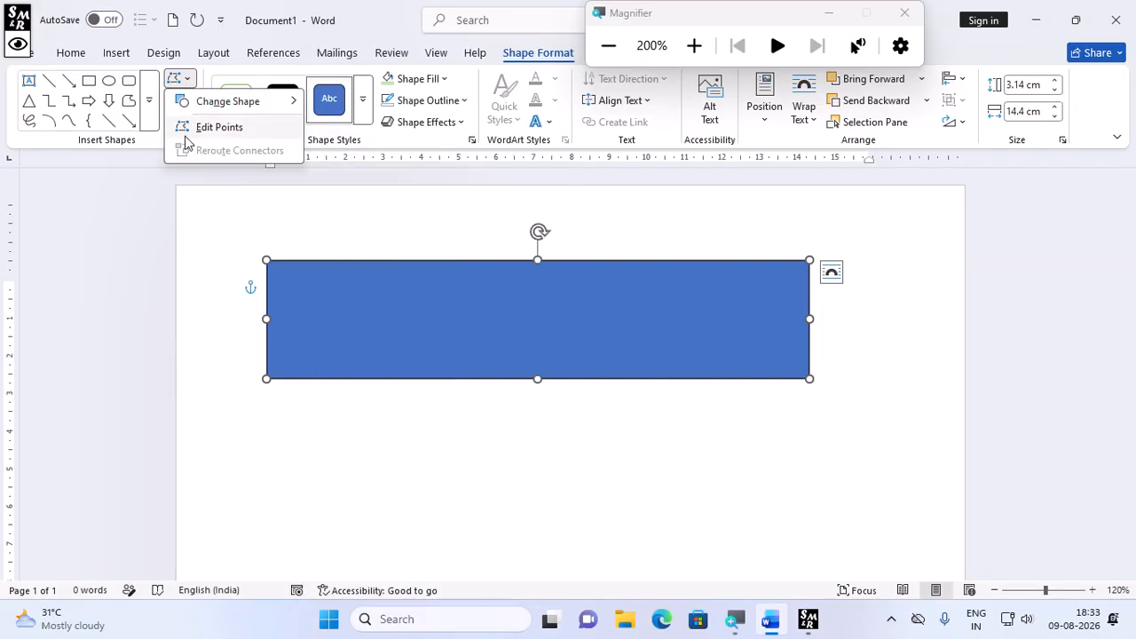
pyautogui.click(214, 133)
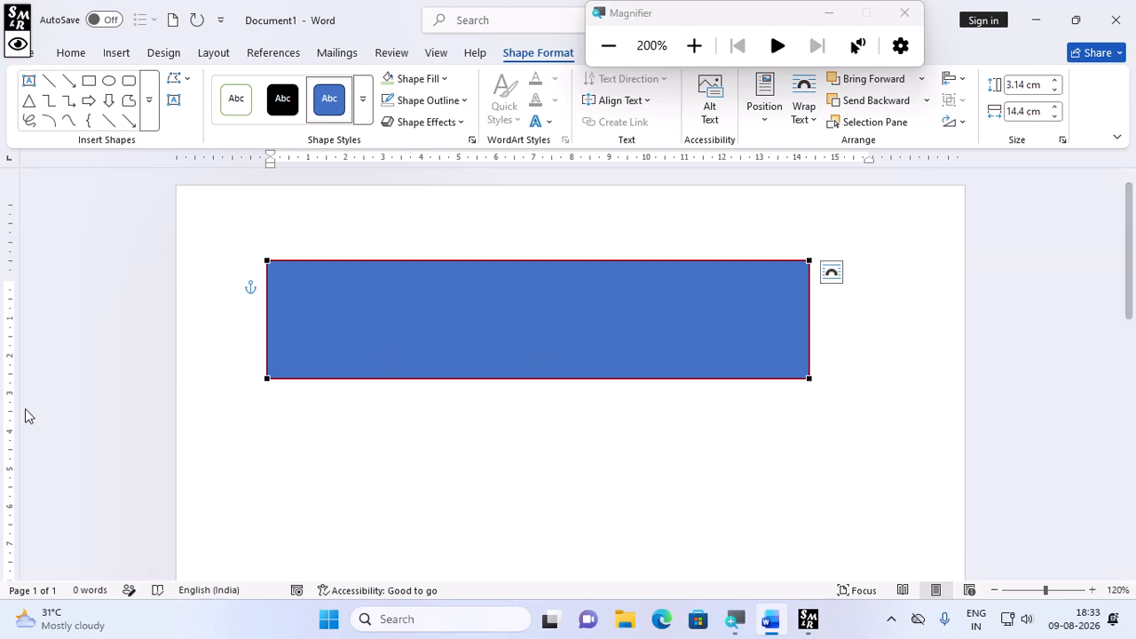
pyautogui.click(267, 377)
pyautogui.moveTo(448, 379); pyautogui.dragTo(462, 557)
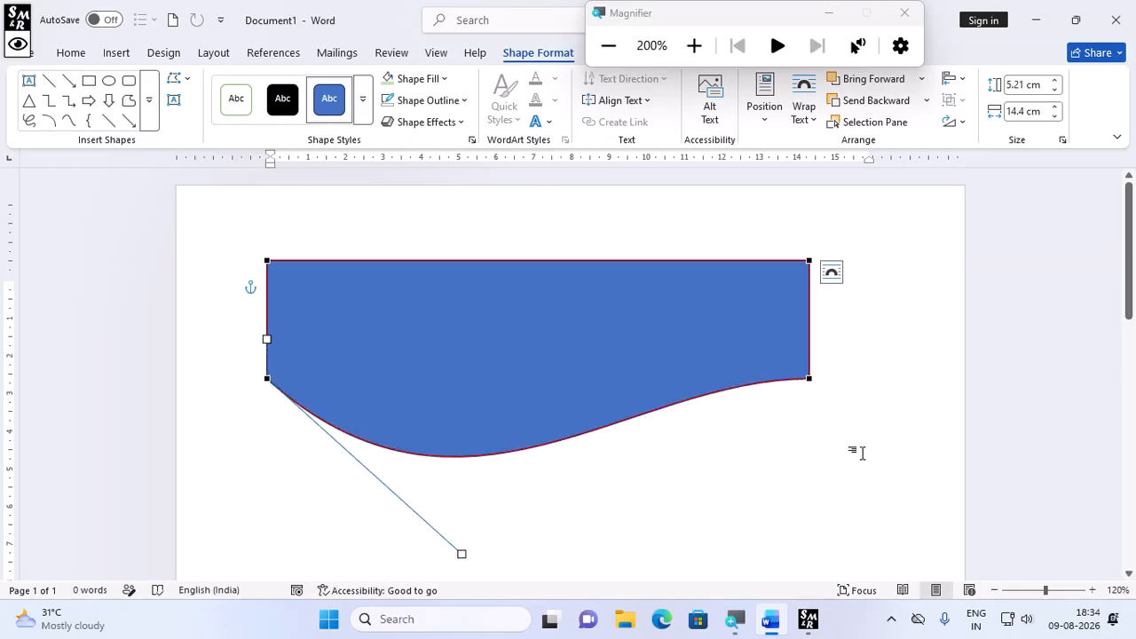
# Pull the lower-right point's curve handle up above the shape to form a wavy bottom edge, about 4.46 cm overall height.
pyautogui.click(609, 41)
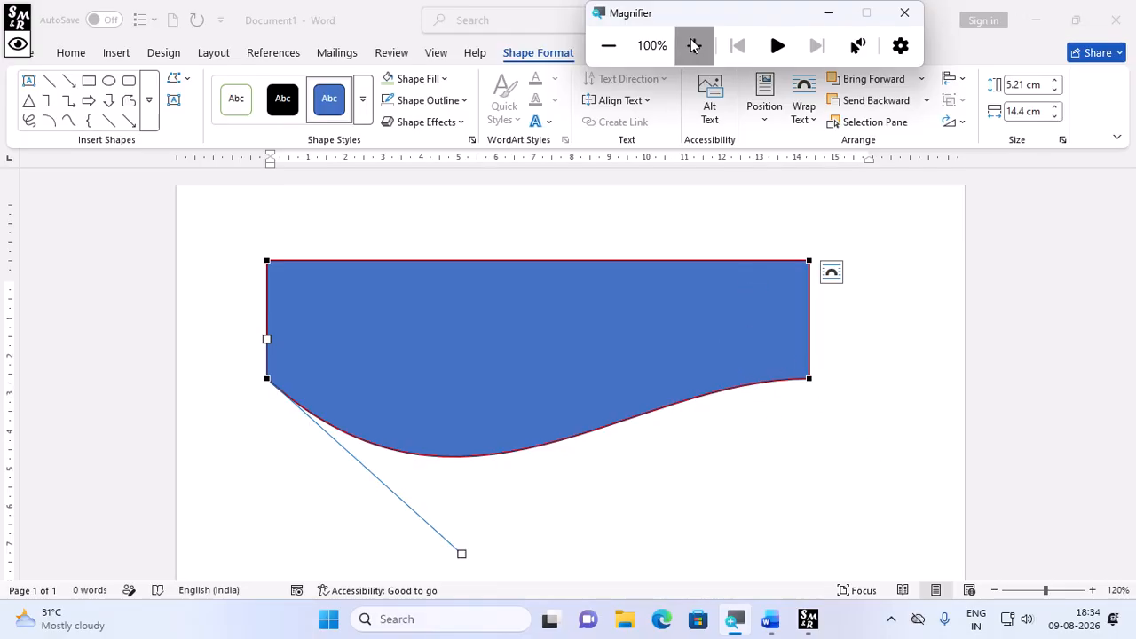
pyautogui.click(810, 380)
pyautogui.click(809, 378)
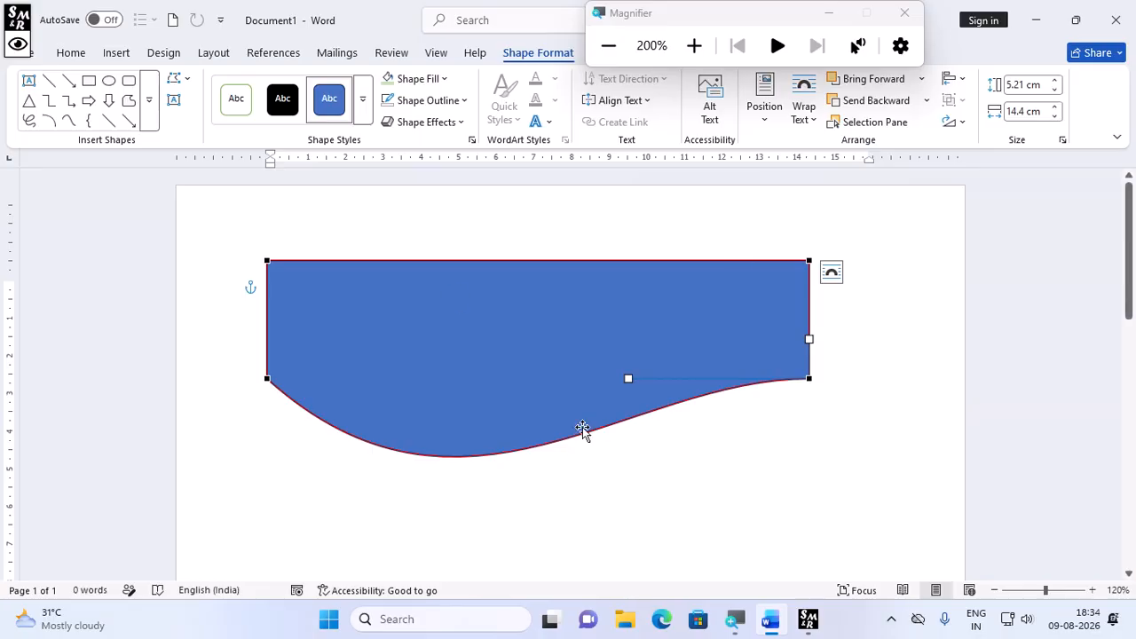
pyautogui.moveTo(628, 379); pyautogui.dragTo(580, 262)
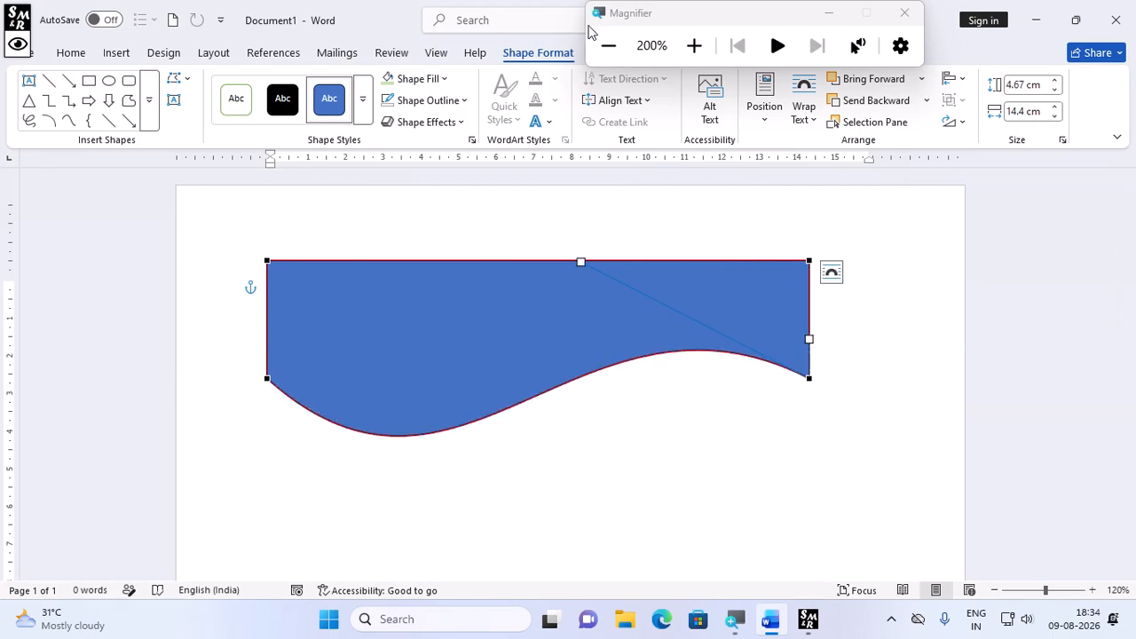
pyautogui.click(609, 45)
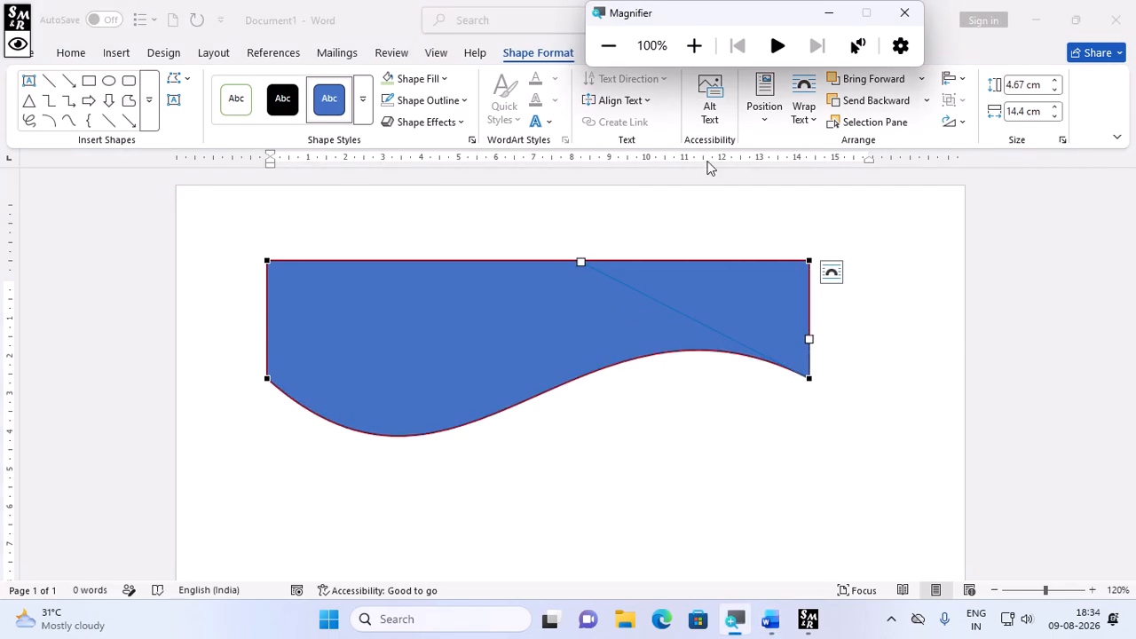
pyautogui.moveTo(580, 264); pyautogui.dragTo(563, 198)
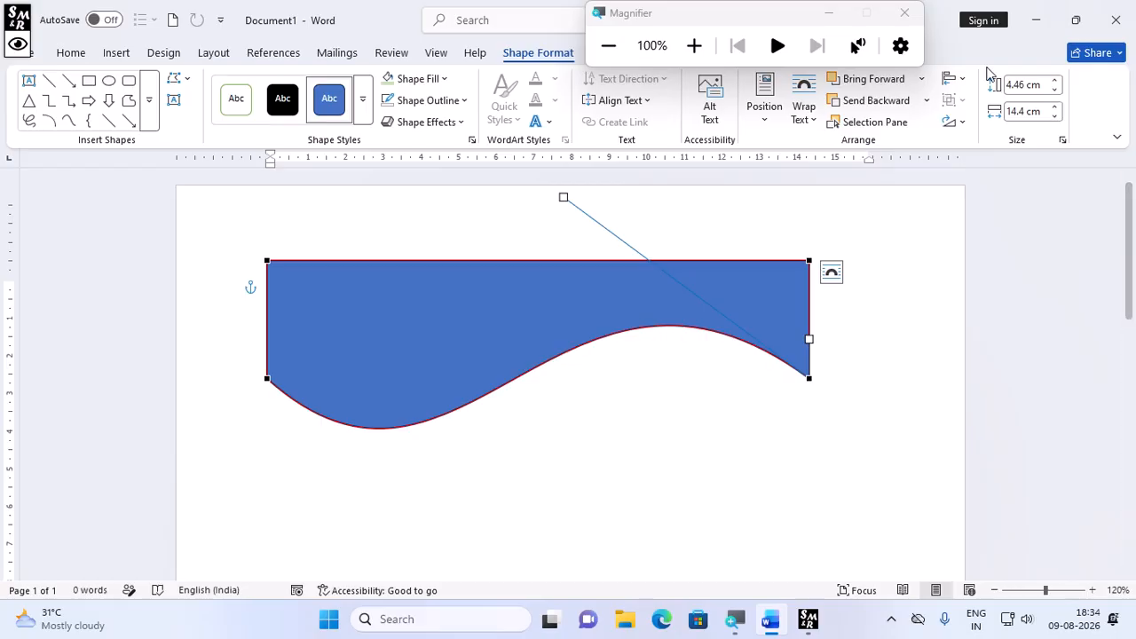
# Leave point editing and move the wave shape to the page's upper-left corner.
pyautogui.click(471, 296)
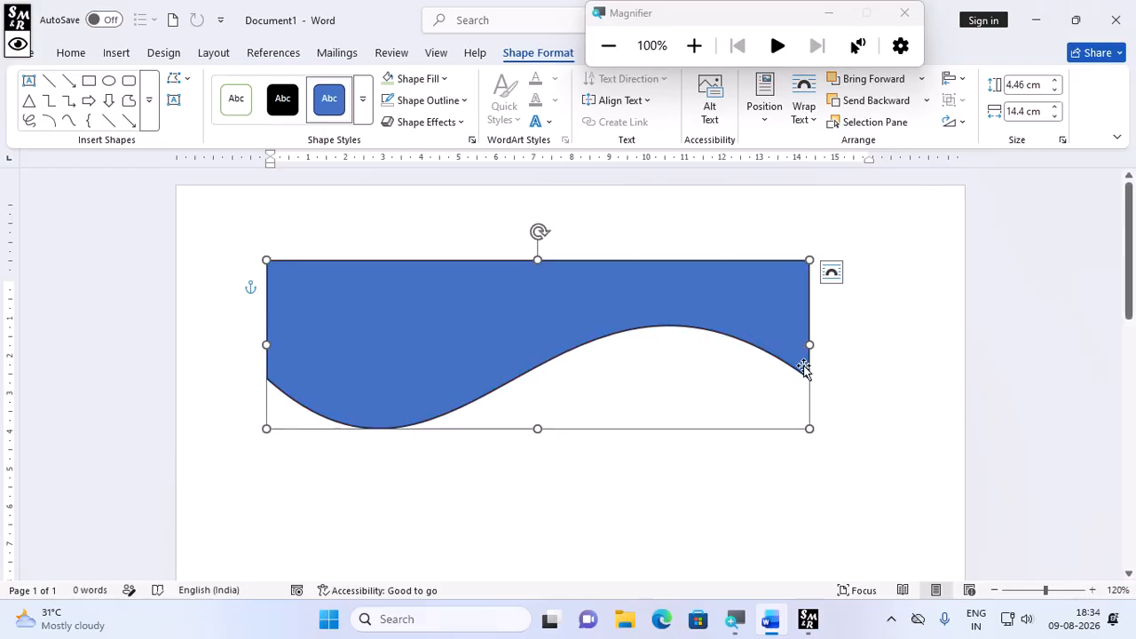
pyautogui.moveTo(477, 362); pyautogui.dragTo(379, 284)
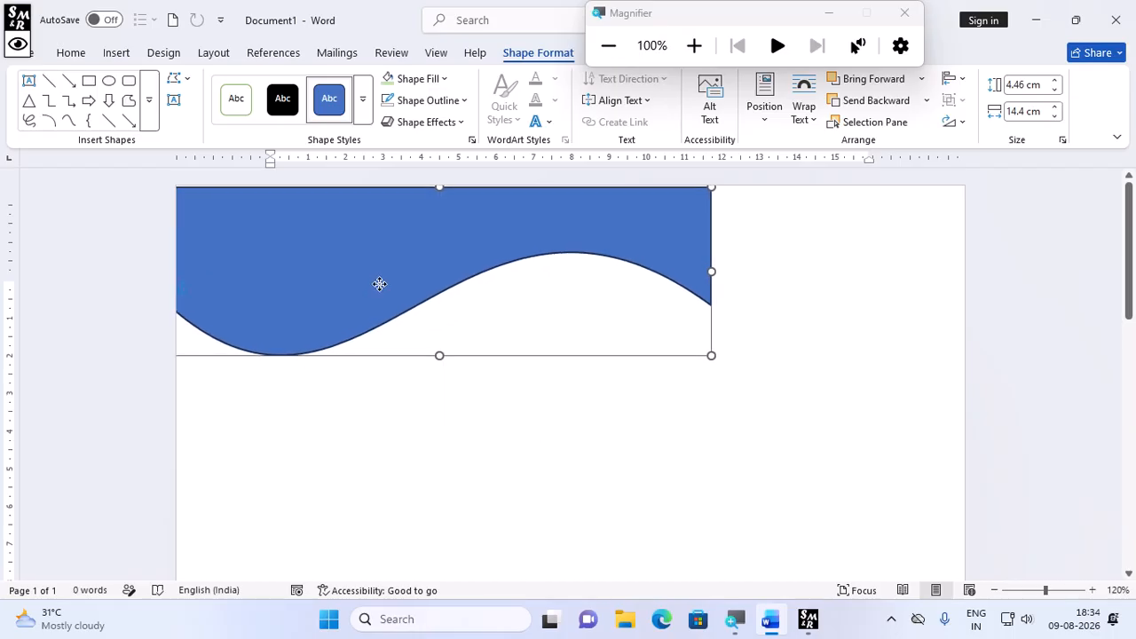
# Stretch the wave shape to the page's right edge, about 21.16 cm wide, and fill it with the standard dark blue.
pyautogui.moveTo(712, 269); pyautogui.dragTo(968, 267)
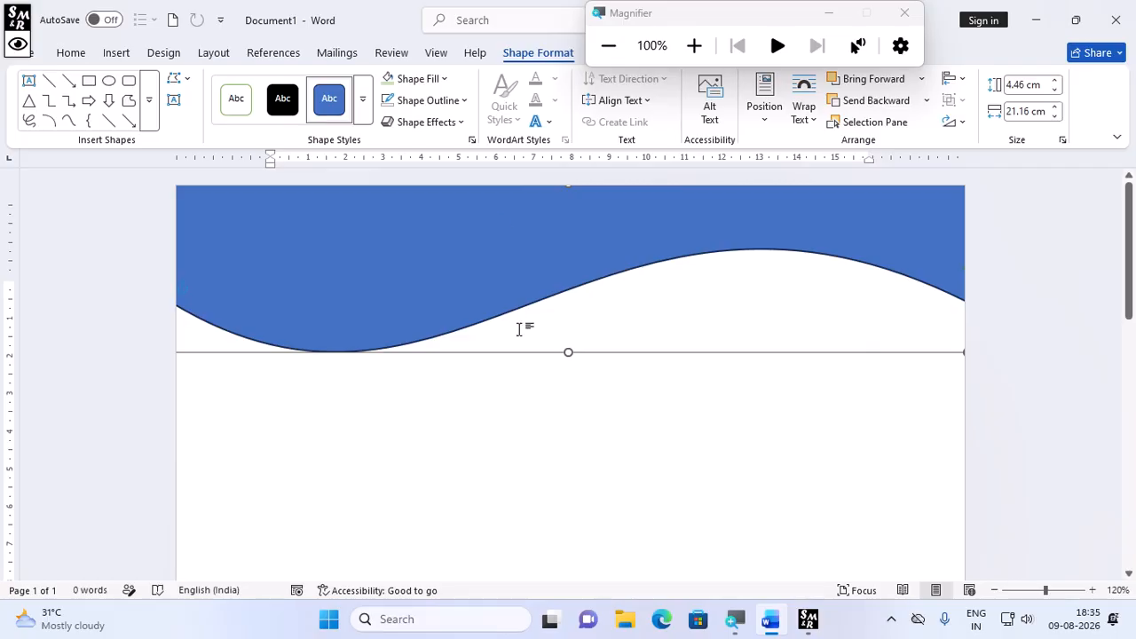
pyautogui.click(443, 79)
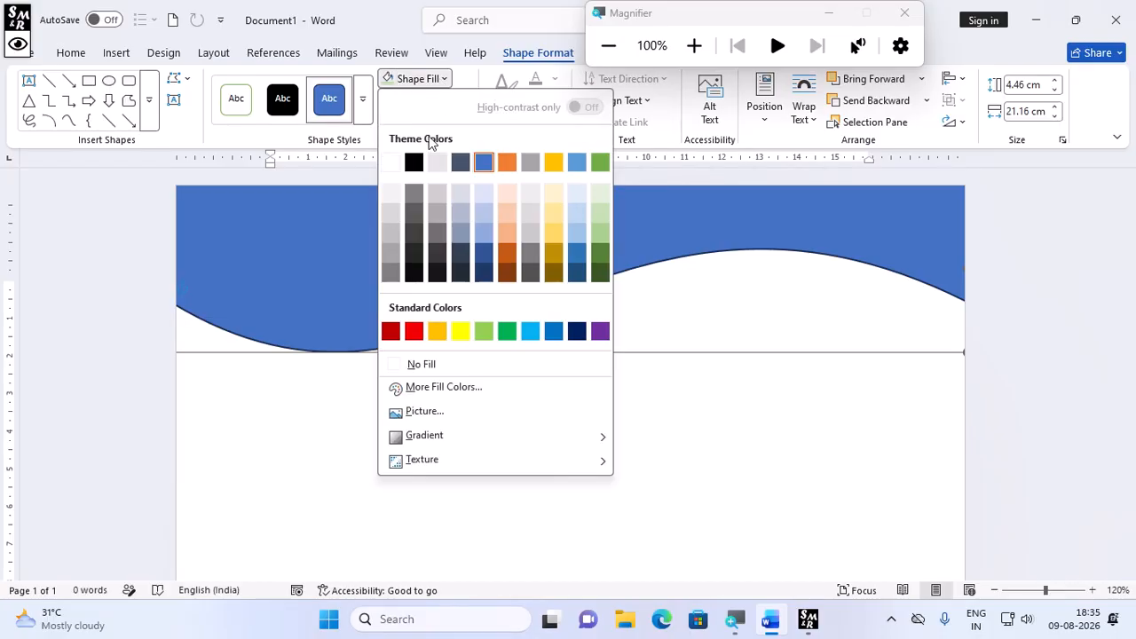
pyautogui.click(579, 334)
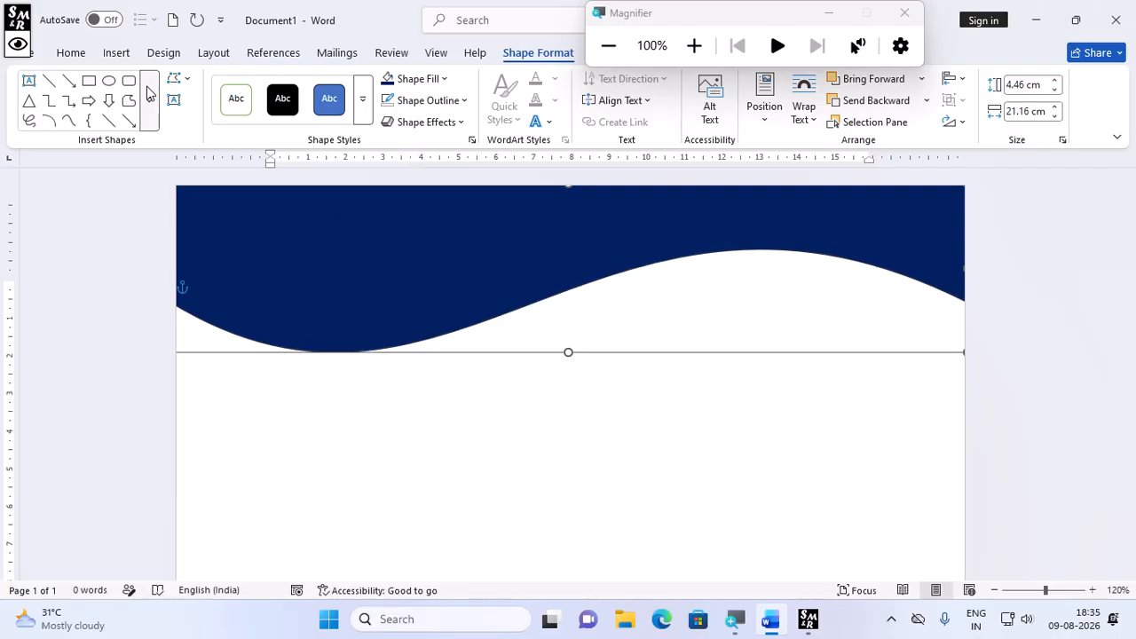
# Paste a copy of the dark blue wave, place it just below the original and fill the copy with standard yellow.
pyautogui.click(182, 80)
pyautogui.click(407, 447)
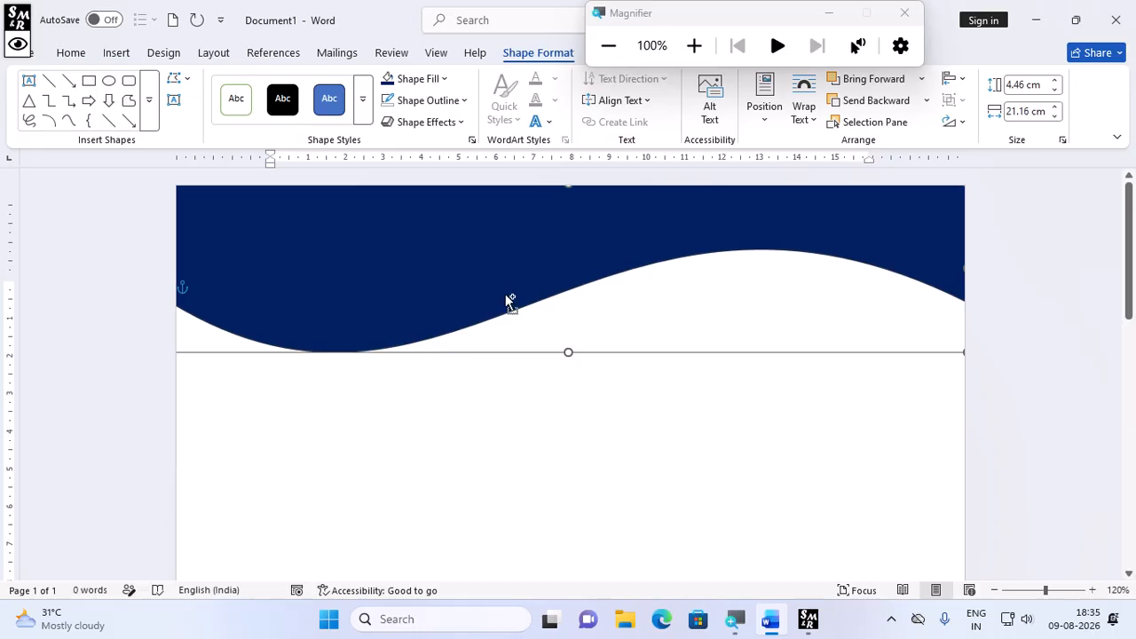
pyautogui.hotkey('ctrl', 'v')
pyautogui.moveTo(502, 296); pyautogui.dragTo(515, 419)
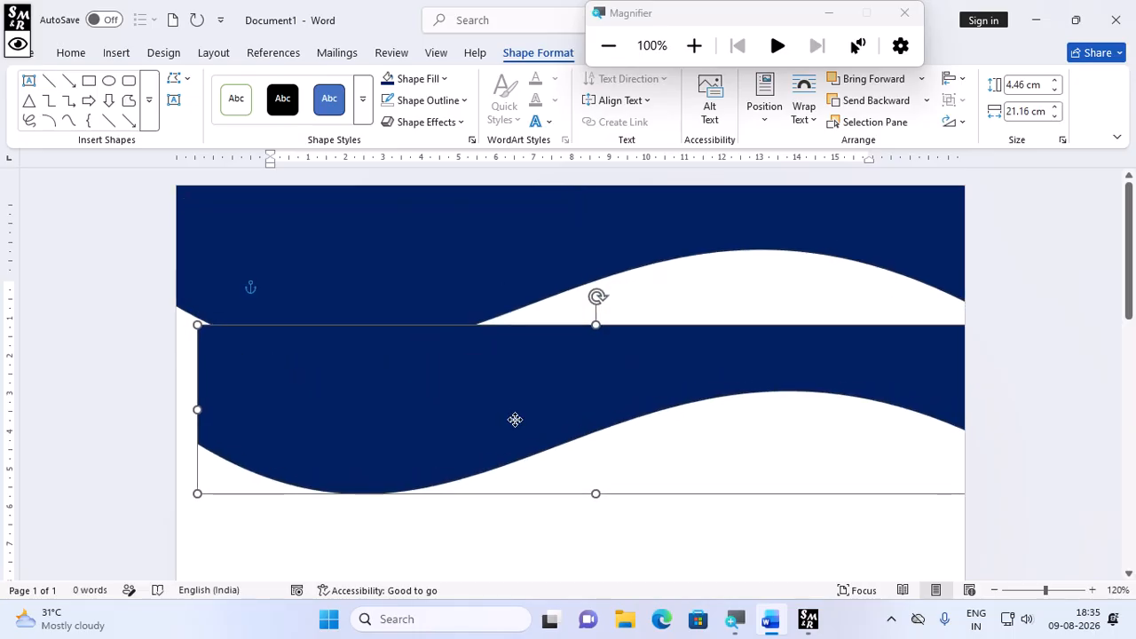
pyautogui.click(444, 79)
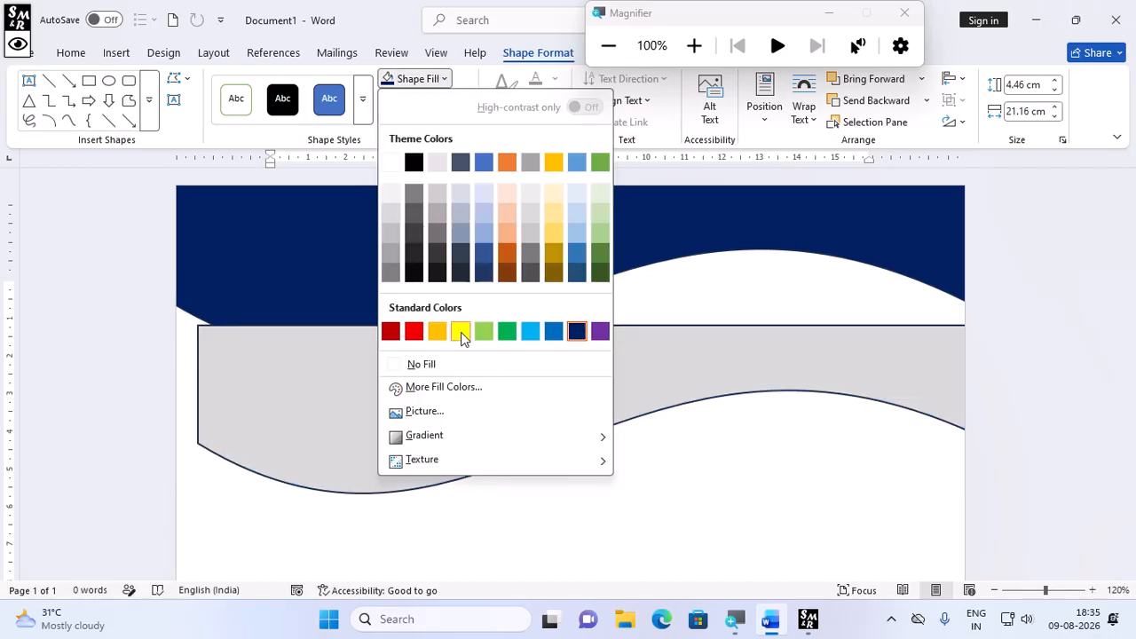
pyautogui.click(460, 332)
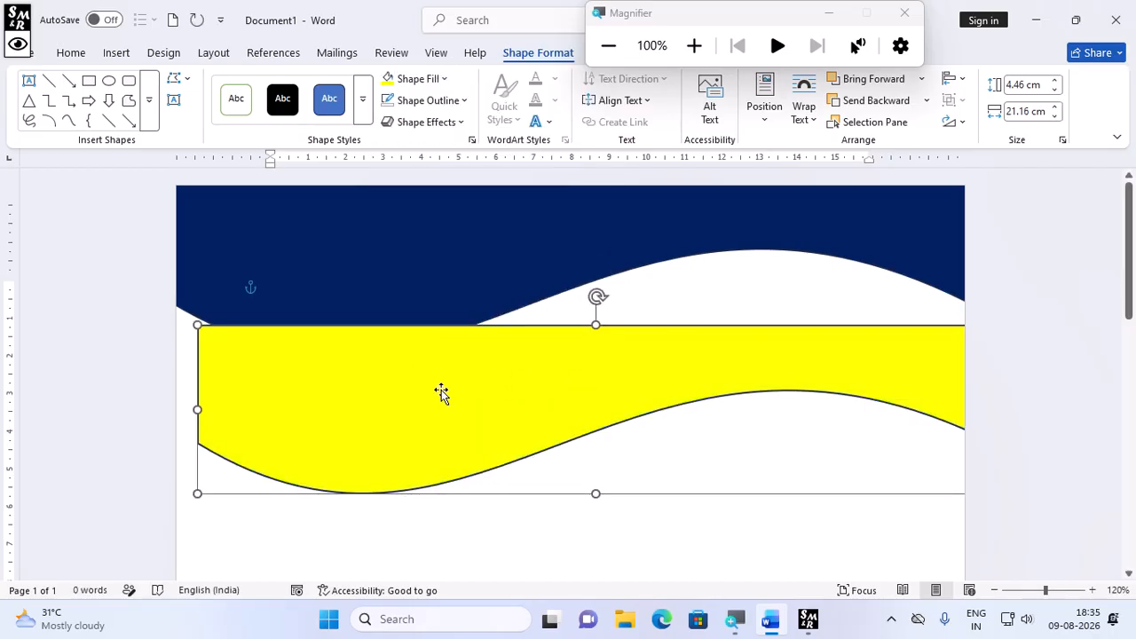
# Move the yellow wave slightly up and left, and send it backward behind the dark blue wave.
pyautogui.moveTo(442, 395); pyautogui.dragTo(432, 375)
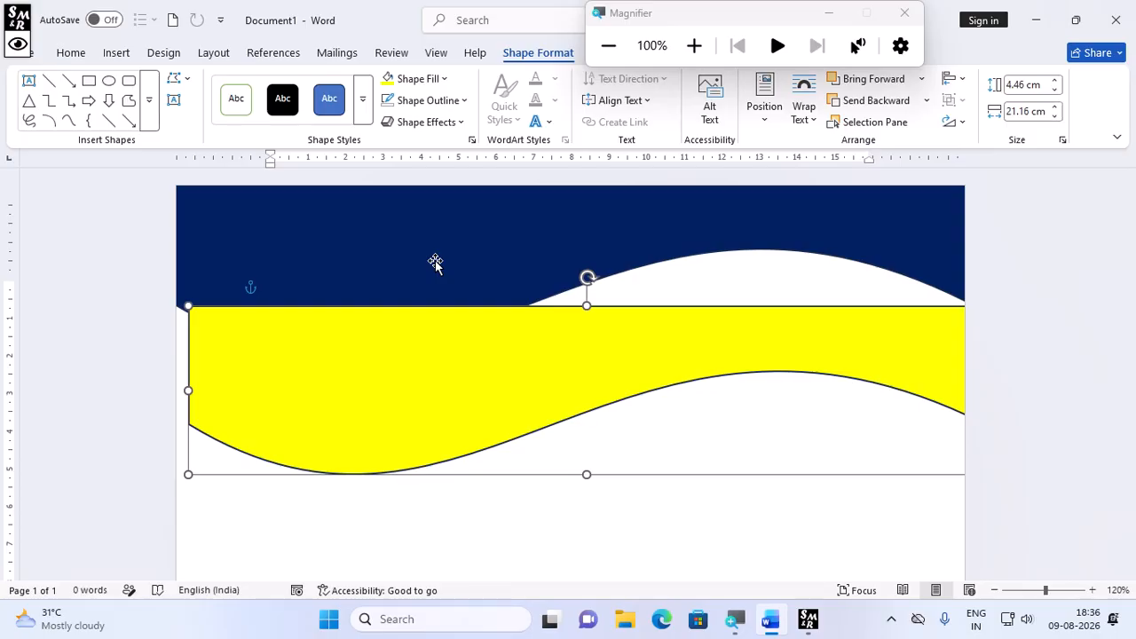
pyautogui.click(684, 47)
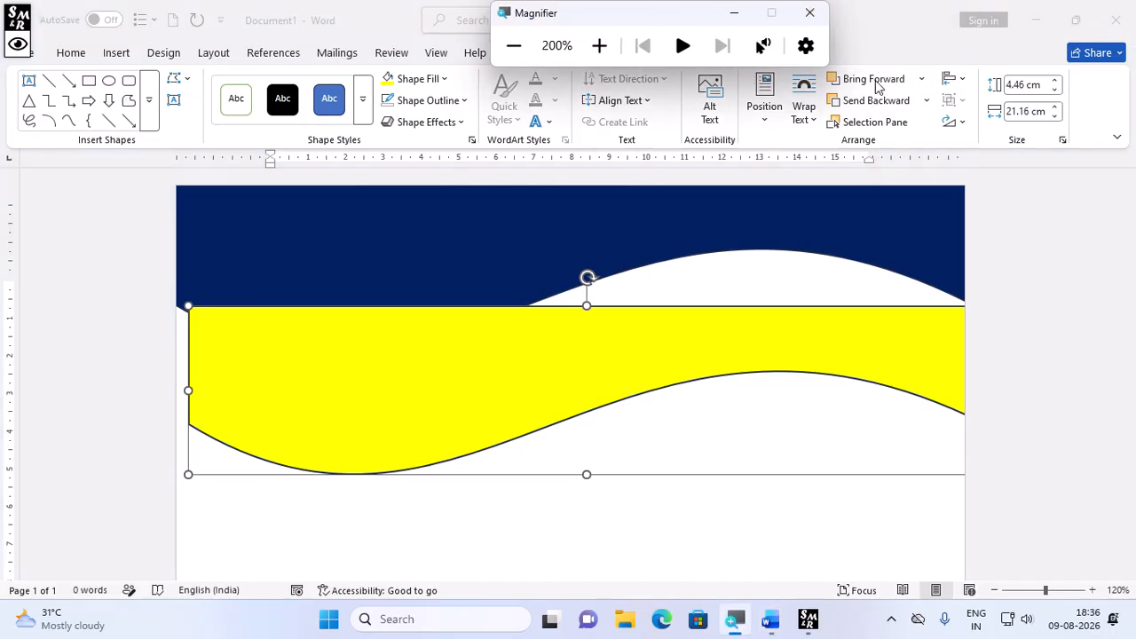
pyautogui.click(380, 411)
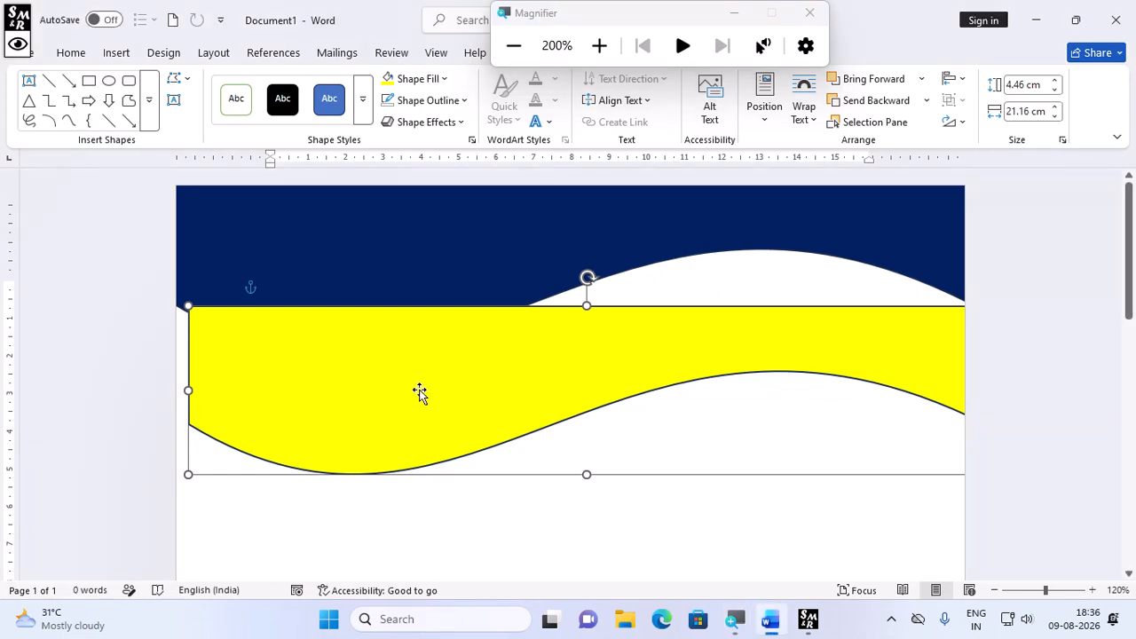
pyautogui.click(866, 100)
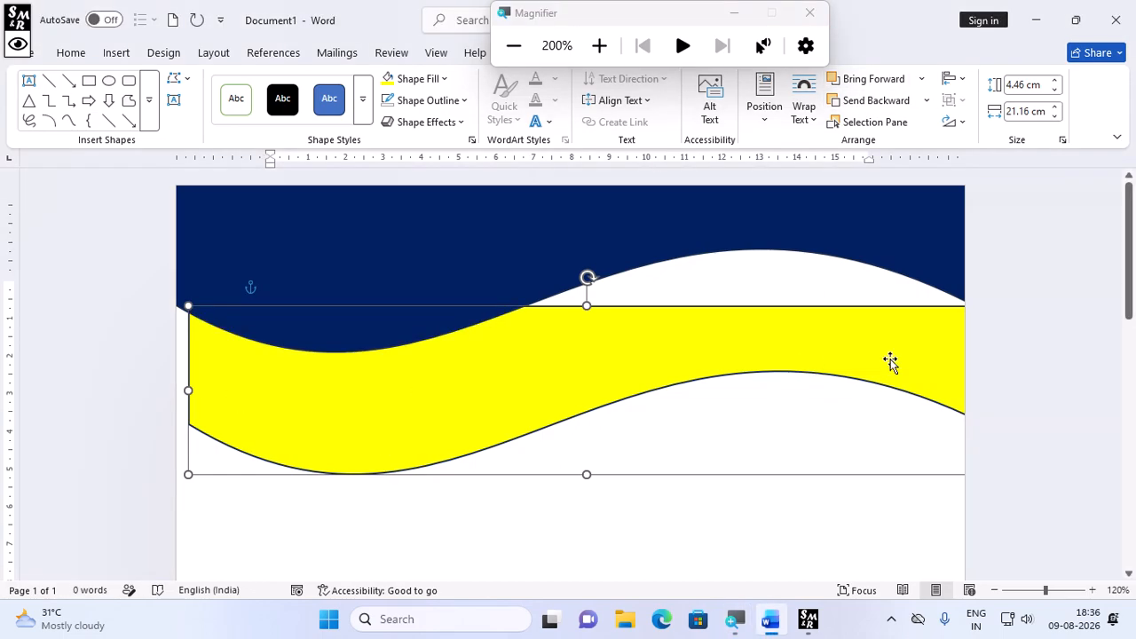
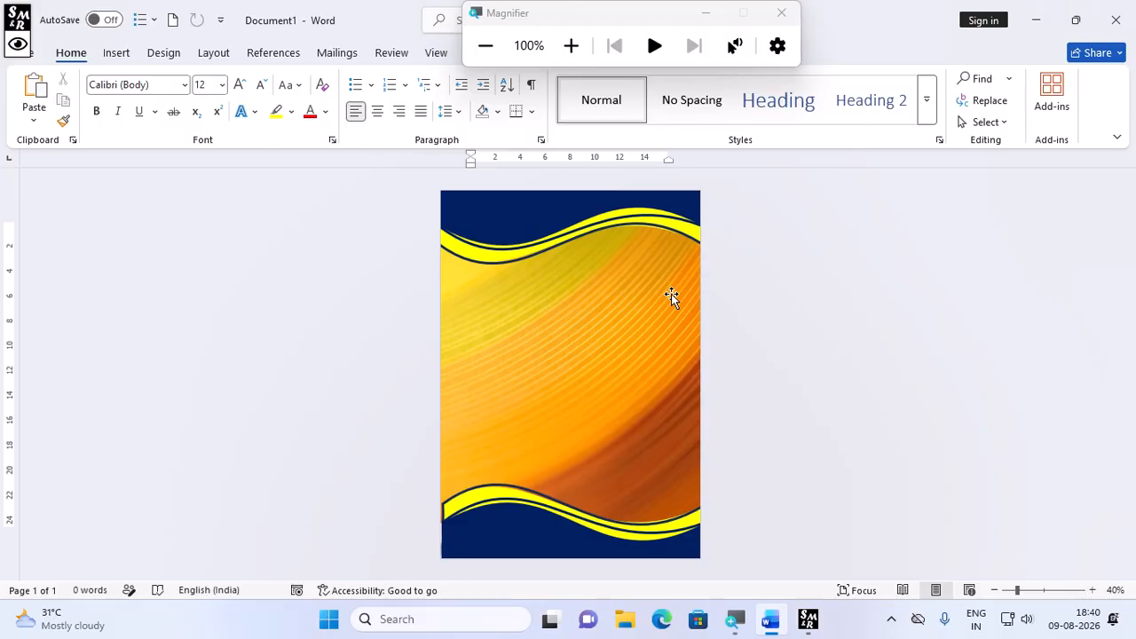
# Draw a text box about 4.81 cm tall and 9.62 cm wide in the upper right part of the cover picture.
pyautogui.click(113, 54)
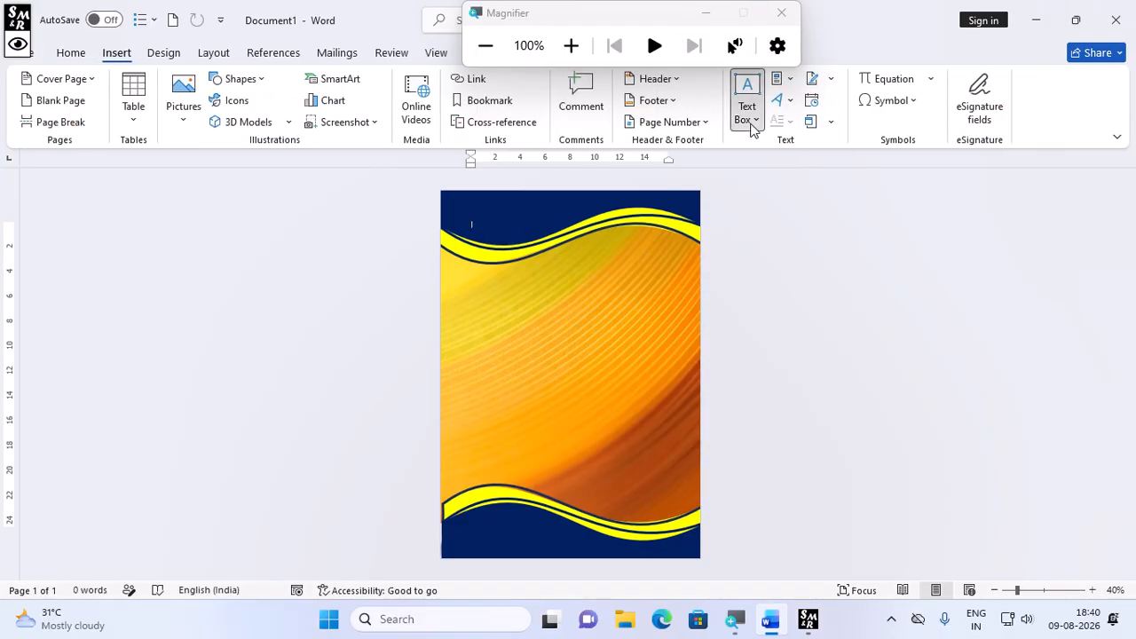
pyautogui.click(747, 113)
pyautogui.click(790, 497)
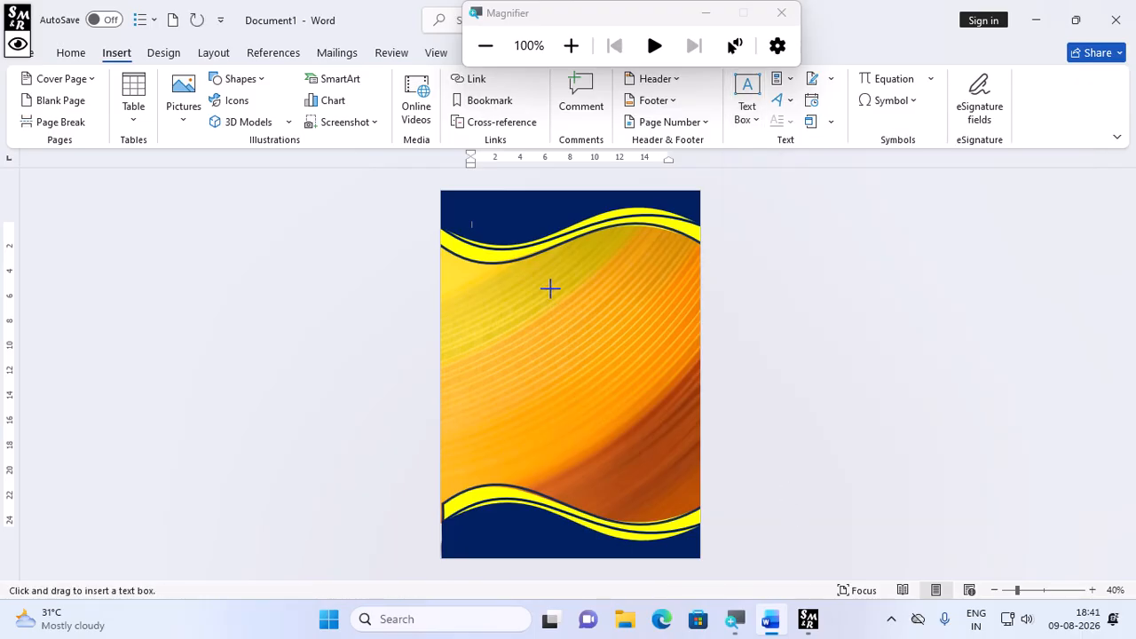
pyautogui.moveTo(557, 276); pyautogui.dragTo(677, 337)
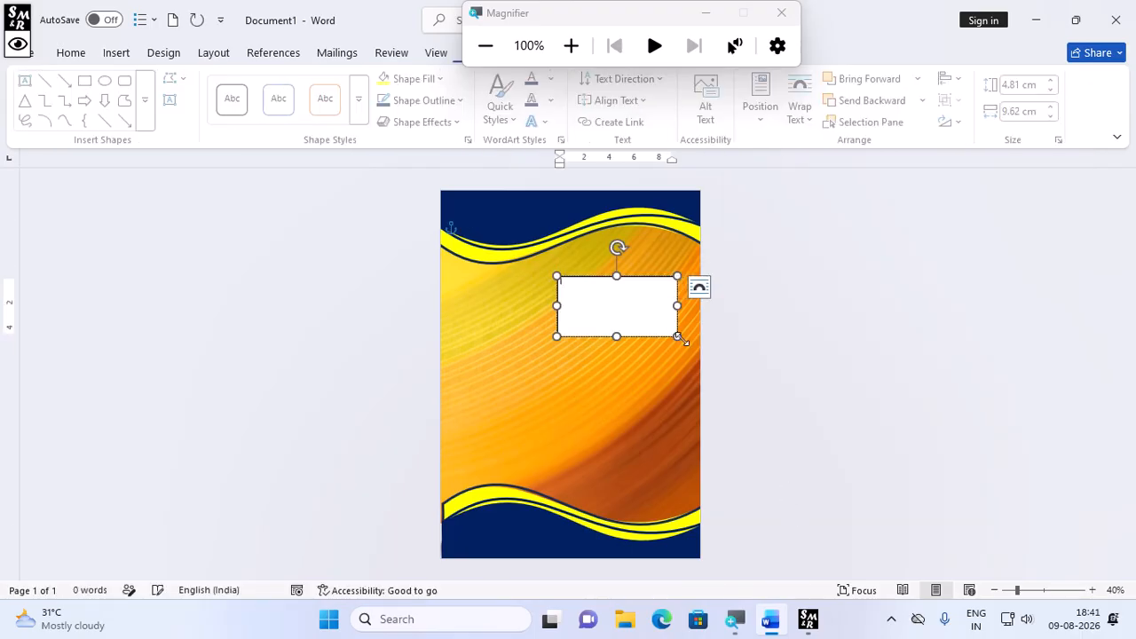
# Enter the title CLASSMATE NOTEBOOK in the text box, with the screen magnification set to 200%.
pyautogui.write('CLASSM')
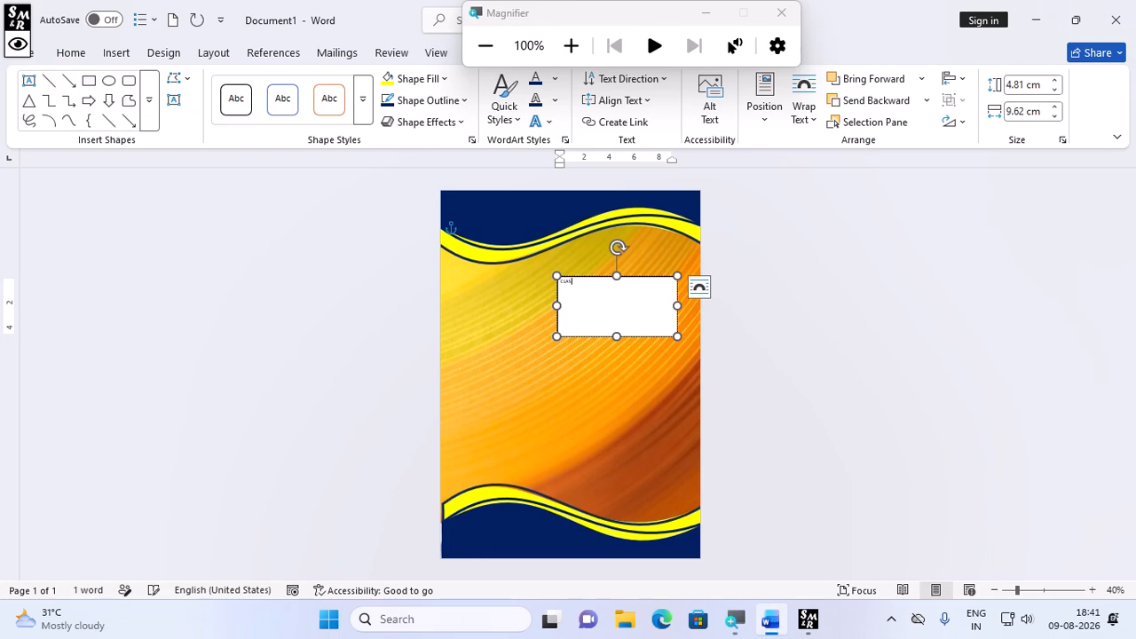
pyautogui.click(575, 43)
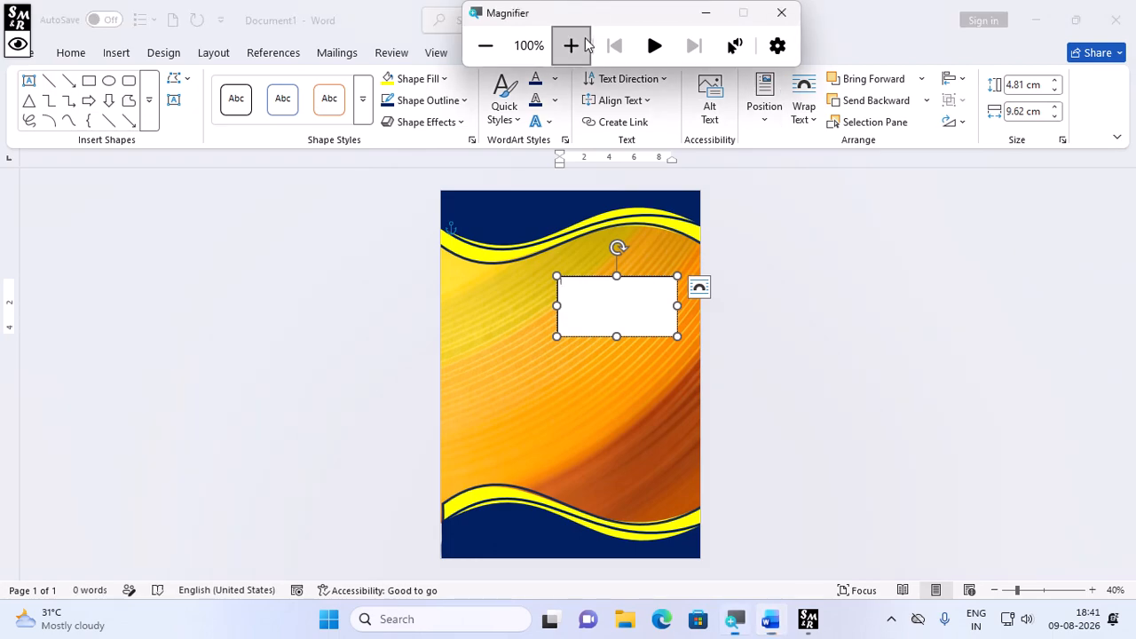
pyautogui.click(596, 292)
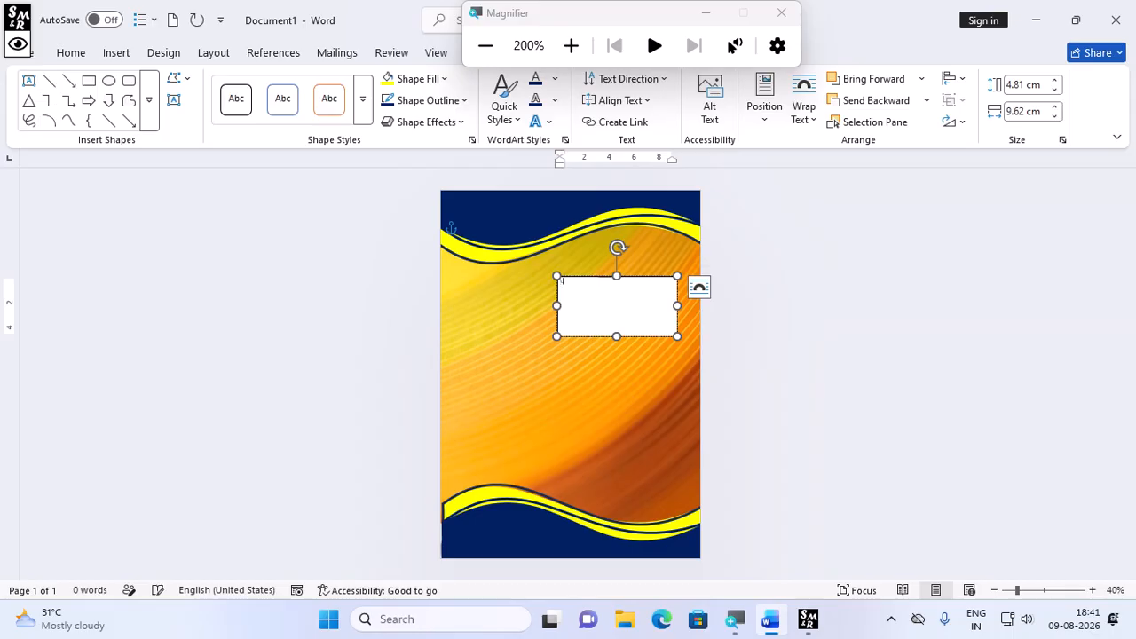
pyautogui.write('CLASS')
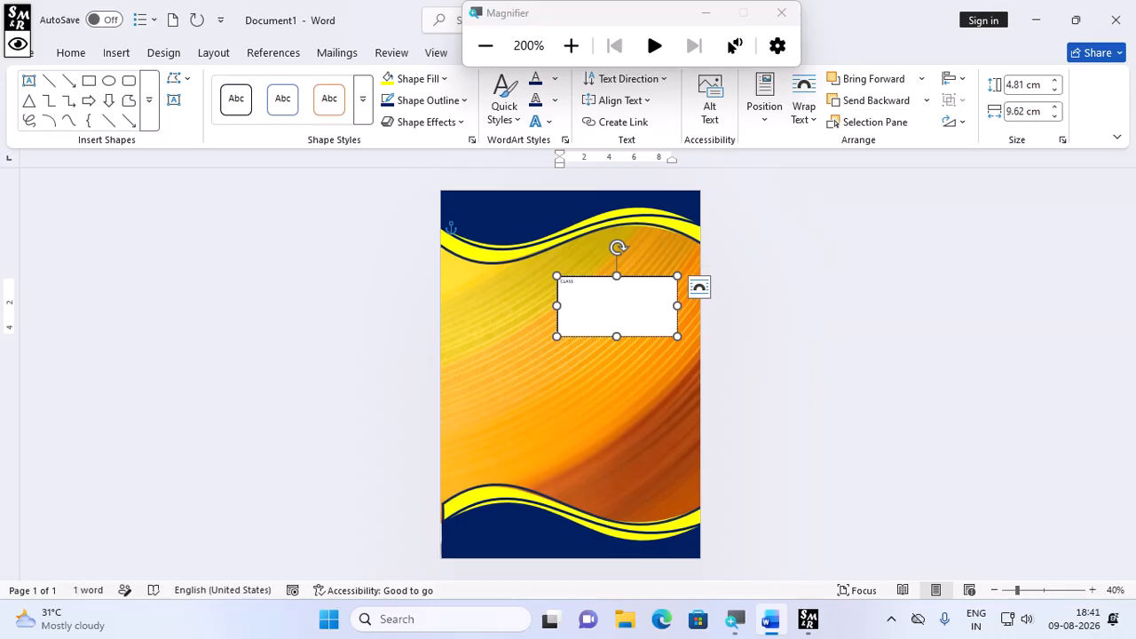
pyautogui.write('MATE NOTEBOOK')
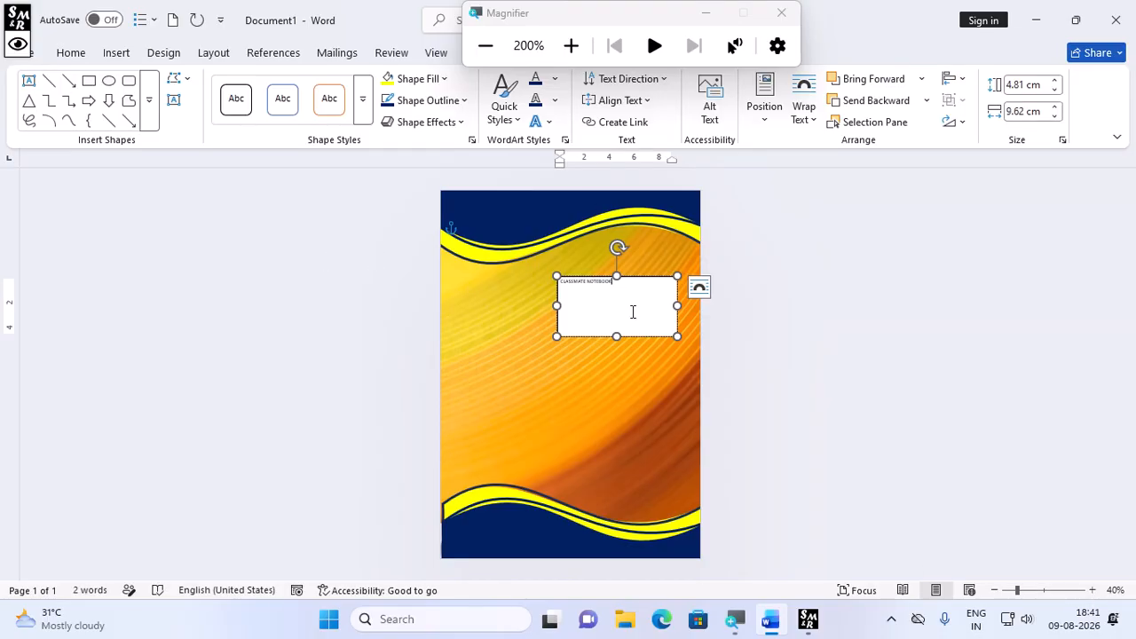
# Enlarge the CLASSMATE NOTEBOOK text to 18 pt and make it bold.
pyautogui.hotkey('ctrl', 'a')
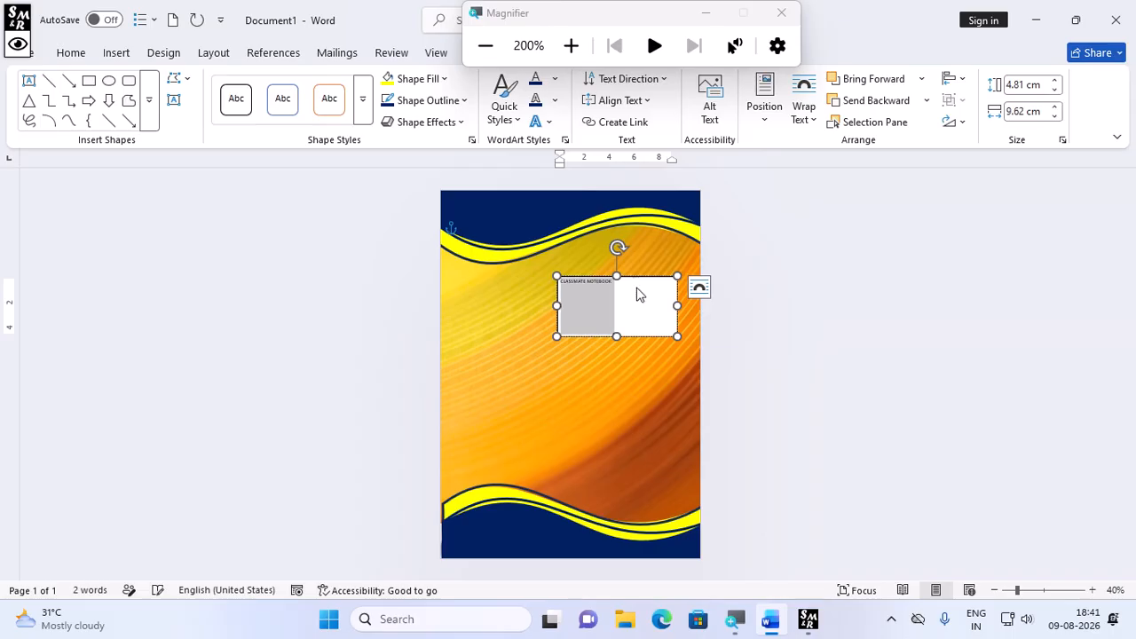
pyautogui.click(71, 53)
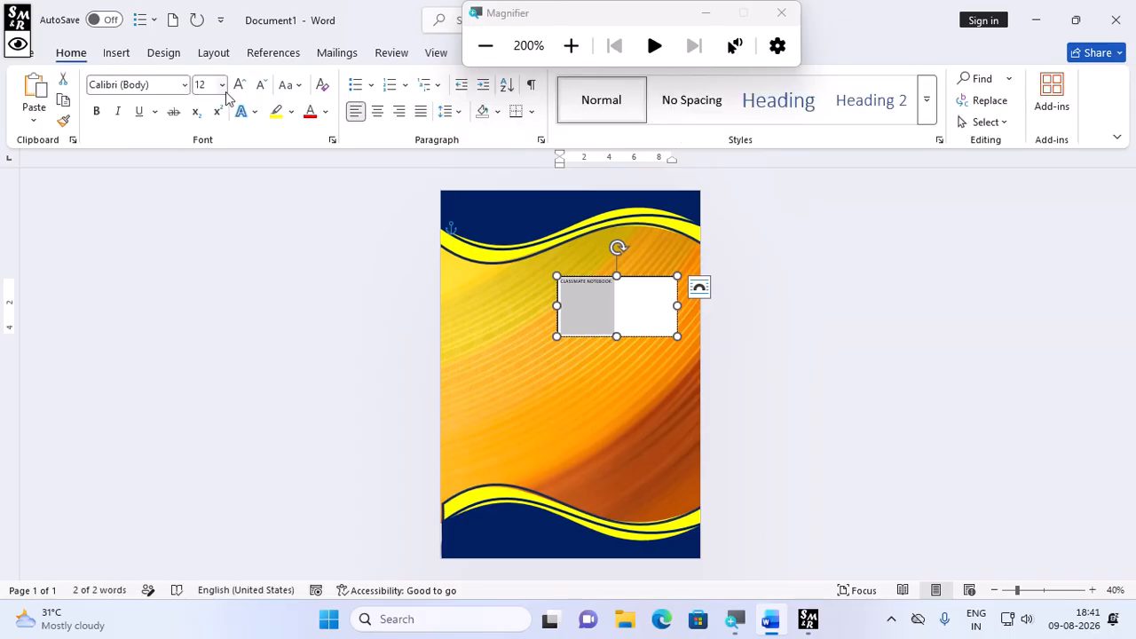
pyautogui.click(238, 84)
pyautogui.click(238, 85)
pyautogui.click(238, 84)
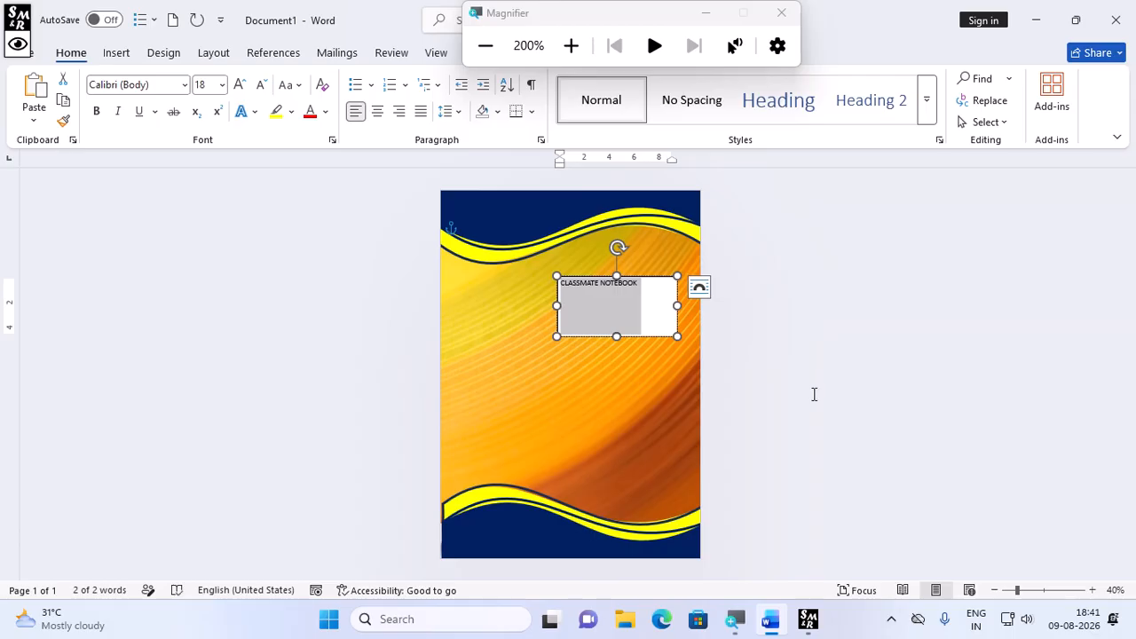
pyautogui.click(96, 111)
pyautogui.click(908, 358)
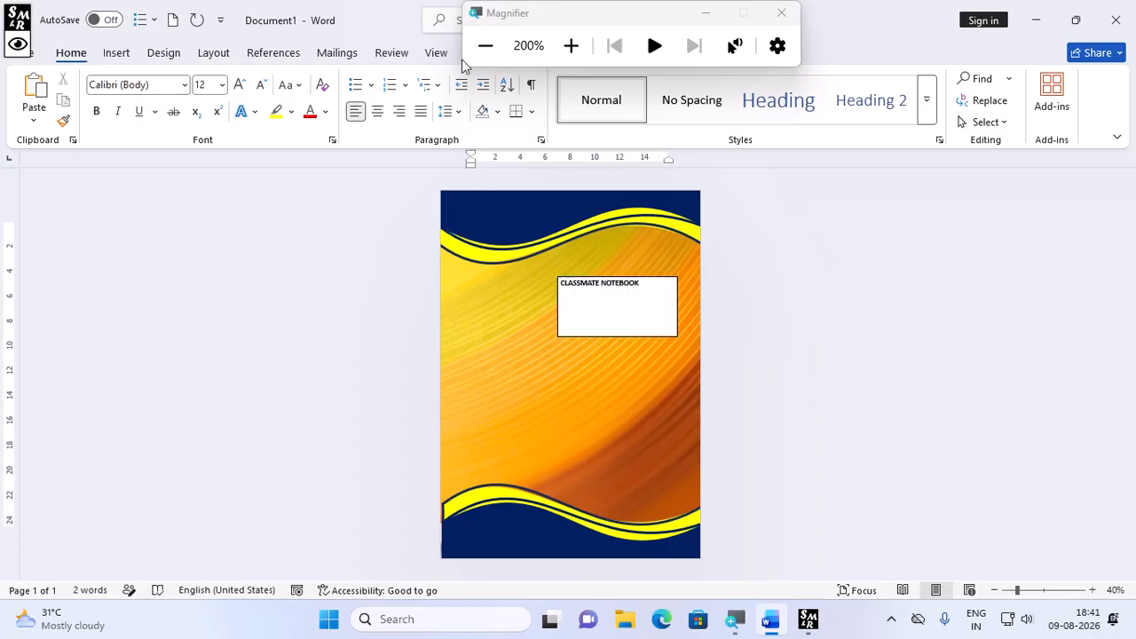
# Return the screen magnification to 100% and set the title text box to No Fill.
pyautogui.click(486, 46)
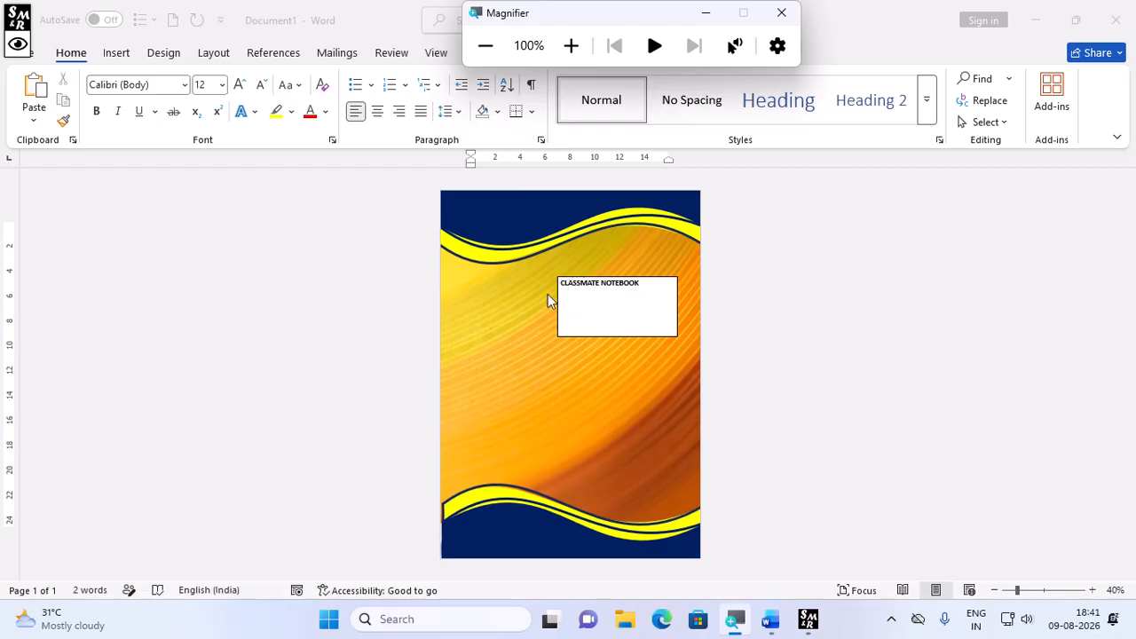
pyautogui.click(636, 304)
pyautogui.click(654, 287)
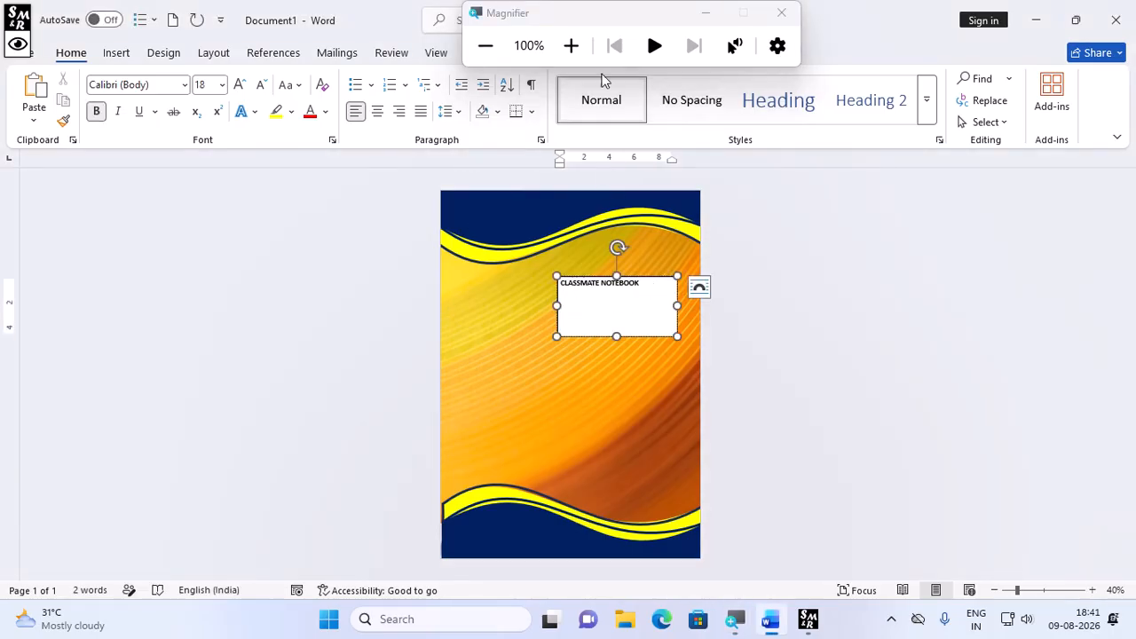
pyautogui.moveTo(599, 13); pyautogui.dragTo(778, 26)
pyautogui.click(538, 54)
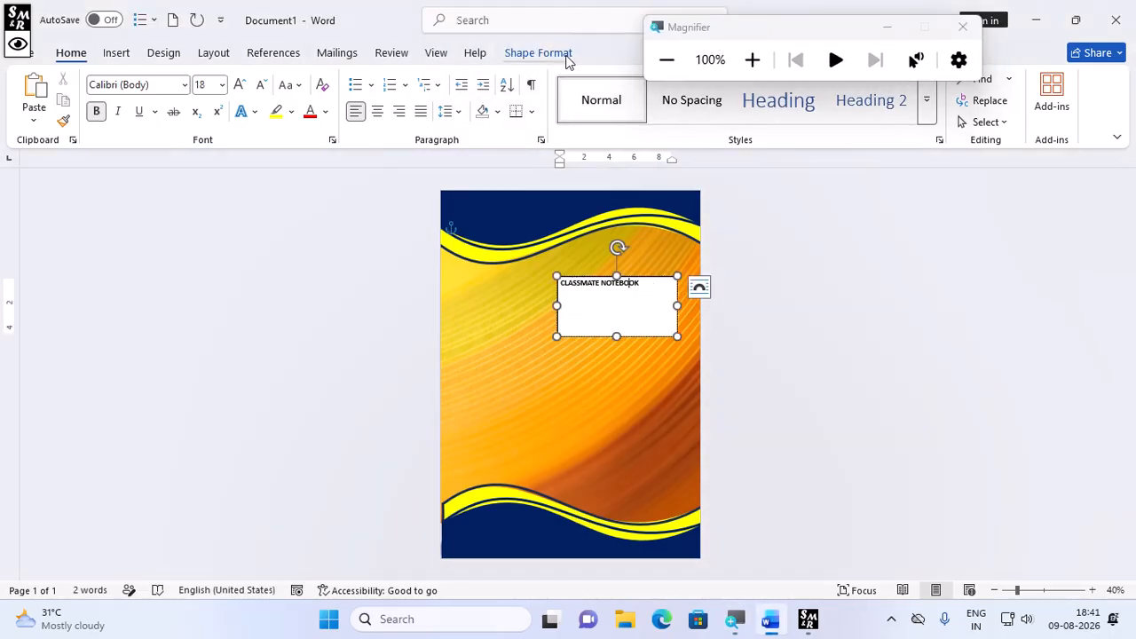
pyautogui.click(443, 80)
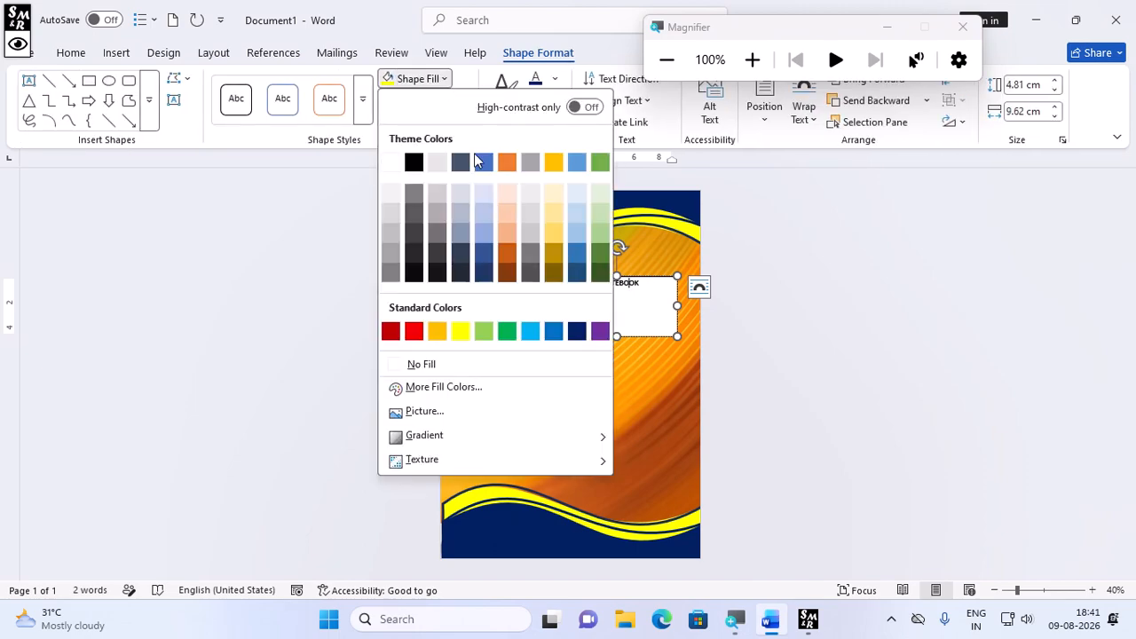
pyautogui.click(456, 367)
pyautogui.click(823, 373)
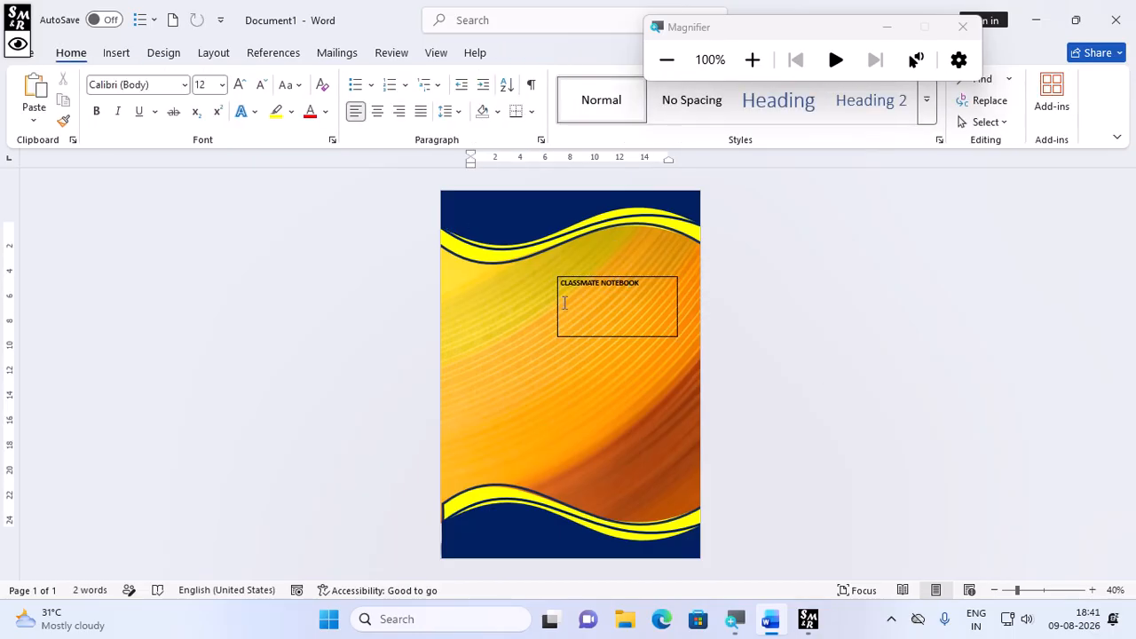
# Set the CLASSMATE NOTEBOOK text box to No Outline.
pyautogui.click(641, 279)
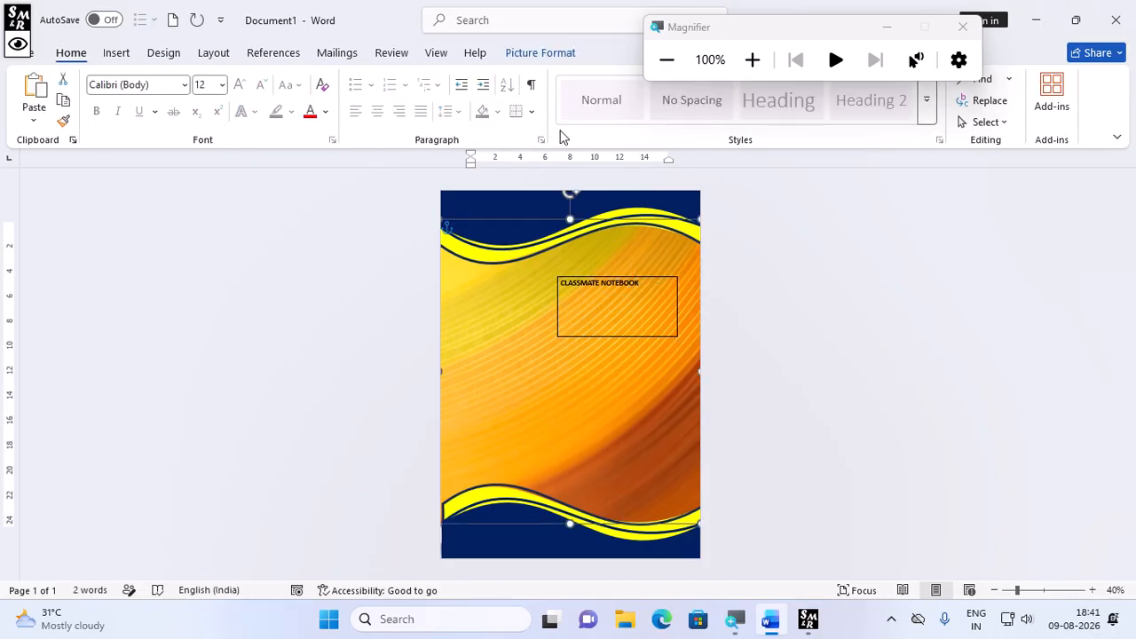
pyautogui.click(626, 277)
pyautogui.click(538, 54)
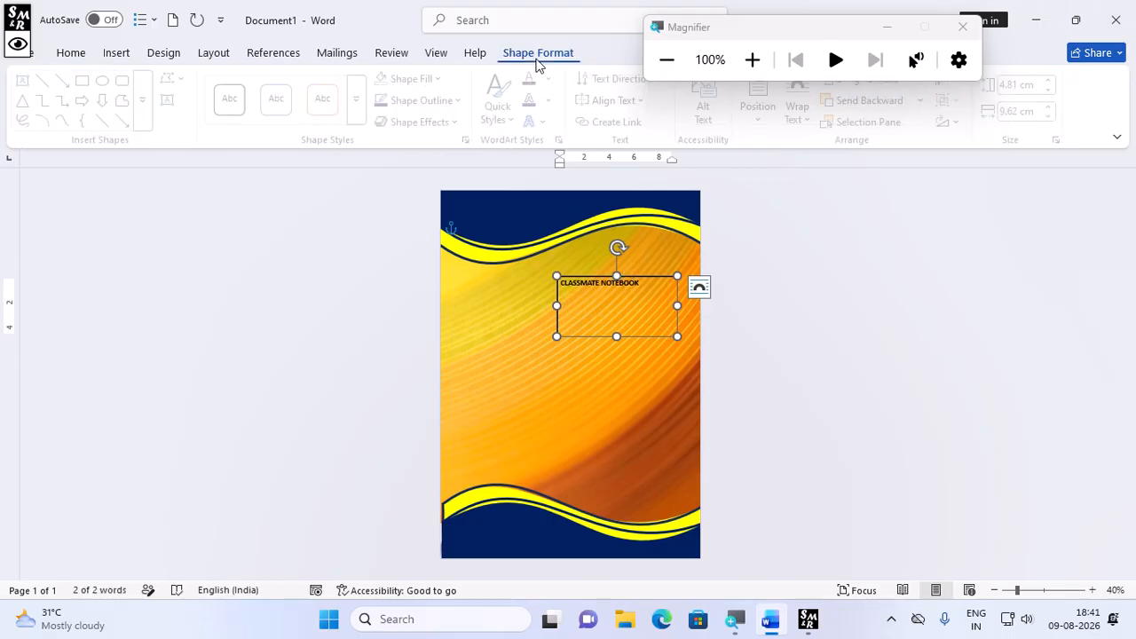
pyautogui.click(437, 104)
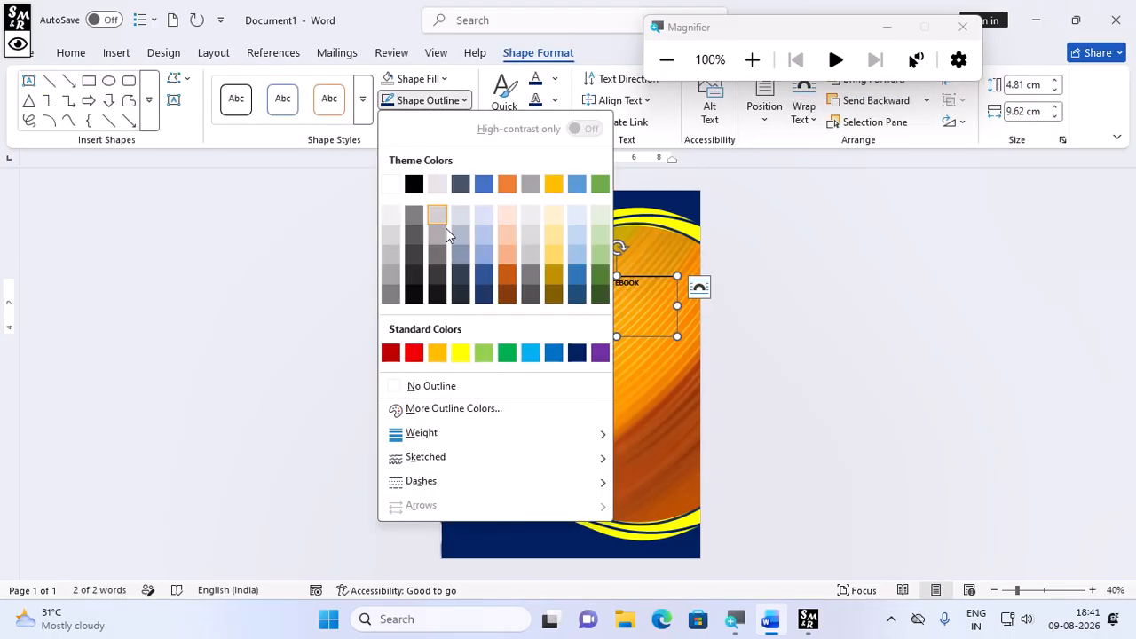
pyautogui.click(457, 385)
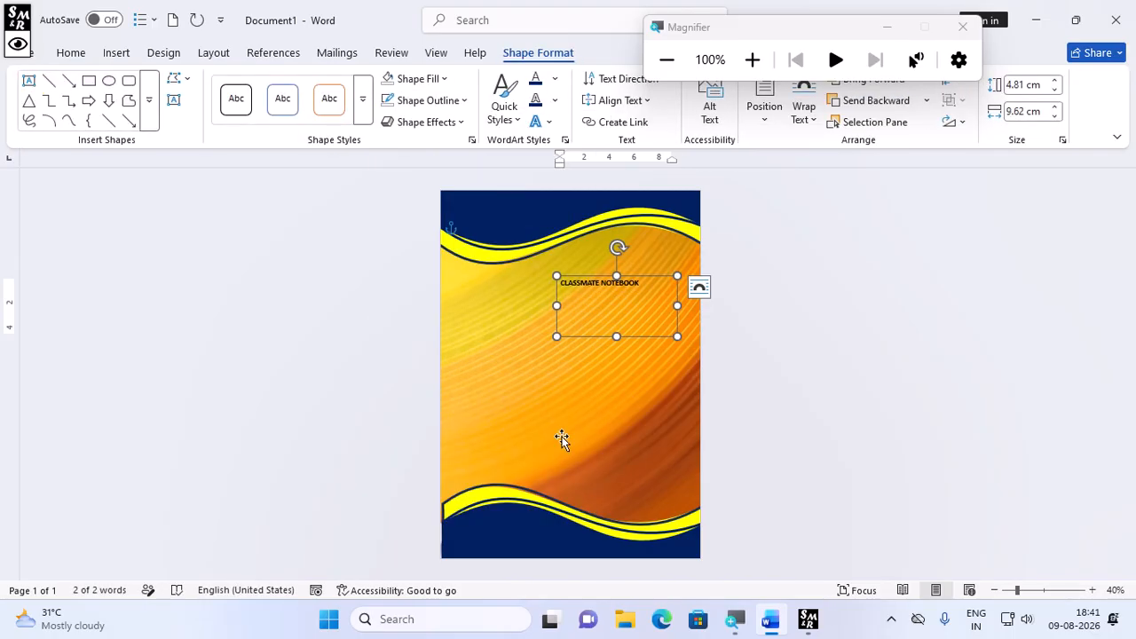
# Move the CLASSMATE NOTEBOOK text box down to around the middle of the cover and deselect it.
pyautogui.click(584, 276)
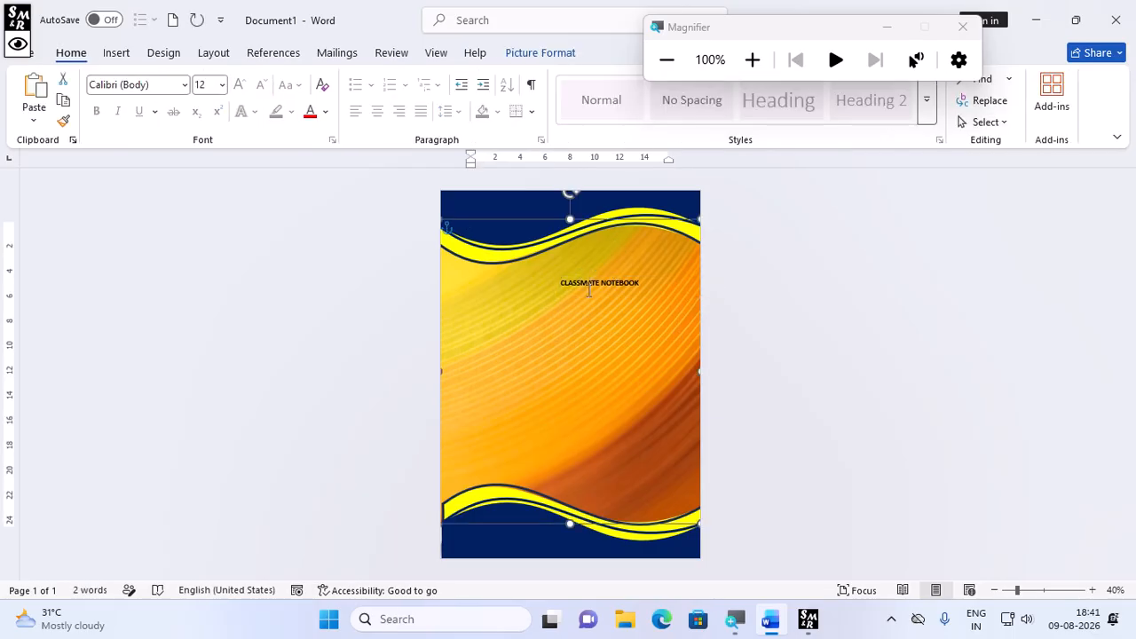
pyautogui.click(588, 280)
pyautogui.moveTo(590, 281); pyautogui.dragTo(570, 339)
pyautogui.click(844, 296)
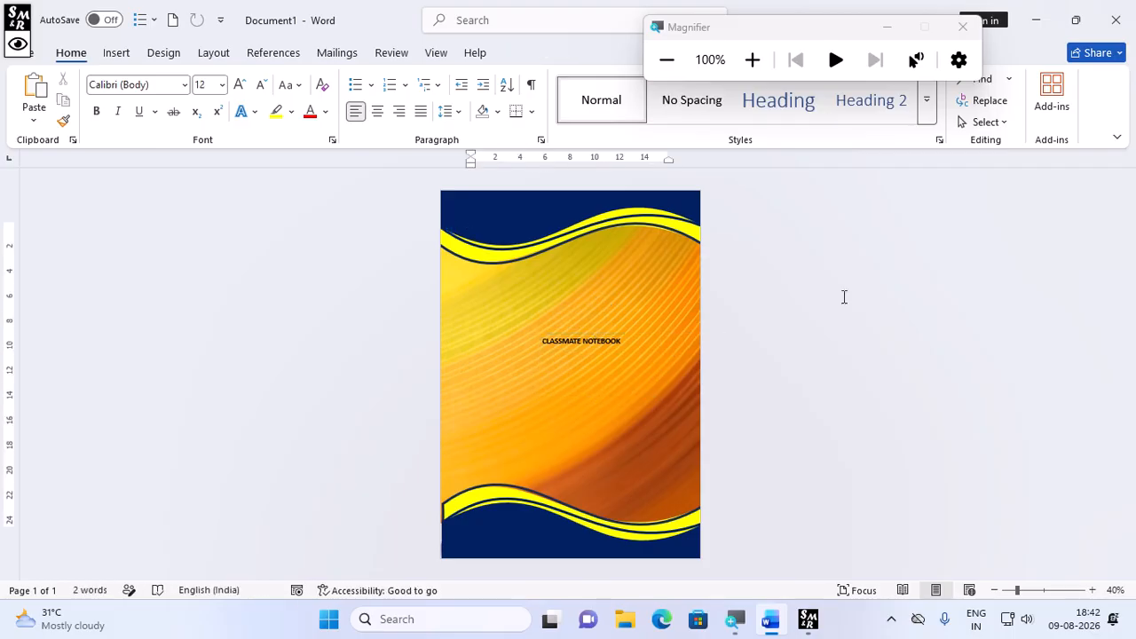
# Zoom the document to 100% and add a blank page ahead of the notebook cover.
pyautogui.click(1045, 591)
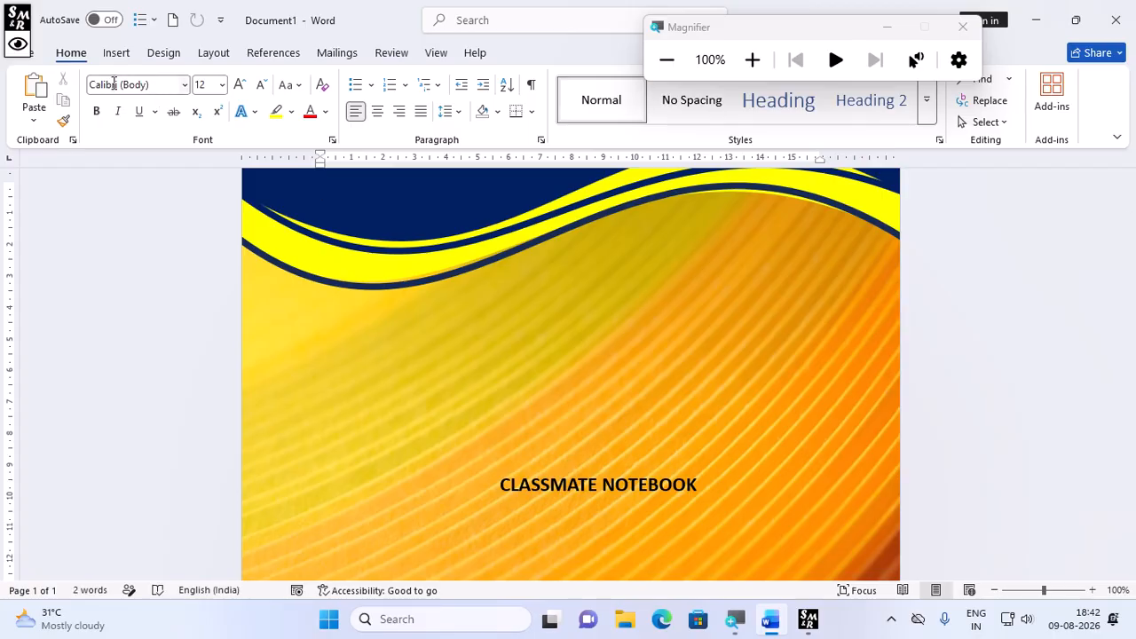
pyautogui.click(43, 56)
pyautogui.press('Escape')
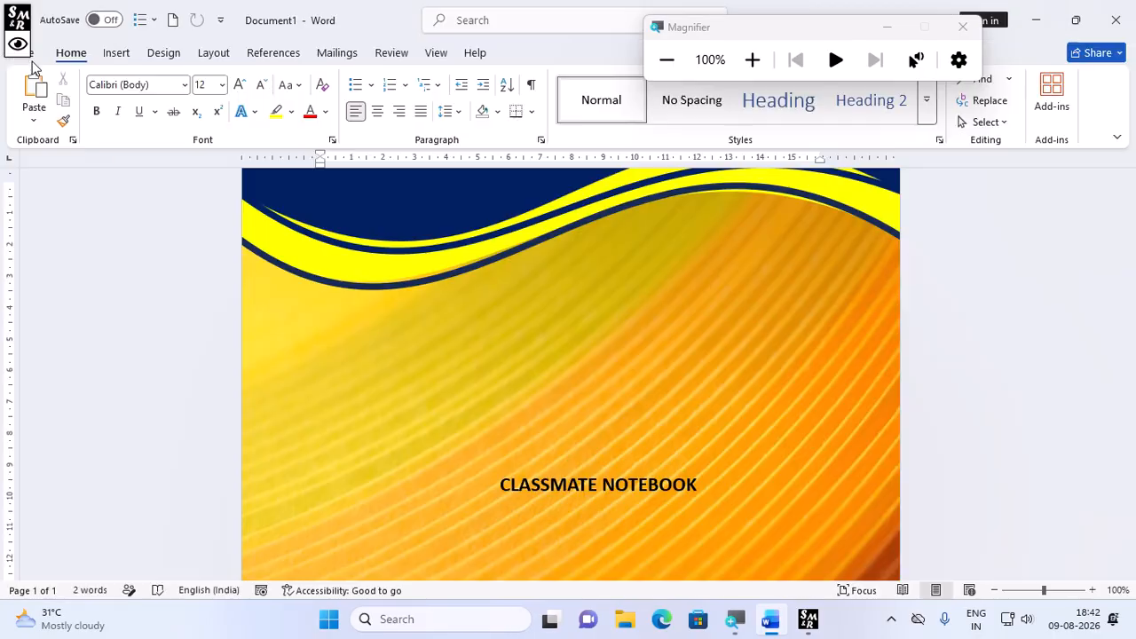
pyautogui.scroll(10, 677, 346)
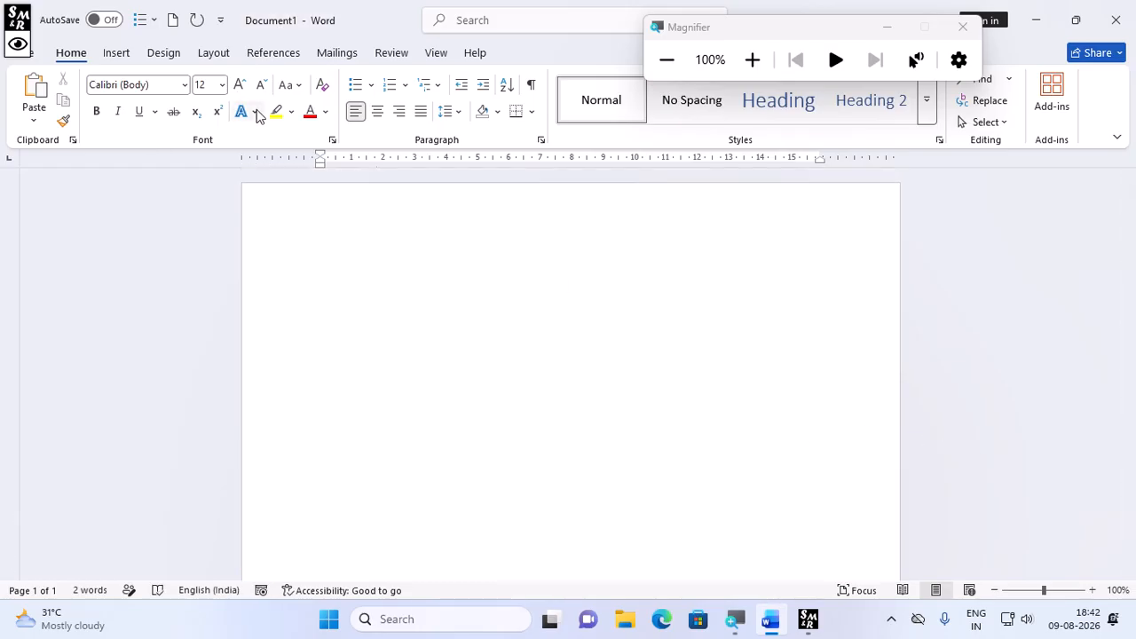
# Draw a rectangle about 15.6 cm wide and 3.6 cm high near the top of the blank first page.
pyautogui.click(109, 55)
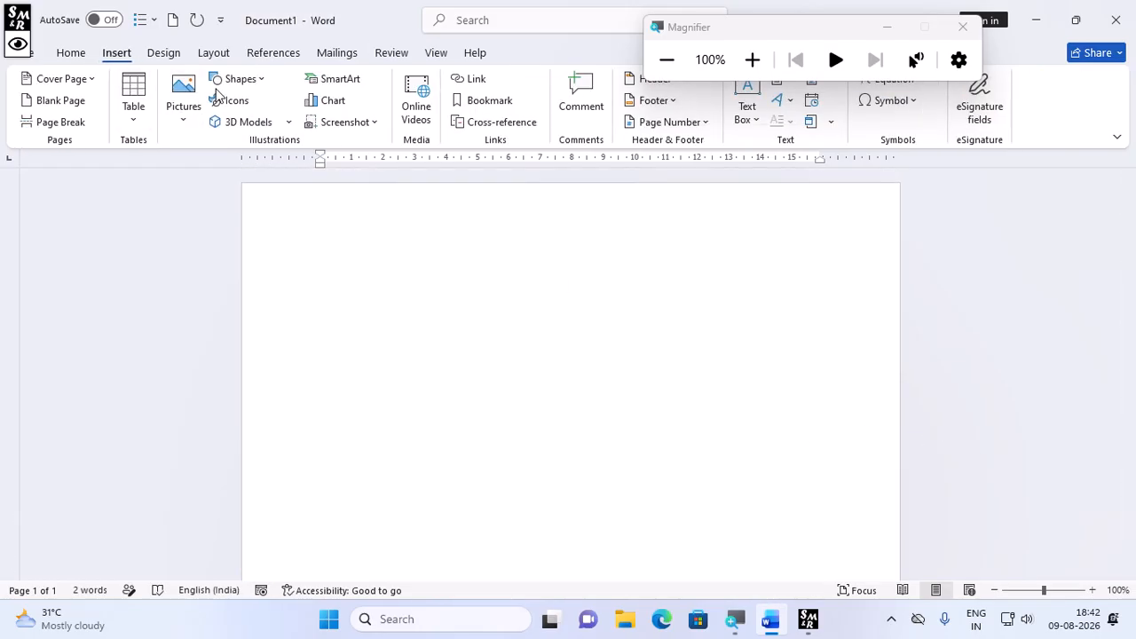
pyautogui.click(240, 80)
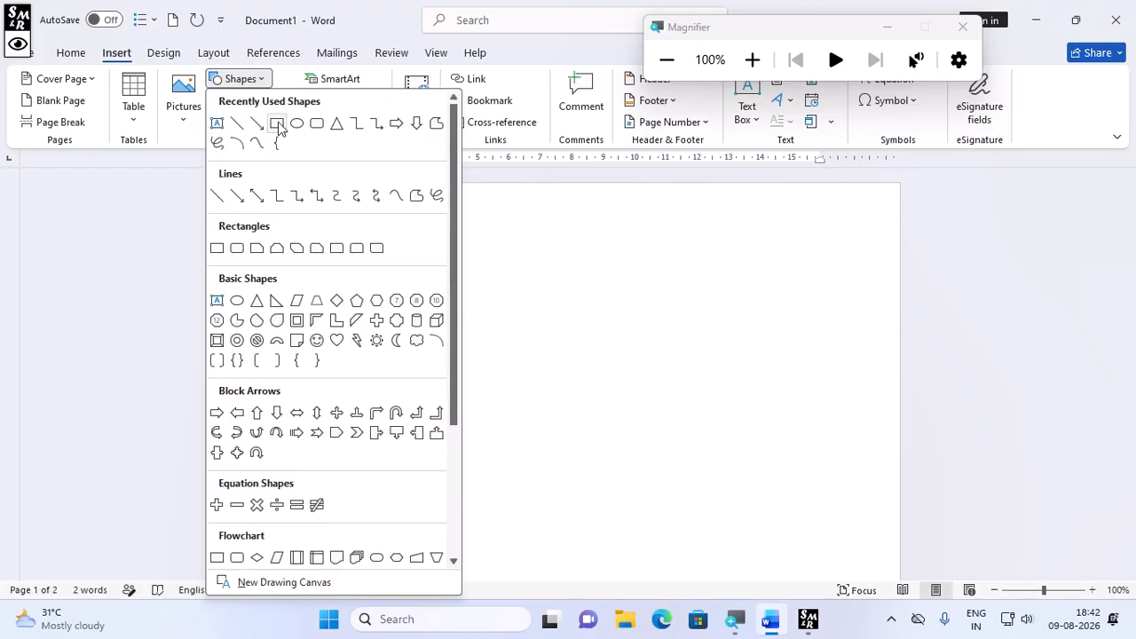
pyautogui.click(278, 124)
pyautogui.moveTo(315, 250); pyautogui.dragTo(806, 364)
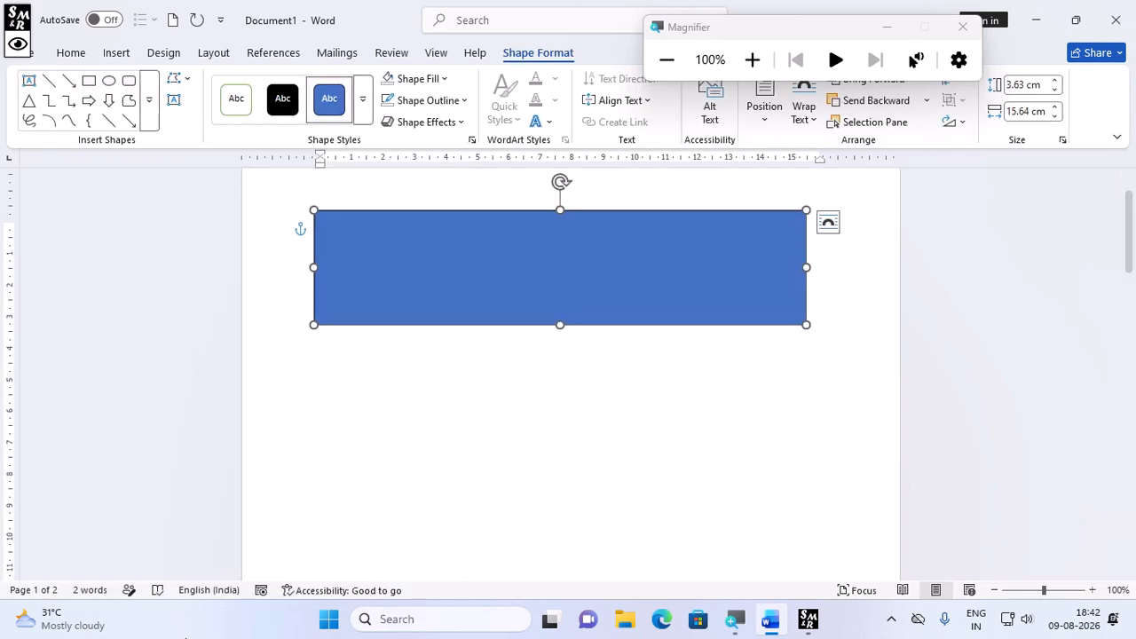
pyautogui.scroll(1, 370, 487)
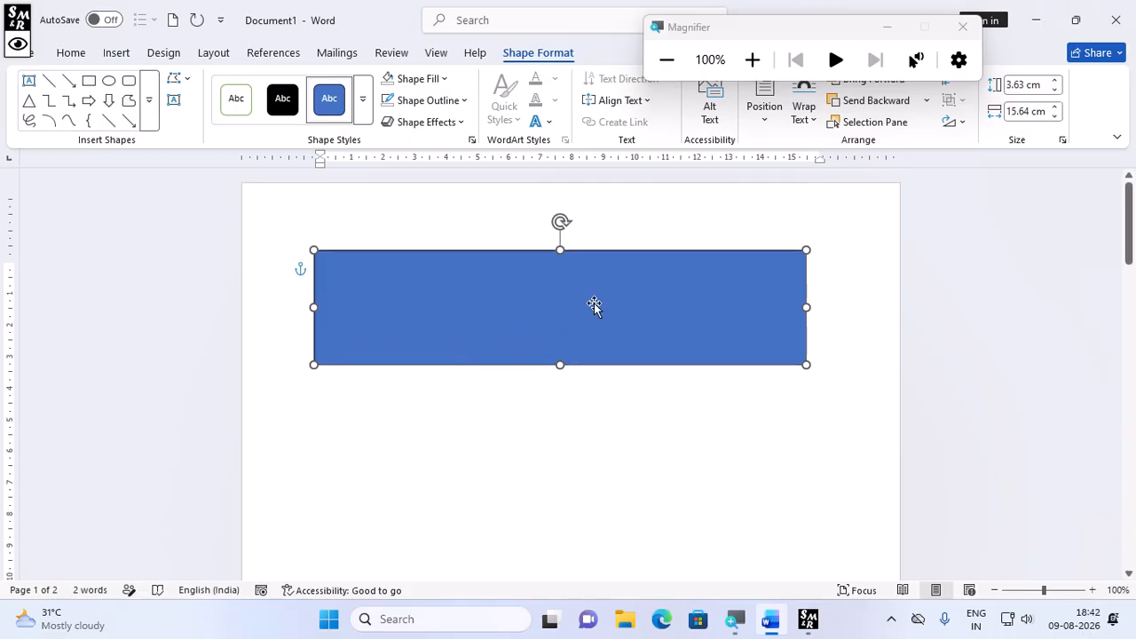
# Rotate the rectangle to a diagonal of about 45° and move it into the page's upper right corner.
pyautogui.moveTo(591, 310); pyautogui.dragTo(579, 382)
pyautogui.moveTo(546, 299); pyautogui.dragTo(642, 487)
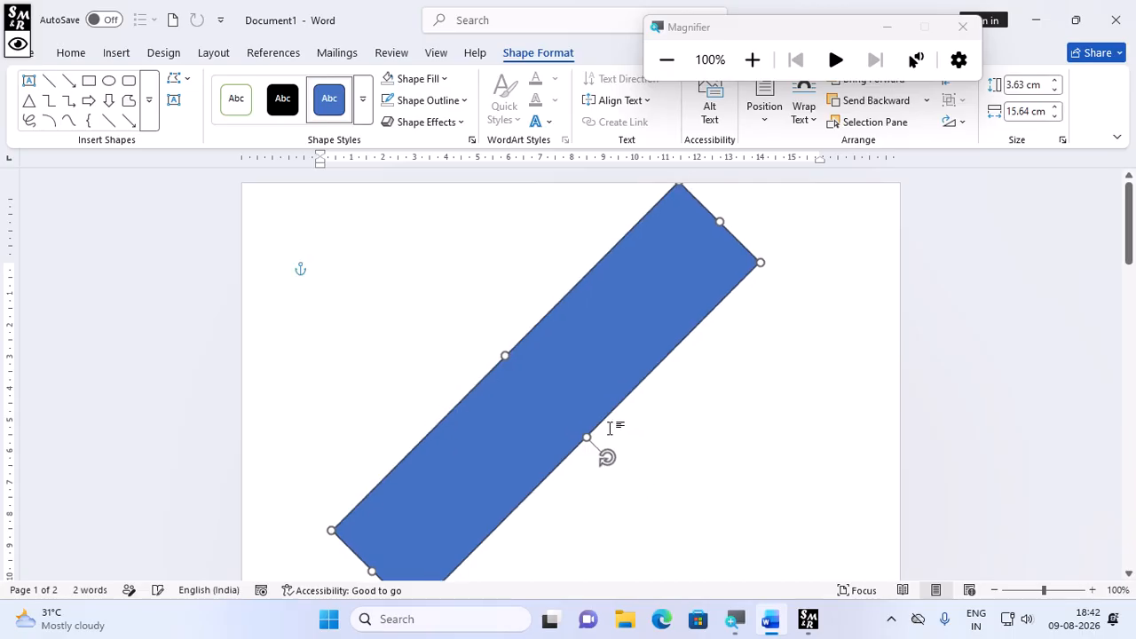
pyautogui.moveTo(607, 380); pyautogui.dragTo(754, 325)
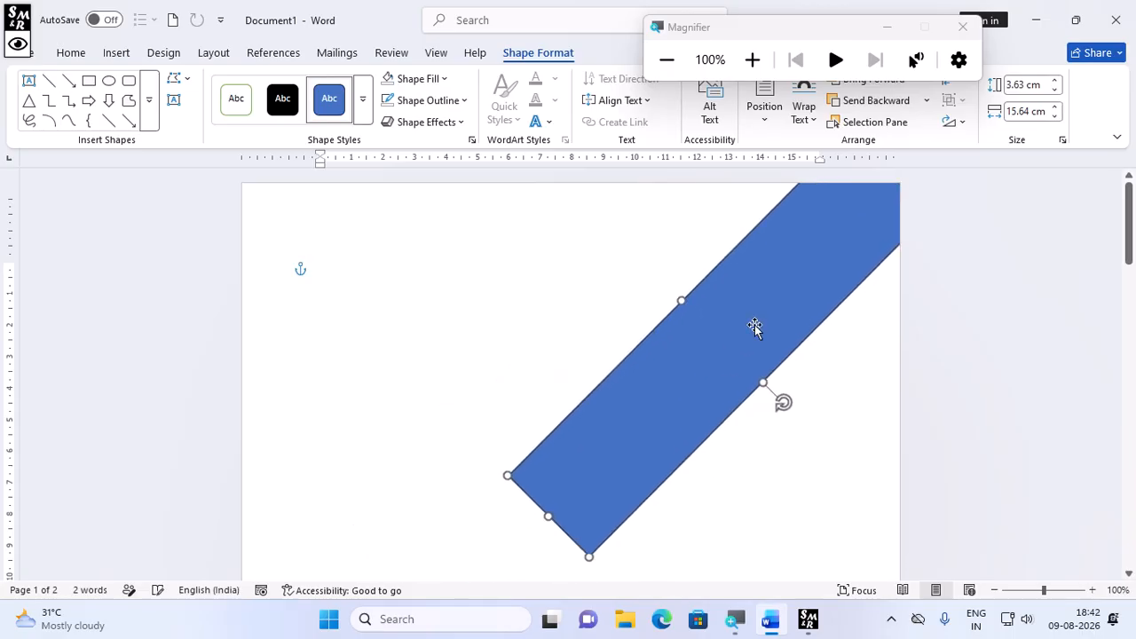
# Lengthen the diagonal rectangle at its lower end to about 25 cm and shift it slightly down the page.
pyautogui.scroll(-4, 612, 414)
pyautogui.scroll(1, 609, 401)
pyautogui.scroll(1, 609, 400)
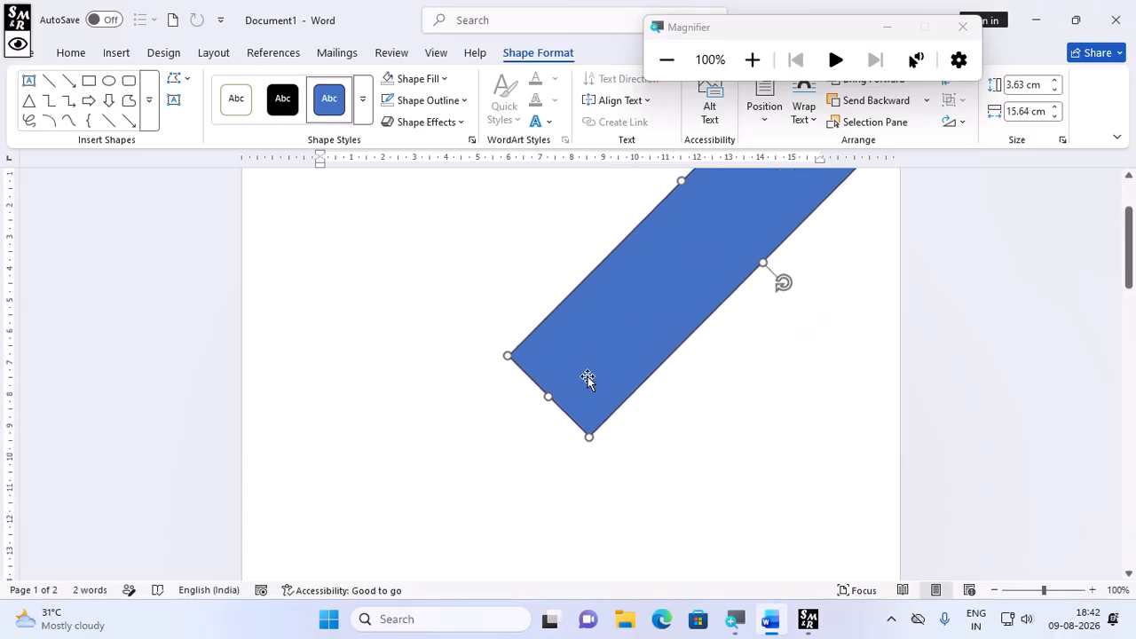
pyautogui.scroll(-3, 588, 379)
pyautogui.moveTo(549, 246); pyautogui.dragTo(434, 541)
pyautogui.scroll(3, 477, 429)
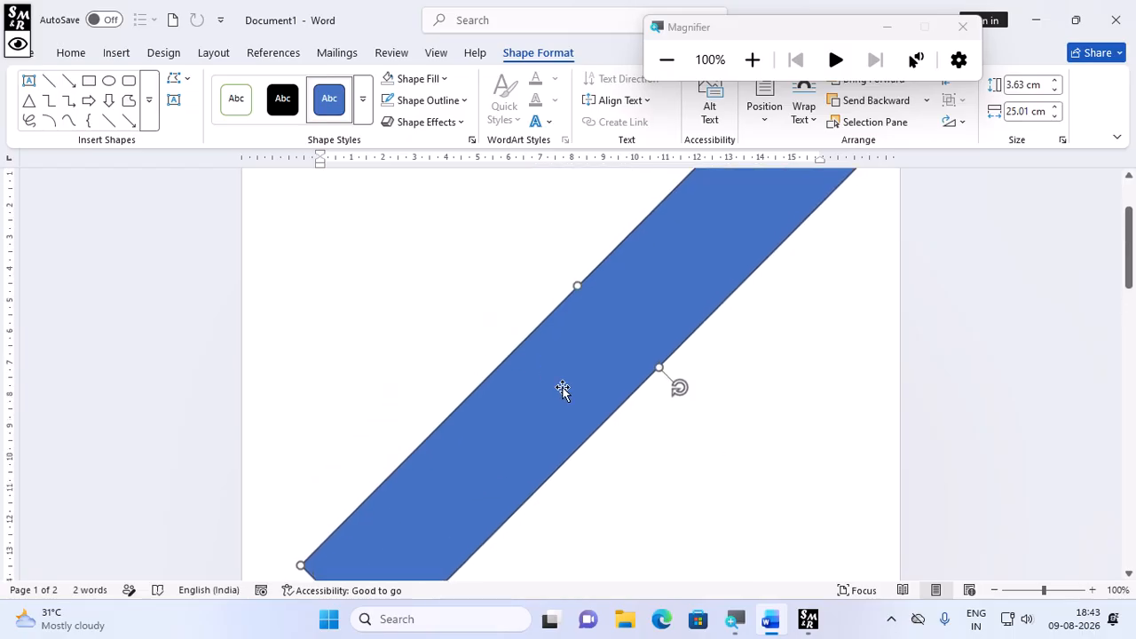
pyautogui.scroll(-8, 563, 391)
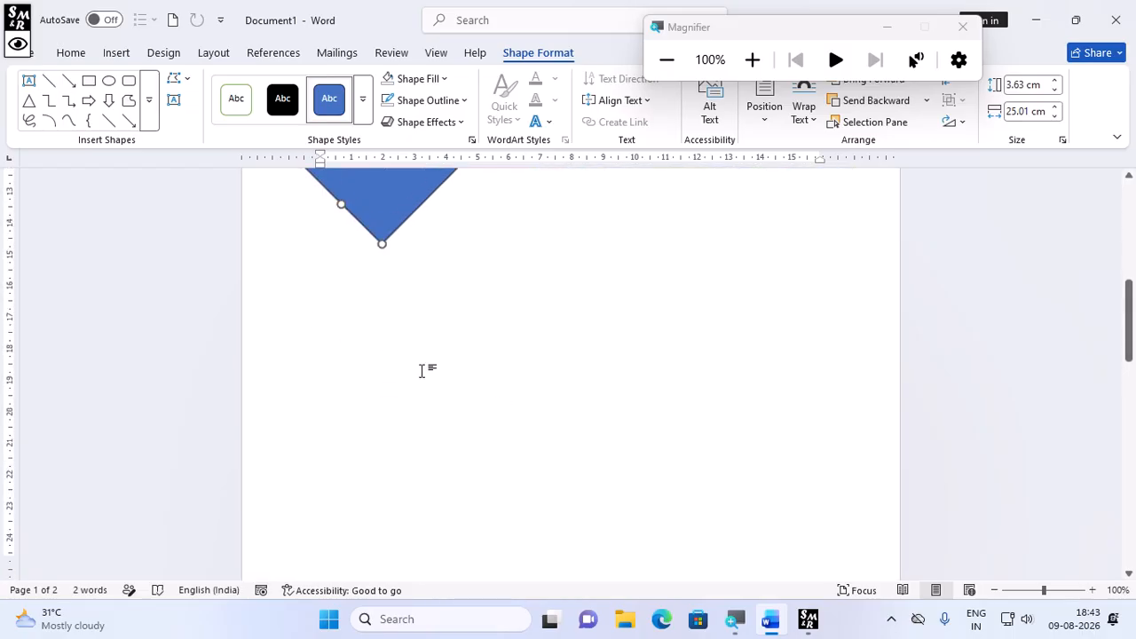
pyautogui.scroll(3, 419, 346)
pyautogui.moveTo(393, 309); pyautogui.dragTo(404, 366)
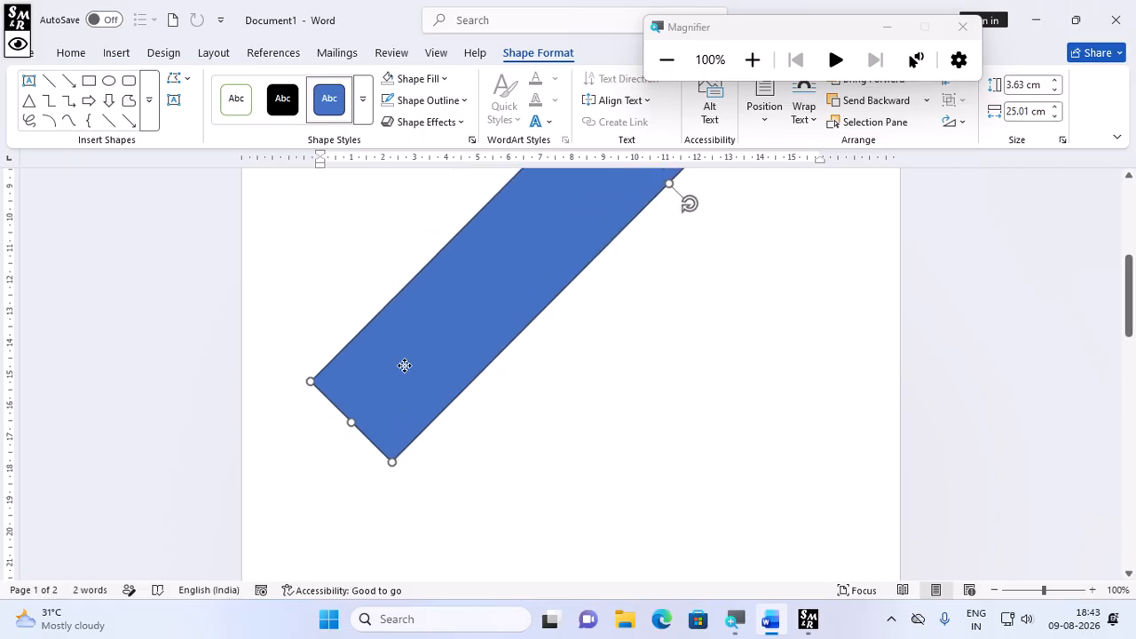
# Zoom out to 40%, move the diagonal rectangle further toward the upper right corner and rotate it to a steeper angle.
pyautogui.click(996, 591)
pyautogui.click(996, 591)
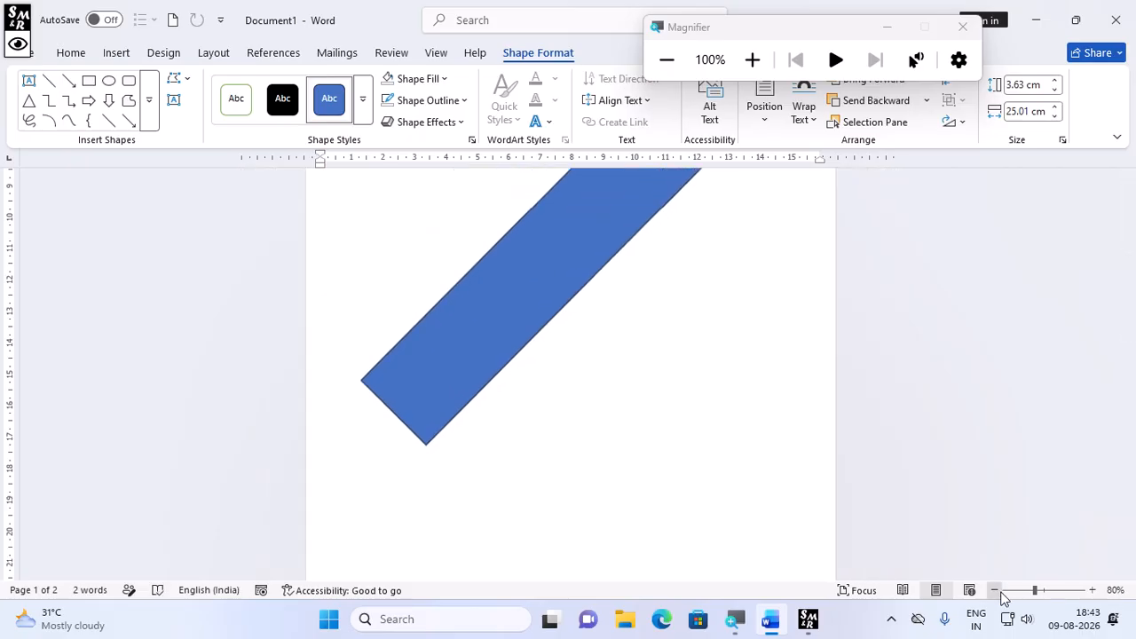
pyautogui.click(996, 591)
pyautogui.click(996, 592)
pyautogui.click(996, 591)
pyautogui.click(996, 591)
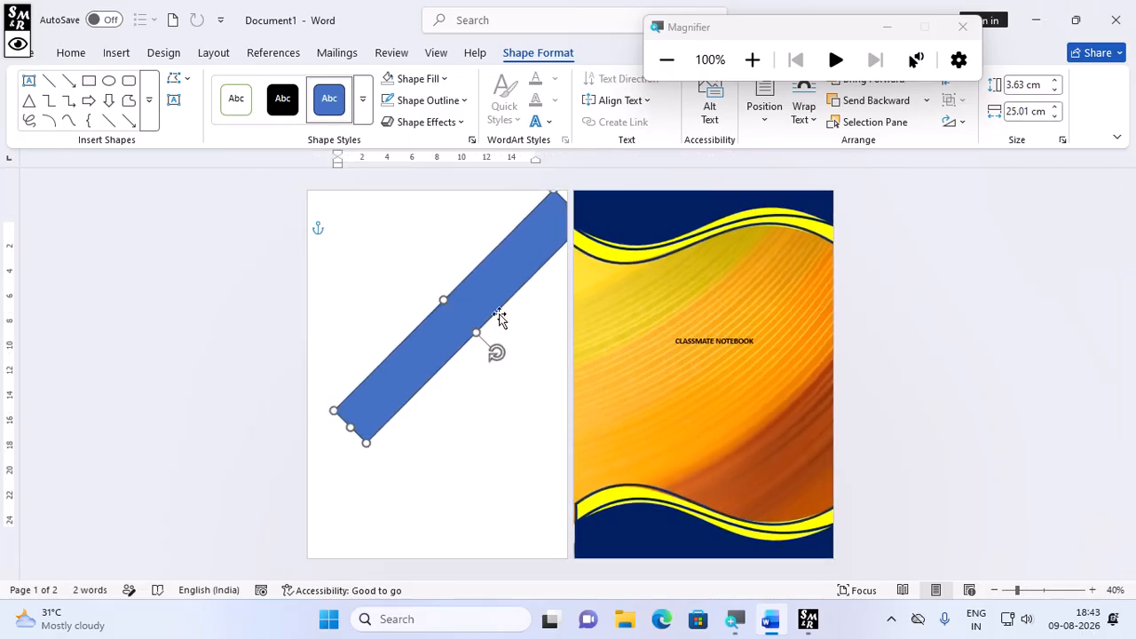
pyautogui.moveTo(501, 286); pyautogui.dragTo(524, 264)
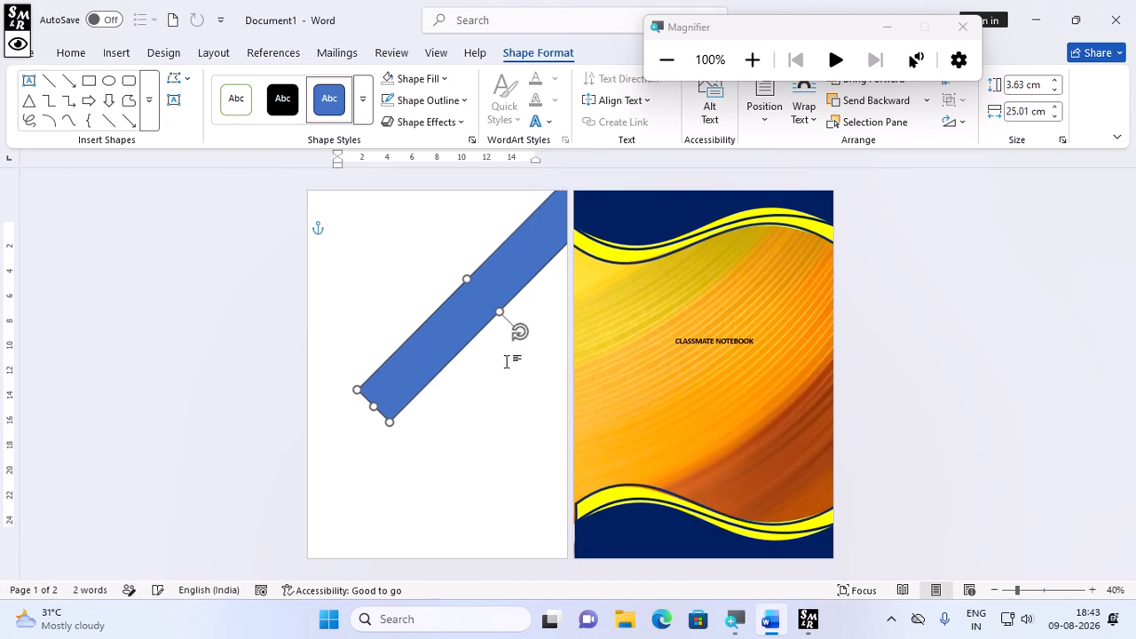
pyautogui.moveTo(520, 332); pyautogui.dragTo(550, 343)
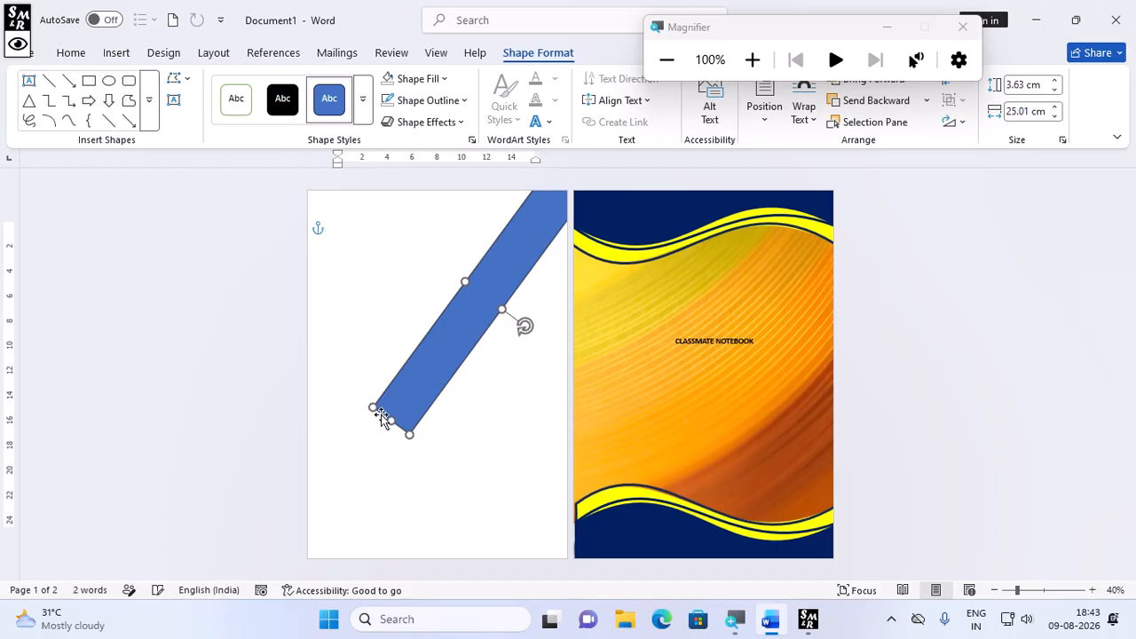
# Stretch the rectangle to about 39 cm long and 7.1 cm wide so it crosses the whole page as a diagonal band.
pyautogui.moveTo(393, 421); pyautogui.dragTo(338, 598)
pyautogui.moveTo(452, 379); pyautogui.dragTo(486, 406)
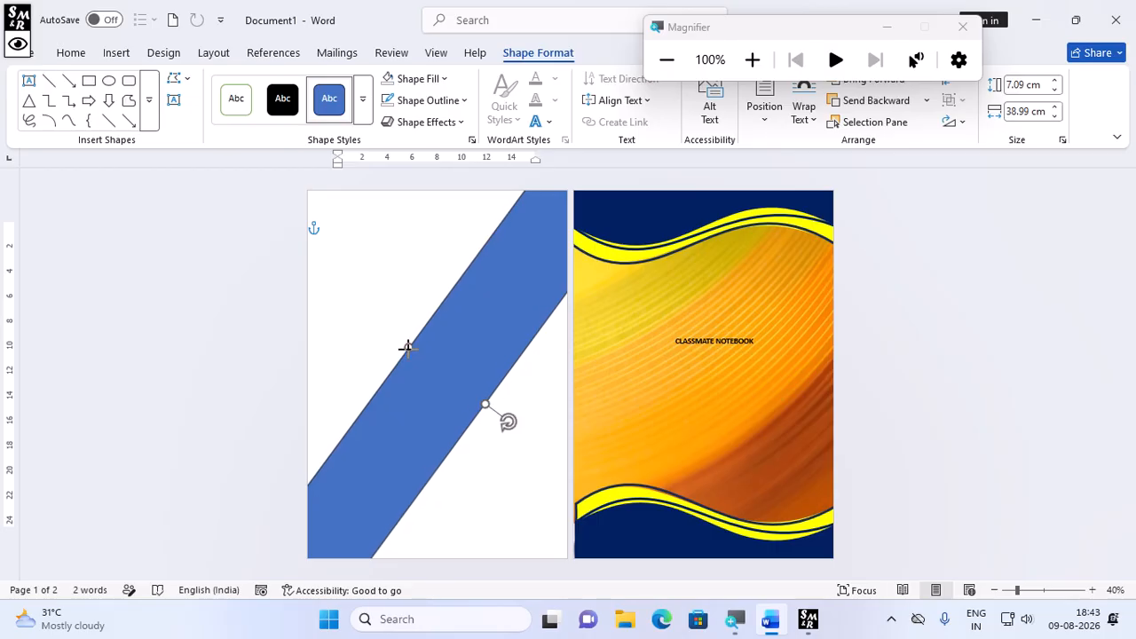
pyautogui.click(876, 358)
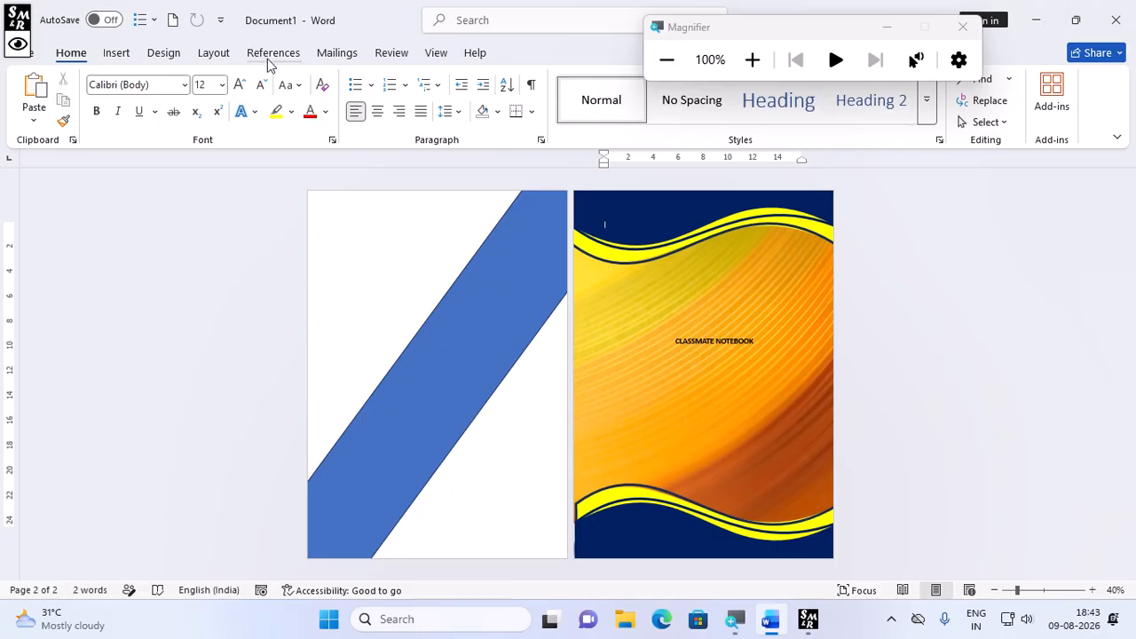
# Draw a hexagon about 11.5 cm wide and 11 cm high and position it over the middle of the diagonal band.
pyautogui.click(116, 53)
pyautogui.press('super+plus')
pyautogui.click(267, 81)
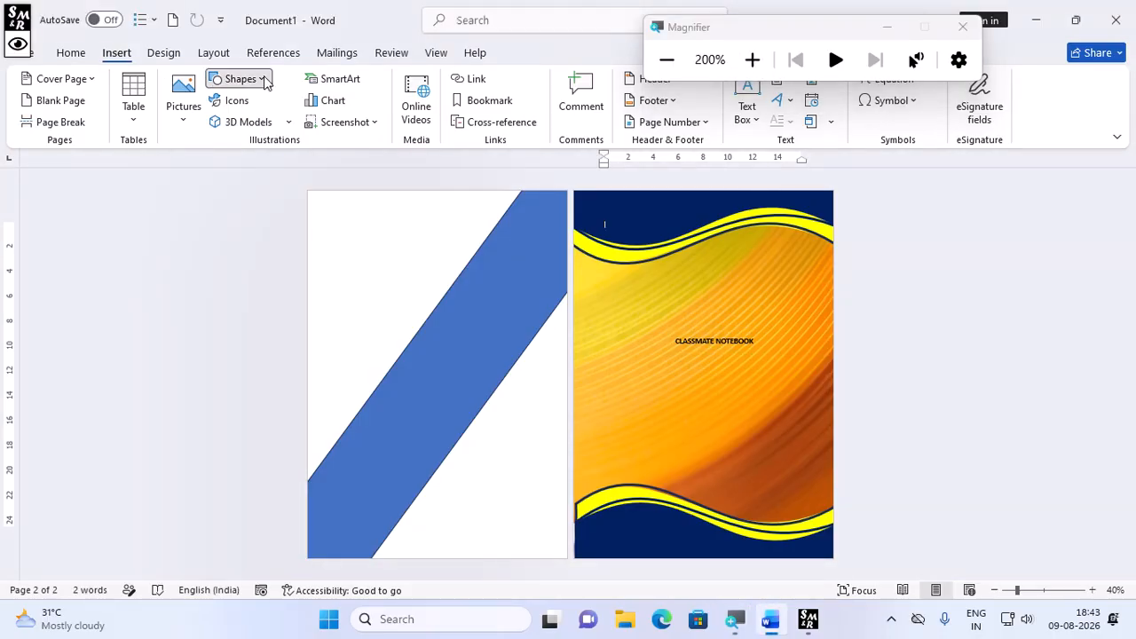
pyautogui.click(263, 80)
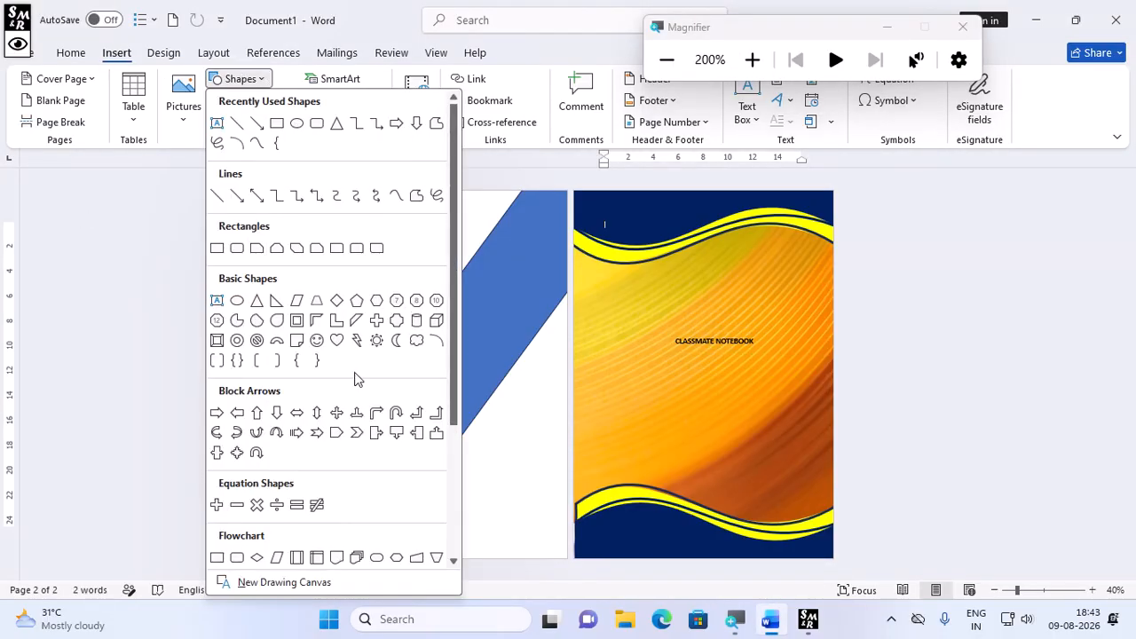
pyautogui.click(376, 301)
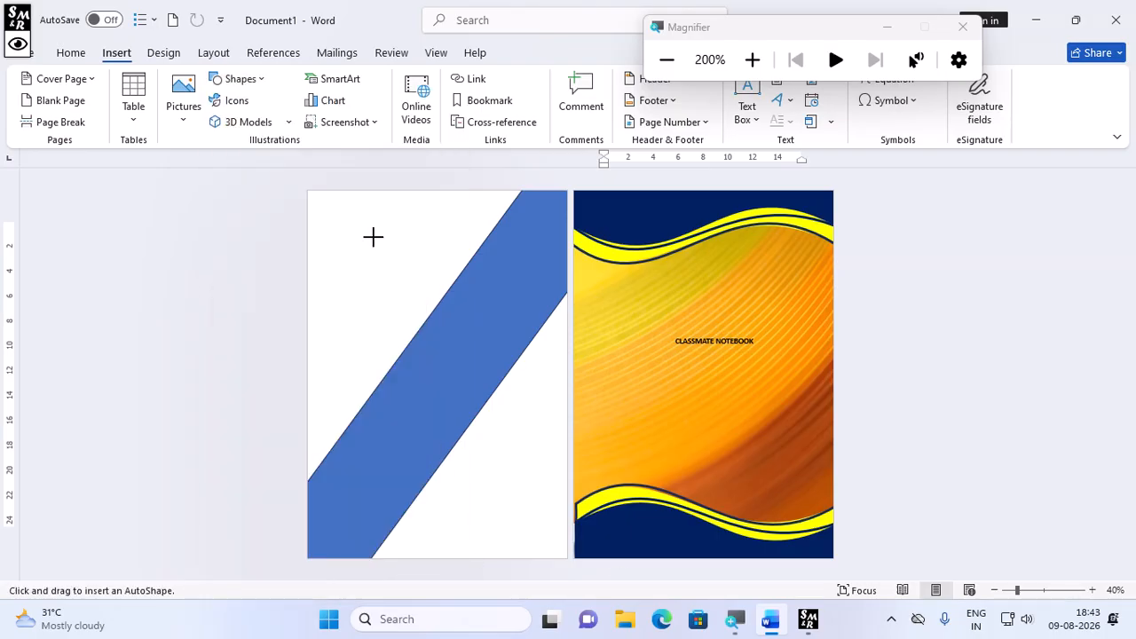
pyautogui.moveTo(393, 307); pyautogui.dragTo(537, 444)
pyautogui.moveTo(471, 372); pyautogui.dragTo(448, 371)
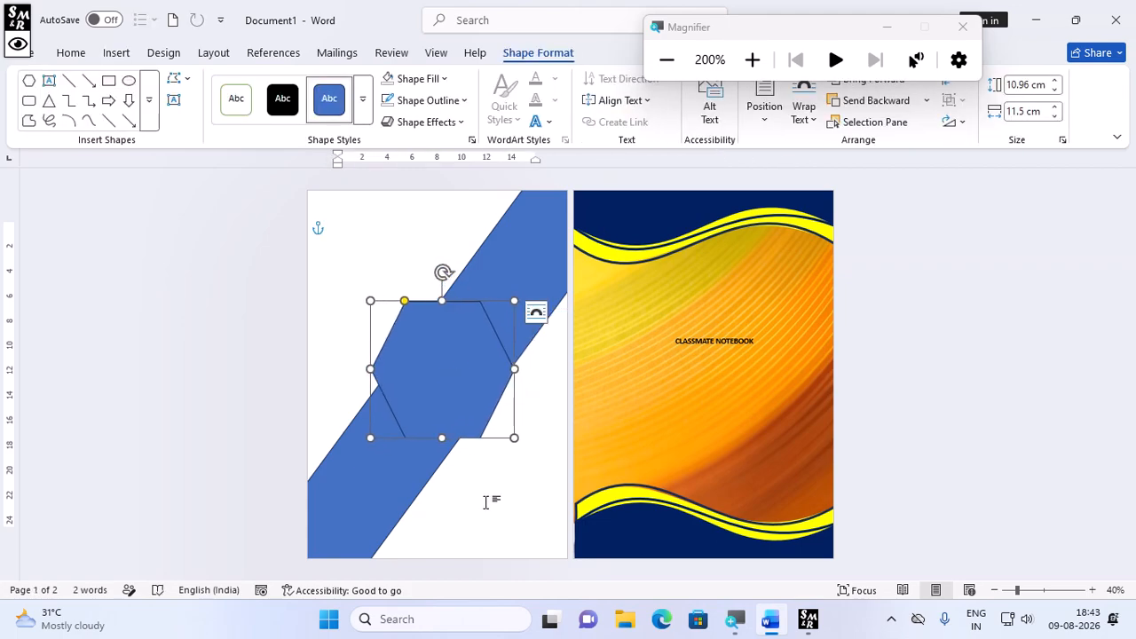
# Fill the hexagon with light gray and set its outline color to white.
pyautogui.click(441, 80)
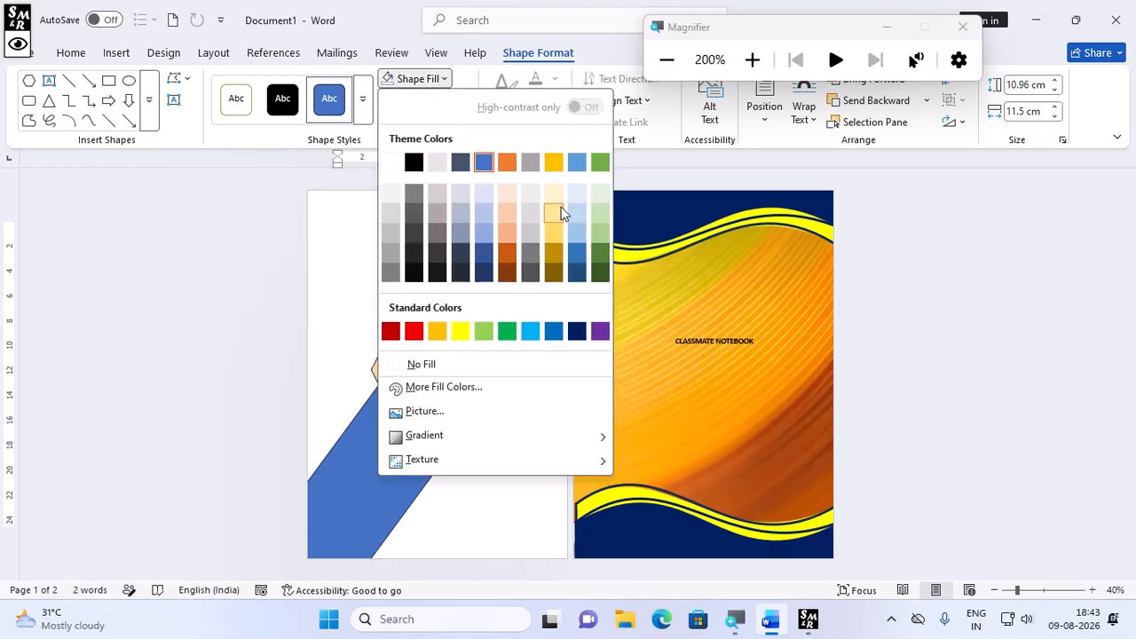
pyautogui.click(530, 213)
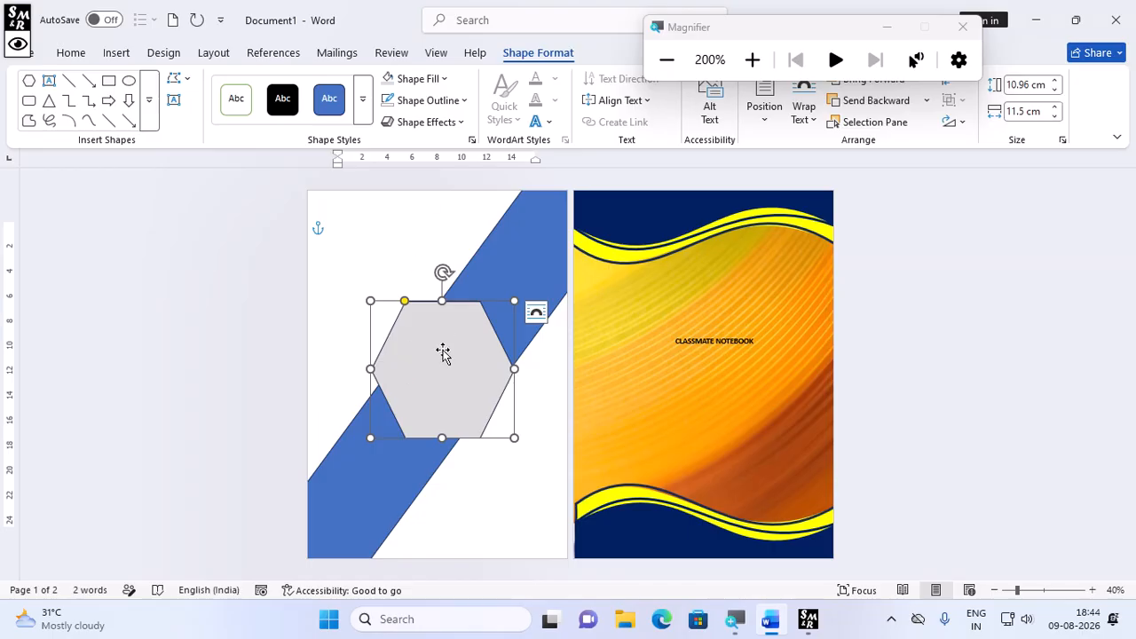
pyautogui.click(430, 100)
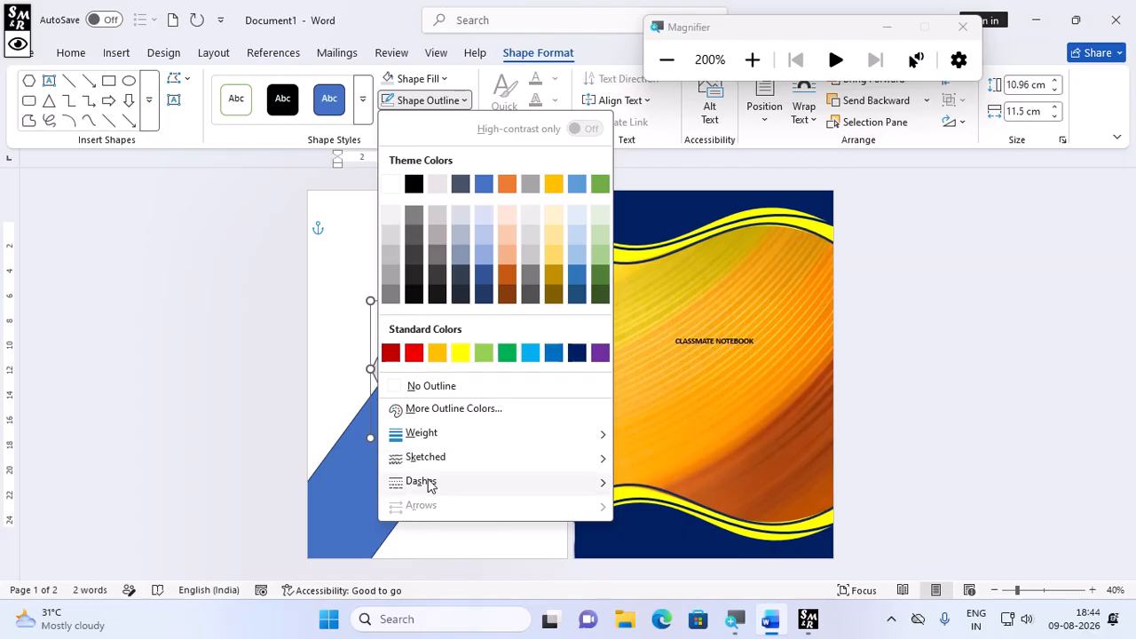
pyautogui.click(392, 183)
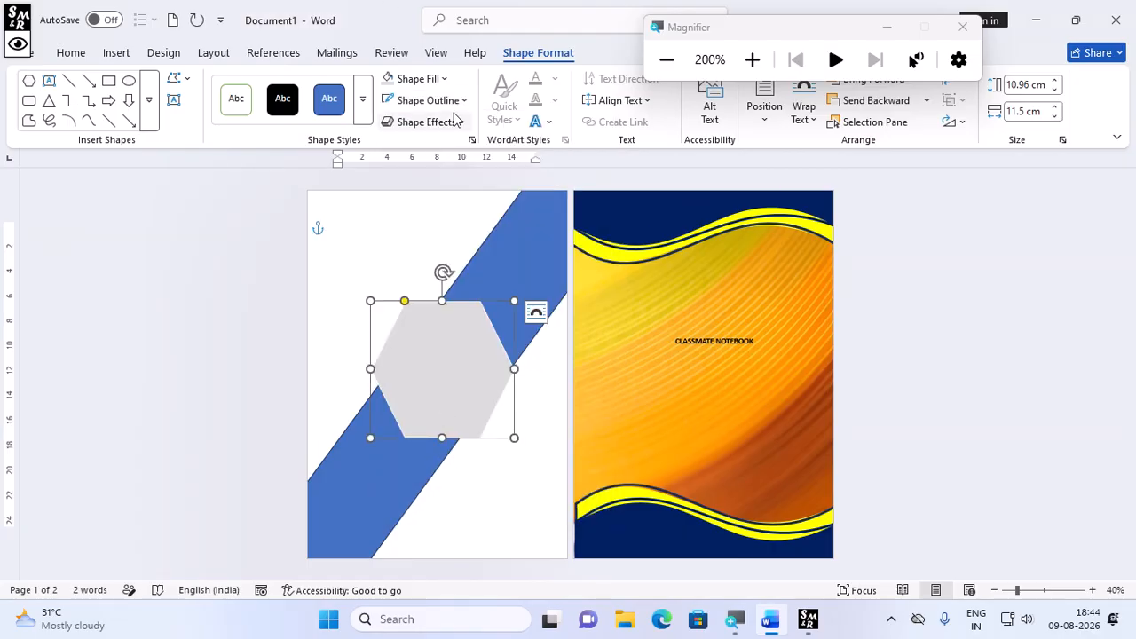
# Set the hexagon's outline width to 10 pt and deselect it.
pyautogui.click(430, 100)
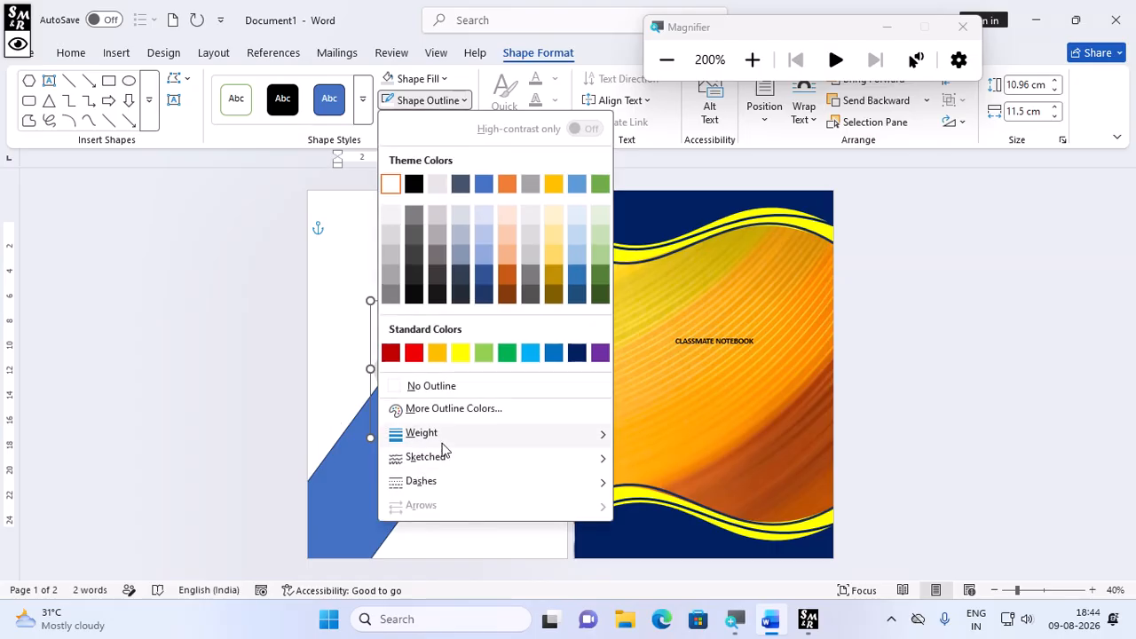
pyautogui.moveTo(533, 435)
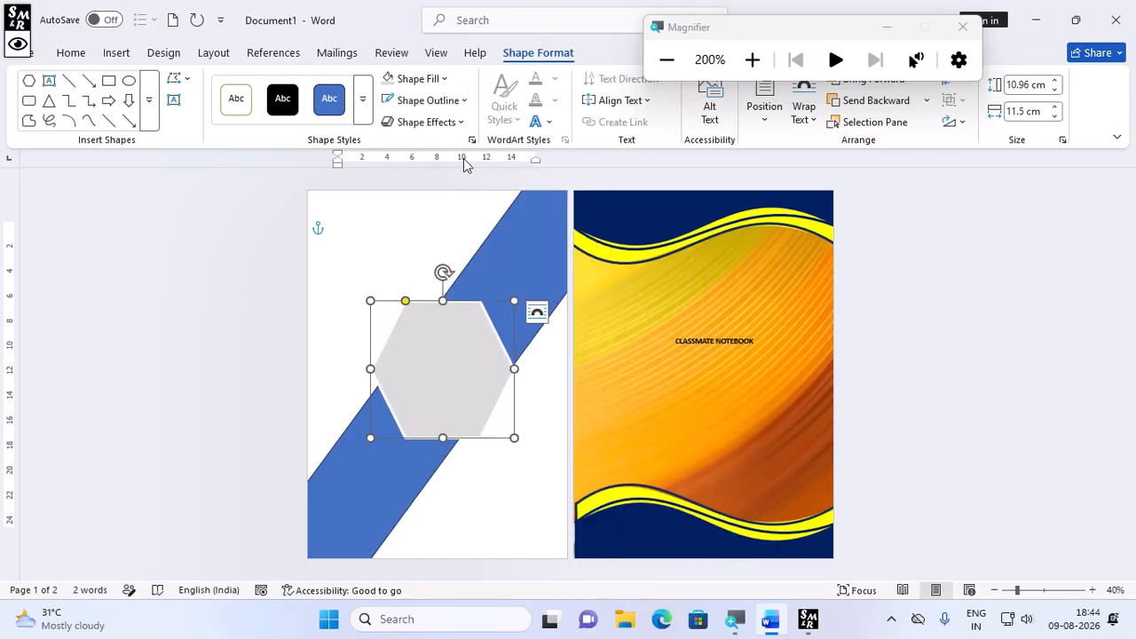
pyautogui.click(457, 101)
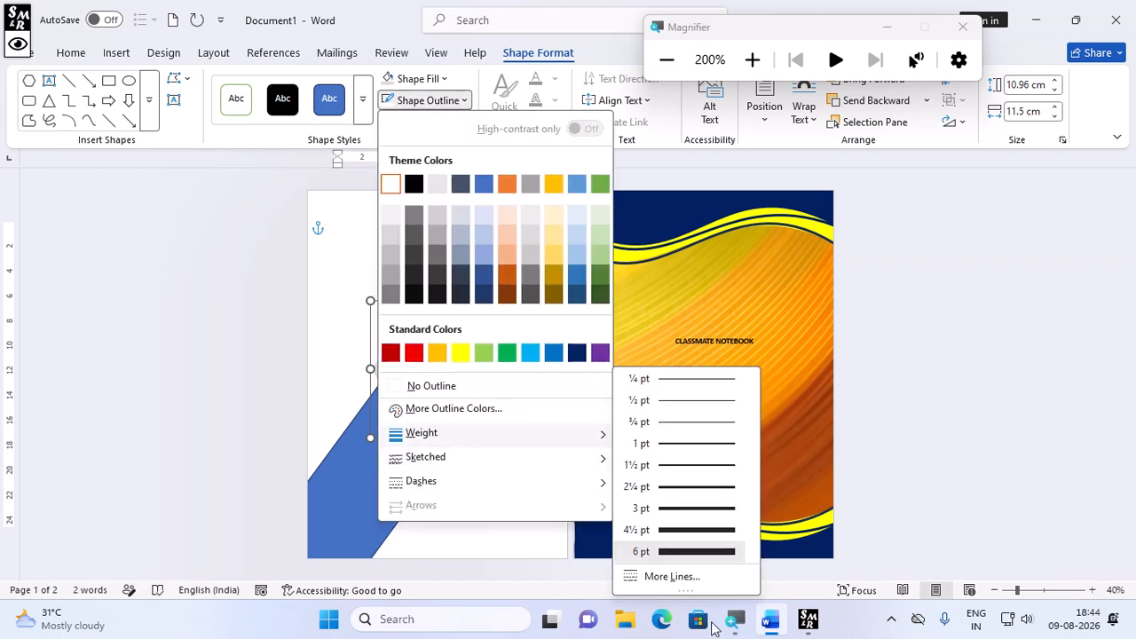
pyautogui.click(692, 588)
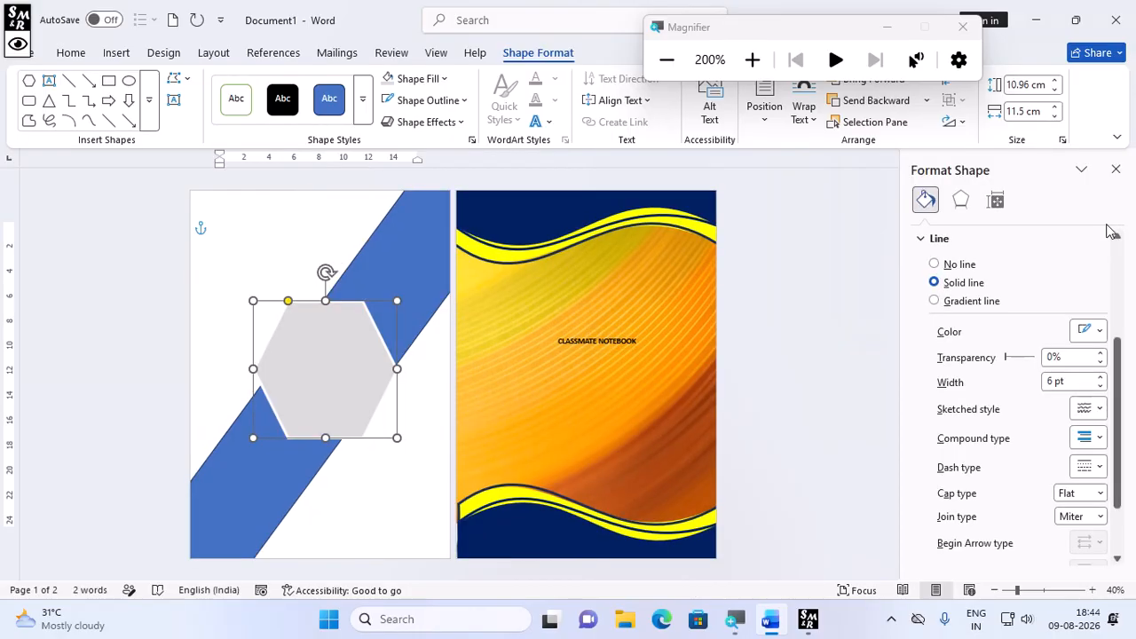
pyautogui.click(1054, 381)
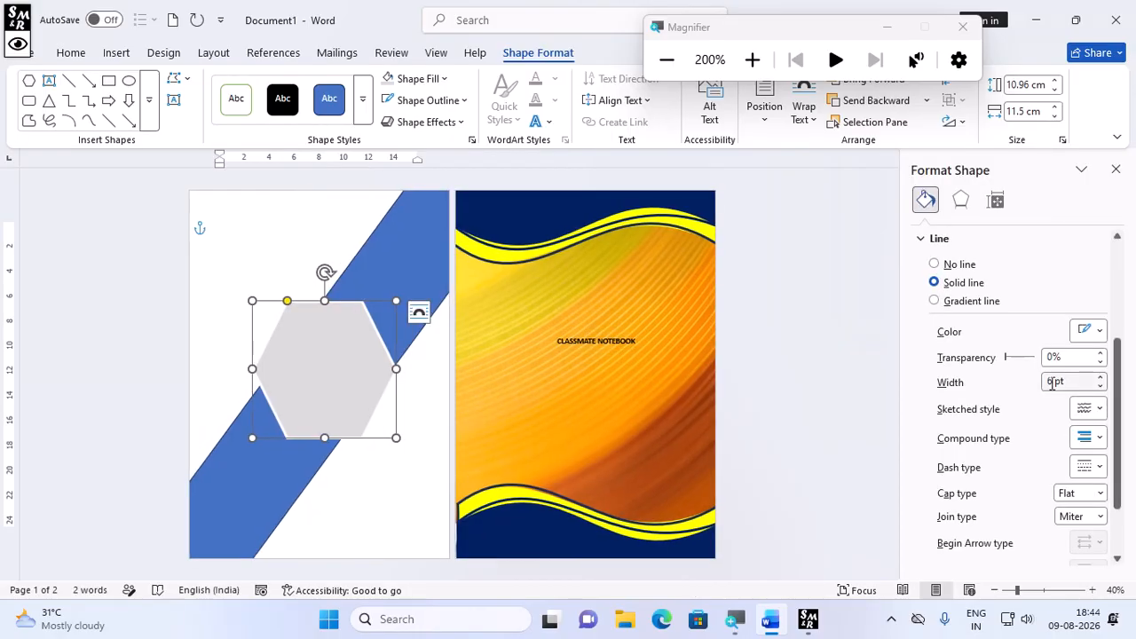
pyautogui.press('BackSpace')
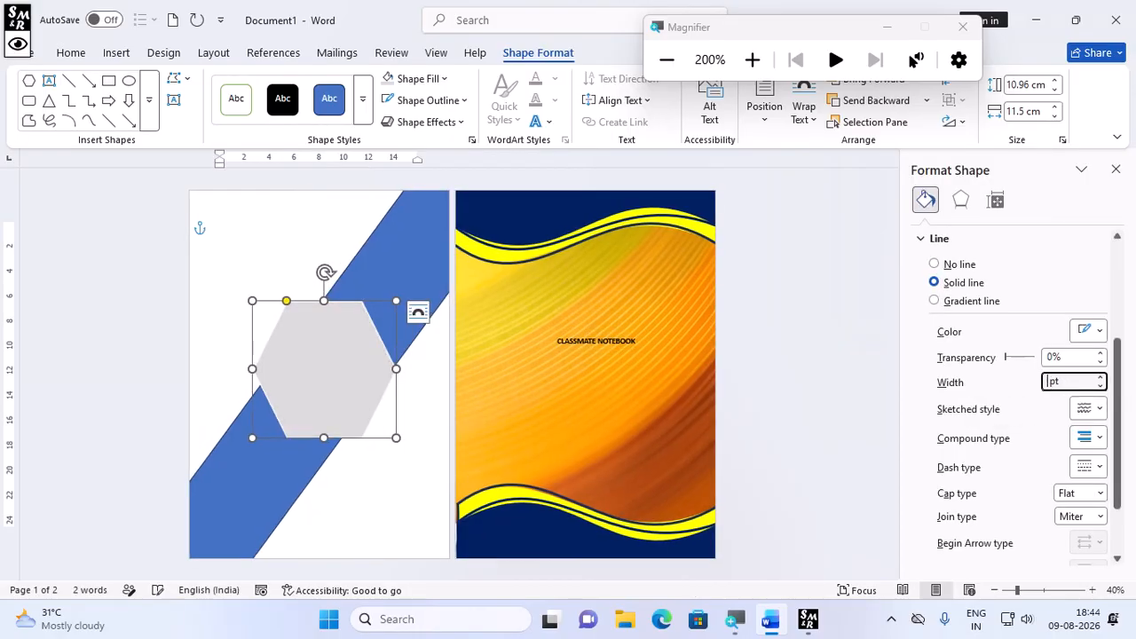
pyautogui.write('10')
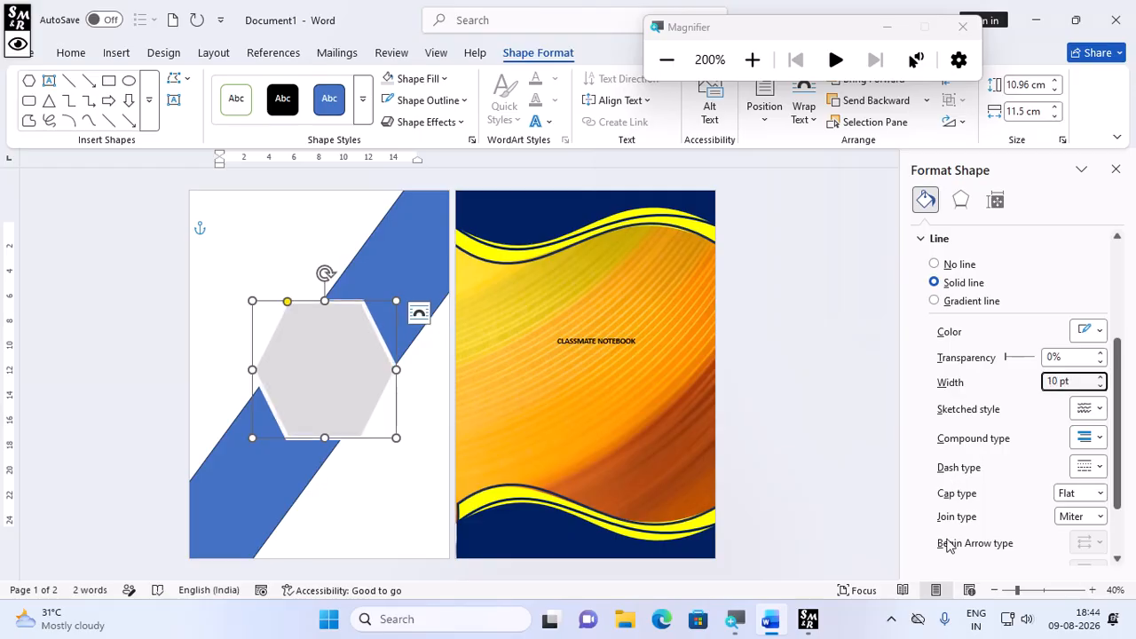
pyautogui.click(404, 453)
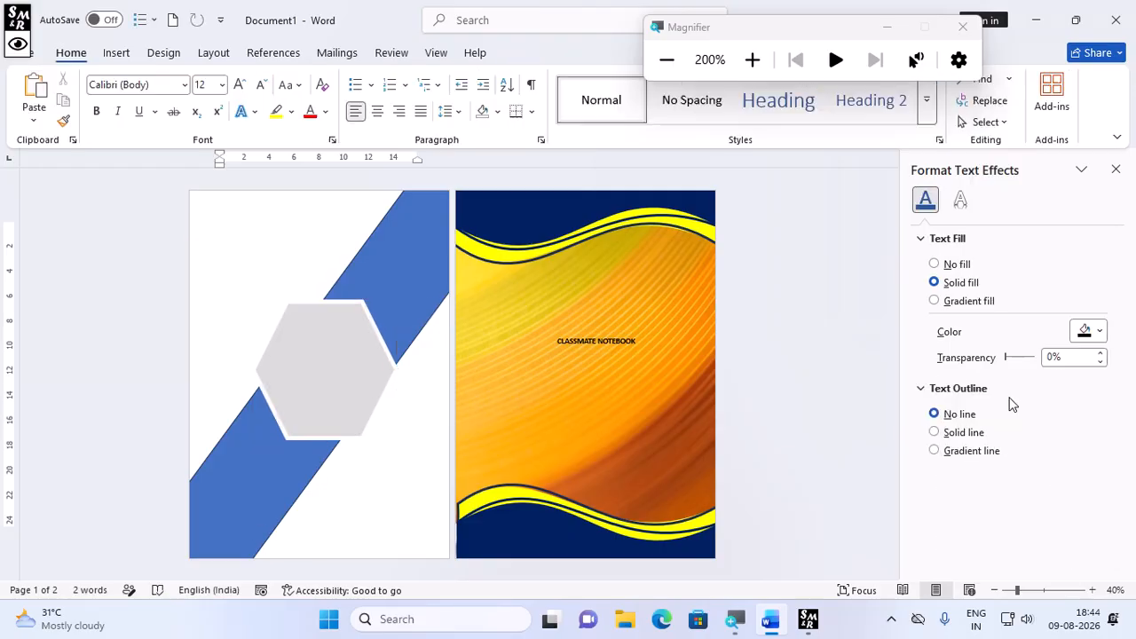
# Close the Format Text Effects pane and widen the gray hexagon to about 12.1 cm by extending its left side.
pyautogui.click(1048, 590)
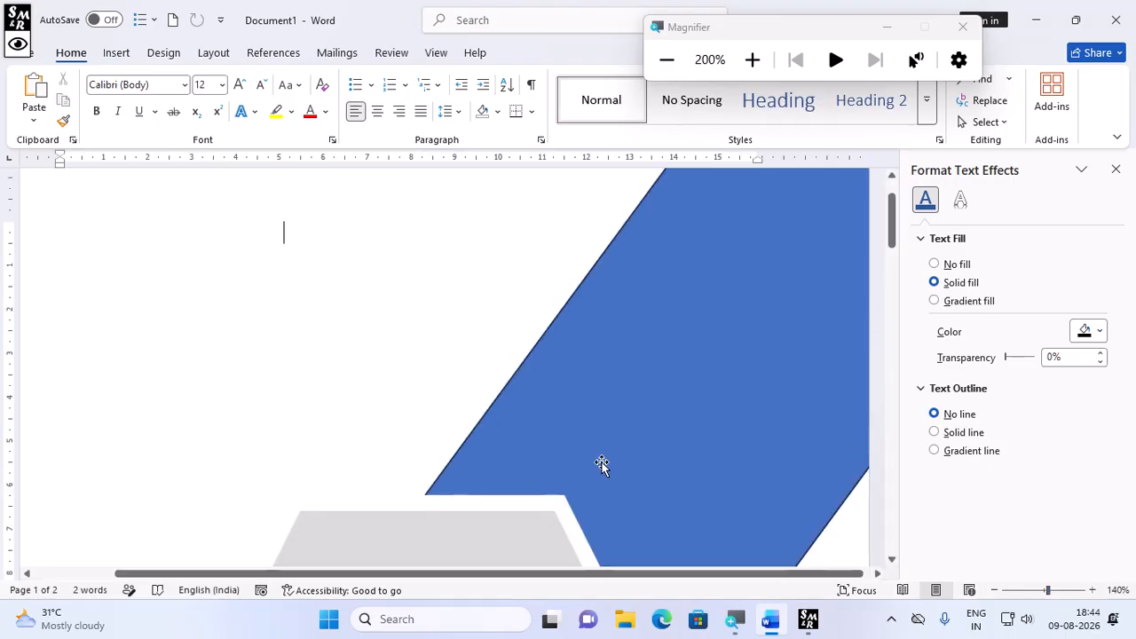
pyautogui.click(666, 60)
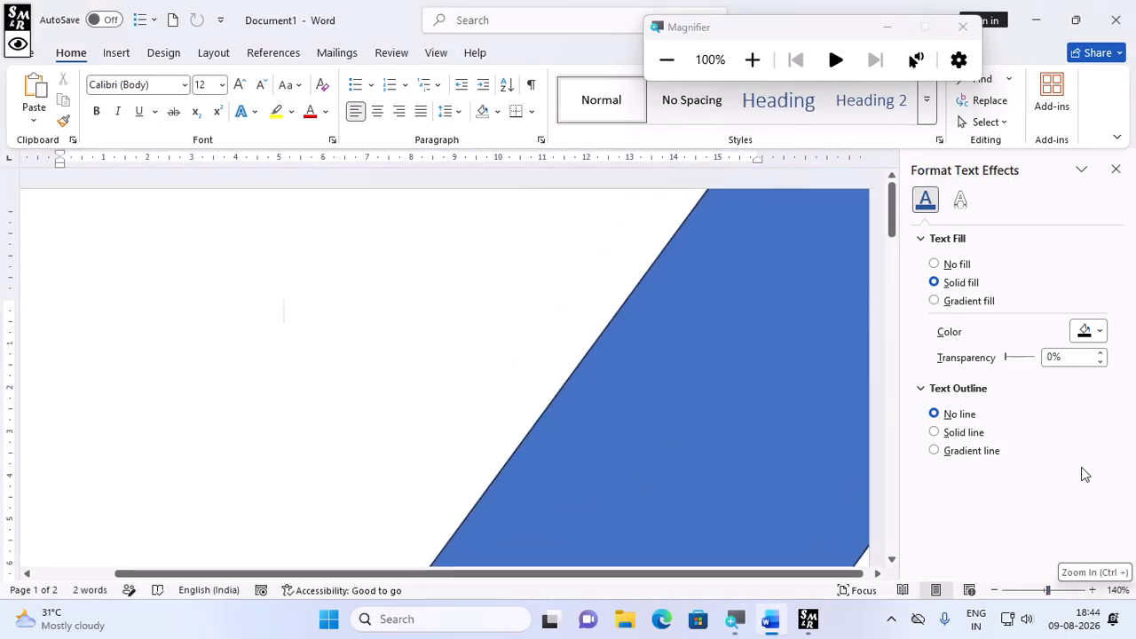
pyautogui.click(1116, 169)
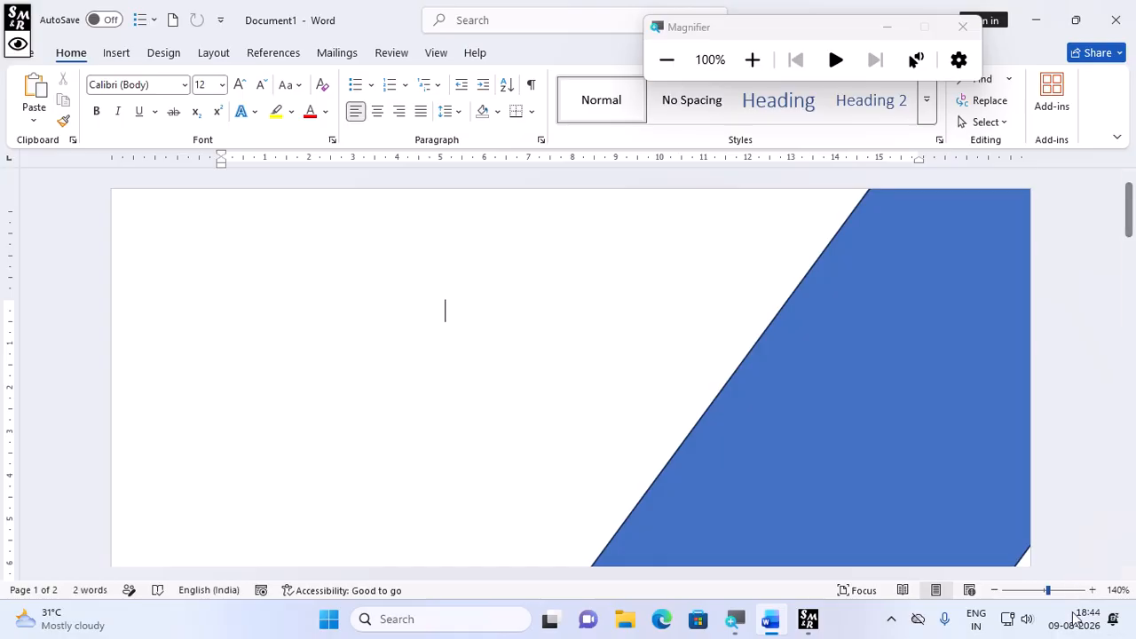
pyautogui.click(1044, 592)
pyautogui.scroll(-8, 705, 449)
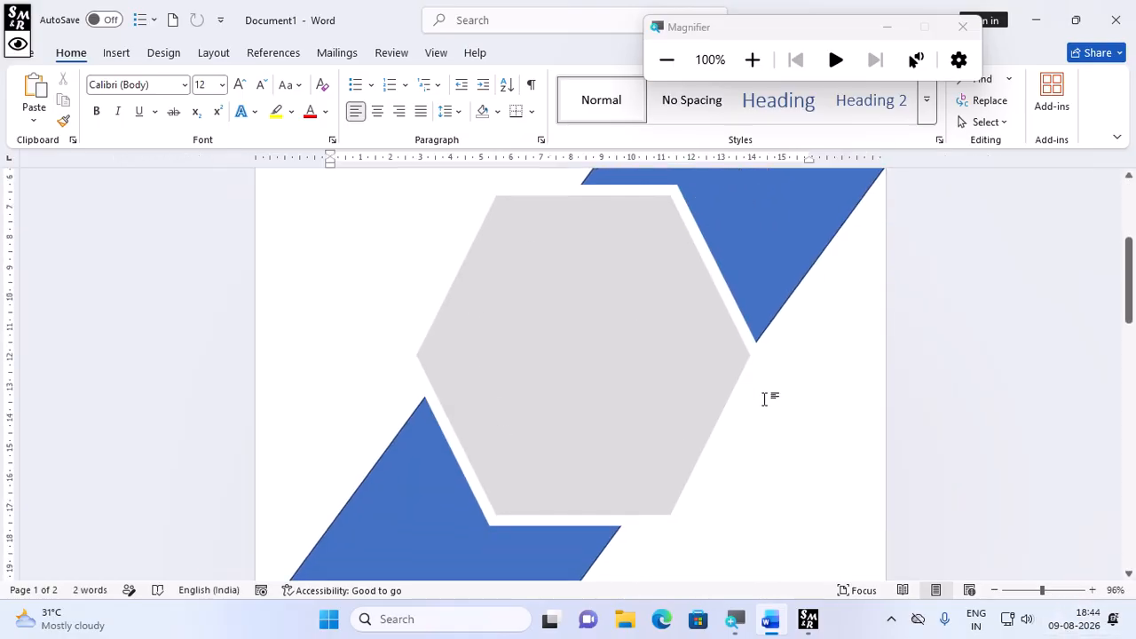
pyautogui.click(613, 371)
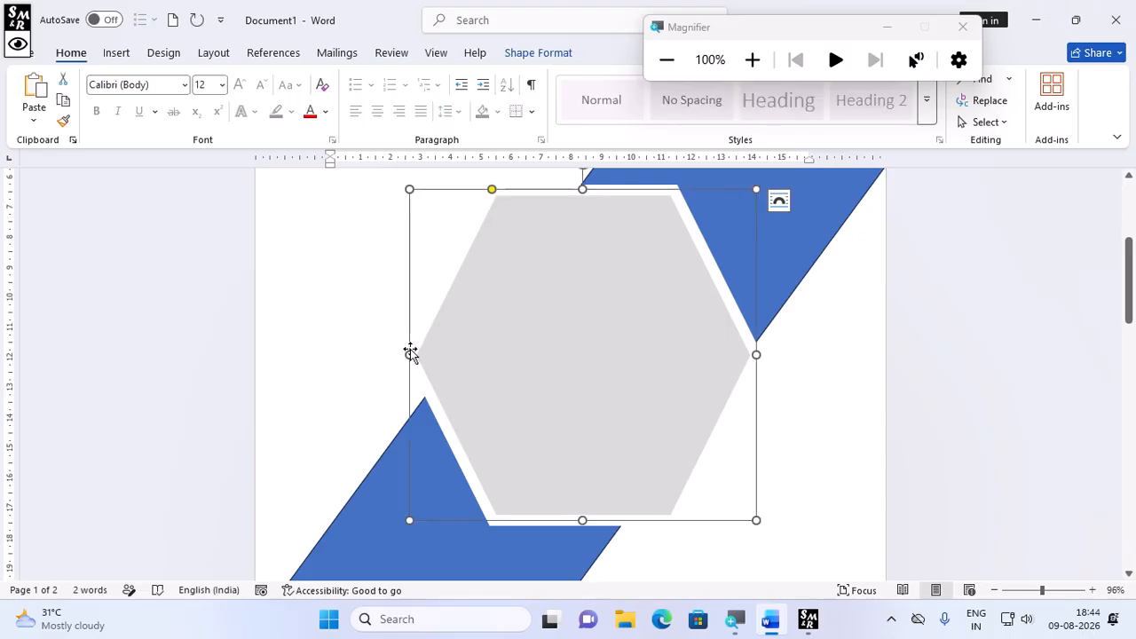
pyautogui.moveTo(409, 355); pyautogui.dragTo(387, 355)
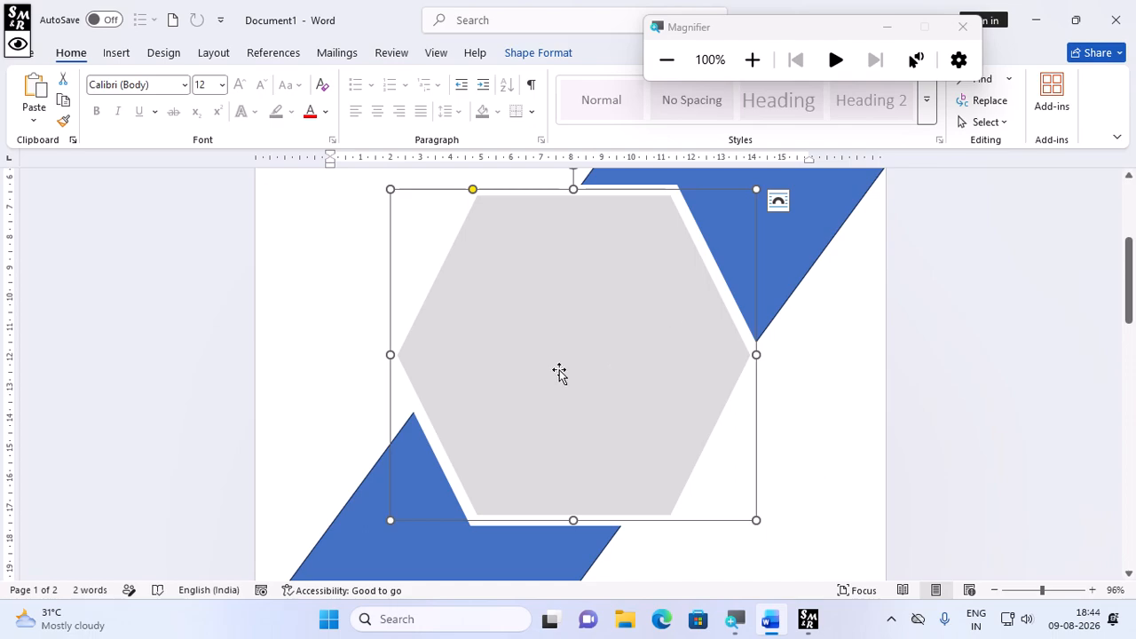
# Draw a smaller hexagon about 7.8 cm wide and 8.6 cm high and move it inside the gray hexagon.
pyautogui.click(116, 55)
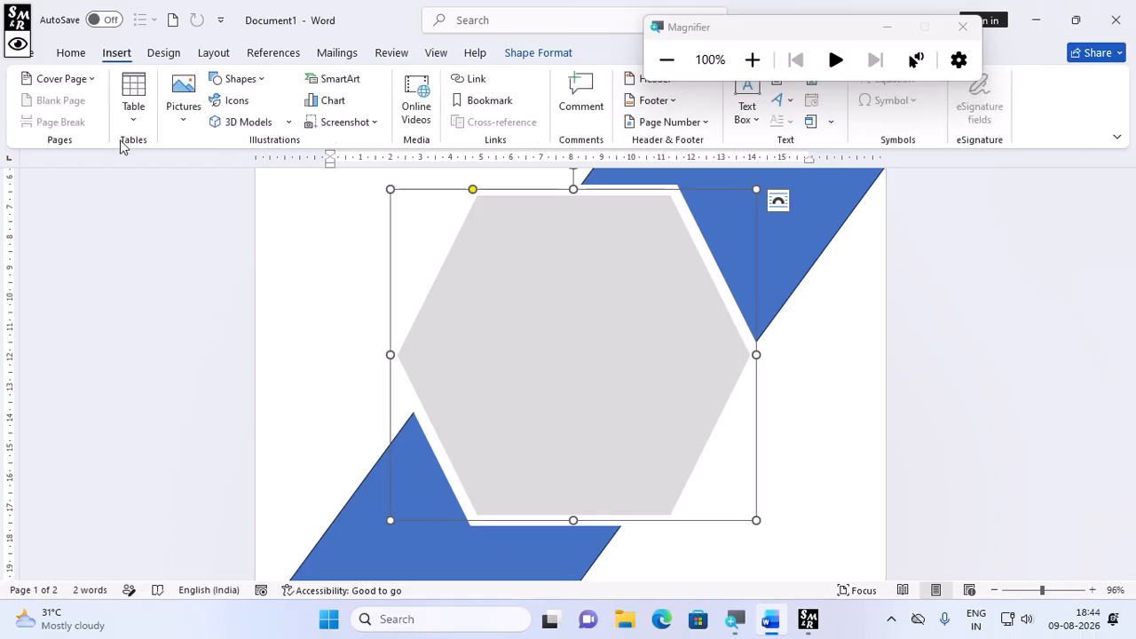
pyautogui.click(238, 79)
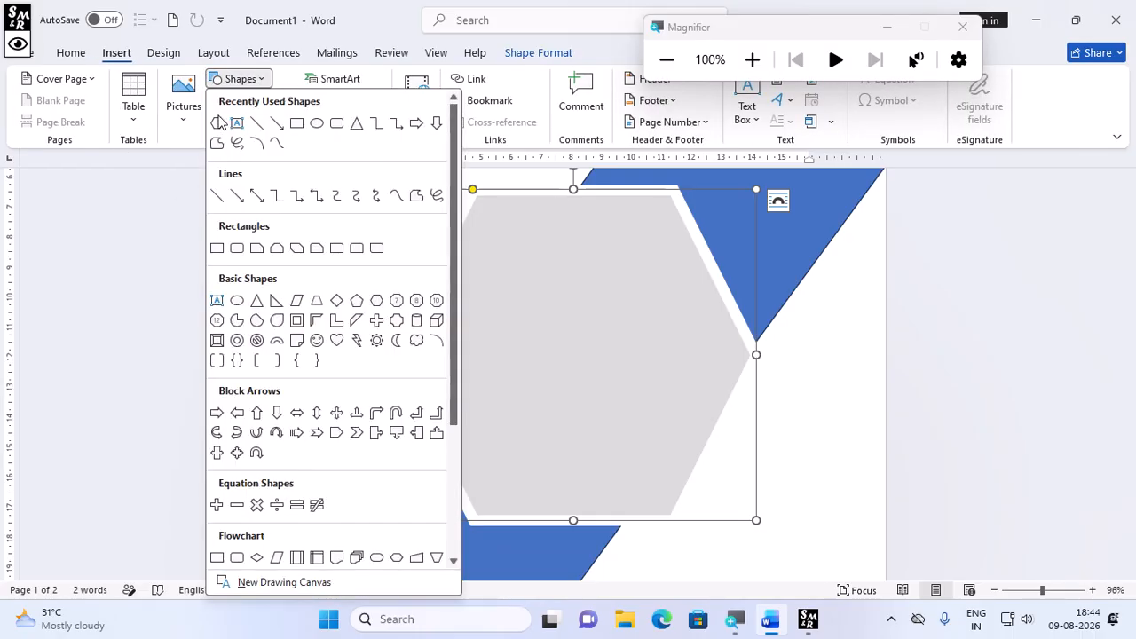
pyautogui.click(221, 121)
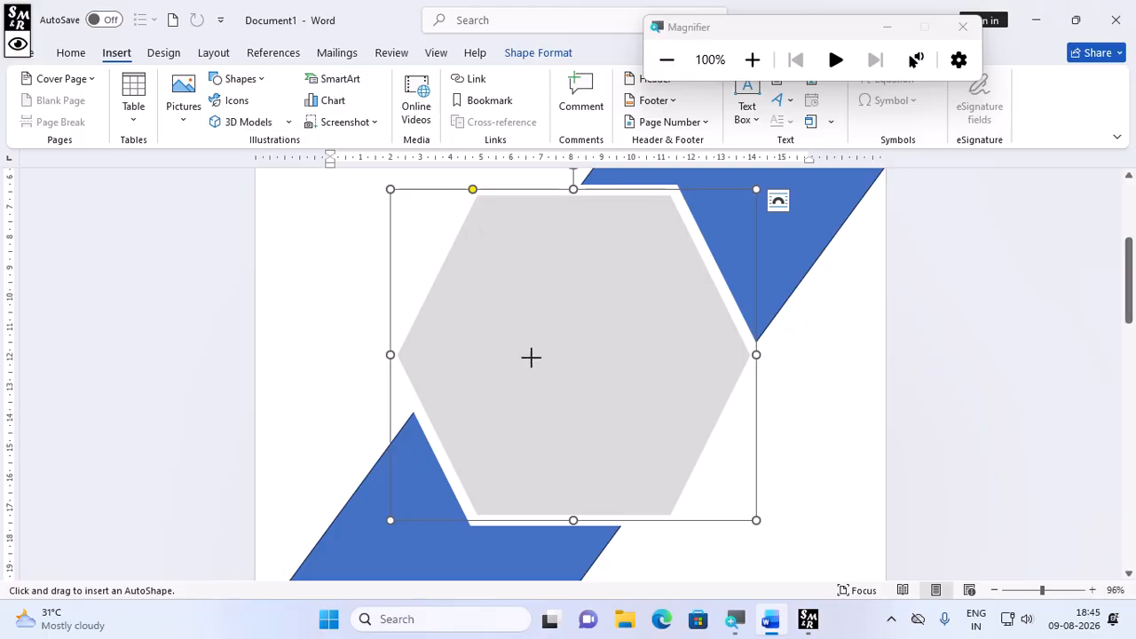
pyautogui.moveTo(486, 227); pyautogui.dragTo(723, 487)
pyautogui.moveTo(604, 356); pyautogui.dragTo(561, 352)
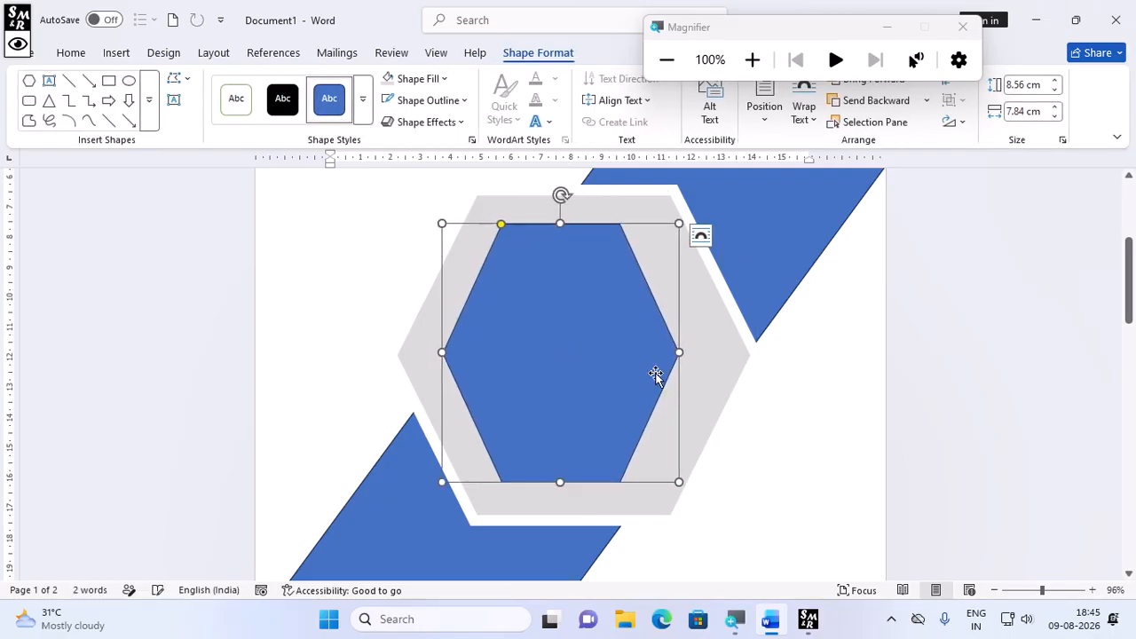
# Stretch the inner hexagon to about 10.1 cm wide and 9.4 cm high, leaving an even border inside the gray hexagon.
pyautogui.moveTo(680, 352); pyautogui.dragTo(729, 355)
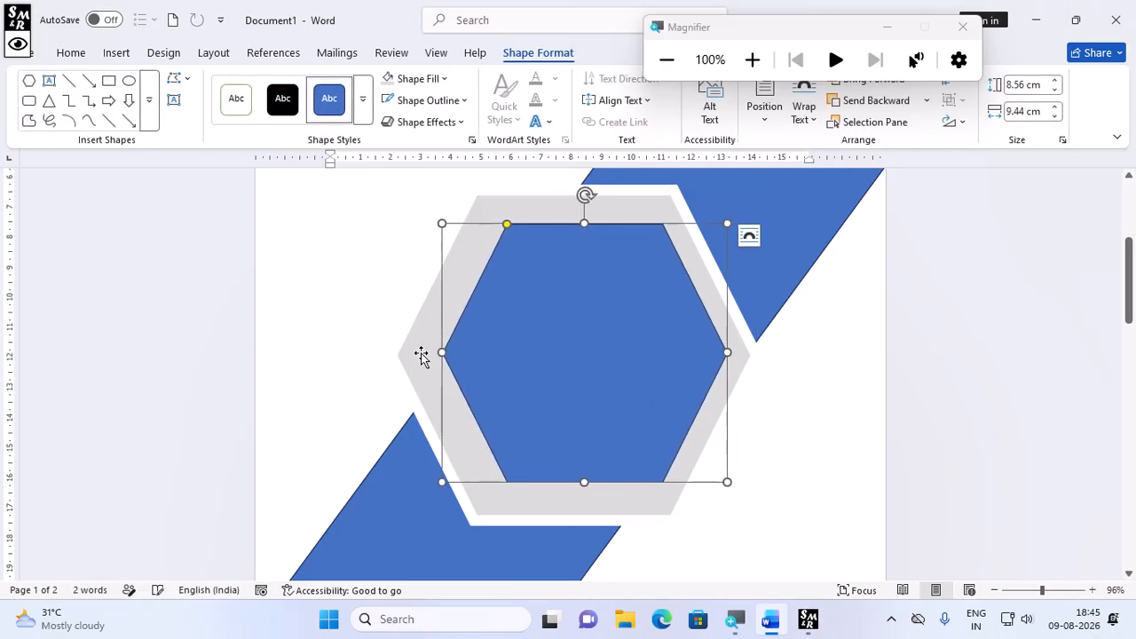
pyautogui.moveTo(442, 353); pyautogui.dragTo(421, 351)
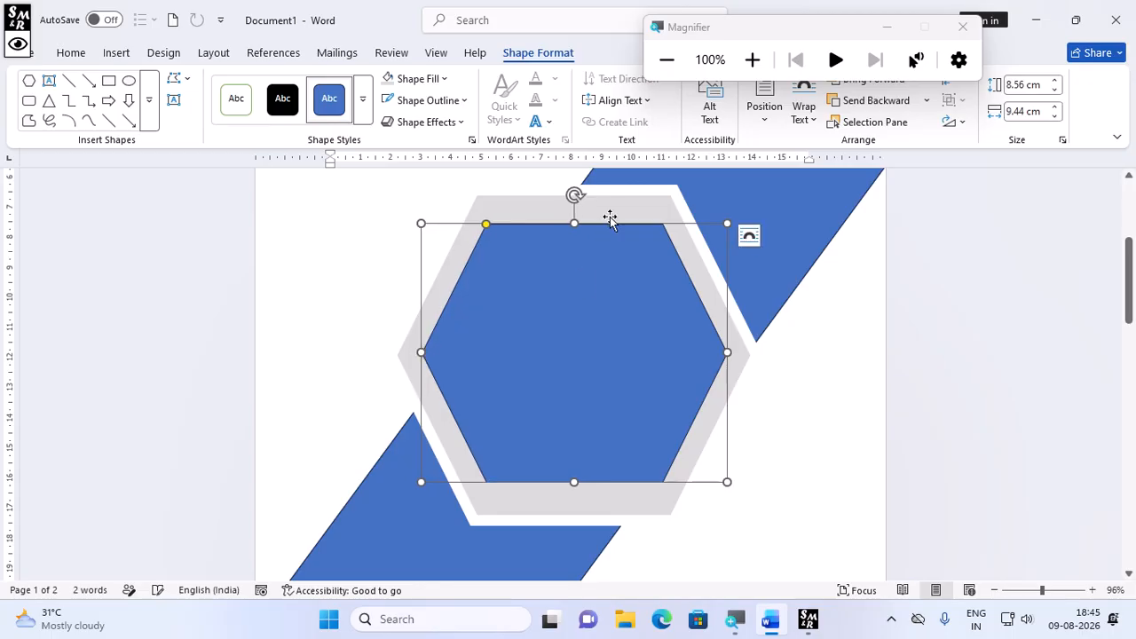
pyautogui.moveTo(574, 223); pyautogui.dragTo(574, 213)
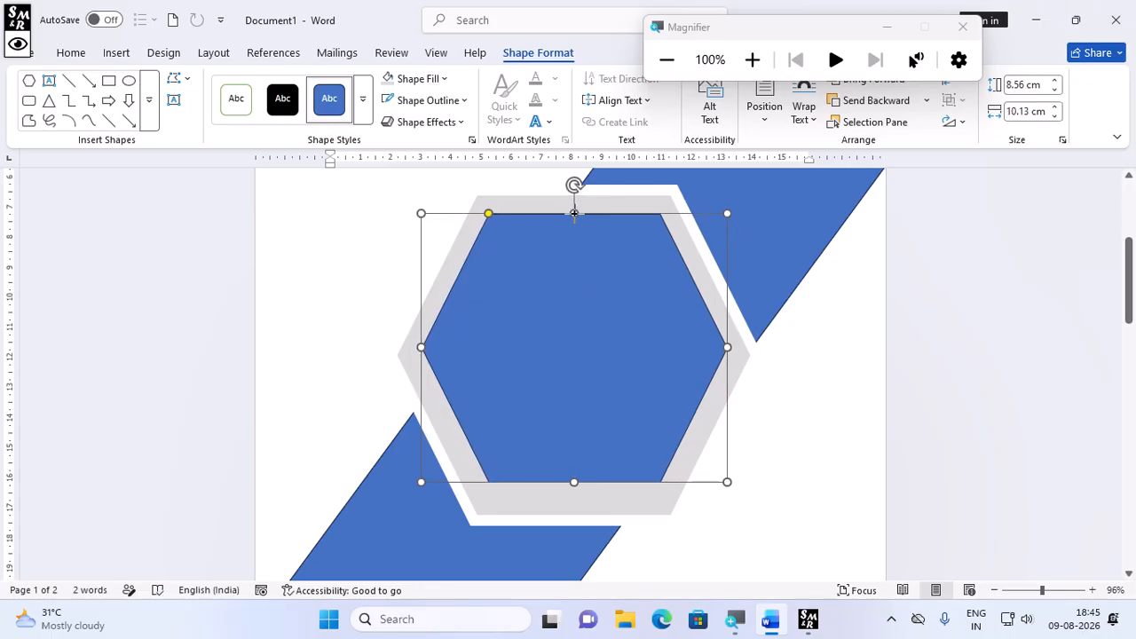
pyautogui.moveTo(575, 480); pyautogui.dragTo(574, 498)
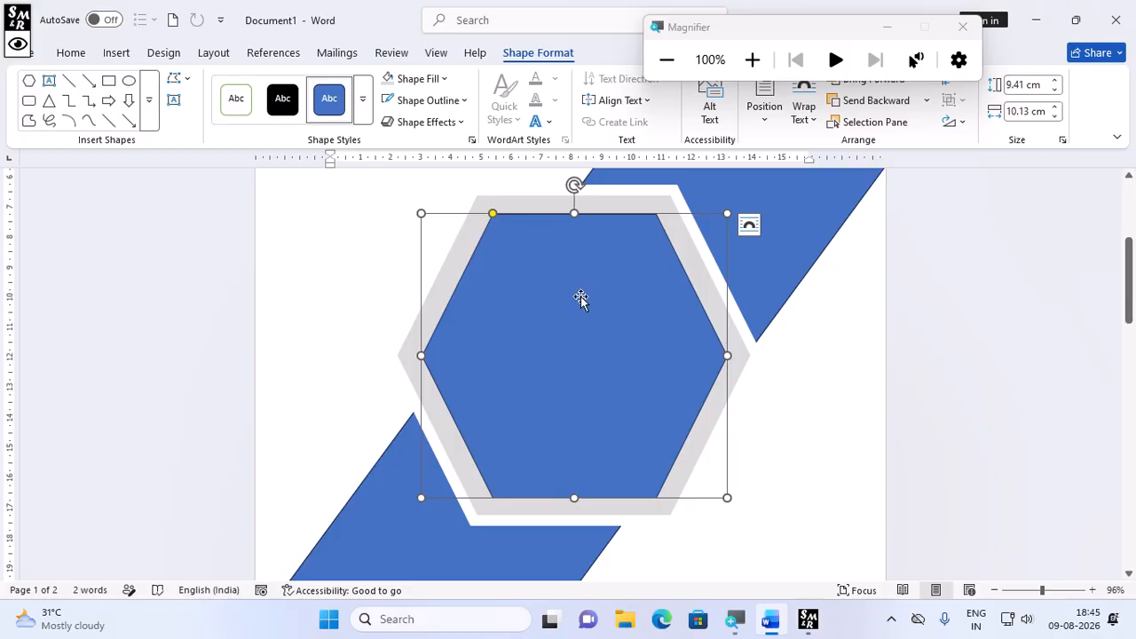
# Fill the inner hexagon with the picture "images (1)" from the Desktop folder.
pyautogui.click(429, 79)
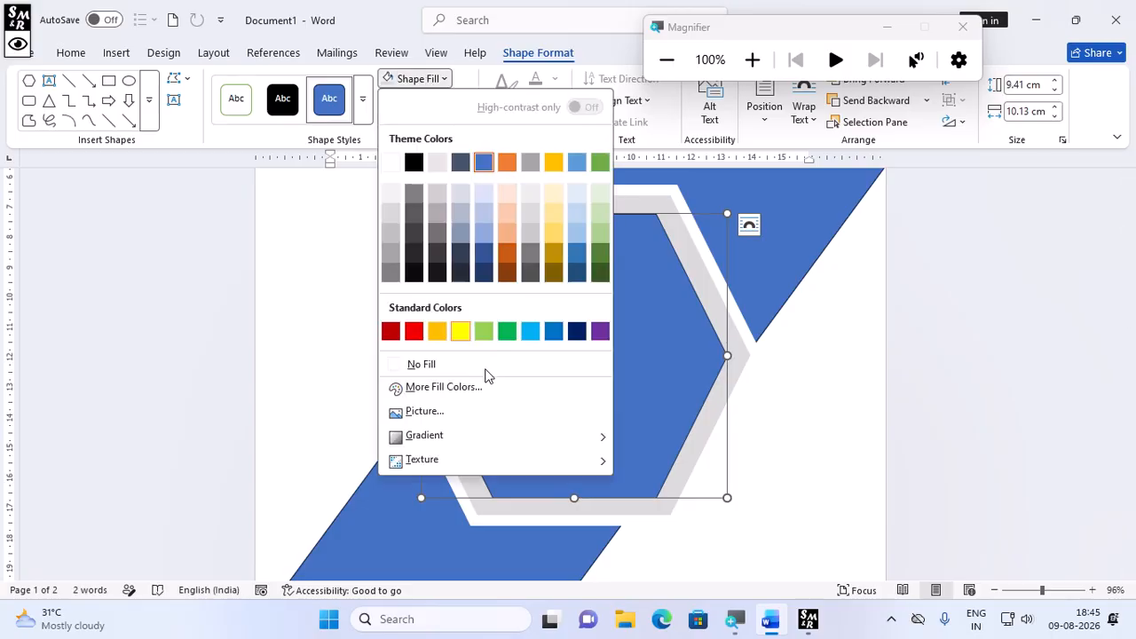
pyautogui.click(425, 411)
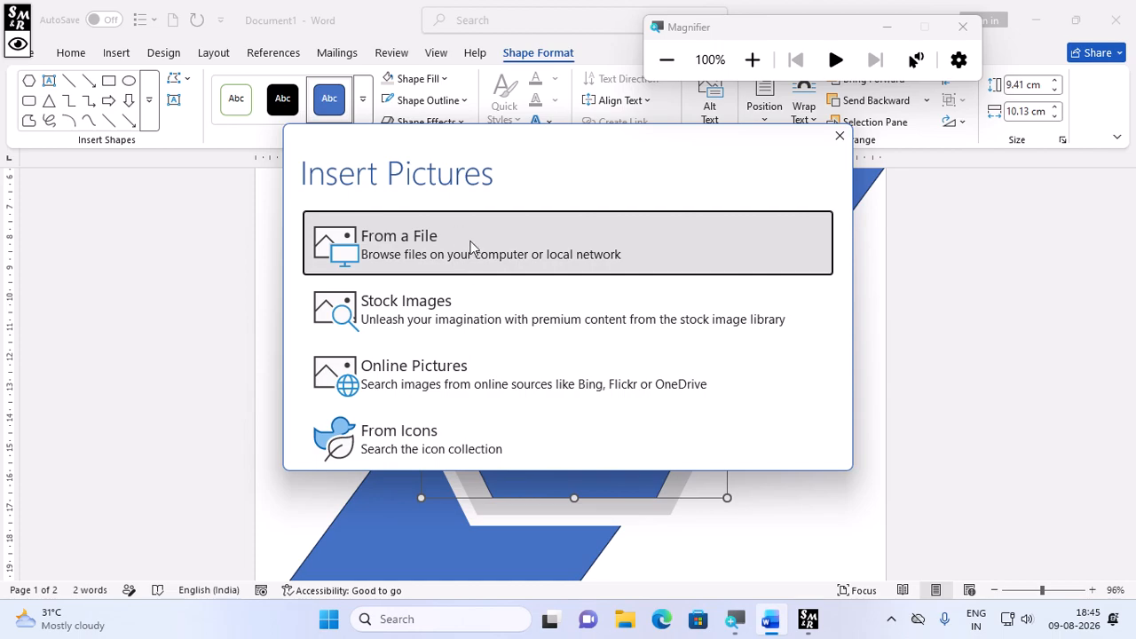
pyautogui.click(471, 247)
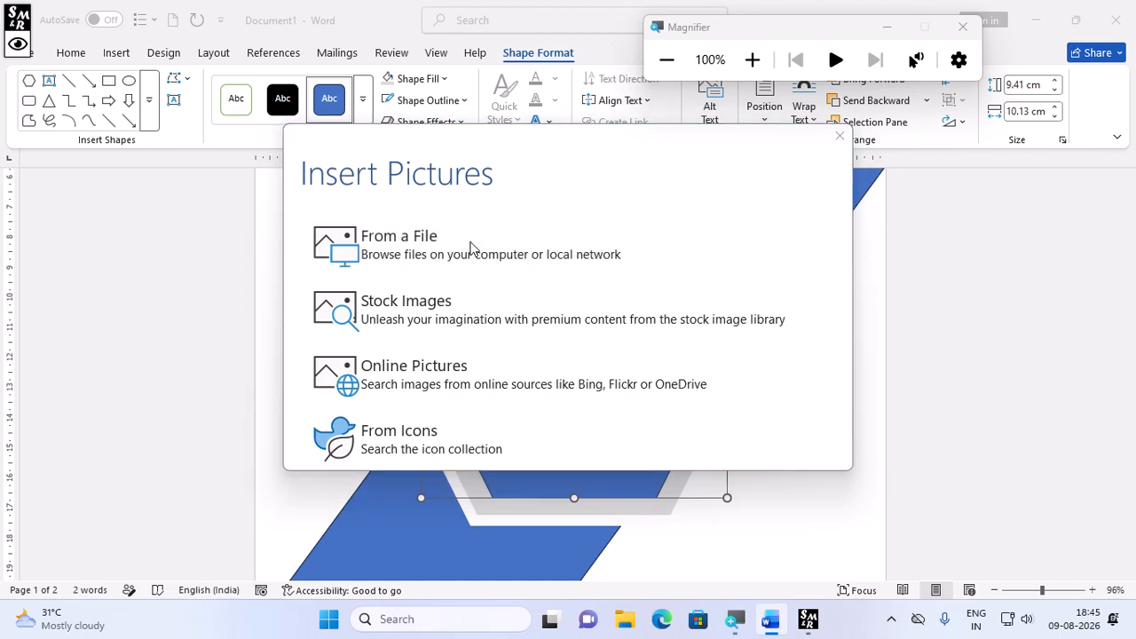
pyautogui.click(79, 164)
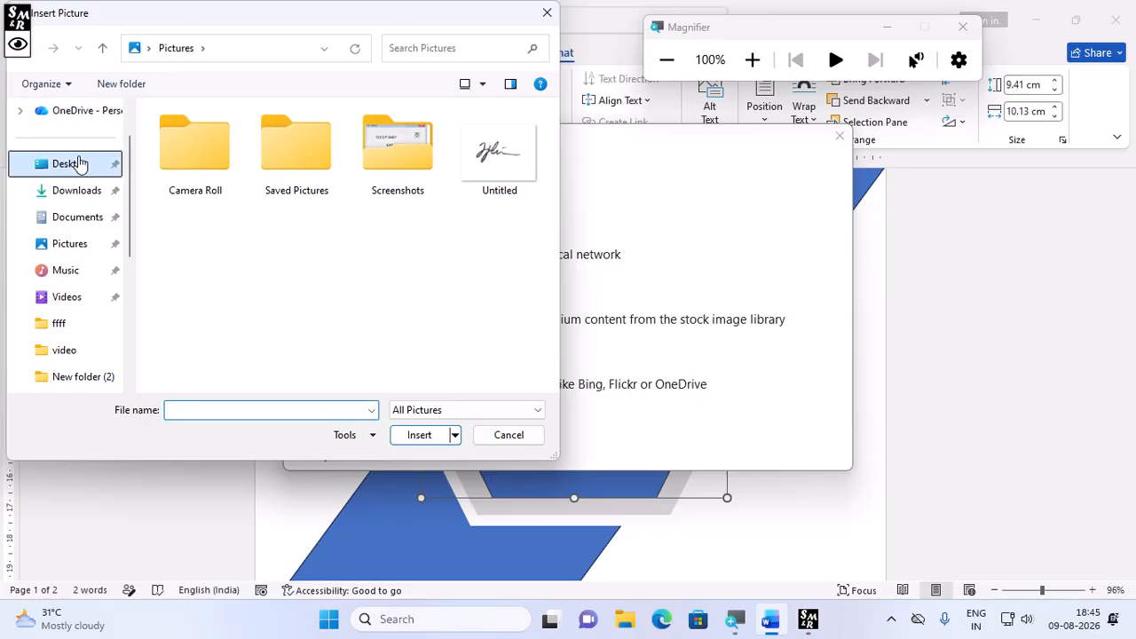
pyautogui.scroll(-8, 335, 340)
pyautogui.click(194, 335)
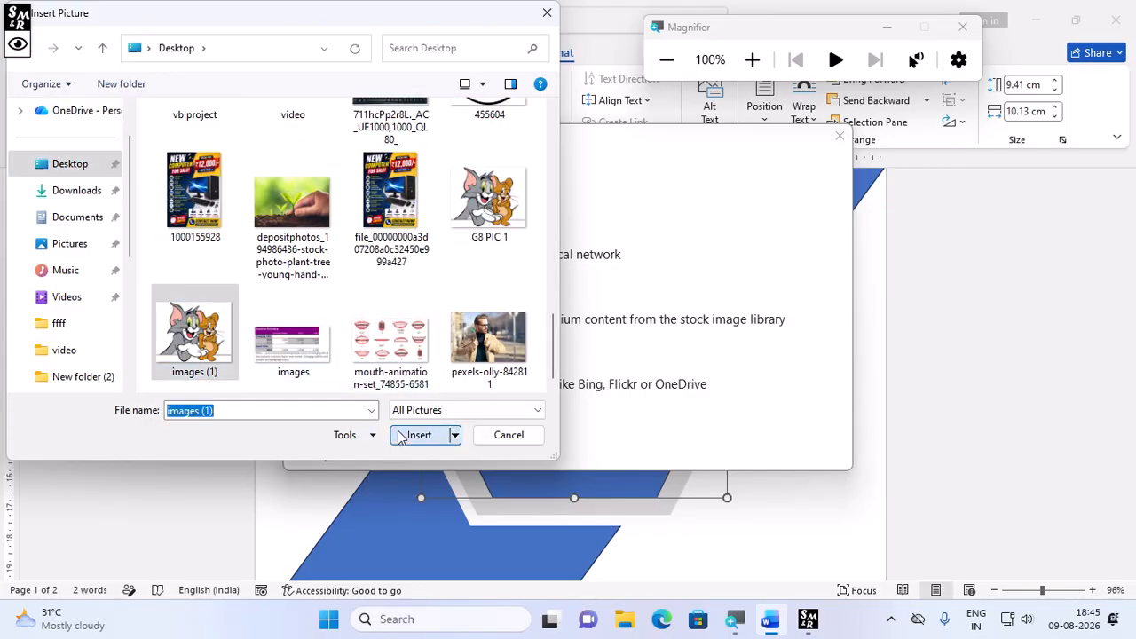
pyautogui.click(418, 435)
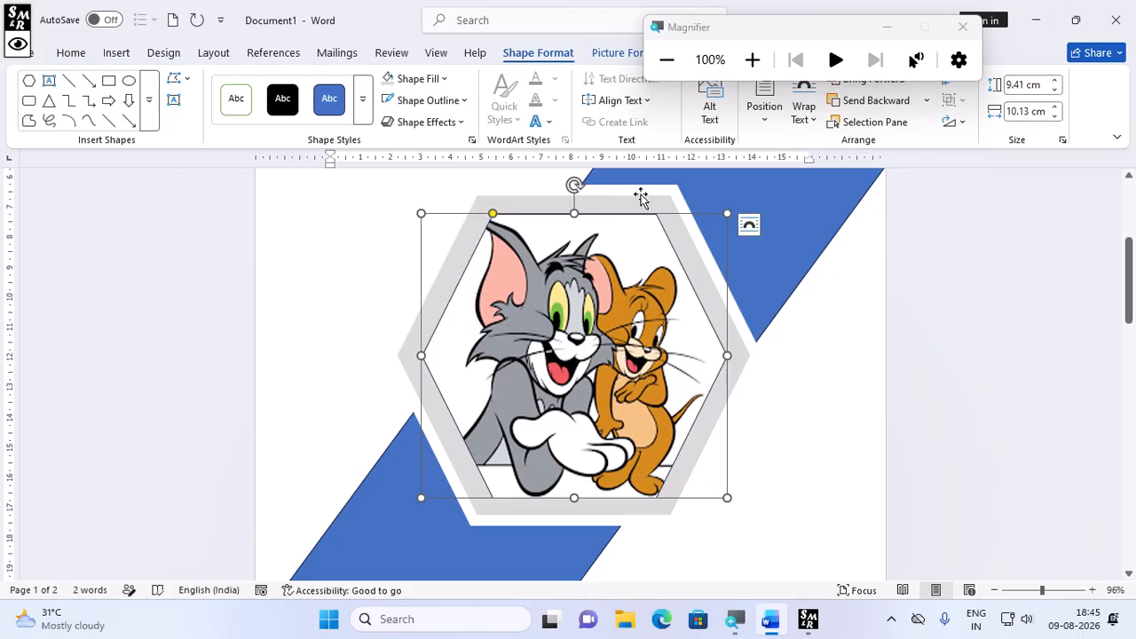
# Change the outer hexagon's fill to light orange and deselect it.
pyautogui.click(609, 198)
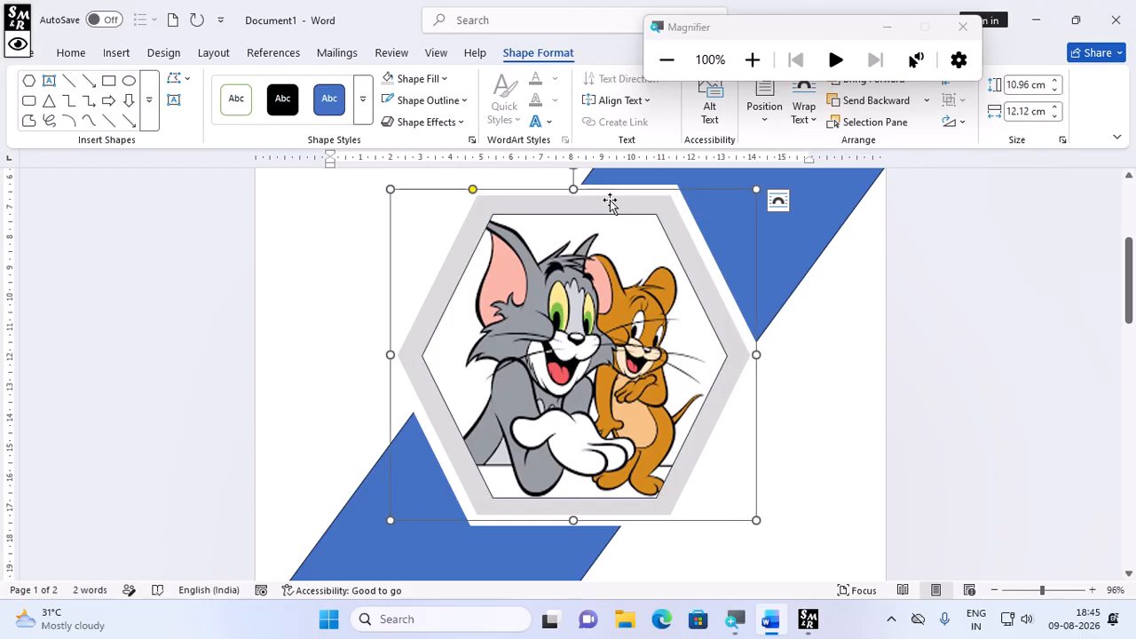
pyautogui.click(417, 78)
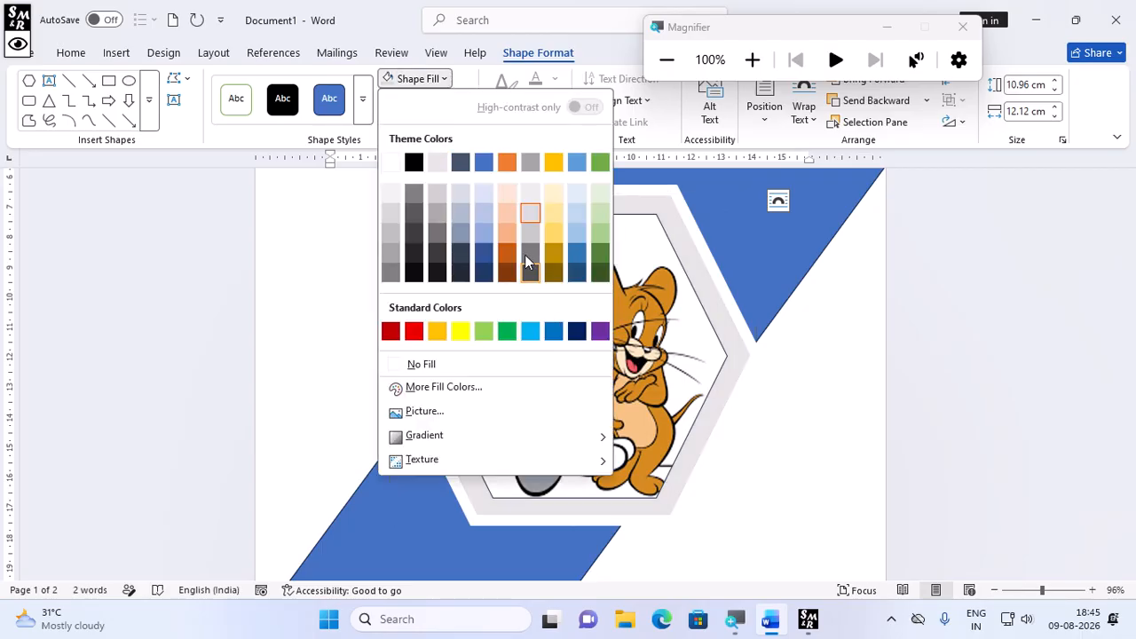
pyautogui.click(507, 234)
pyautogui.scroll(2, 772, 426)
pyautogui.click(768, 487)
pyautogui.scroll(-1, 704, 531)
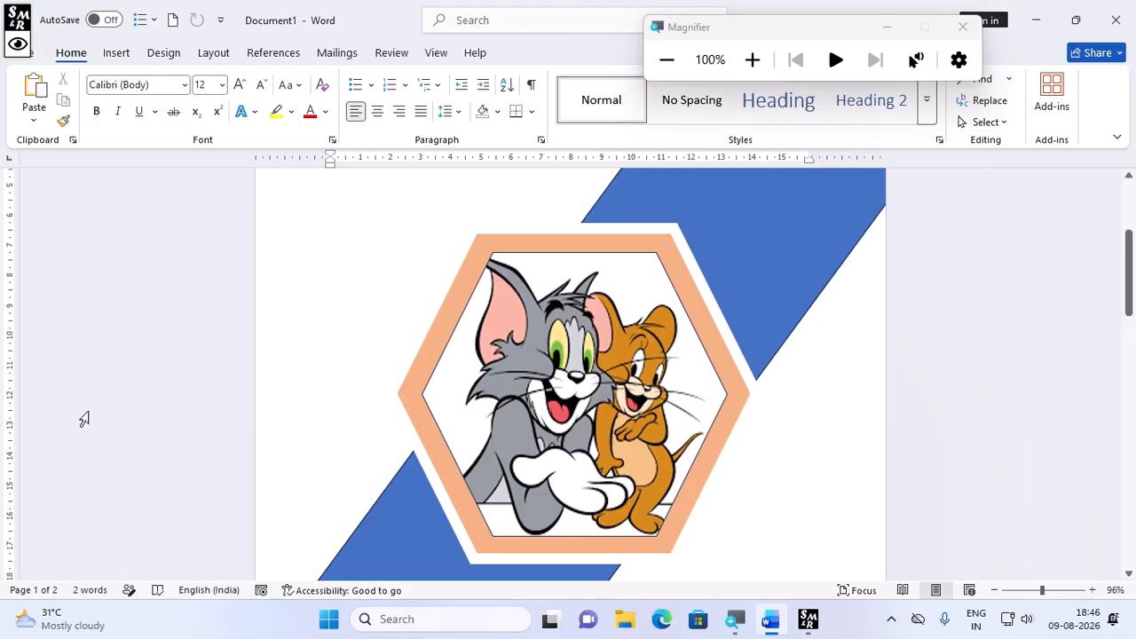
# Add a blank page after the diagonal band design and draw a rectangle about 16.1 cm wide and 4.4 cm high near its top.
pyautogui.scroll(5, 426, 231)
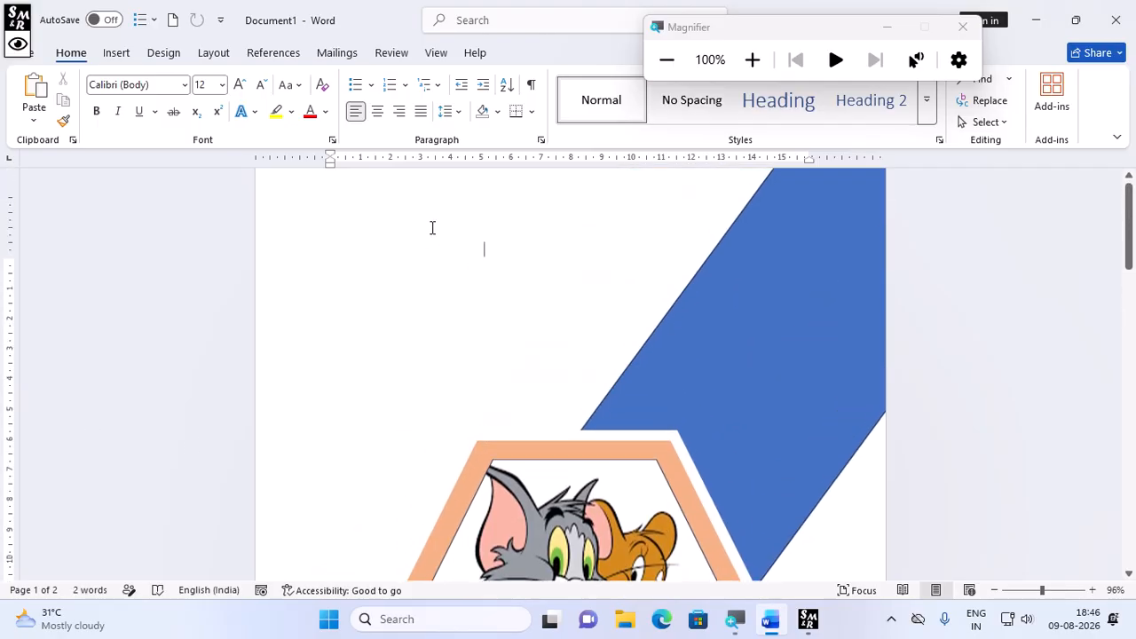
pyautogui.scroll(-10, 411, 253)
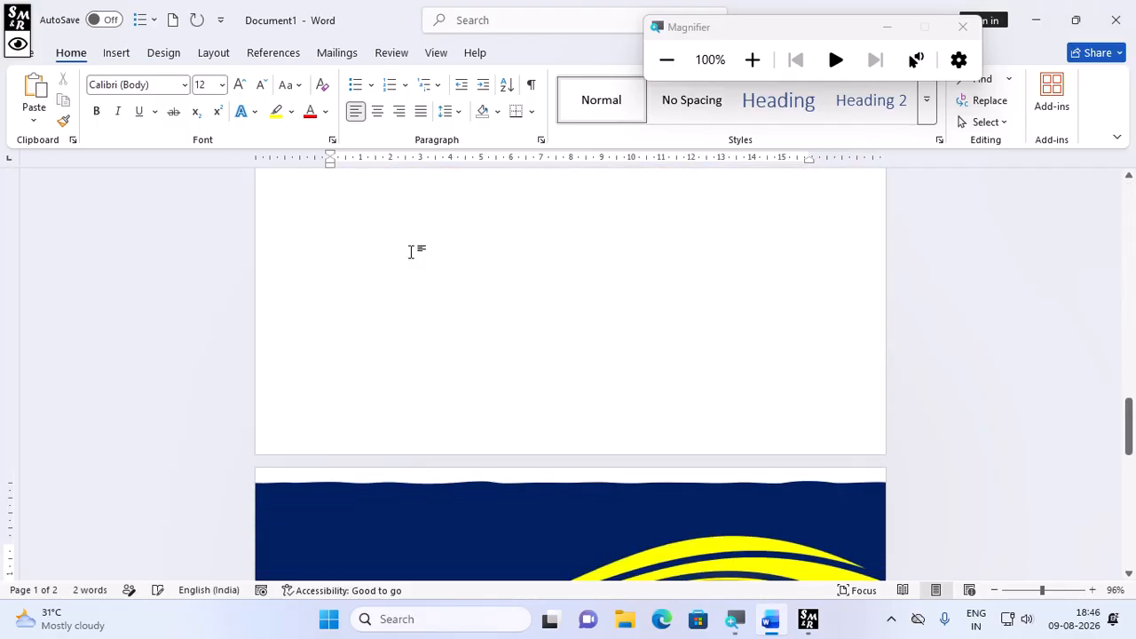
pyautogui.scroll(6, 411, 253)
pyautogui.scroll(-5, 457, 411)
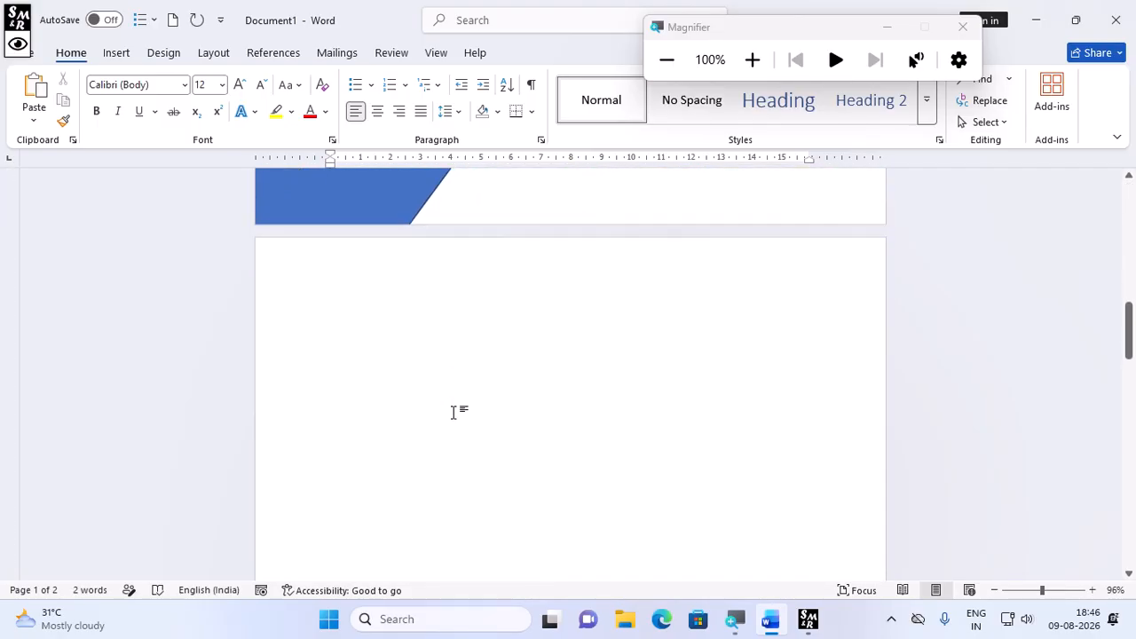
pyautogui.scroll(1, 406, 361)
pyautogui.click(375, 333)
pyautogui.click(122, 53)
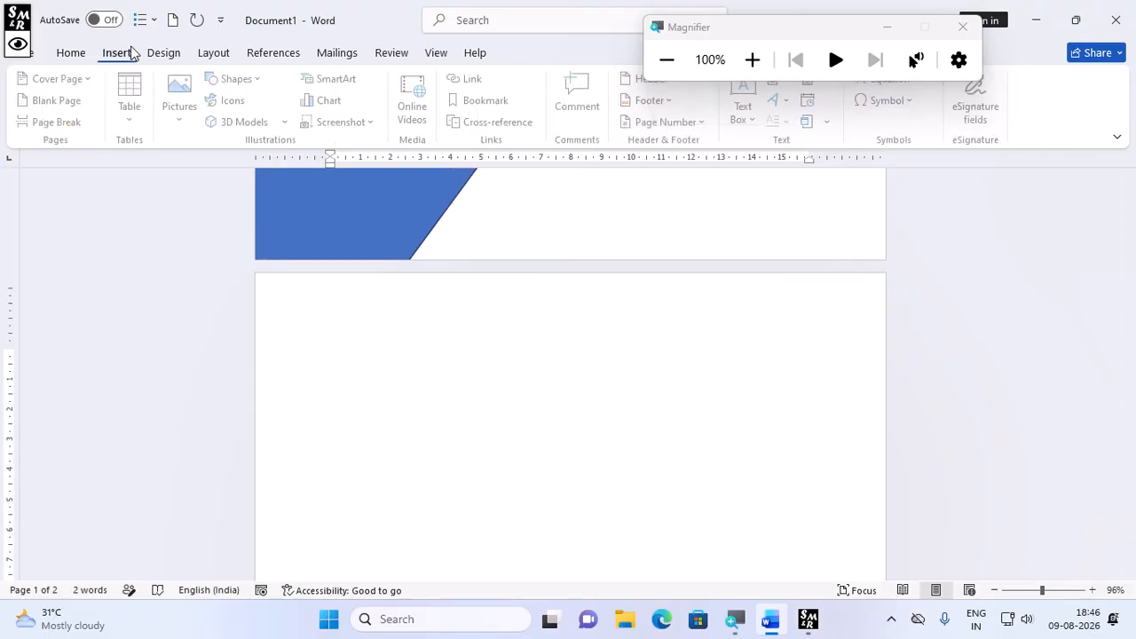
pyautogui.click(242, 79)
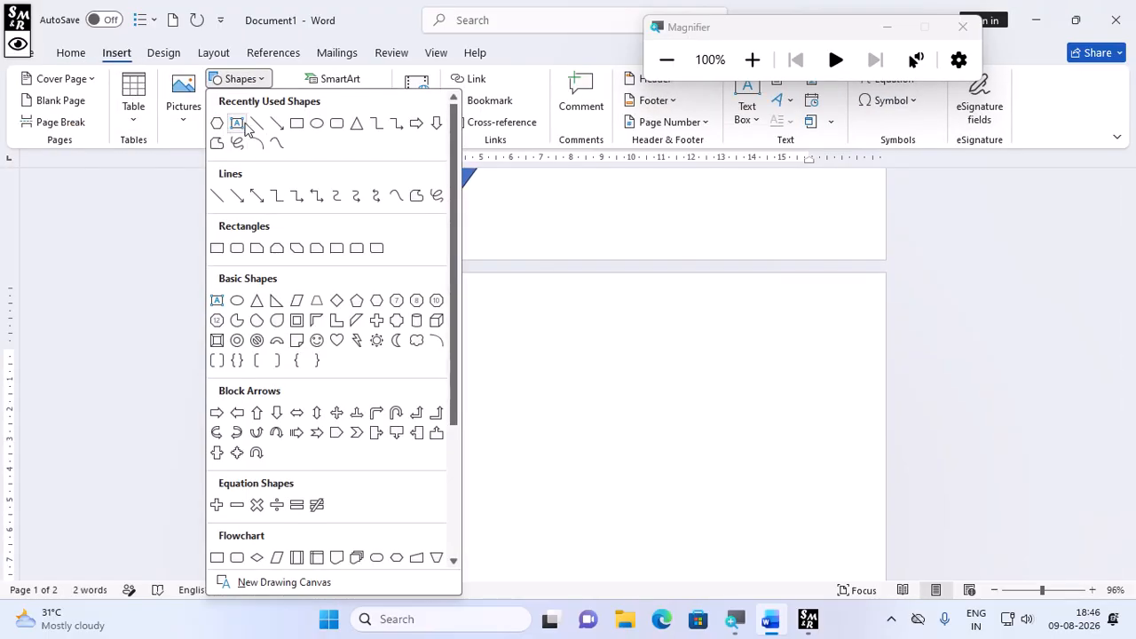
pyautogui.click(296, 121)
pyautogui.moveTo(311, 318)
pyautogui.mouseDown()
pyautogui.moveTo(388, 428)
pyautogui.moveTo(712, 464)
pyautogui.moveTo(796, 451)
pyautogui.mouseUp()
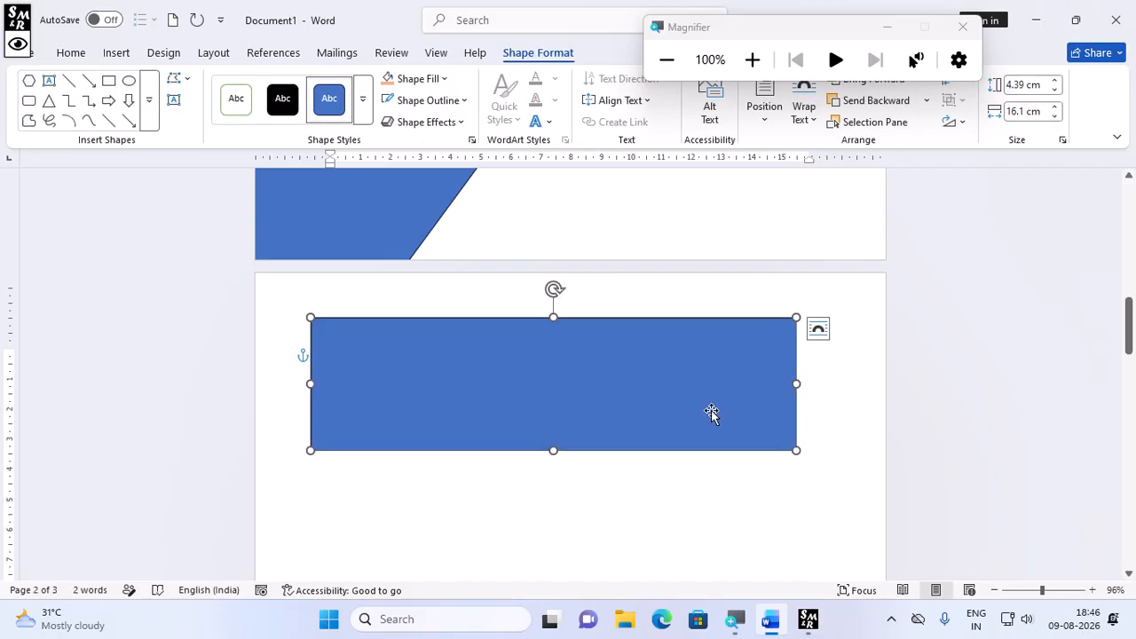
# Shift the rectangle slightly towards the page's left edge, keeping it about 16.1 cm wide.
pyautogui.moveTo(797, 383); pyautogui.dragTo(939, 380)
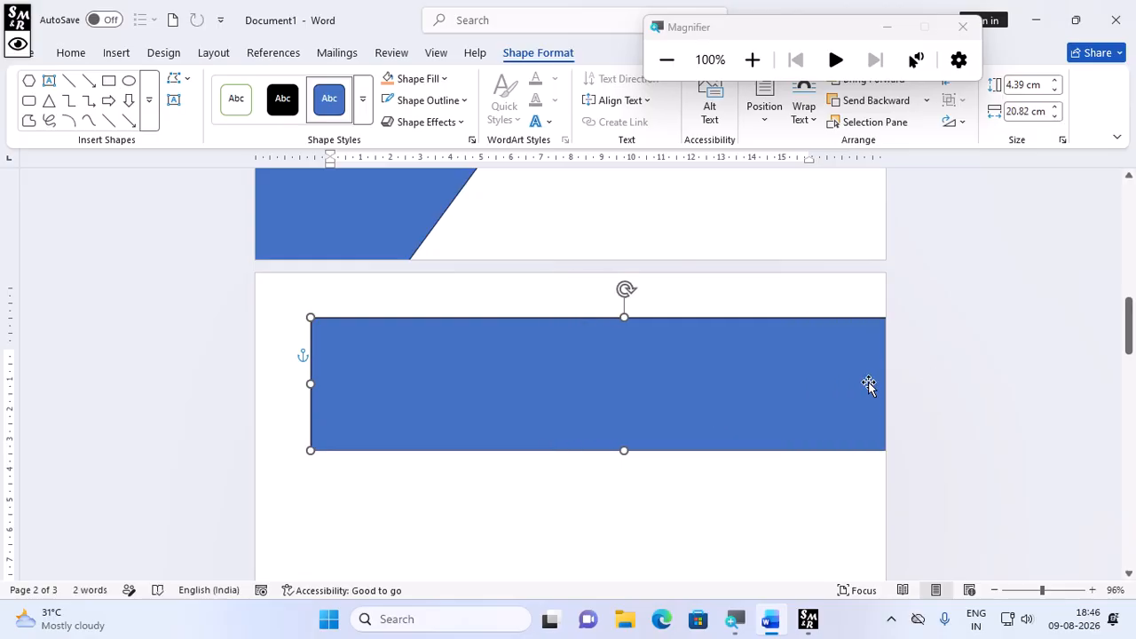
pyautogui.moveTo(776, 385); pyautogui.dragTo(631, 404)
pyautogui.moveTo(798, 404); pyautogui.dragTo(652, 406)
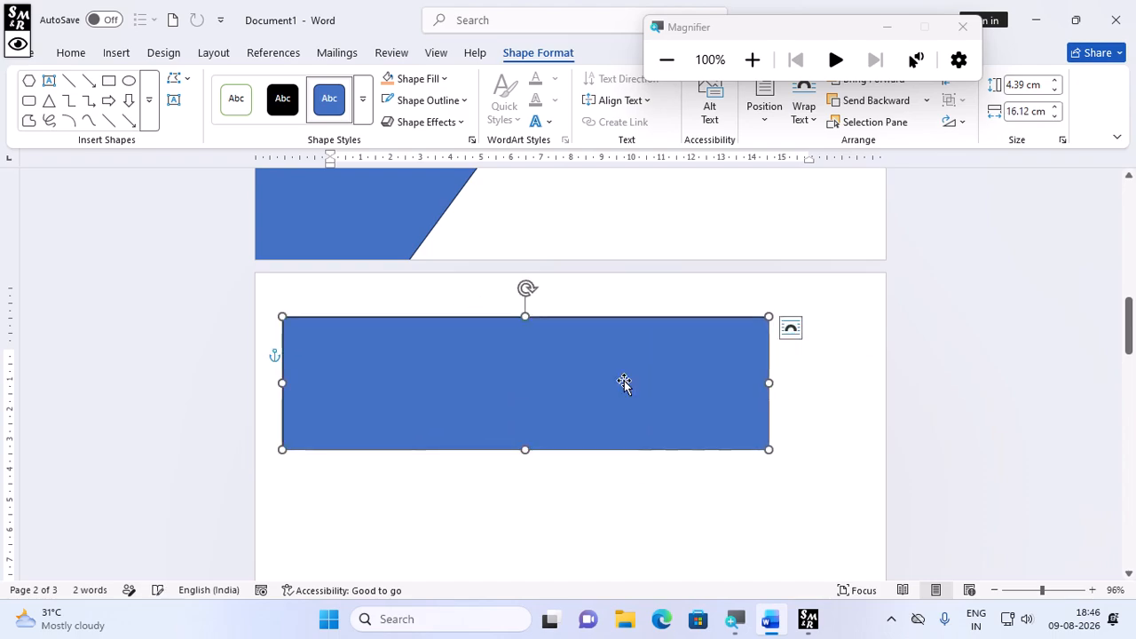
# Edit the rectangle's points and pull the bottom-left point's curve handle up to bend the bottom edge into a wave.
pyautogui.click(752, 59)
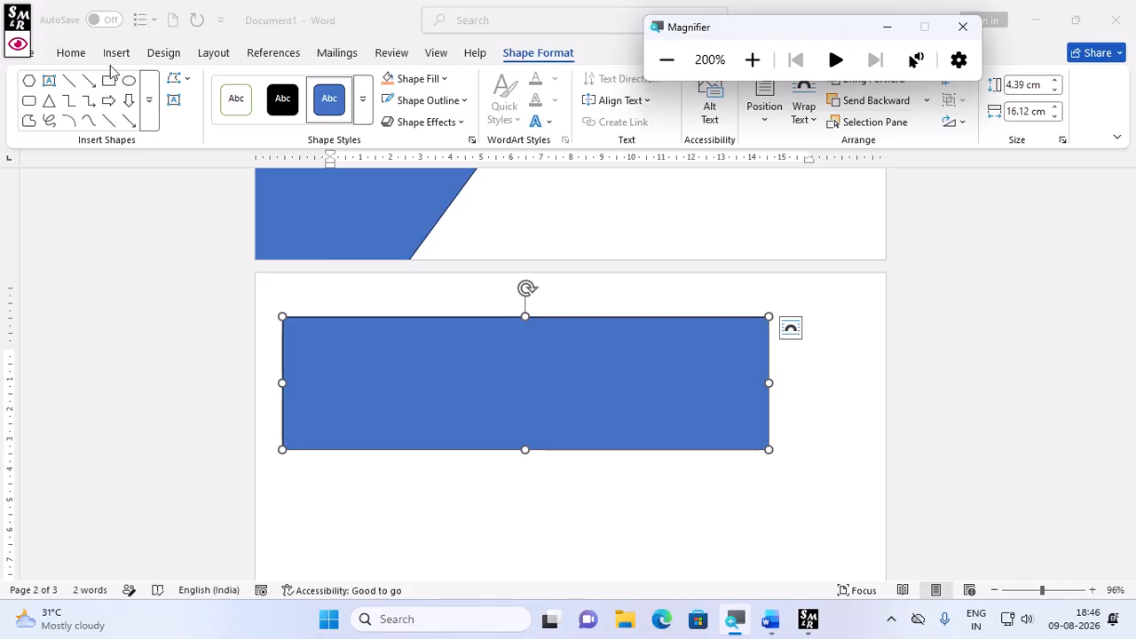
pyautogui.click(189, 83)
pyautogui.click(187, 81)
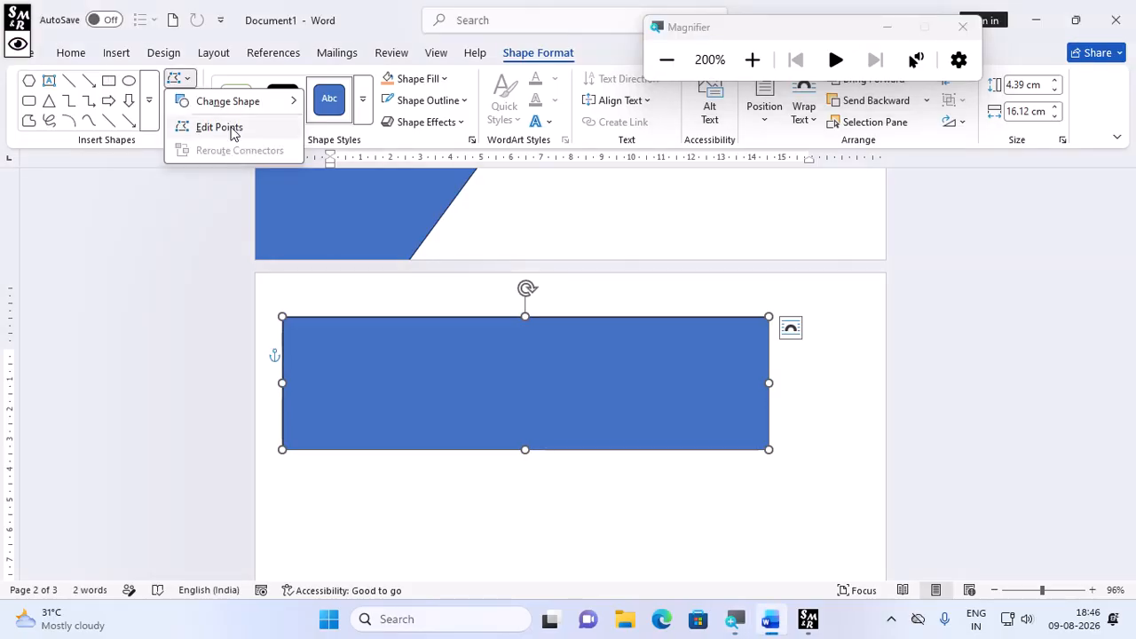
pyautogui.click(219, 128)
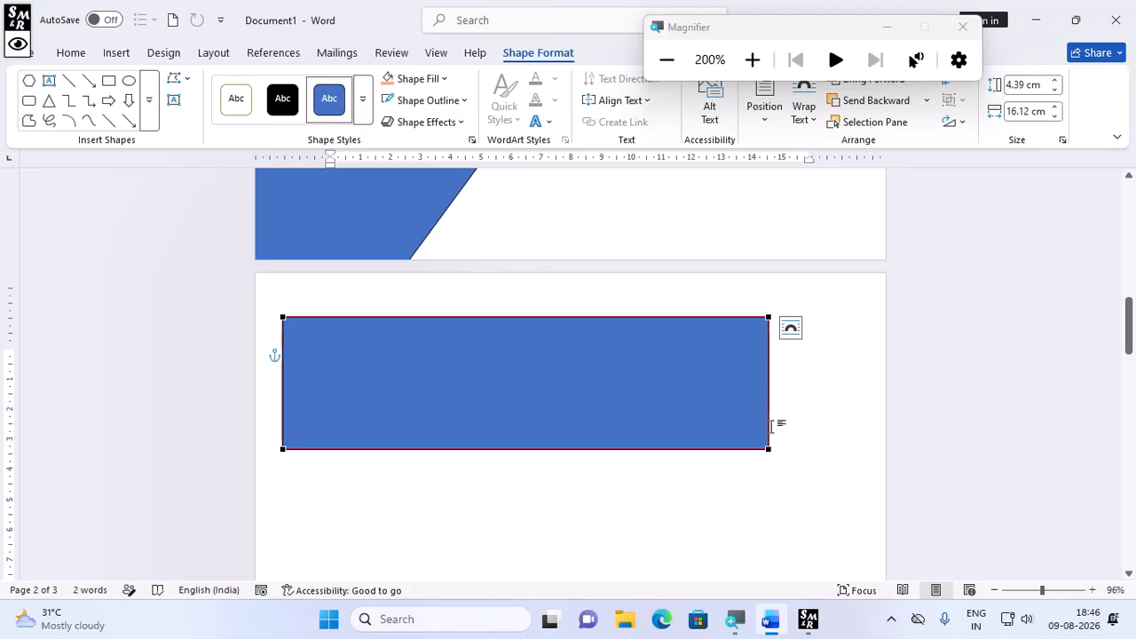
pyautogui.click(283, 447)
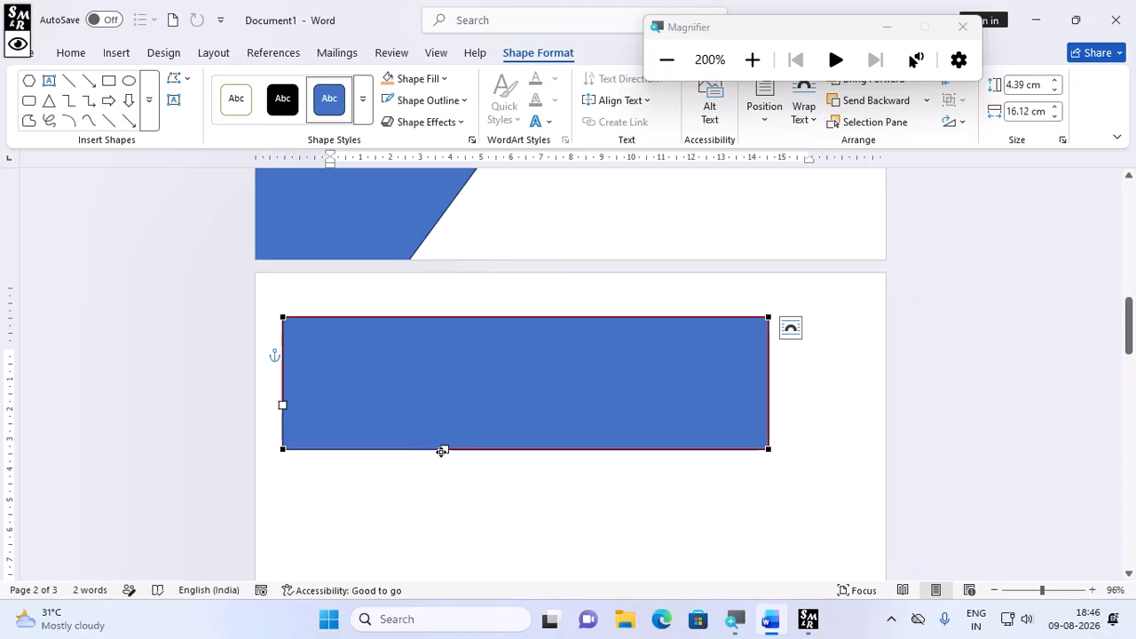
pyautogui.moveTo(444, 450); pyautogui.dragTo(455, 312)
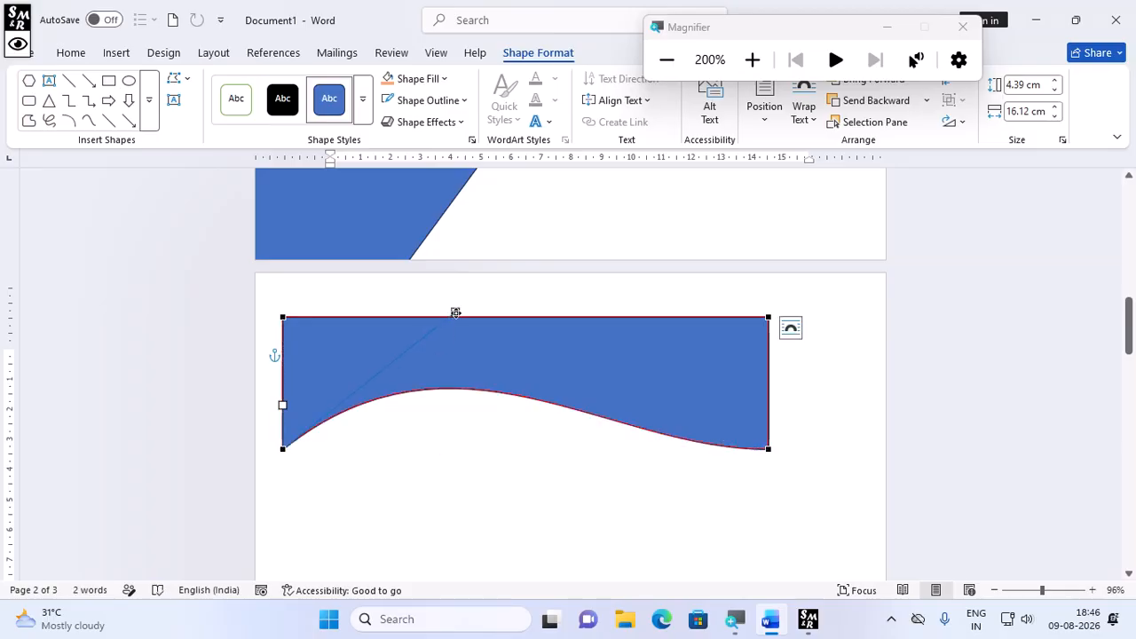